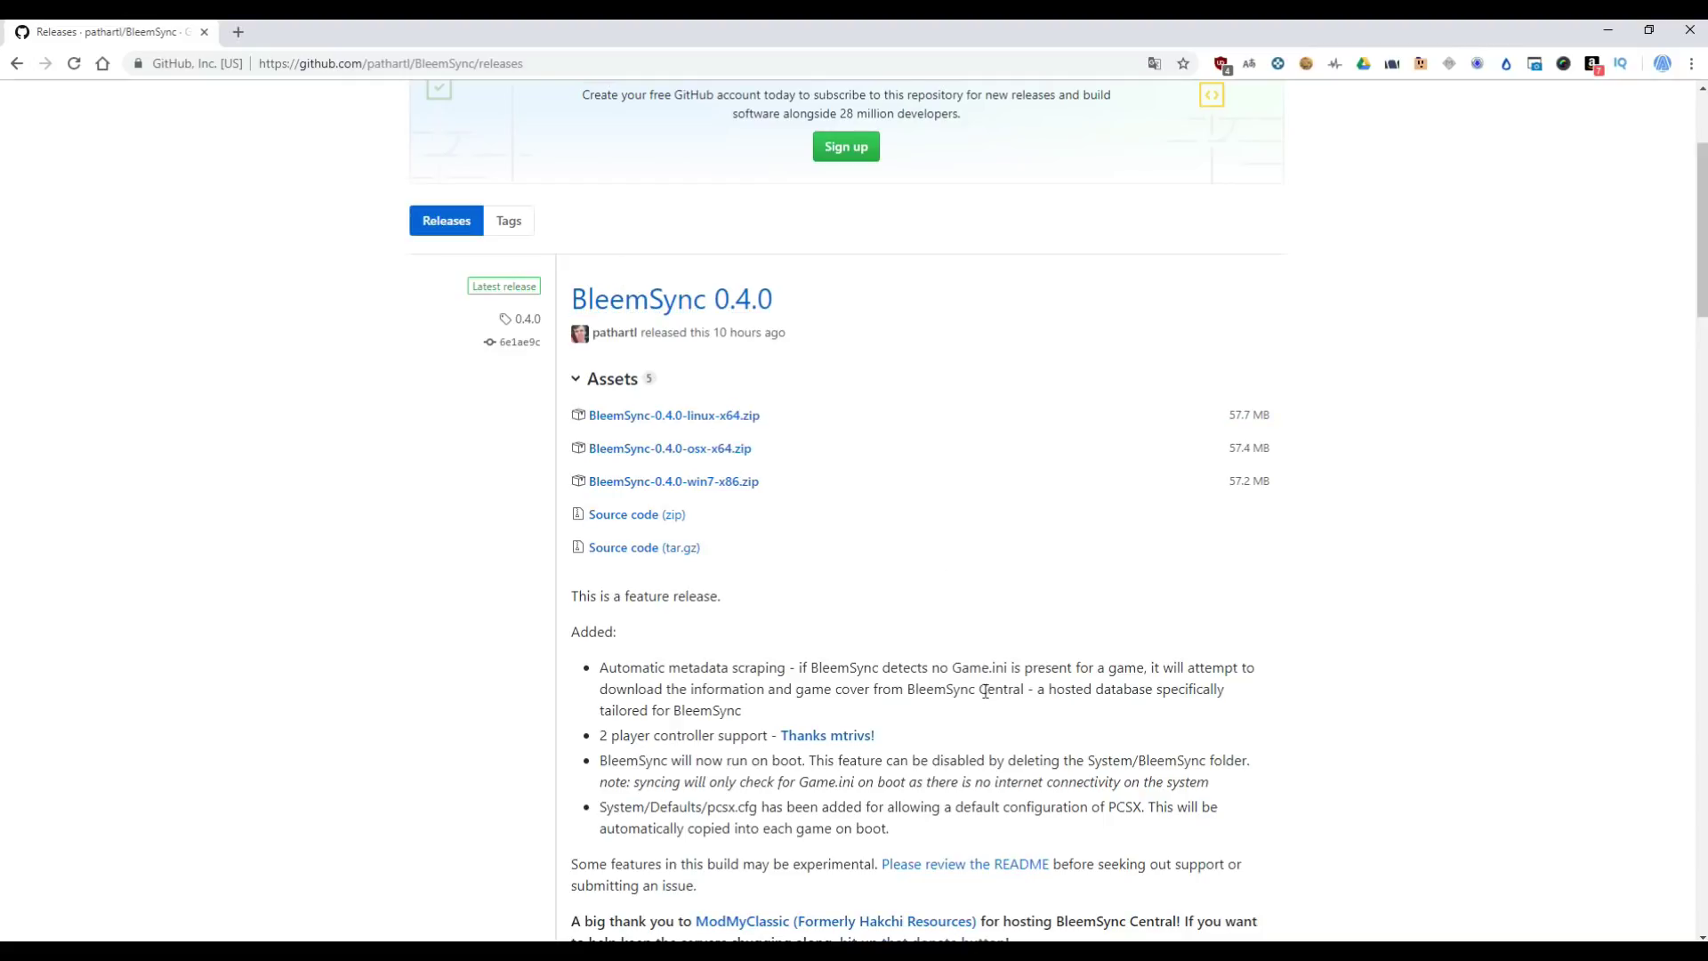
drag(959, 667, 1007, 675)
click(1098, 752)
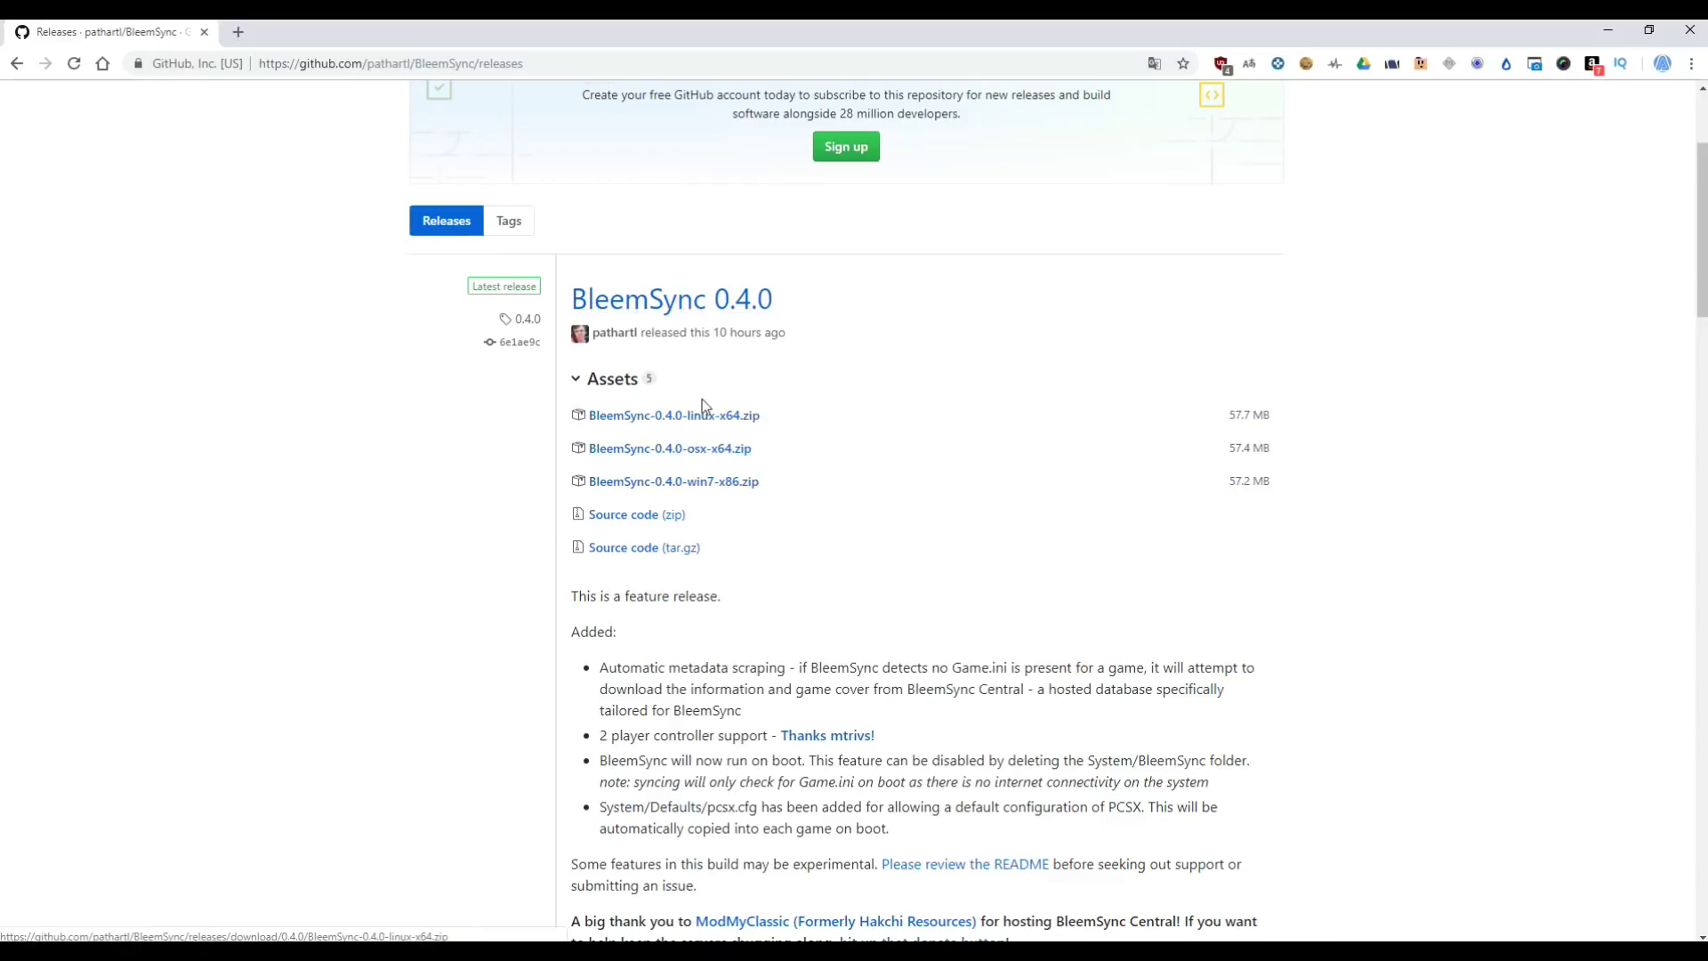
Step: Download BleemSync-0.4.0-win7-x86.zip into the PS CLASSIC HACK folder and show the file in its folder
click(720, 482)
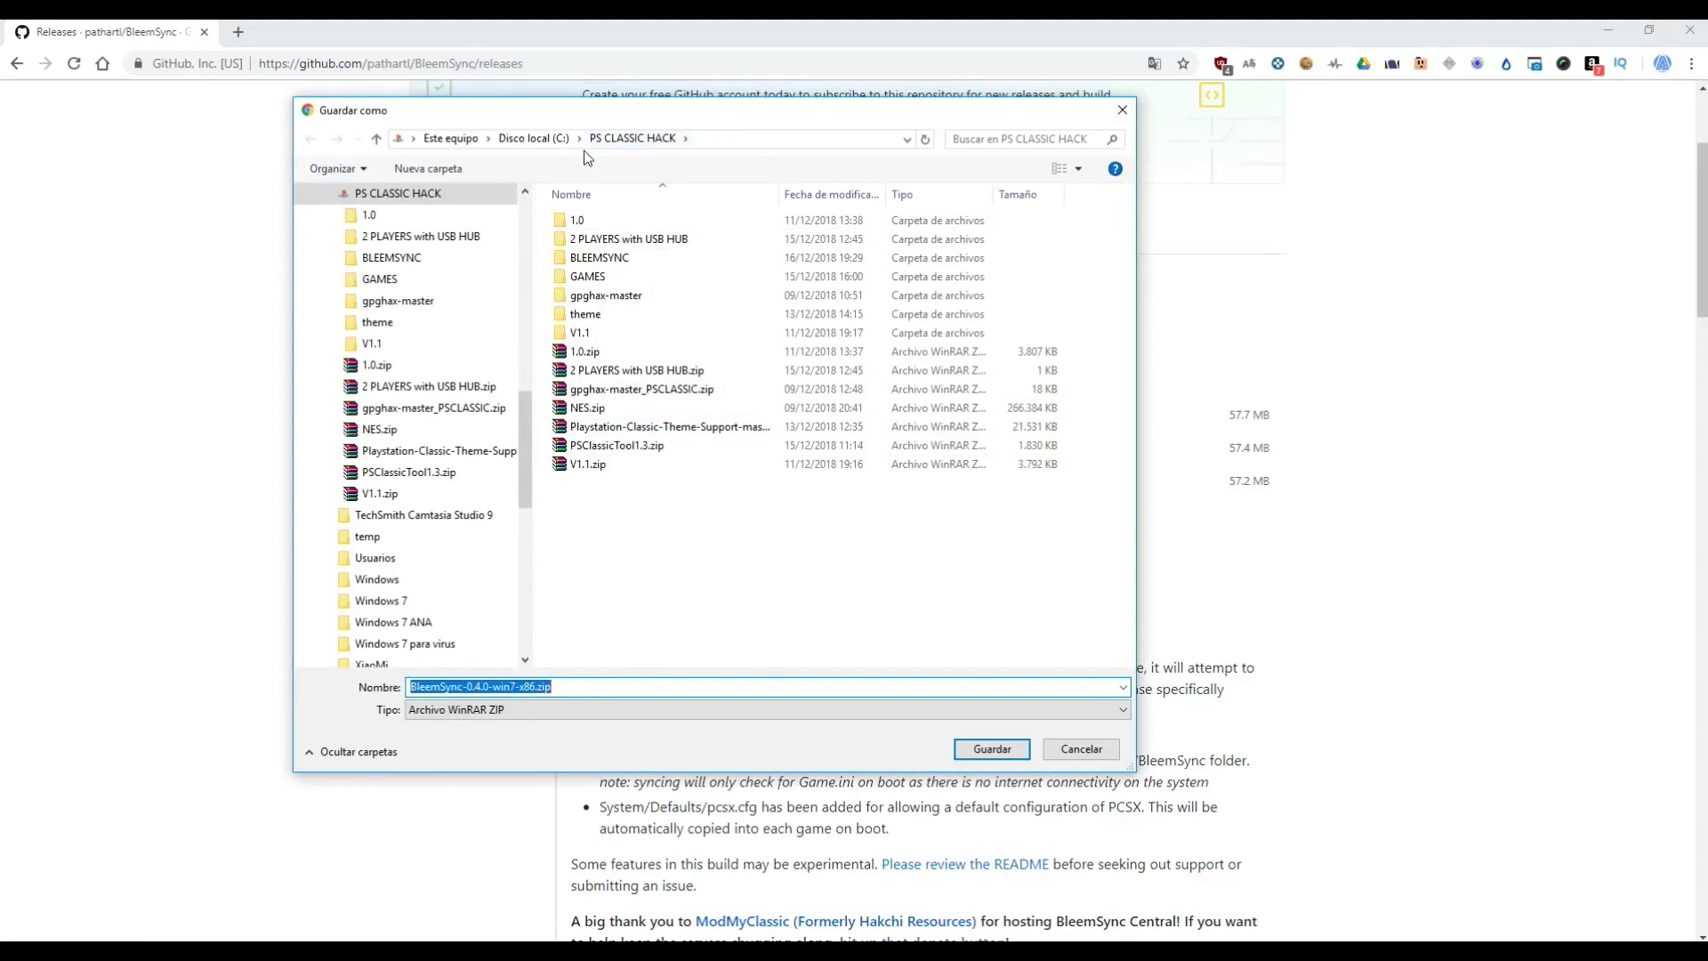
click(992, 750)
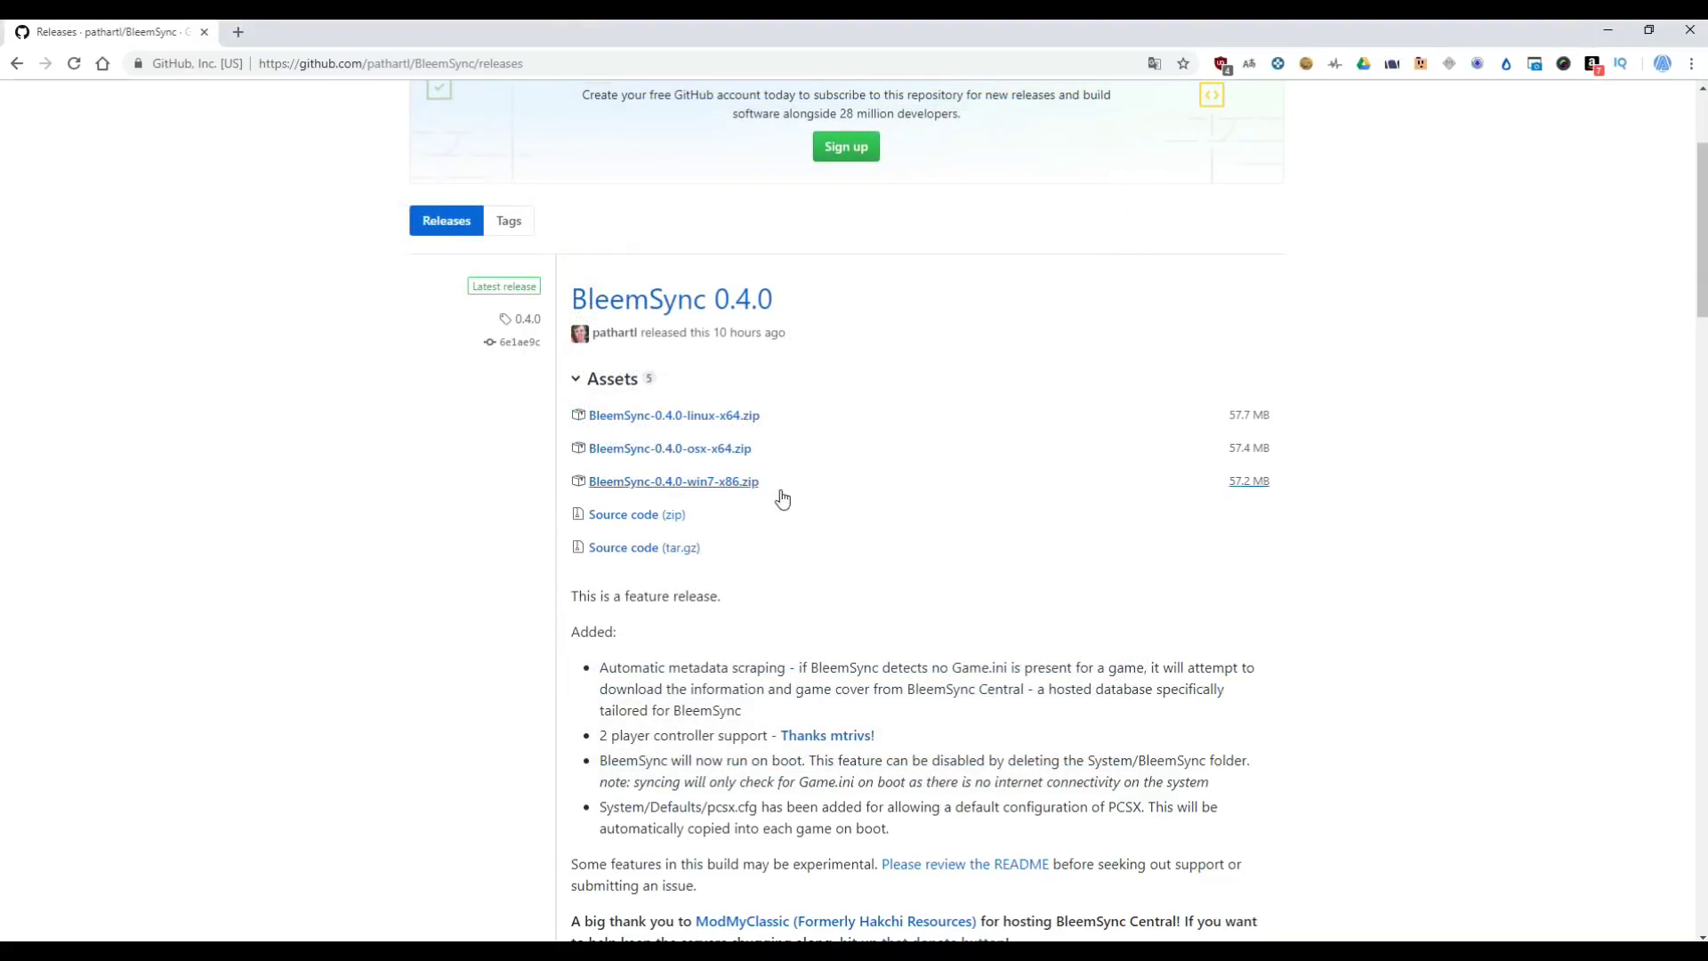
click(183, 917)
click(208, 862)
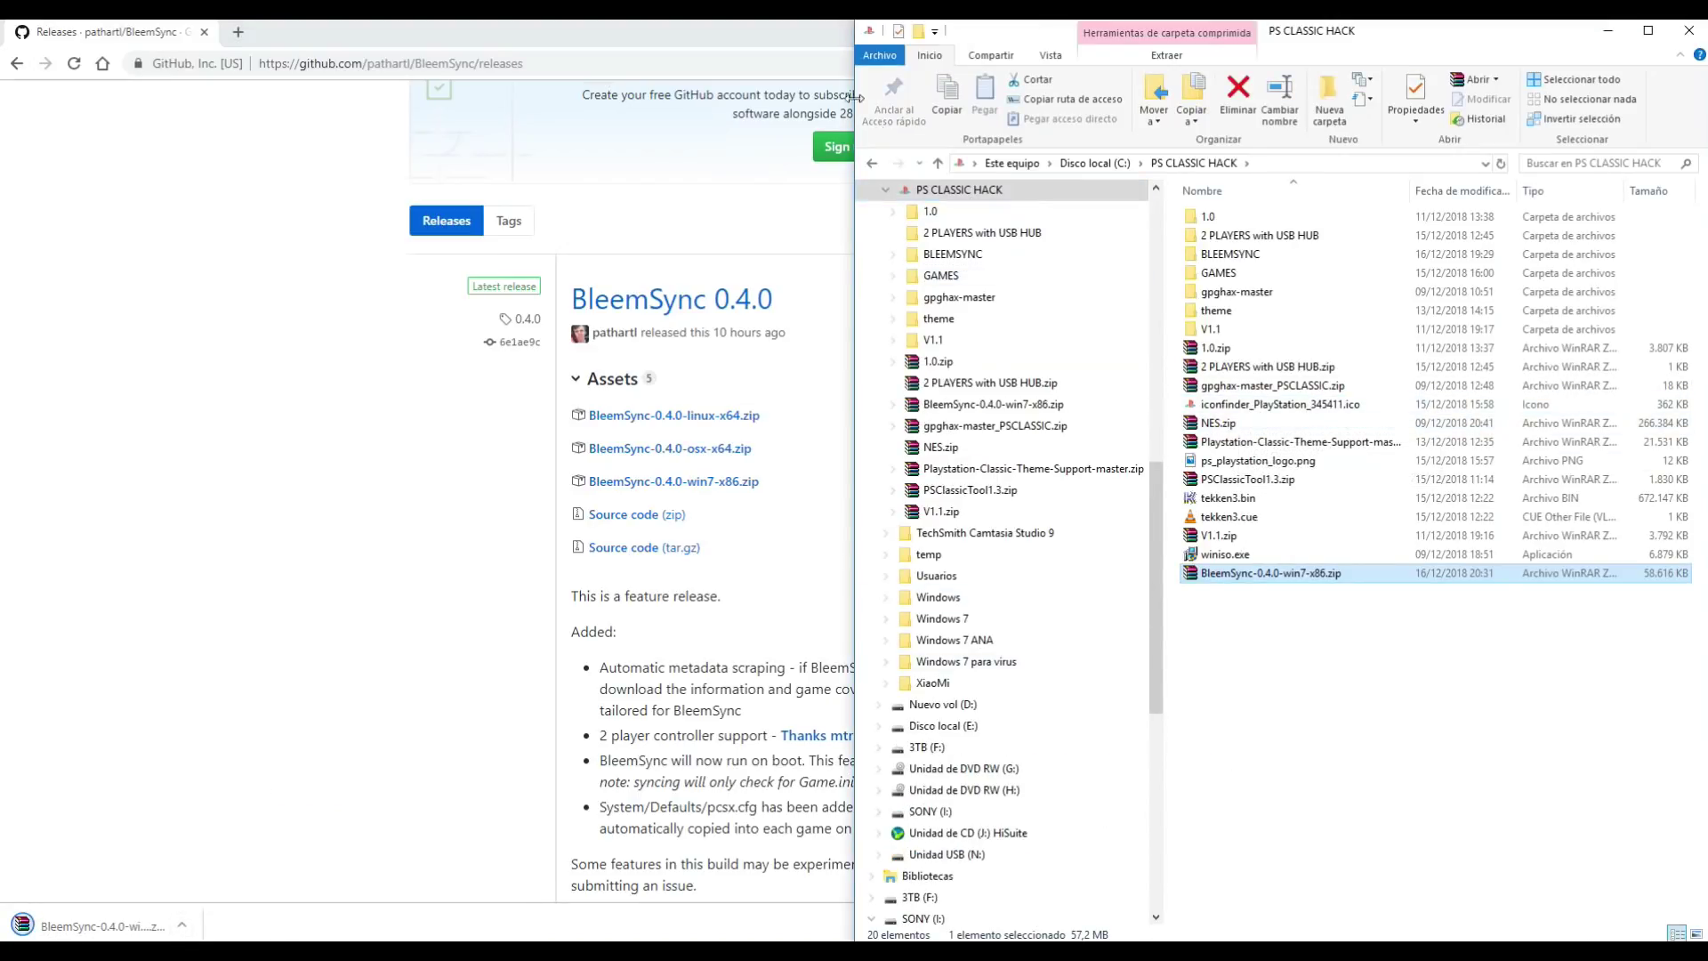
Step: Bring up the SONY (I:) drive beside PS CLASSIC HACK and extract BleemSync-0.4.0-win7-x86.zip into a folder of the same name
click(633, 128)
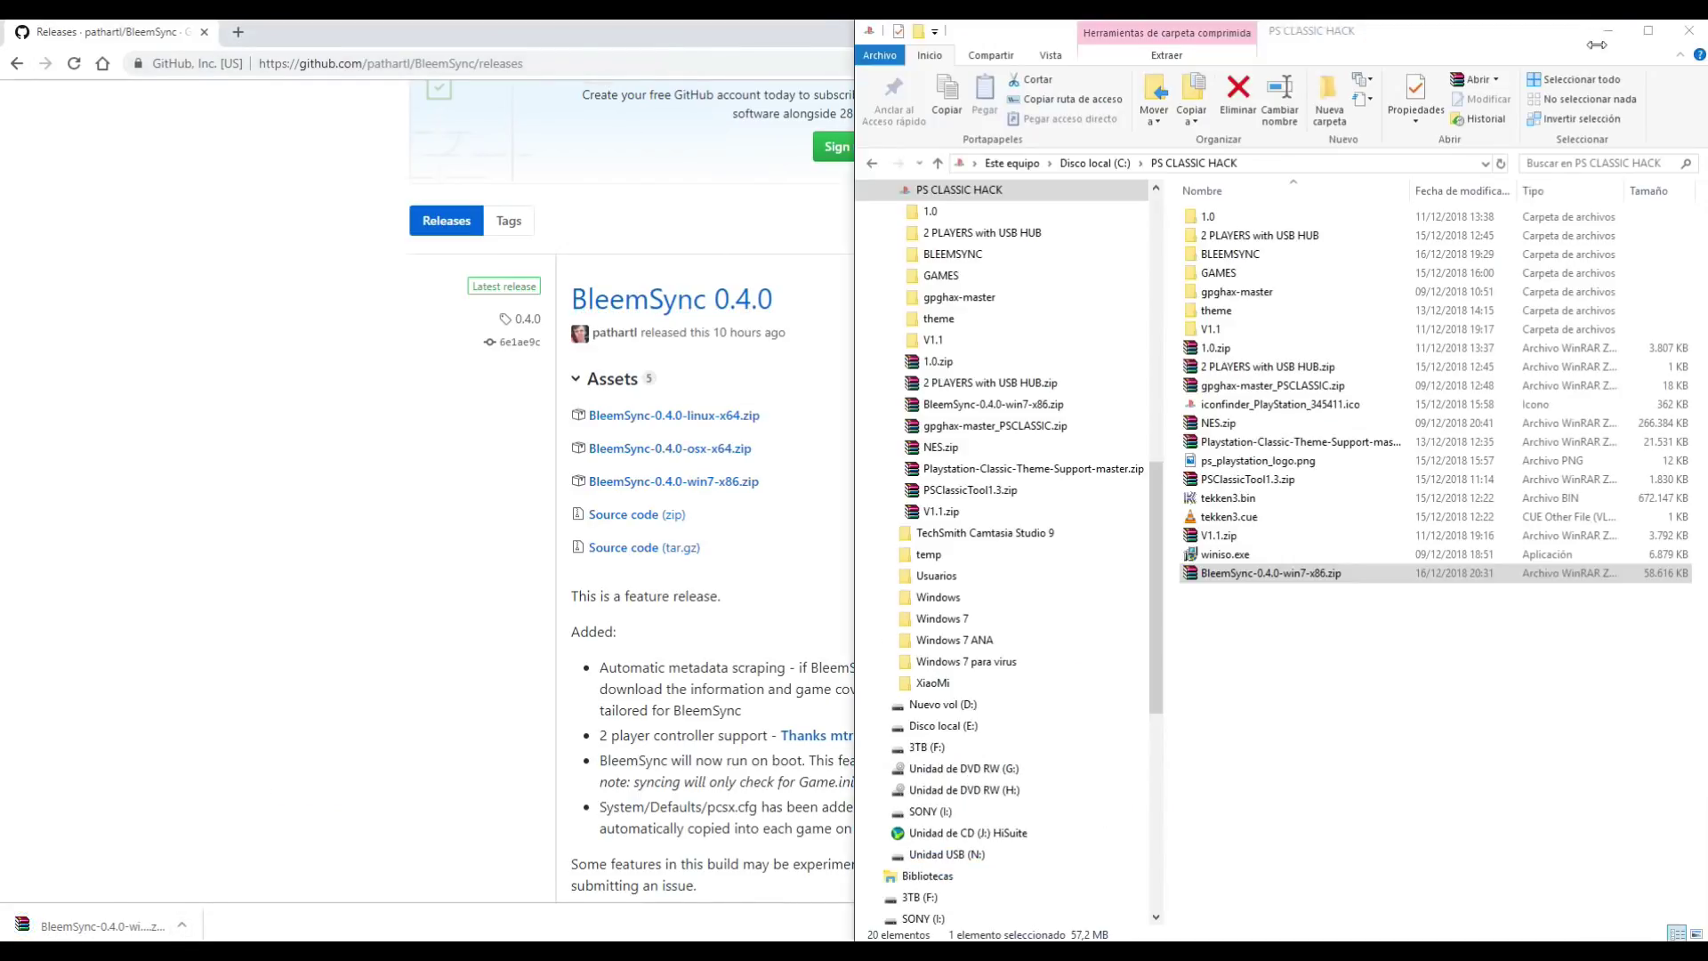
click(608, 417)
click(1348, 574)
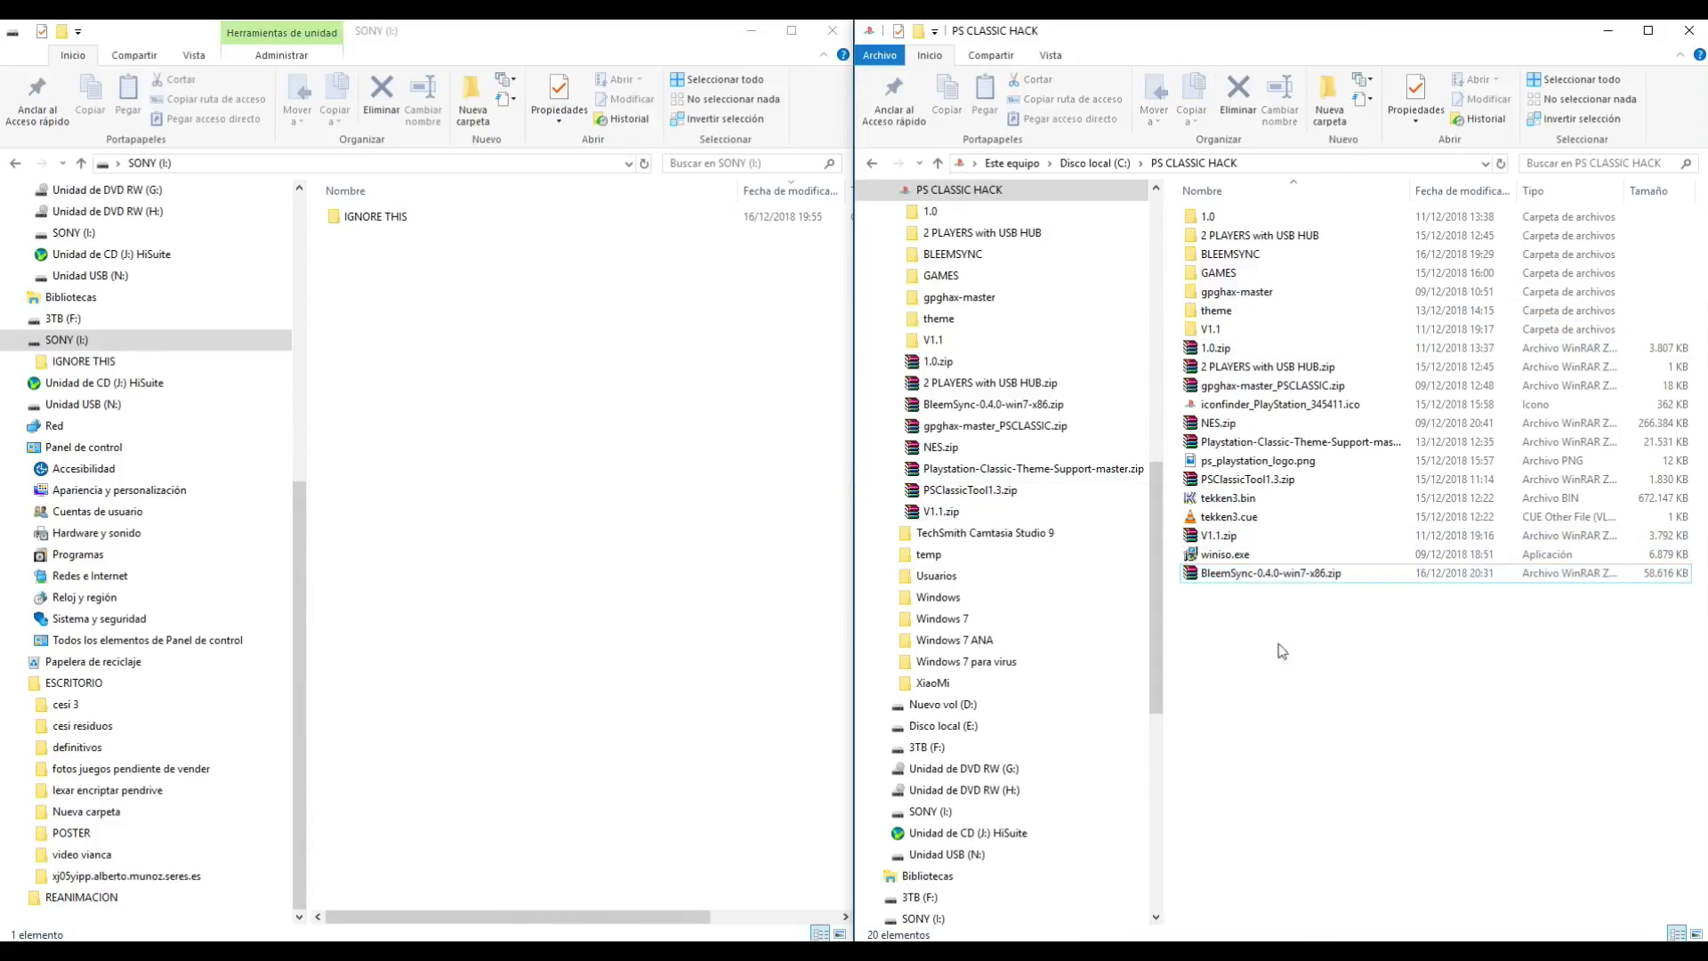
right_click(1241, 580)
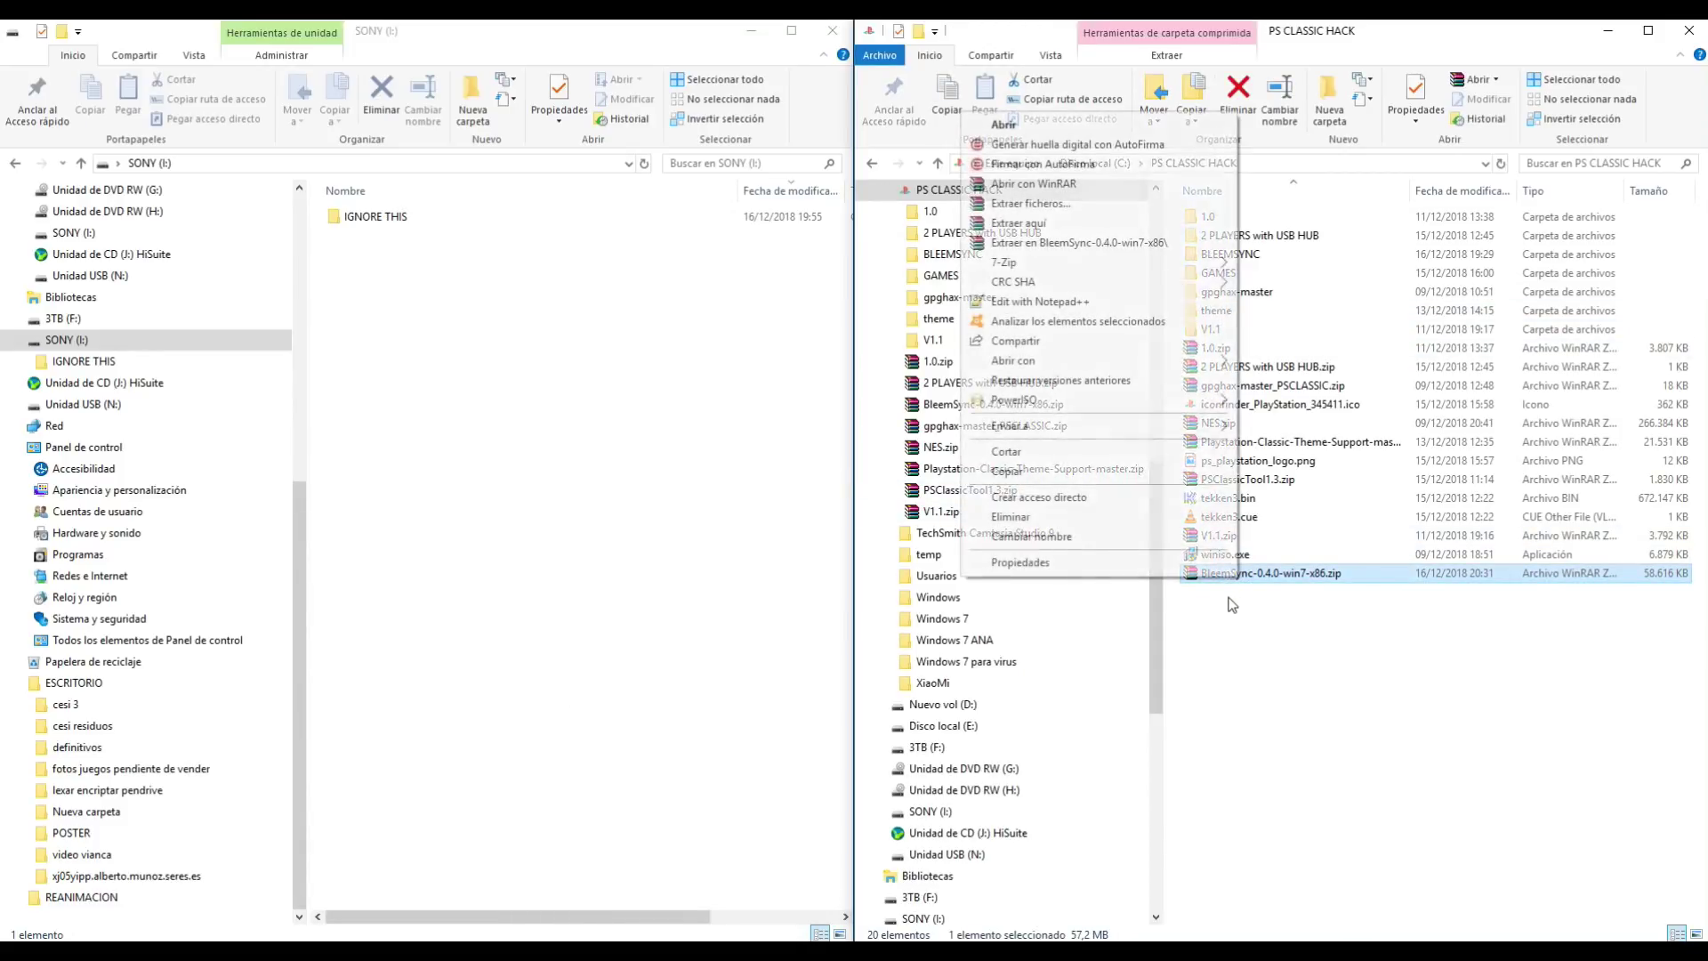
click(1104, 242)
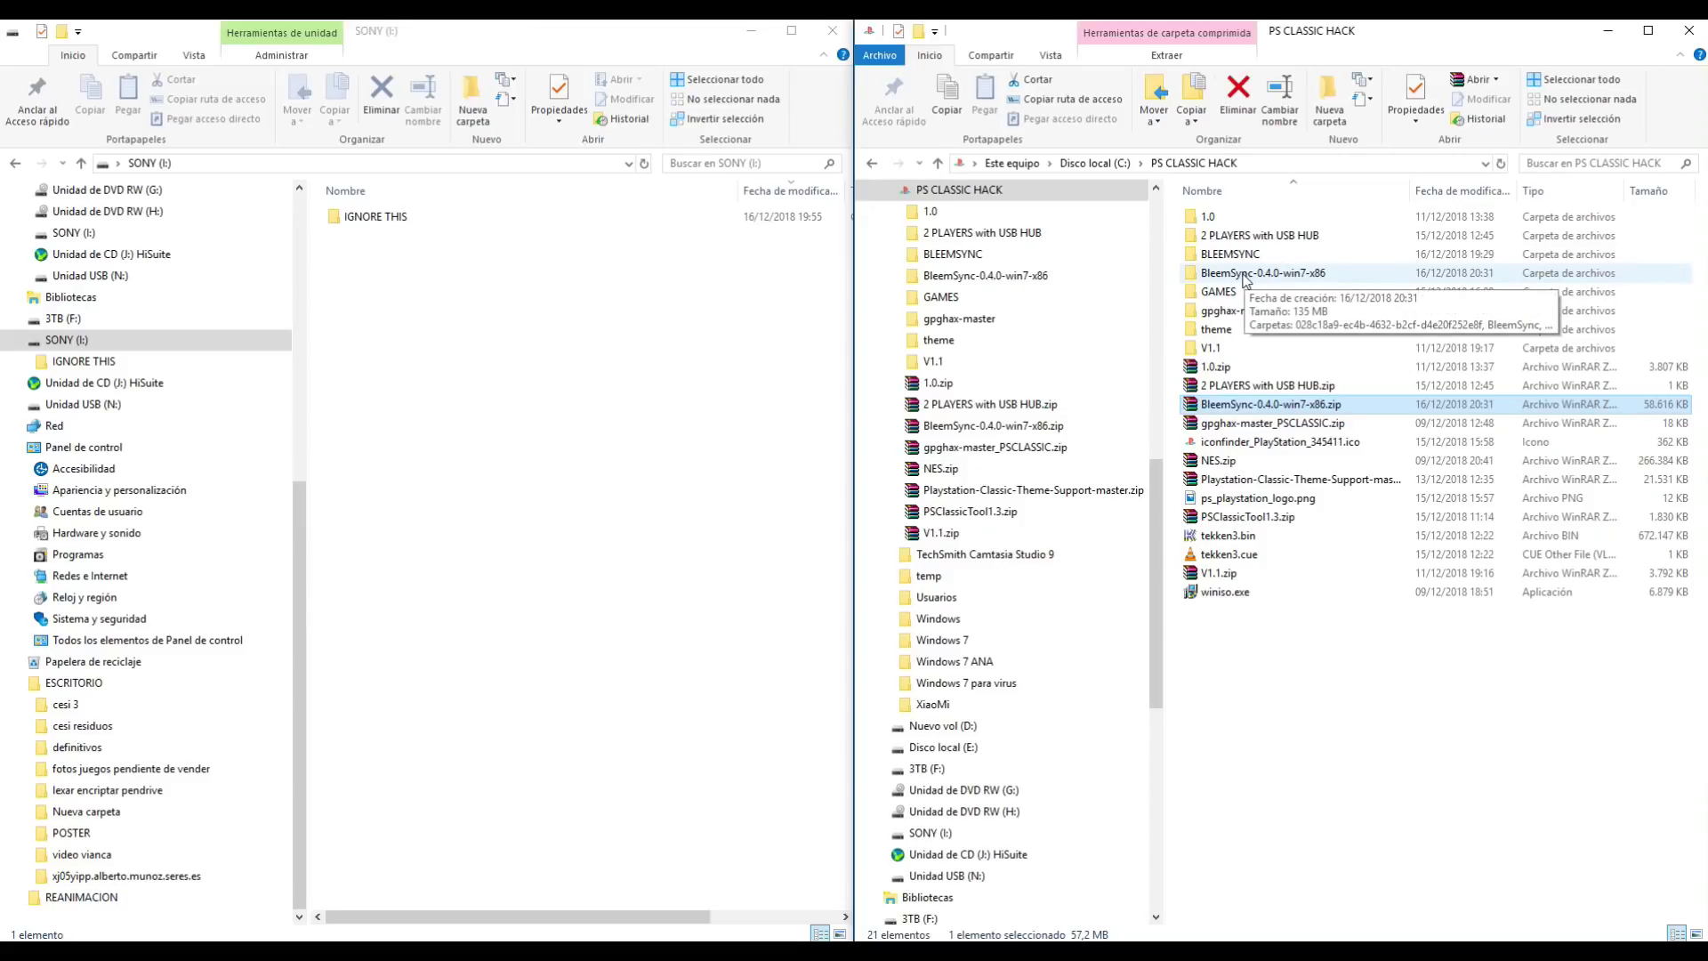
Step: Copy all five folders from the extracted BleemSync-0.4.0-win7-x86 folder to the root of the SONY (I:) drive
double_click(1247, 274)
drag(1215, 318, 1278, 210)
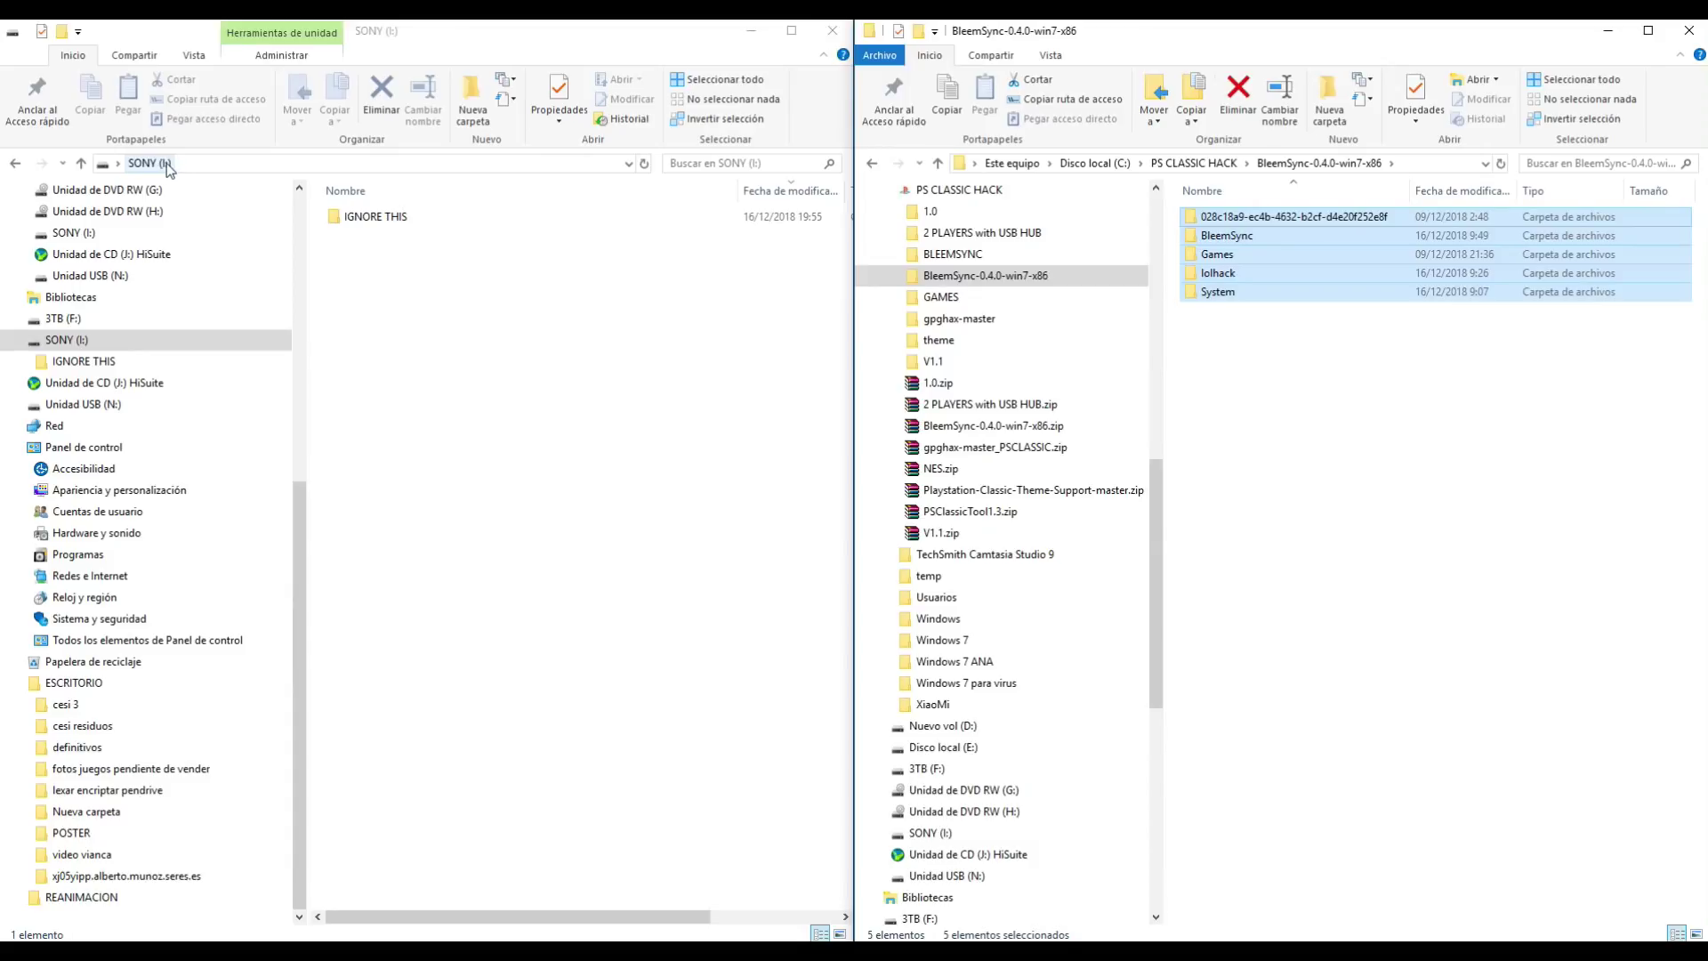
drag(1221, 222, 485, 354)
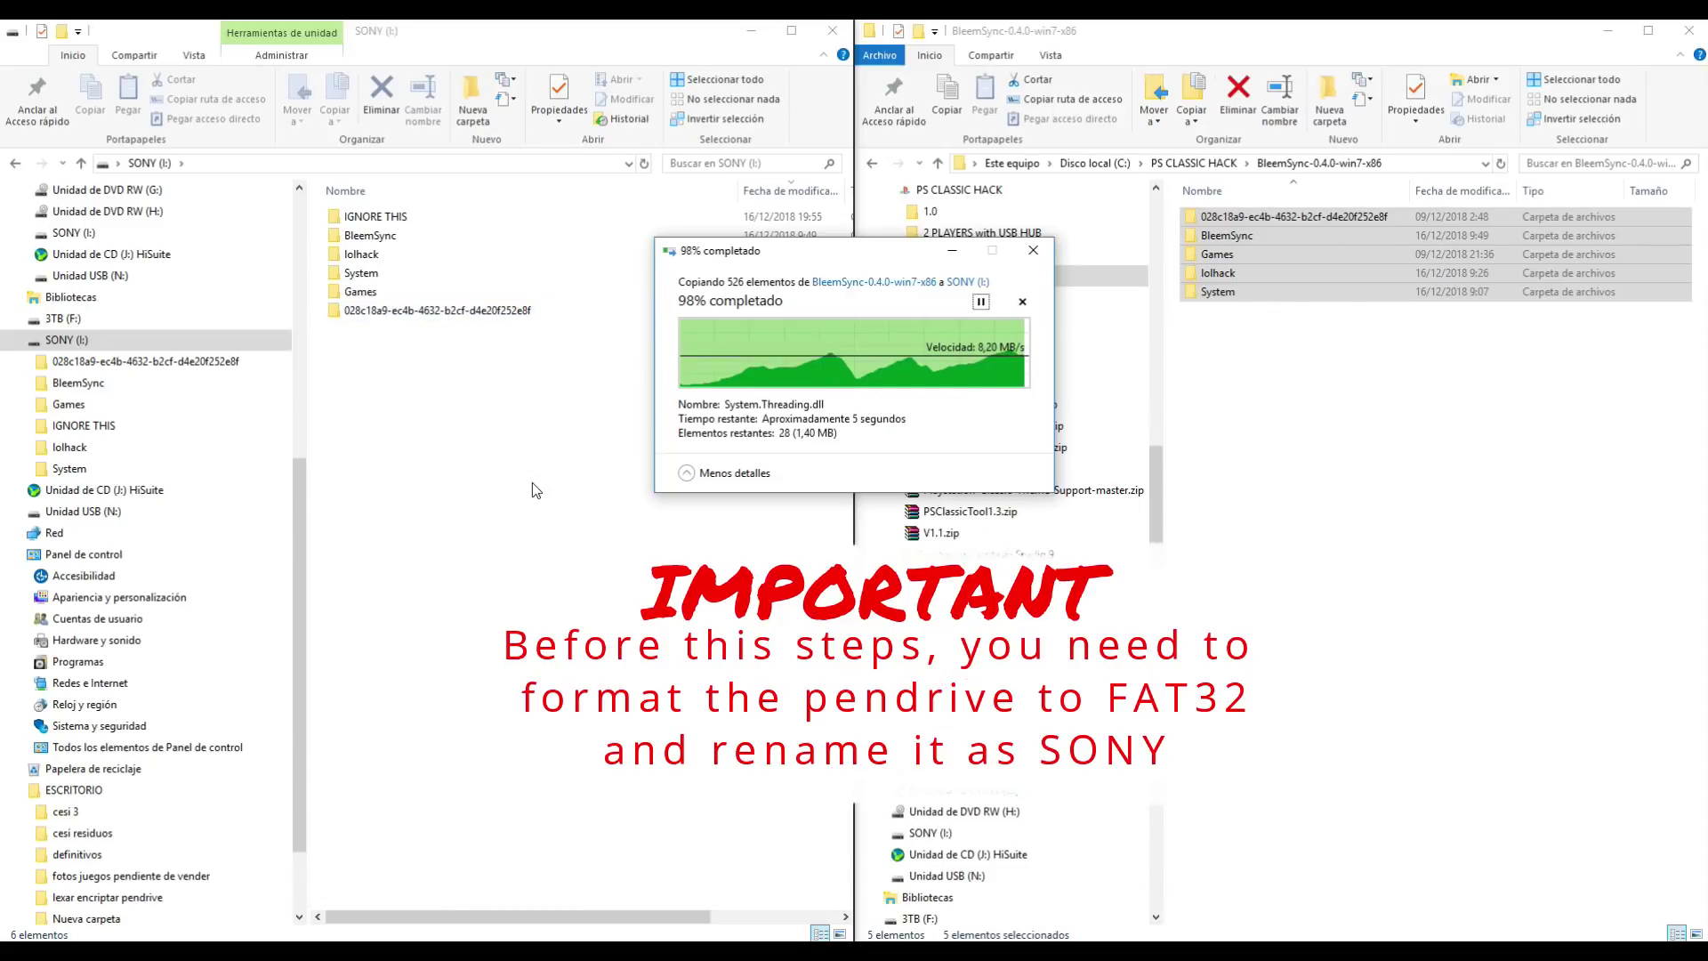
click(402, 407)
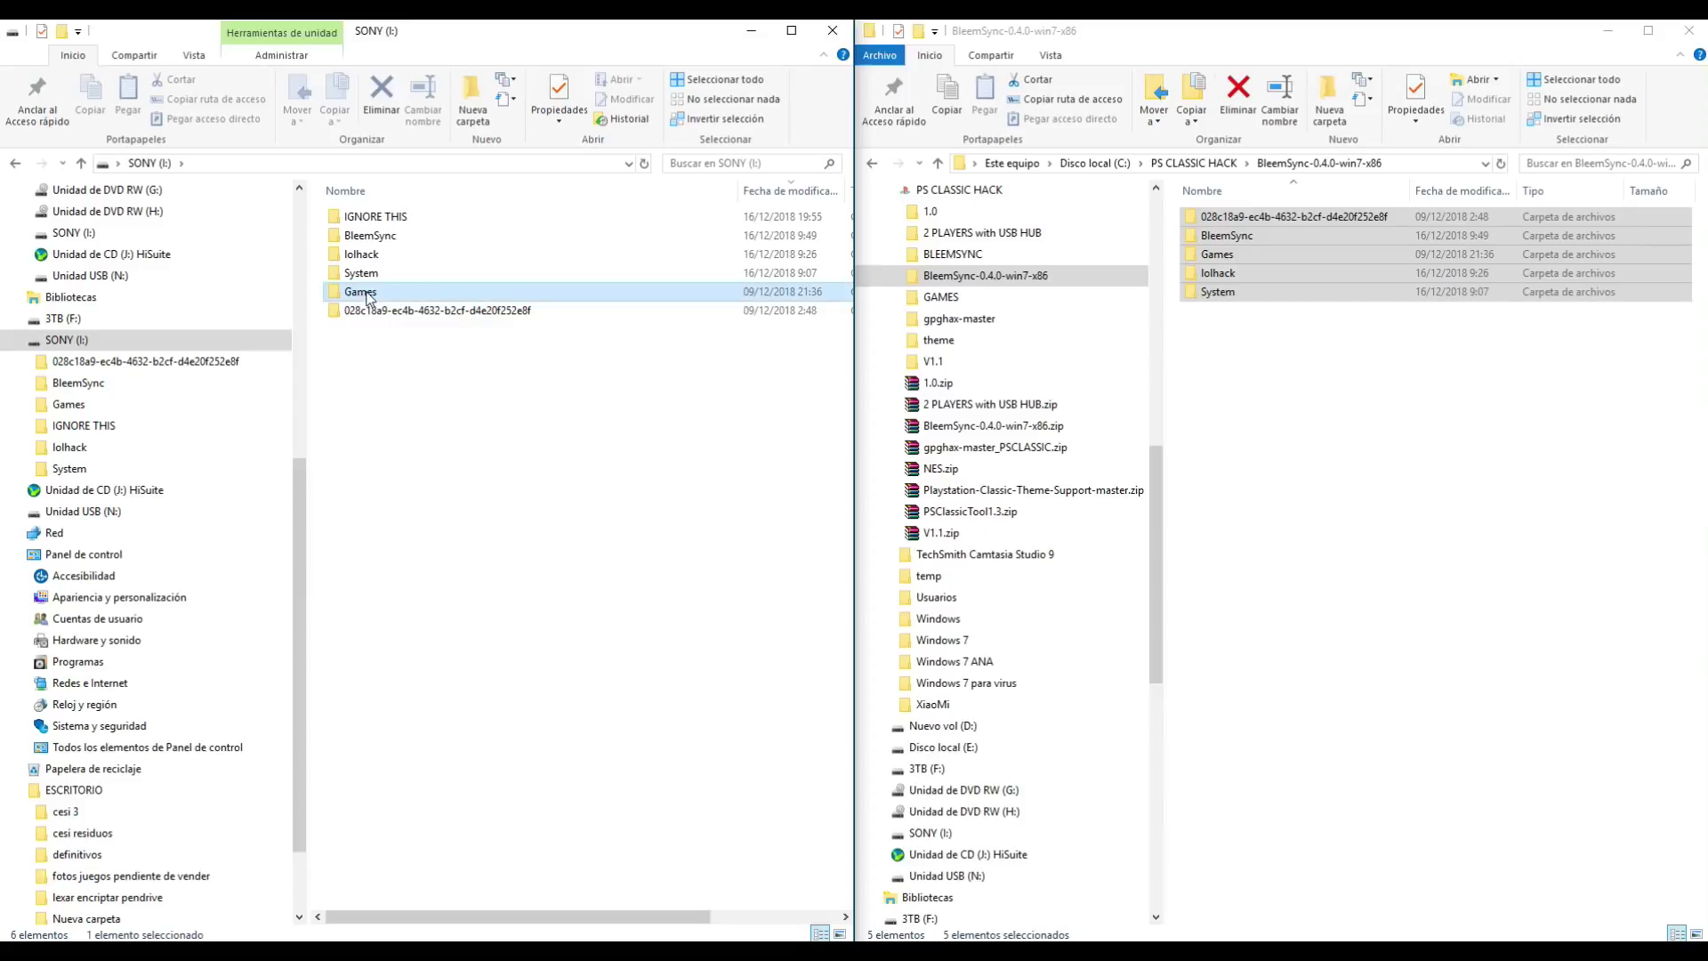
Step: Delete all SLUS-00594 and SLUS-00776 files from the Games\1\GameData folder on the SONY drive
double_click(368, 294)
drag(444, 363, 325, 209)
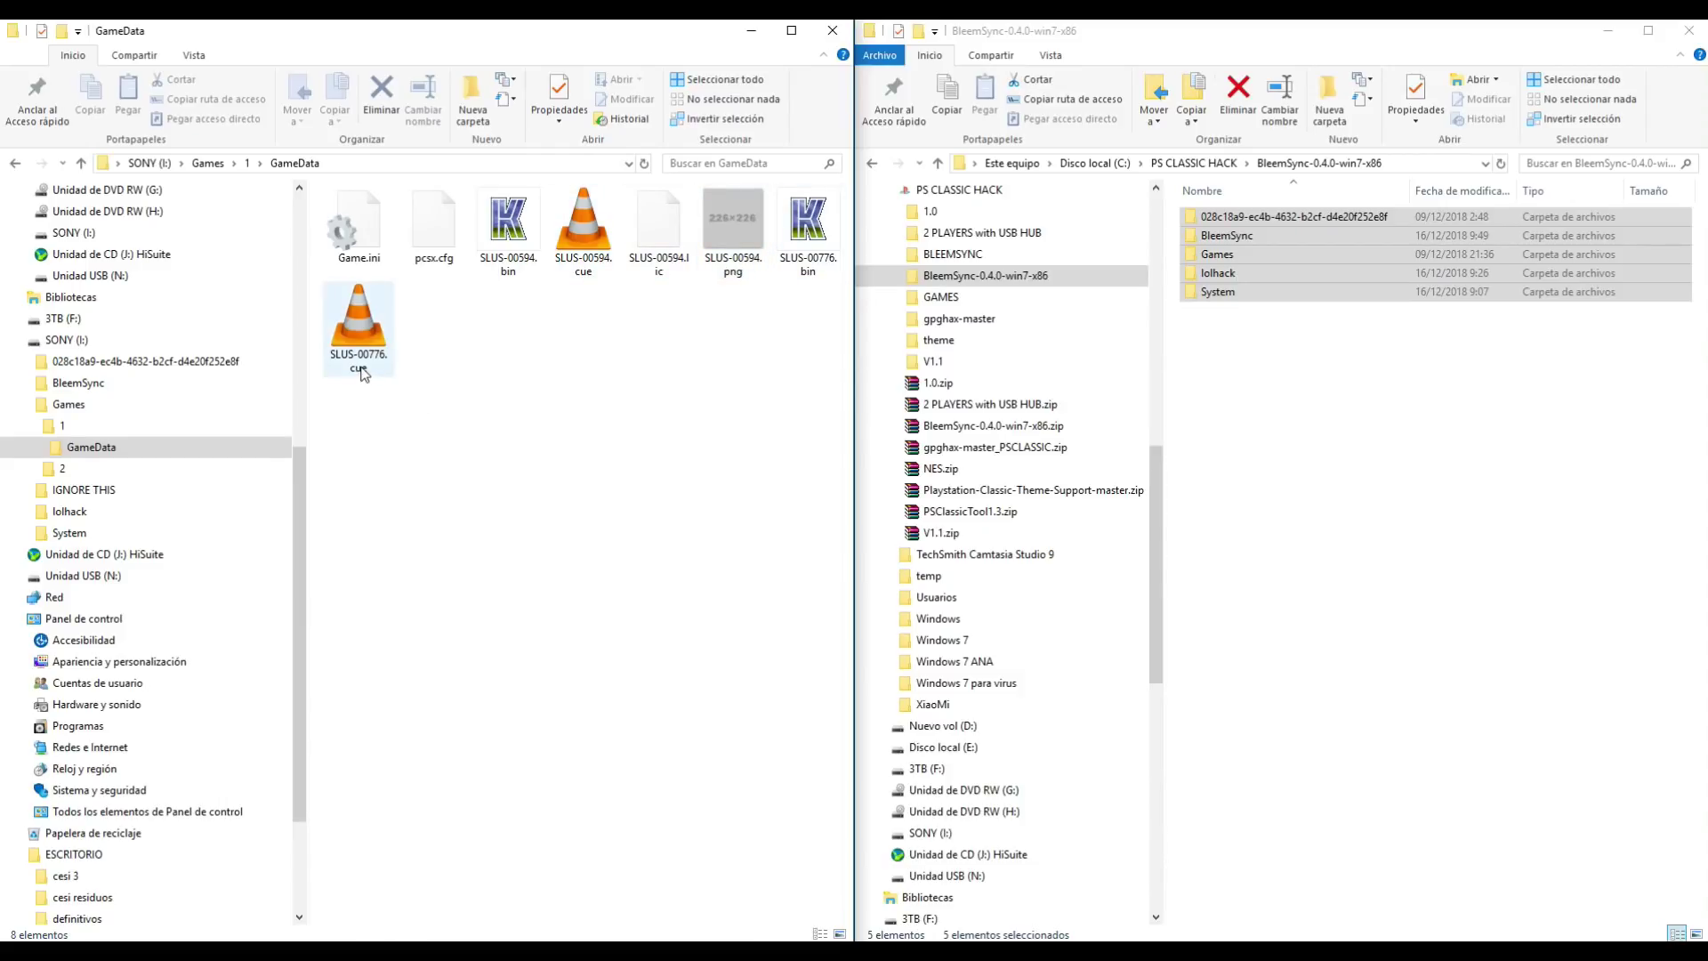
click(512, 263)
shift+click(659, 258)
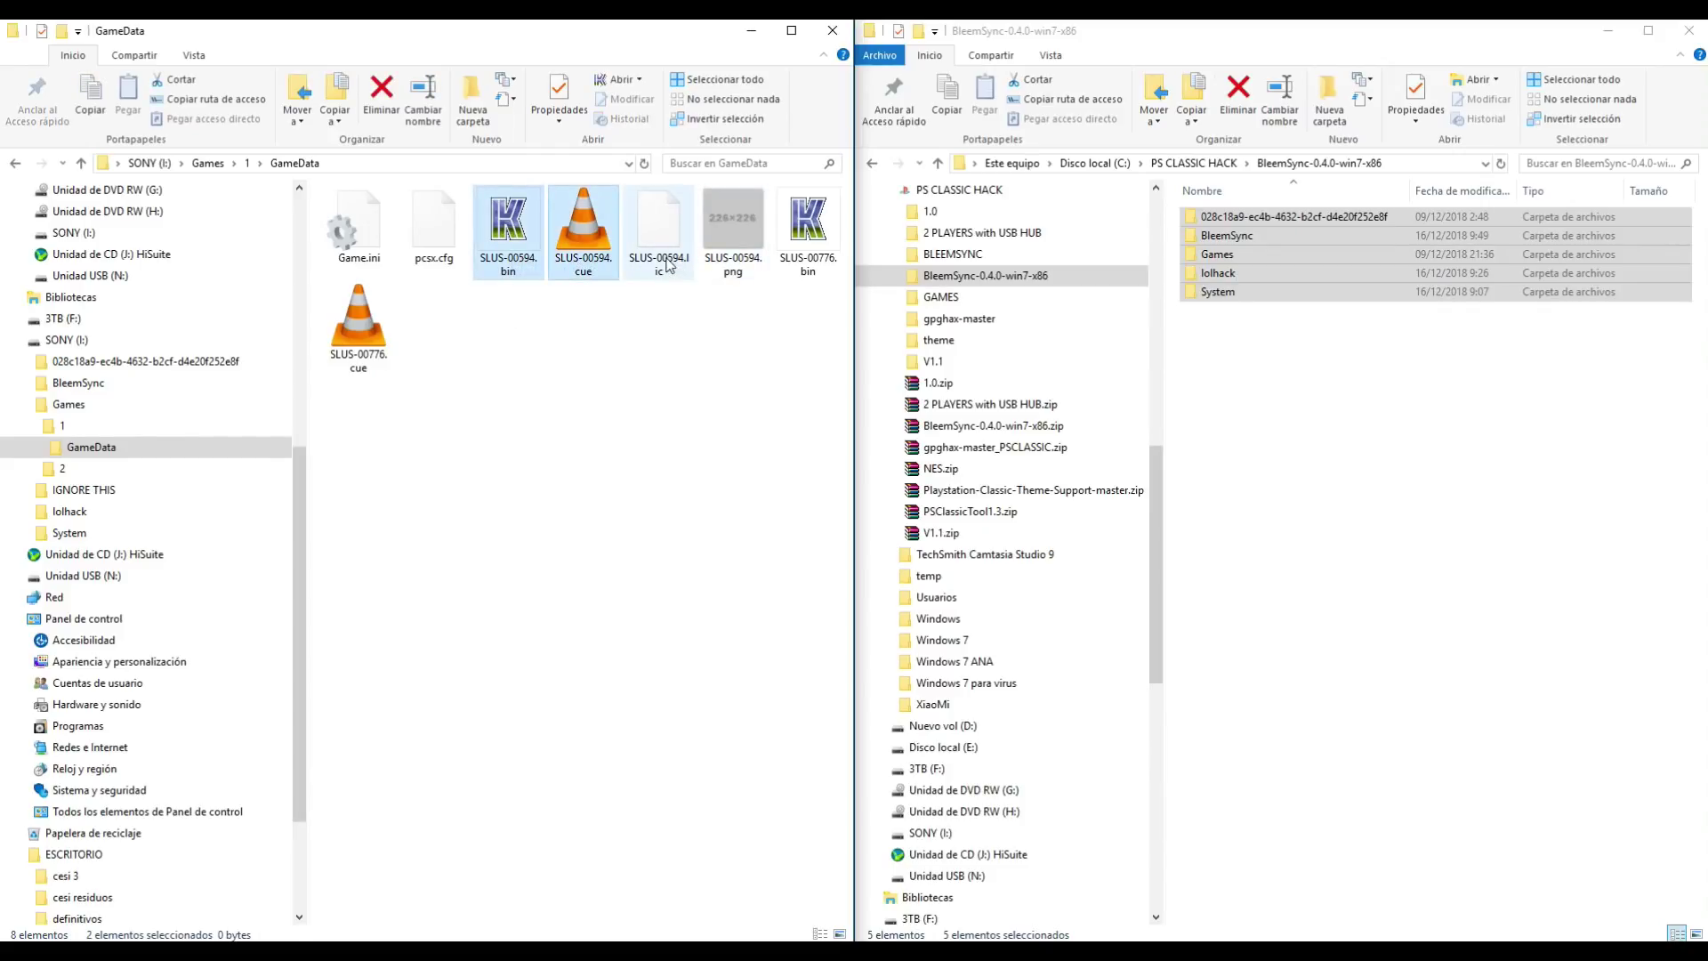
key(shift+Right)
key(shift+Right)
key(shift+Right)
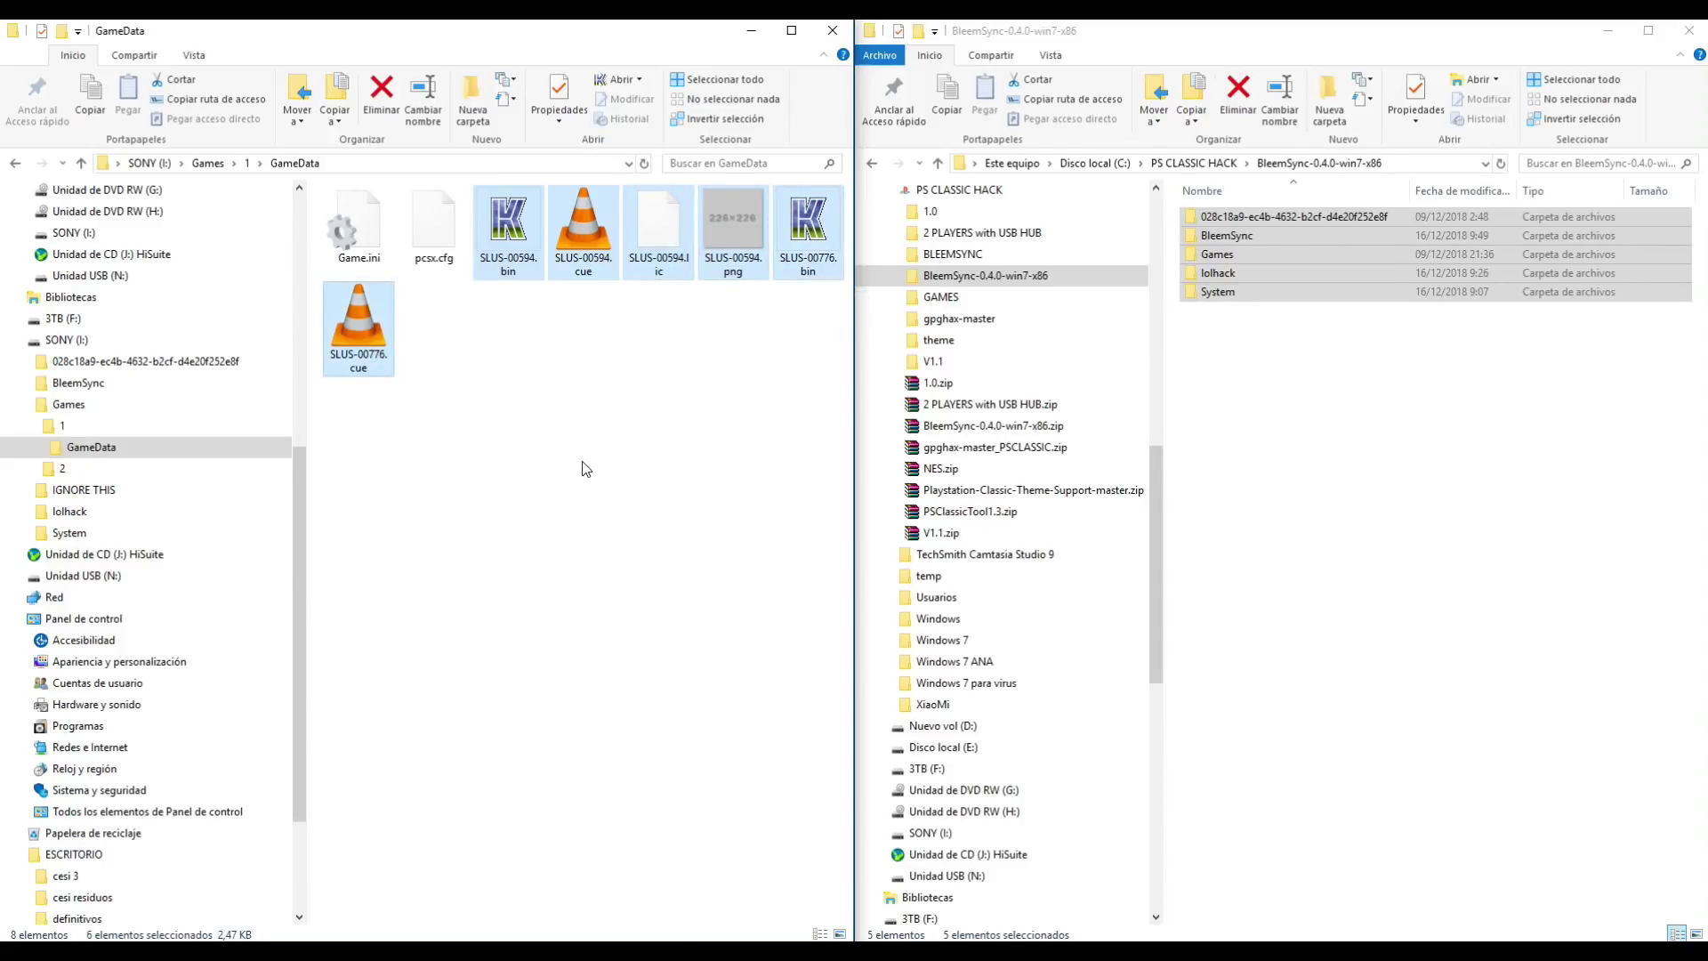
key(Delete)
key(Return)
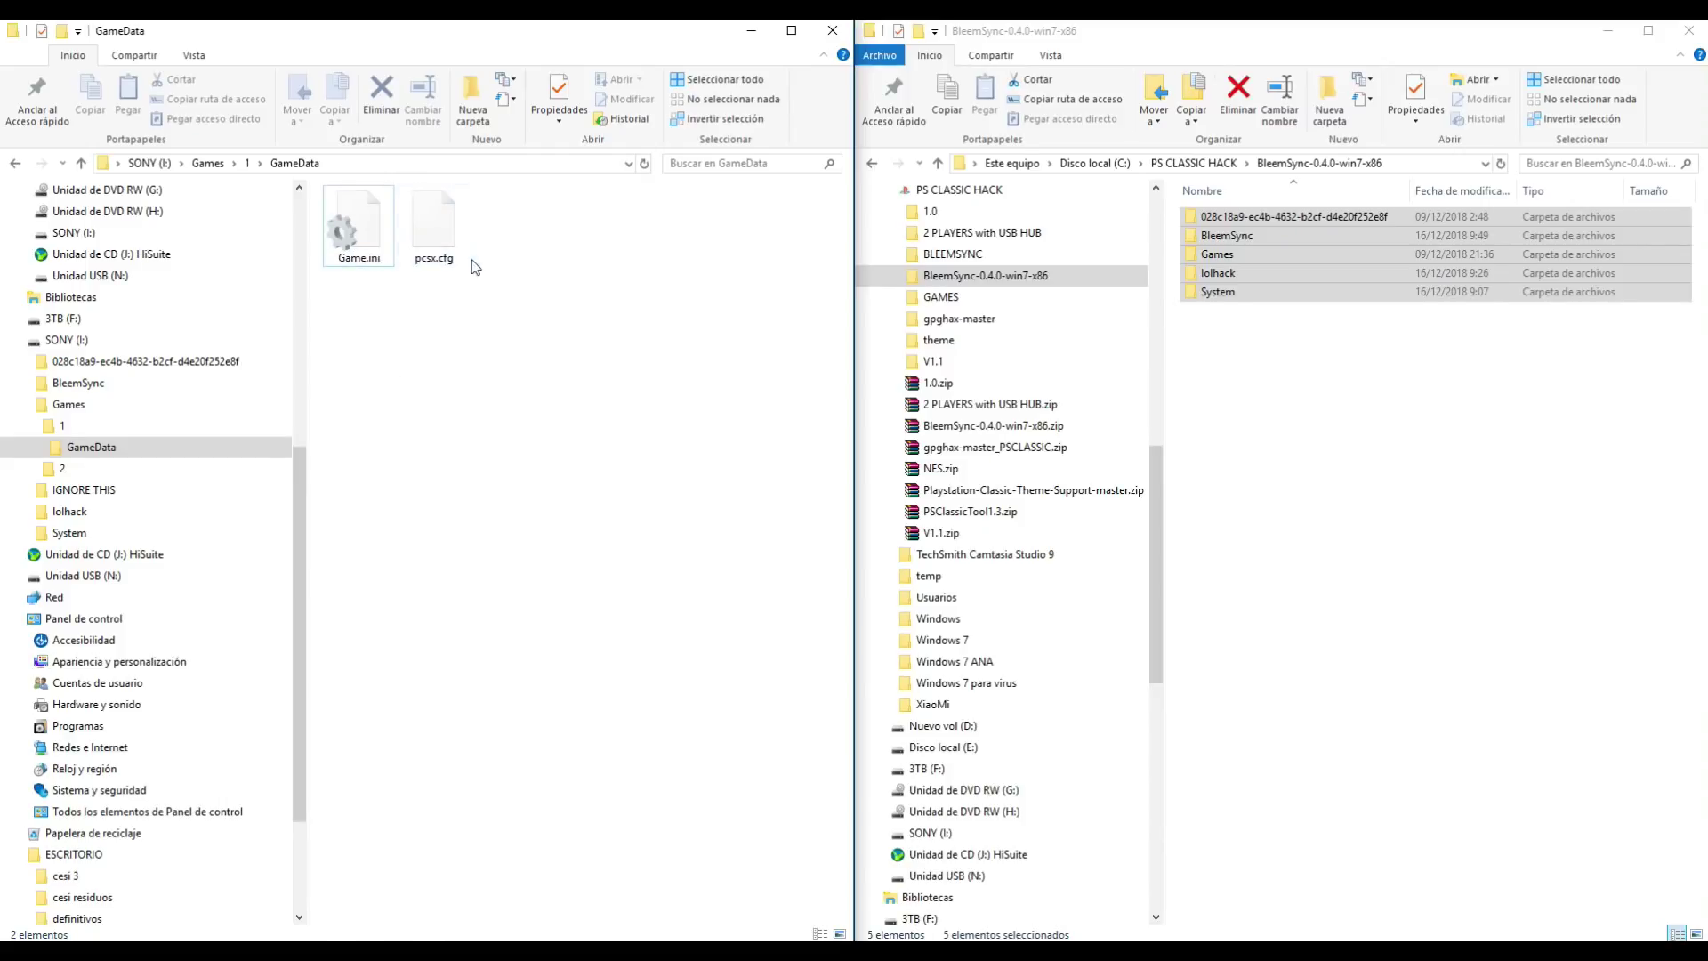
Step: Delete Game.ini from the Games\1\GameData folder, keeping only pcsx.cfg
click(365, 267)
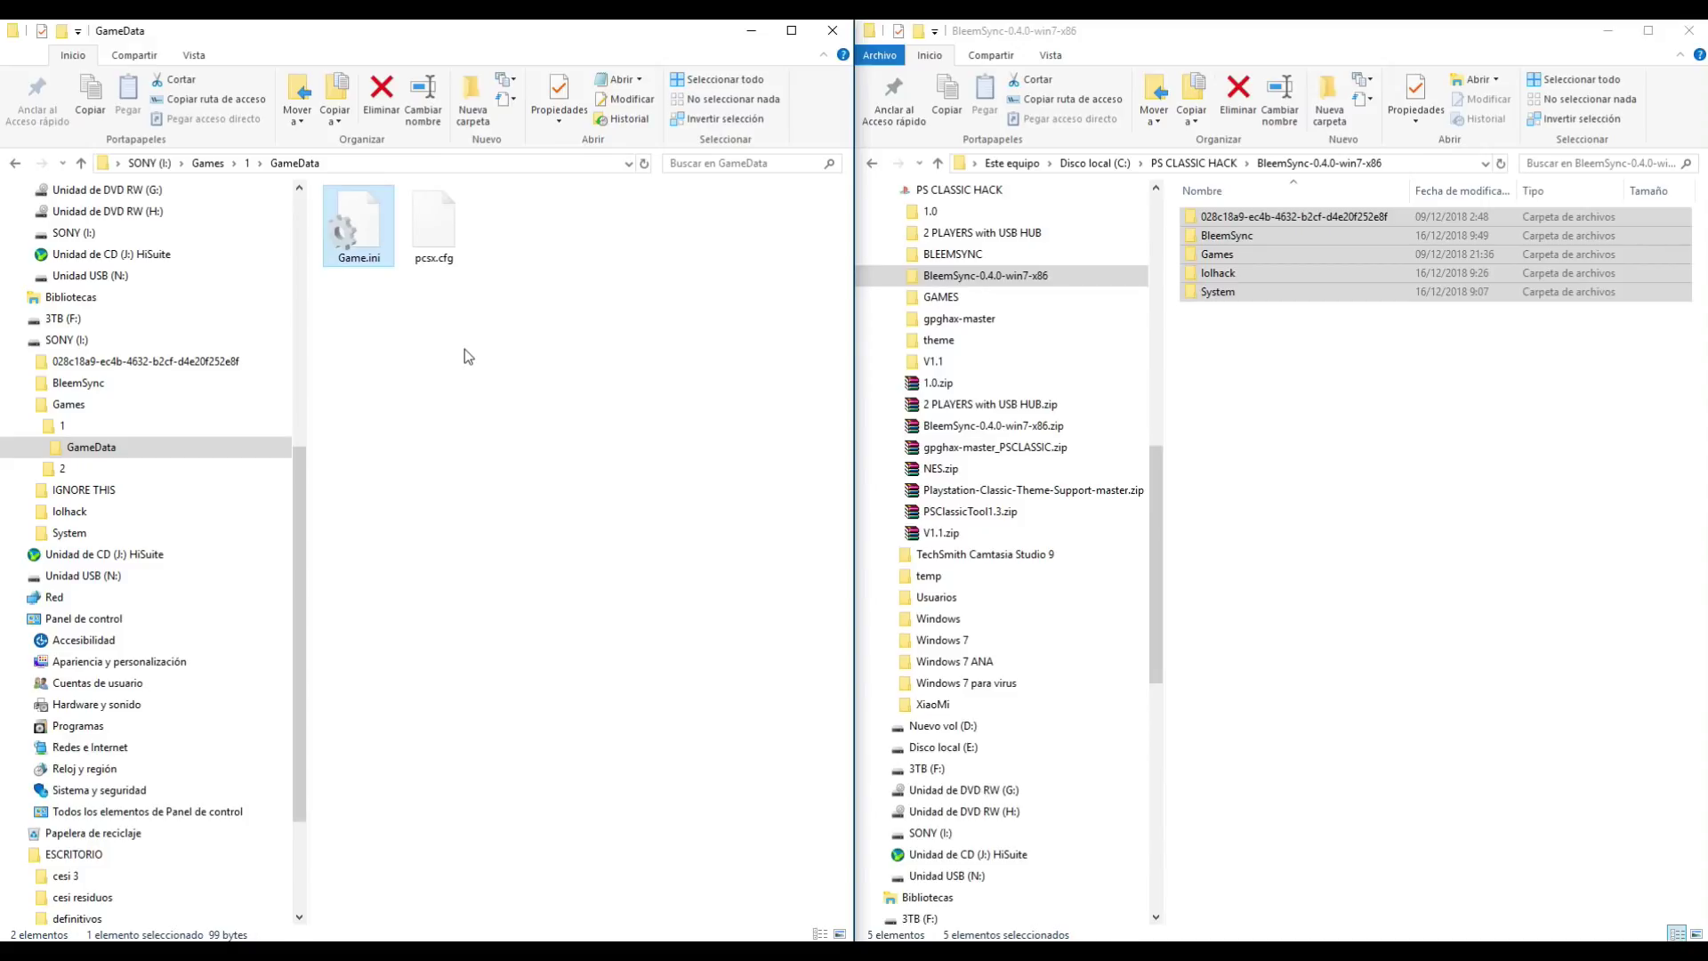
key(Delete)
key(Return)
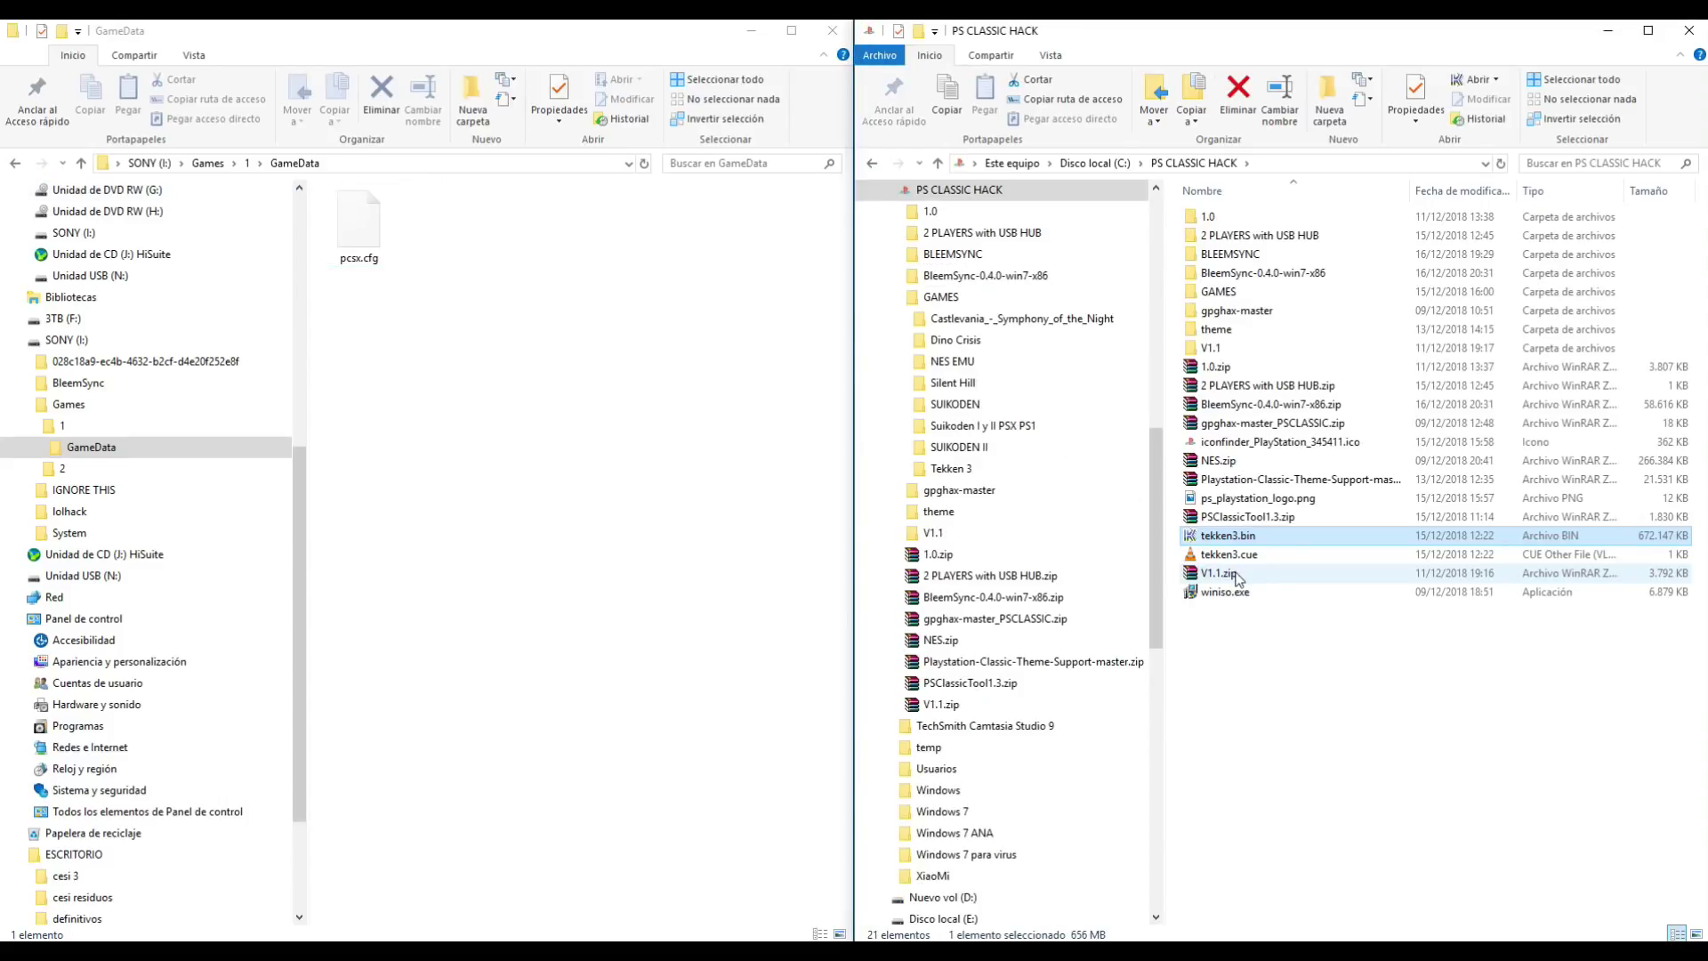
Step: Copy tekken3.bin and tekken3.cue from PS CLASSIC HACK into the Games\1\GameData folder on the SONY drive
click(1243, 561)
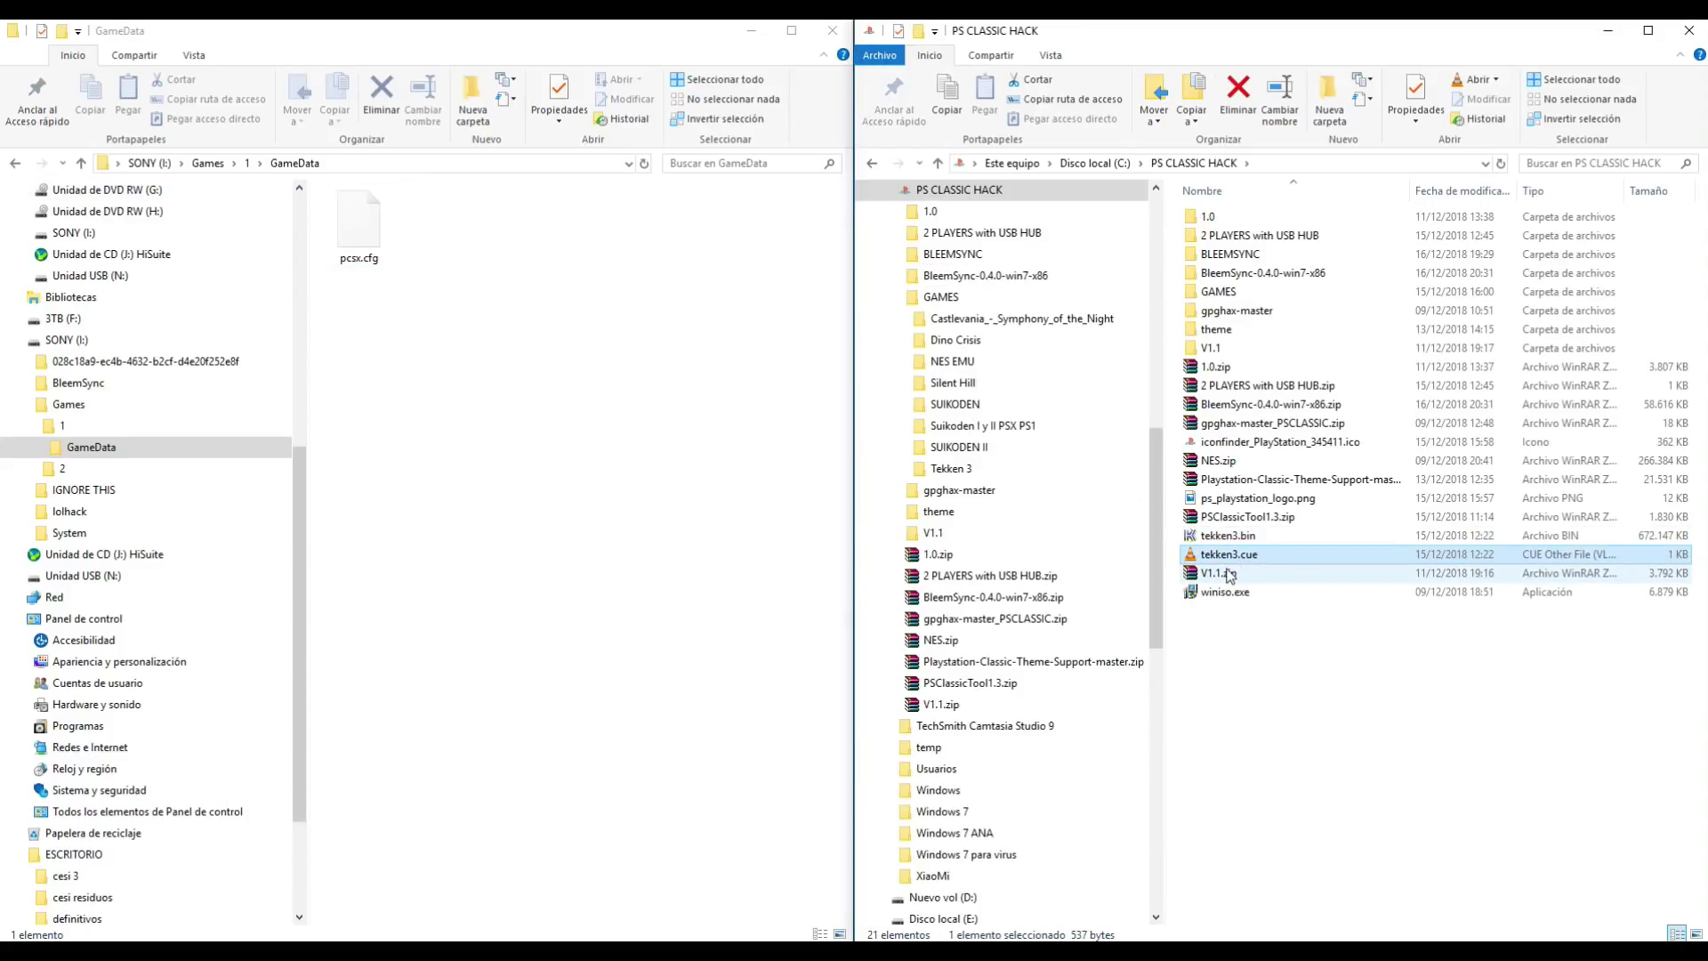
ctrl+click(1229, 538)
drag(1229, 537, 546, 590)
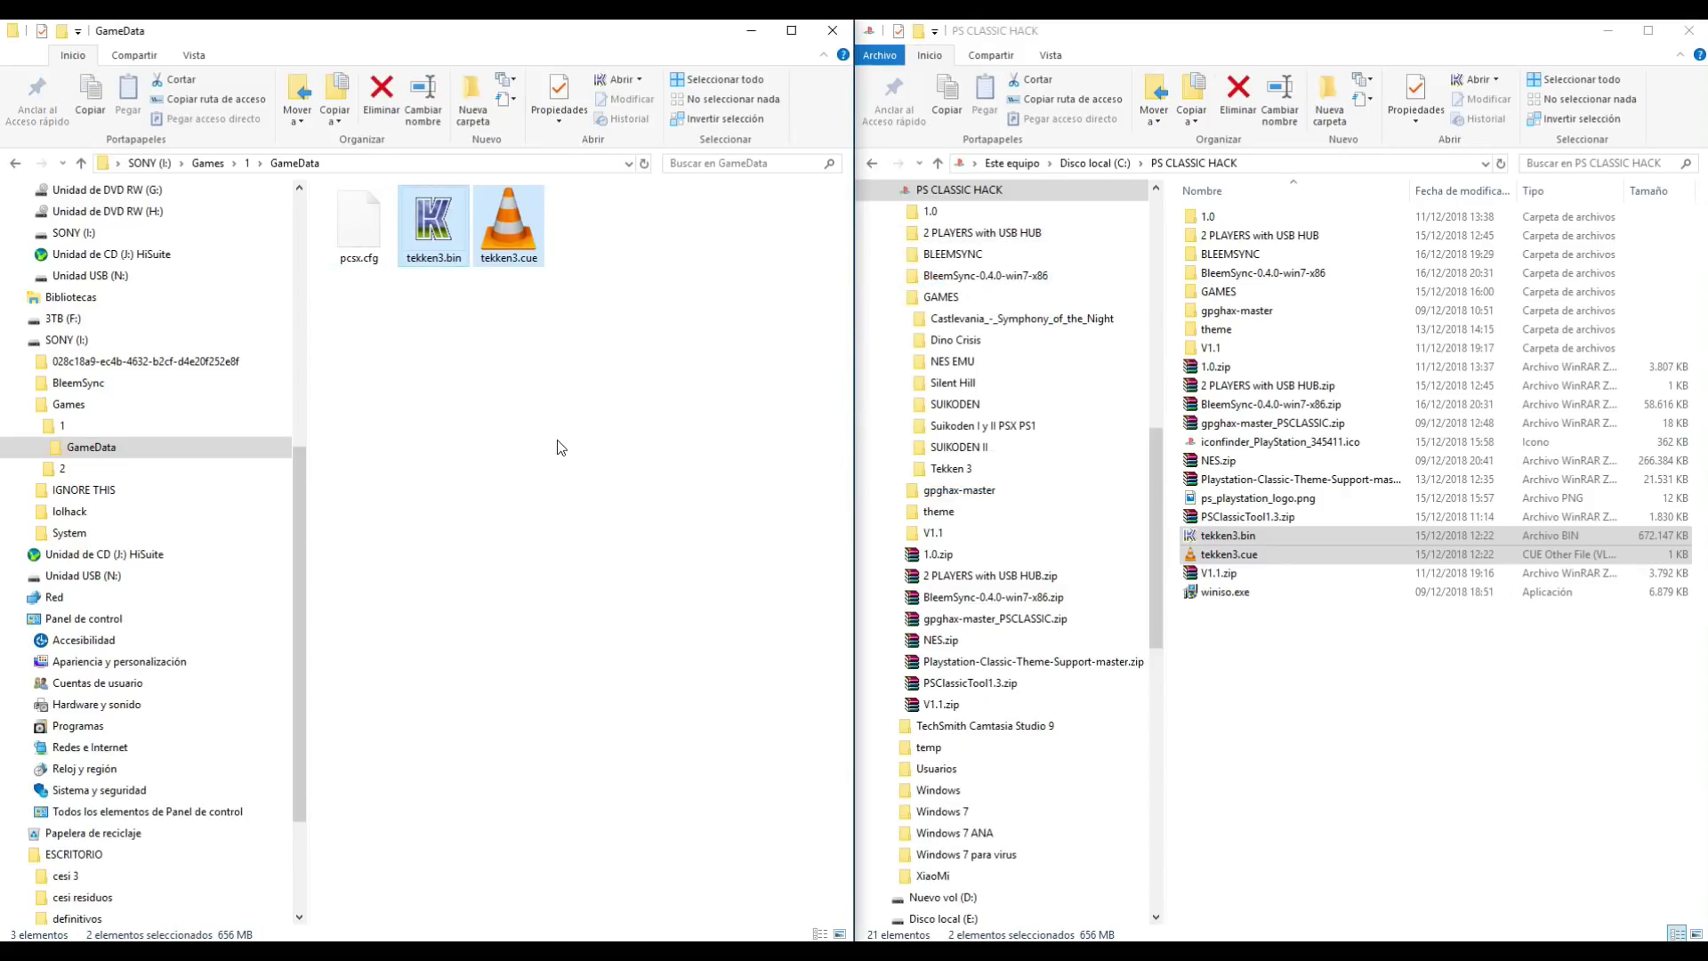
click(455, 371)
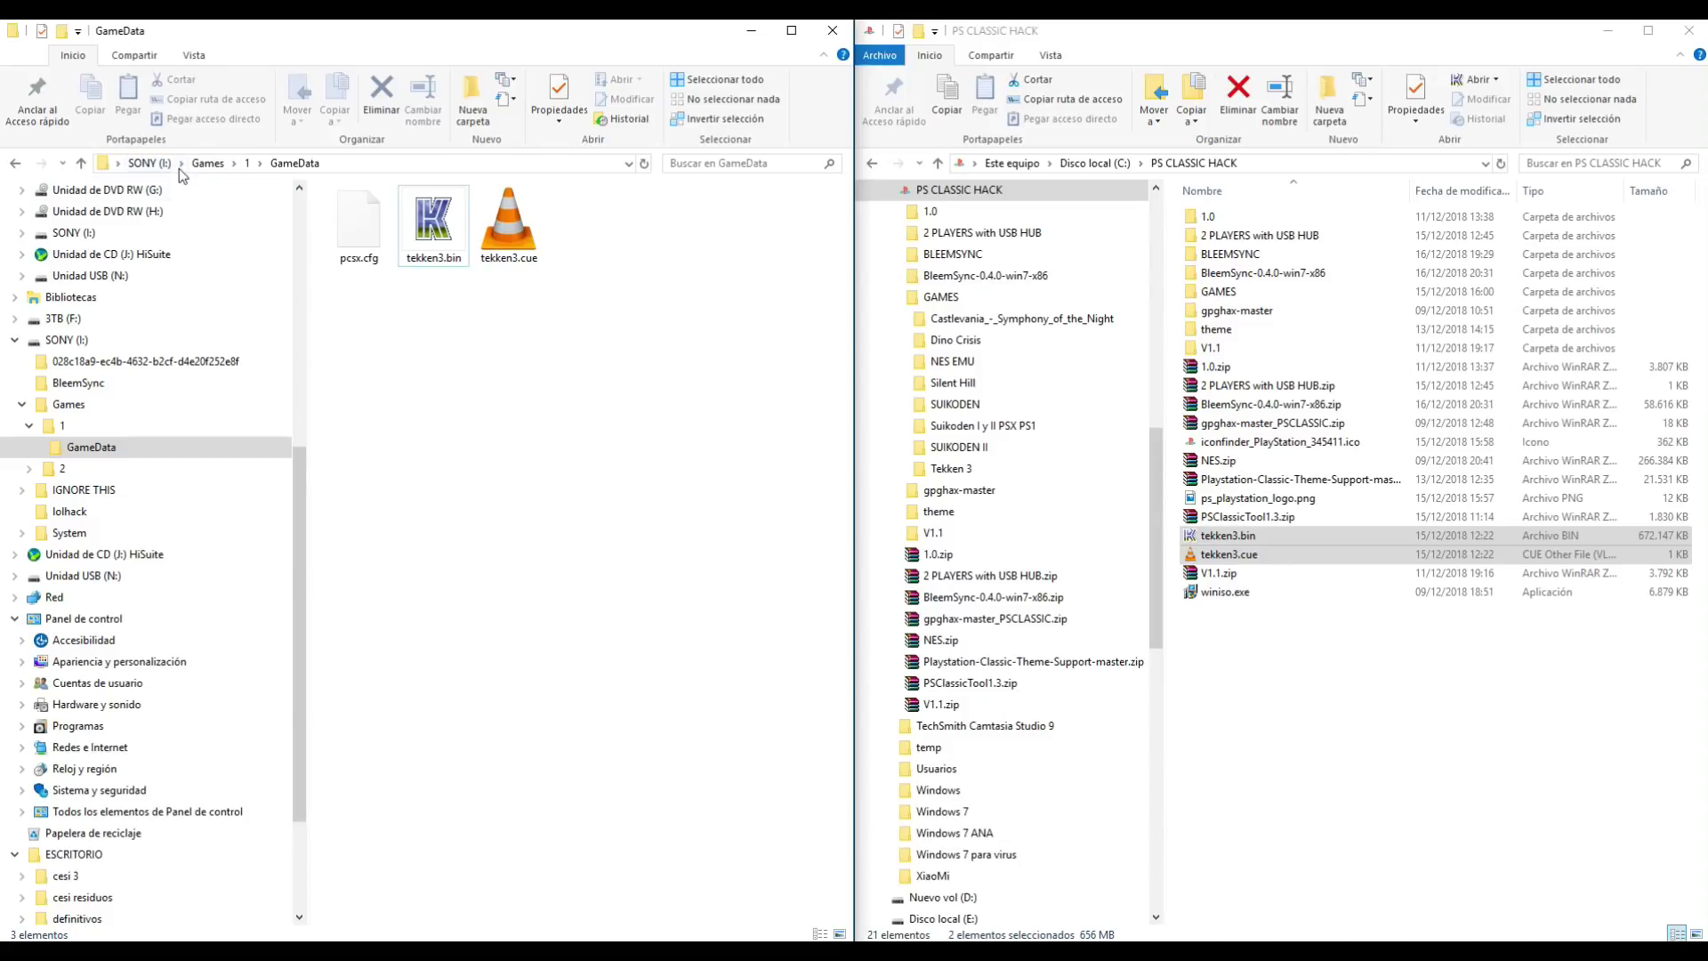
Step: Run BleemSync.exe from the BleemSync folder on the SONY (I:) drive
click(148, 164)
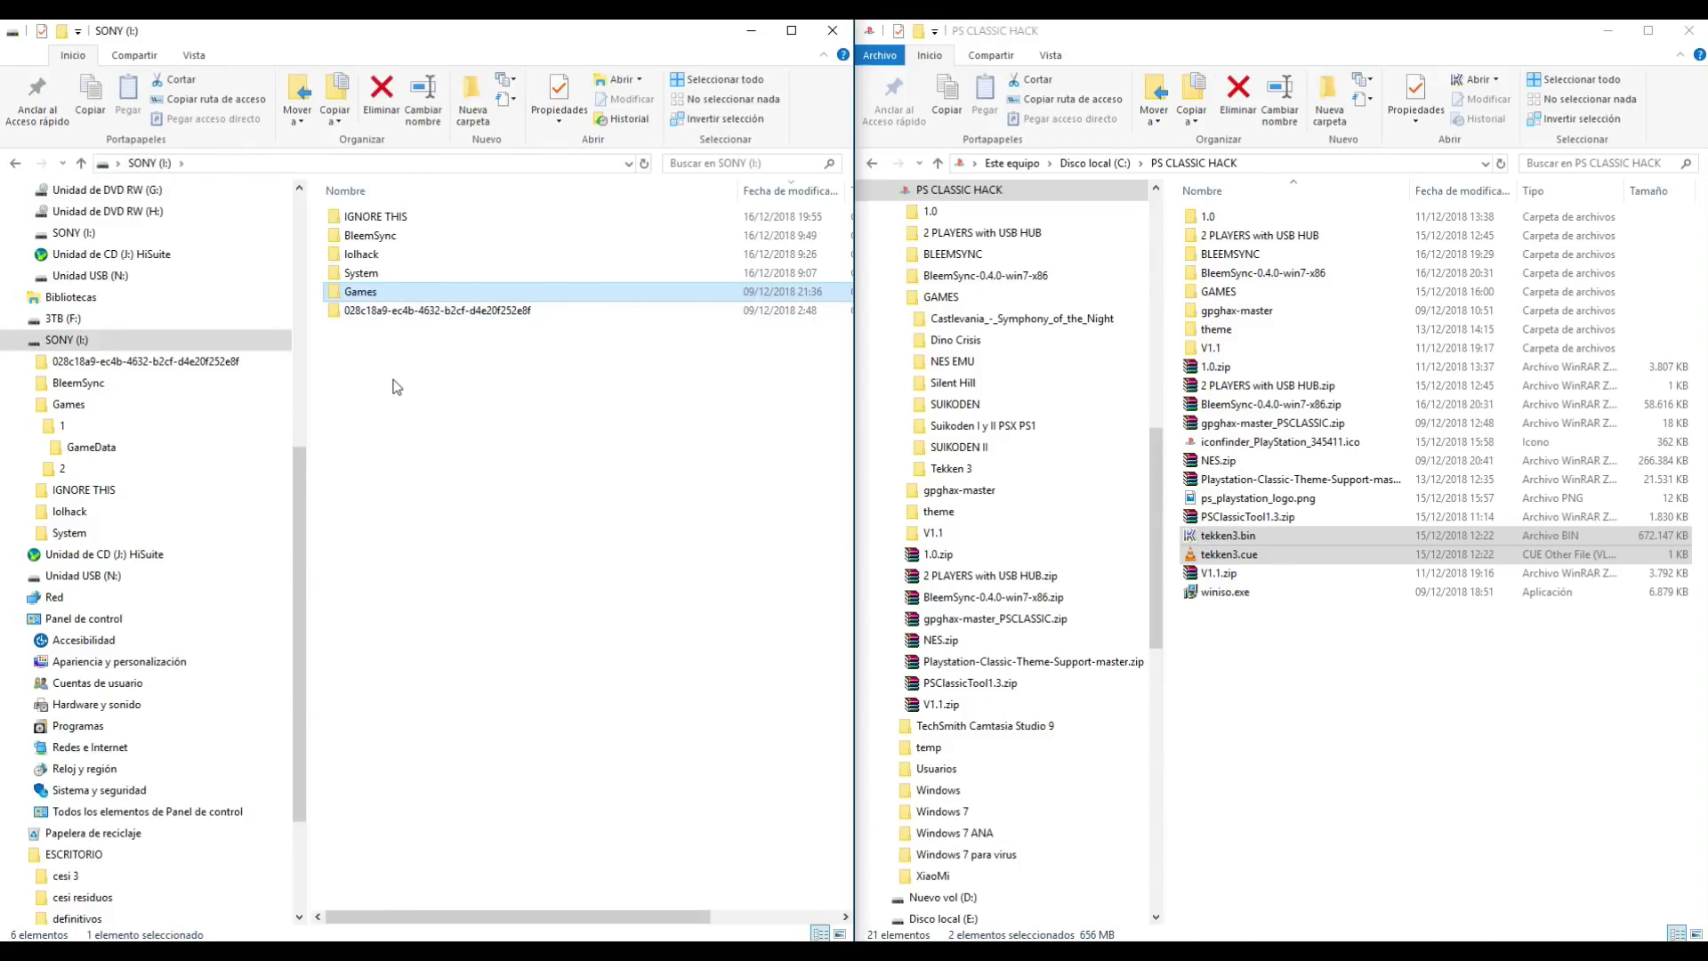
click(398, 365)
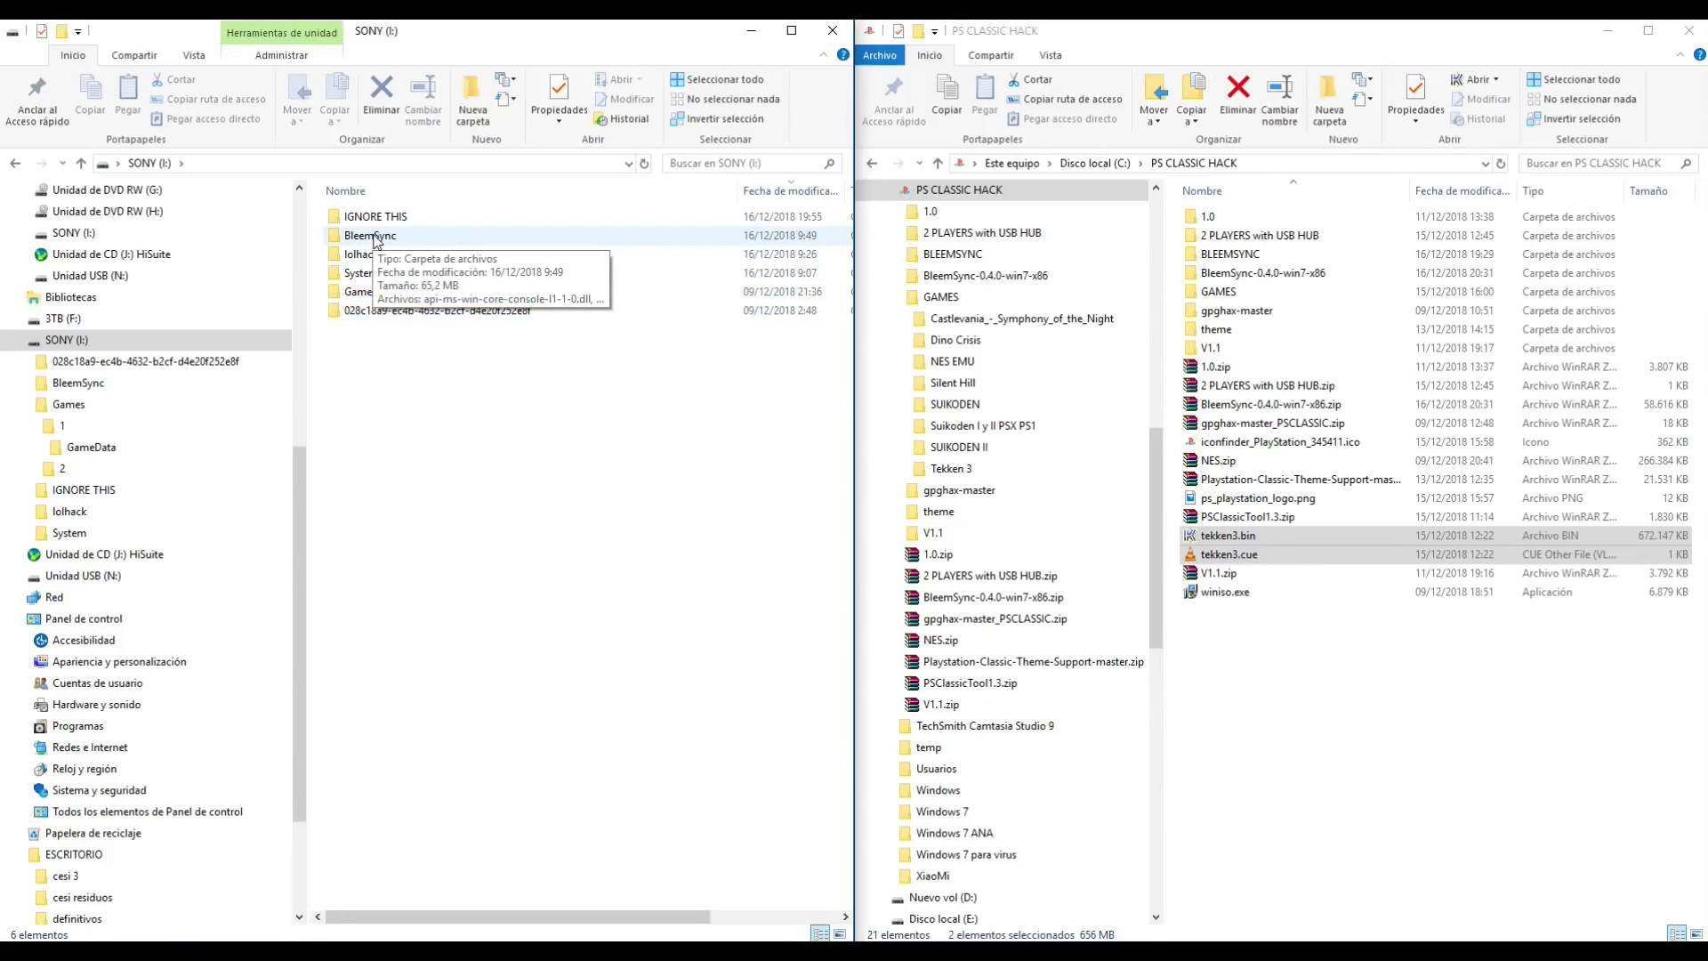
double_click(375, 237)
click(472, 587)
scroll(496, 621, down, 1)
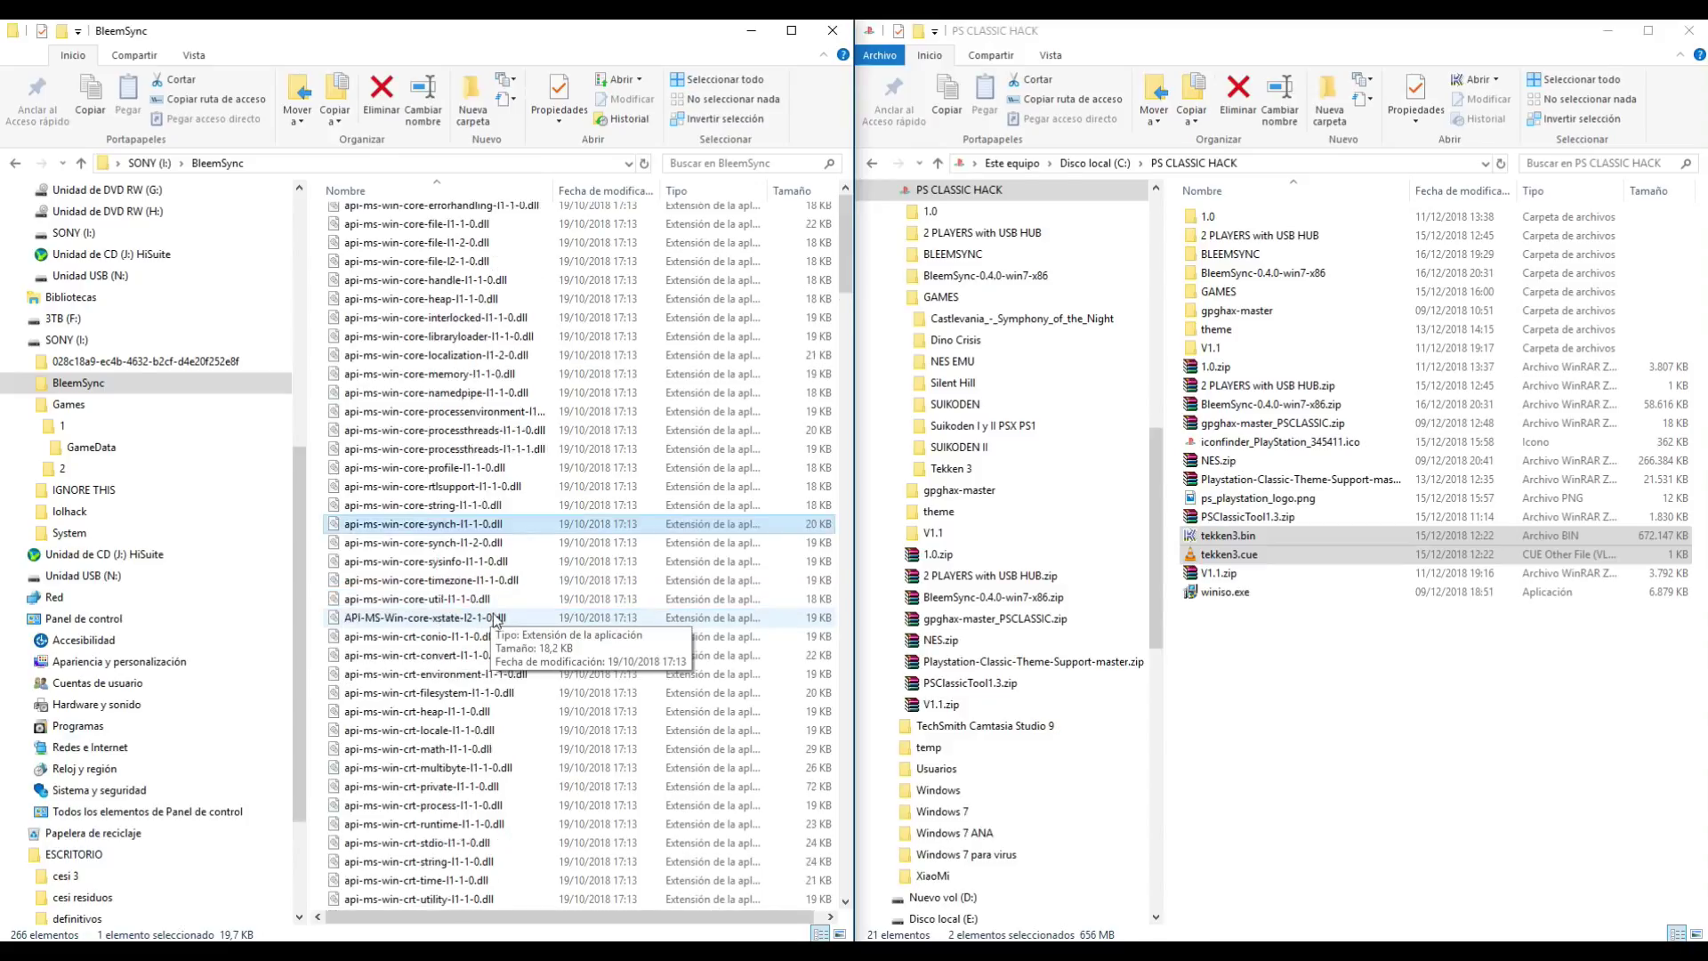
scroll(445, 703, down, 4)
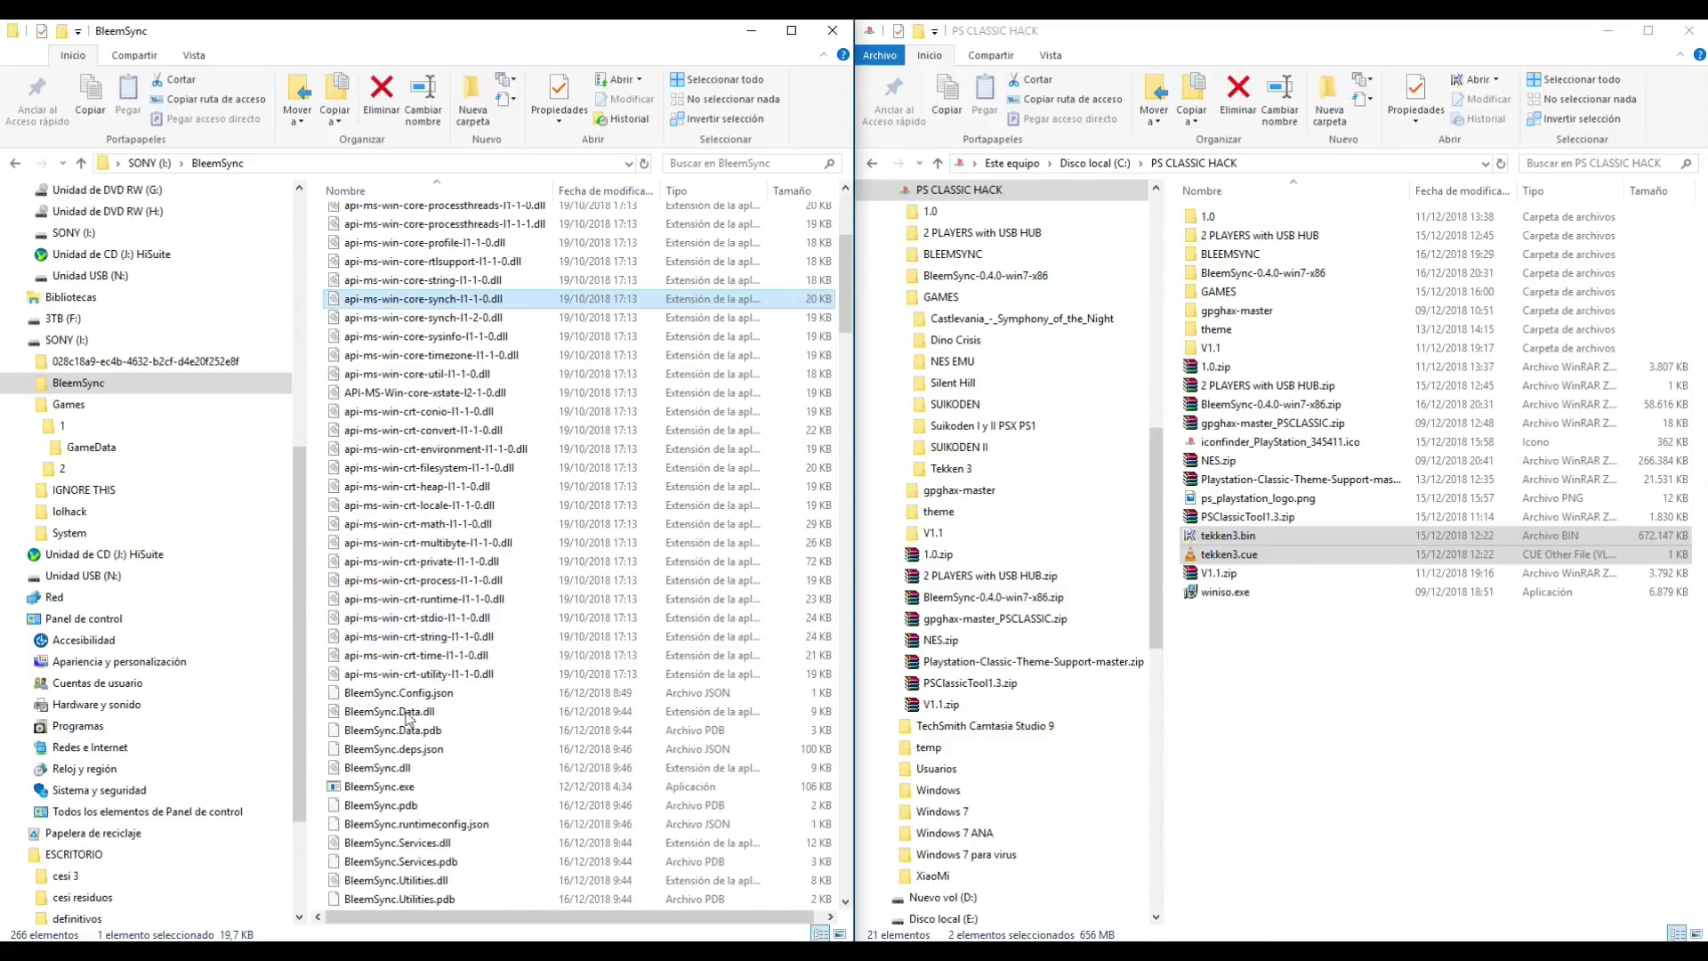
click(381, 791)
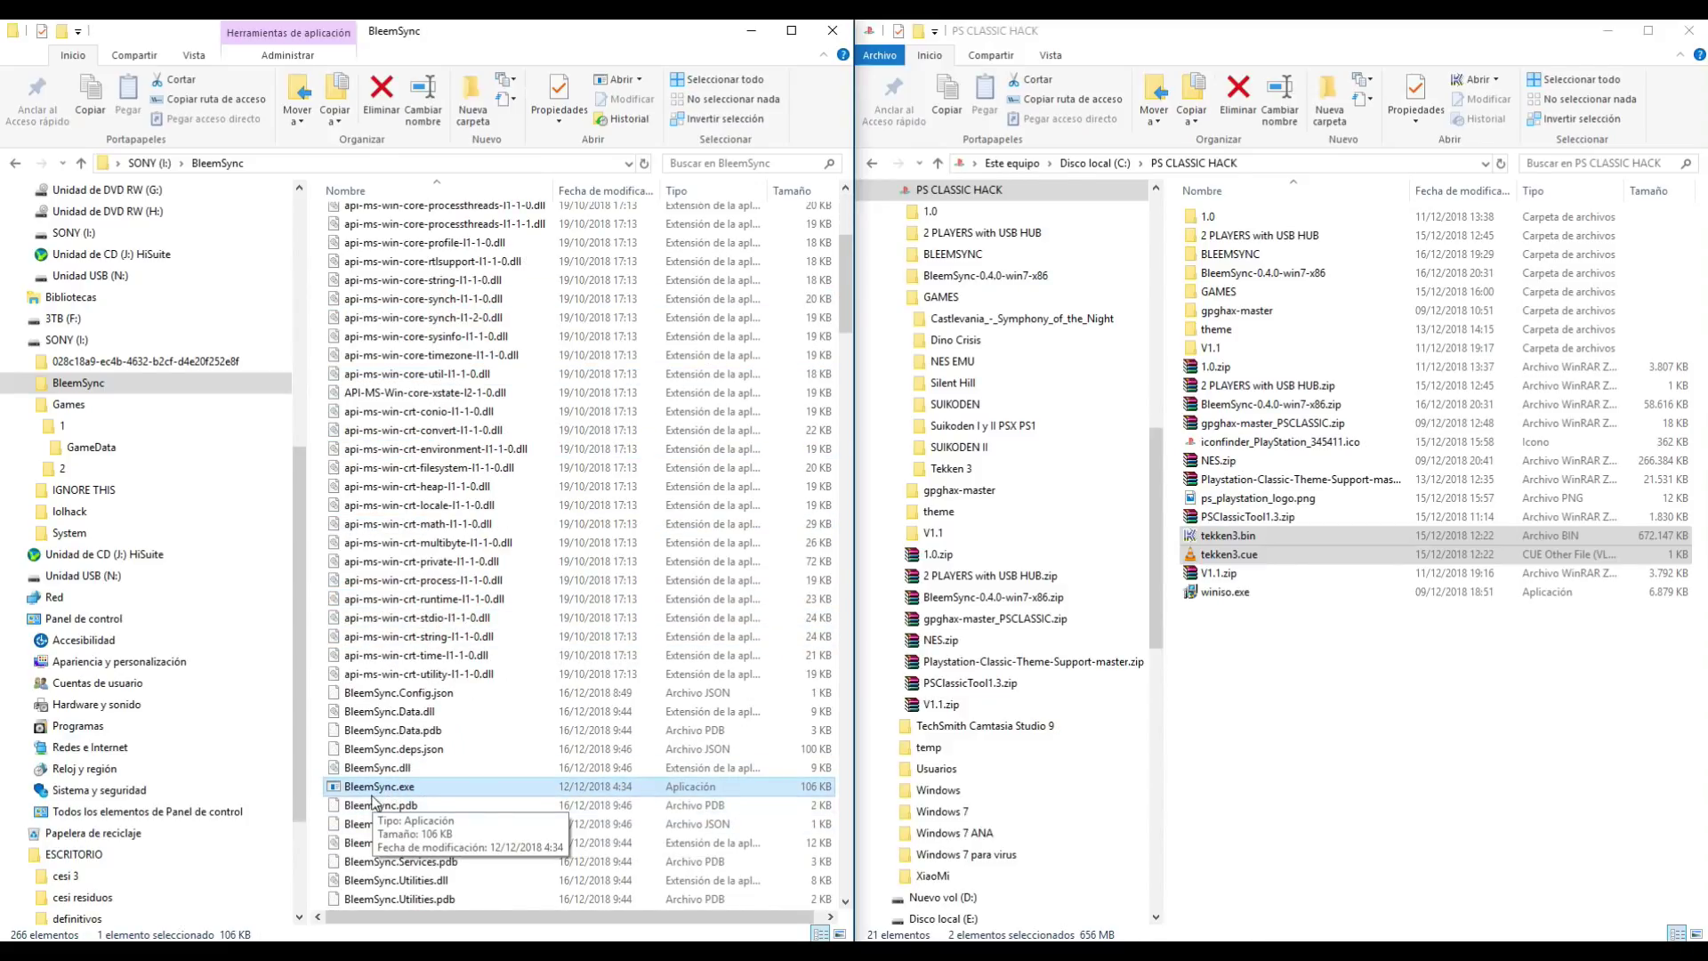
double_click(381, 788)
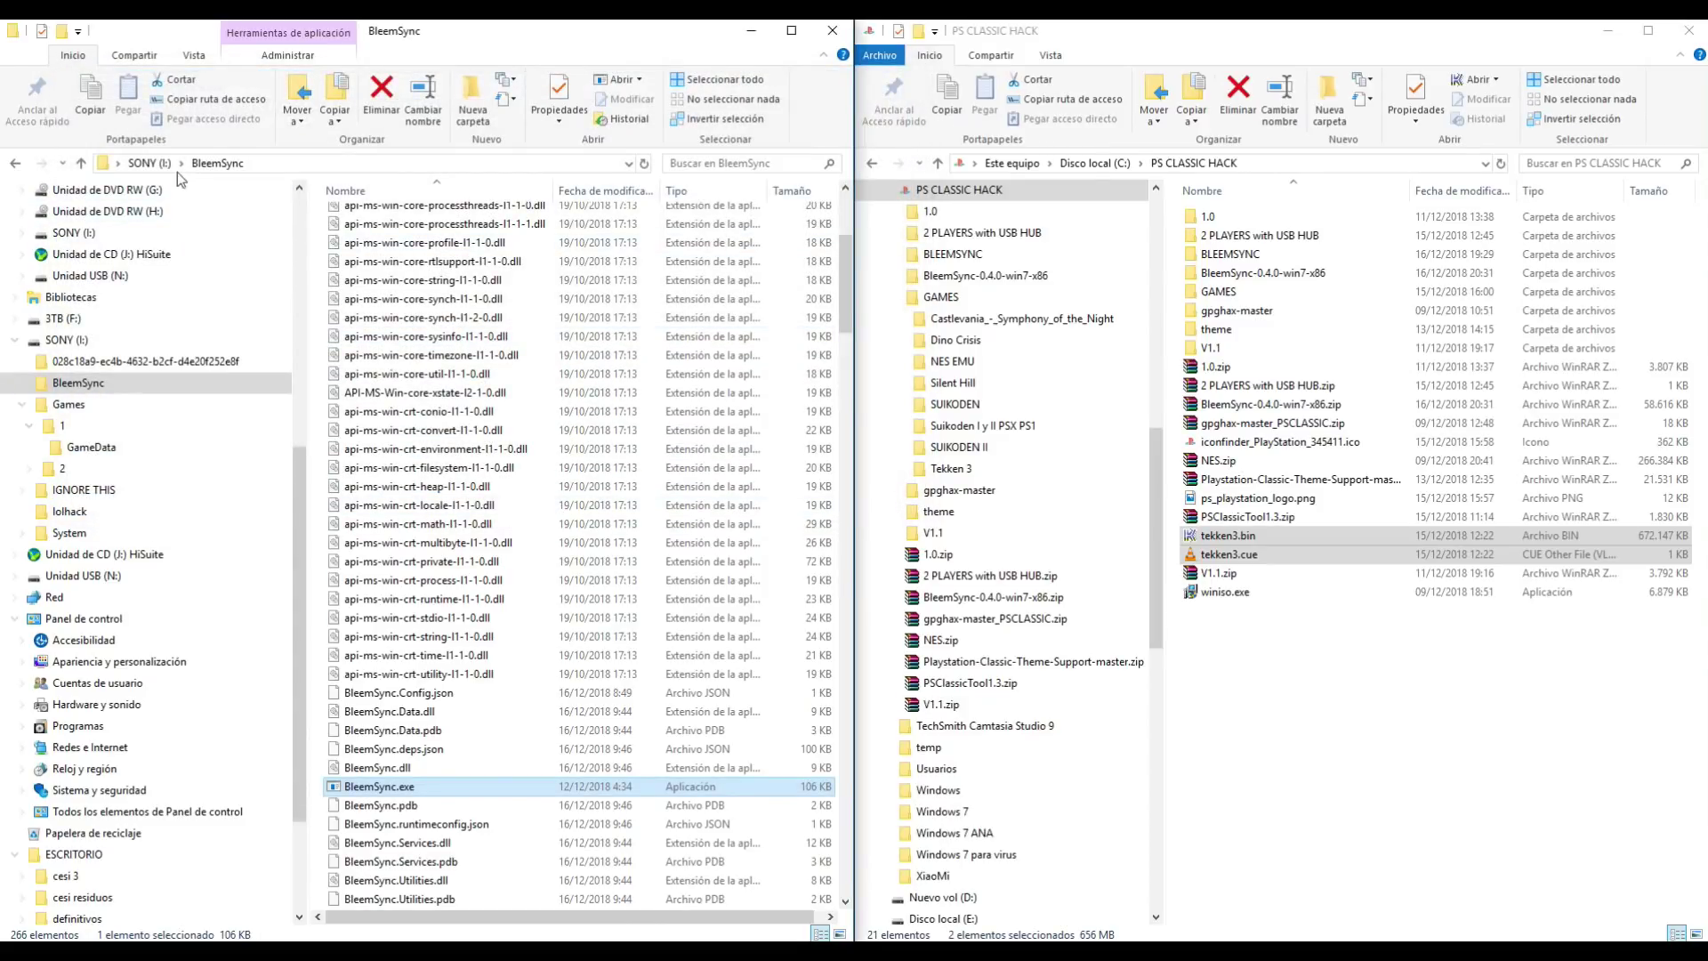
Step: Check the files generated in Games\1\GameData and review the contents of Game.ini
click(149, 164)
double_click(360, 292)
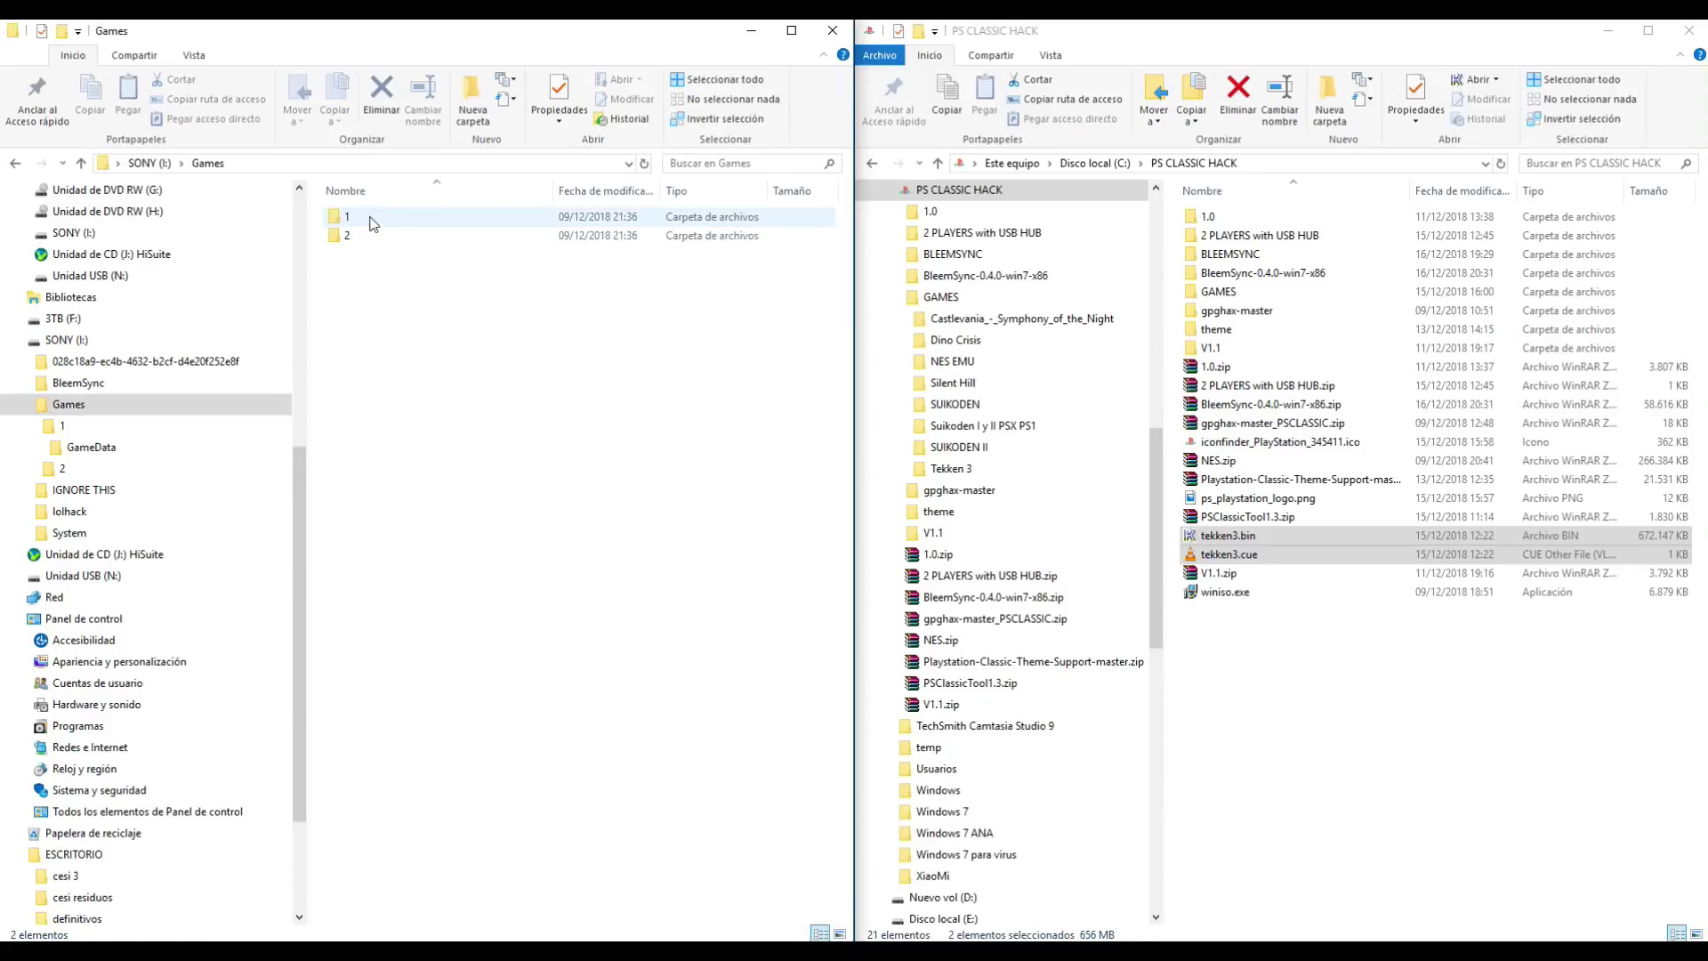
double_click(354, 220)
double_click(378, 230)
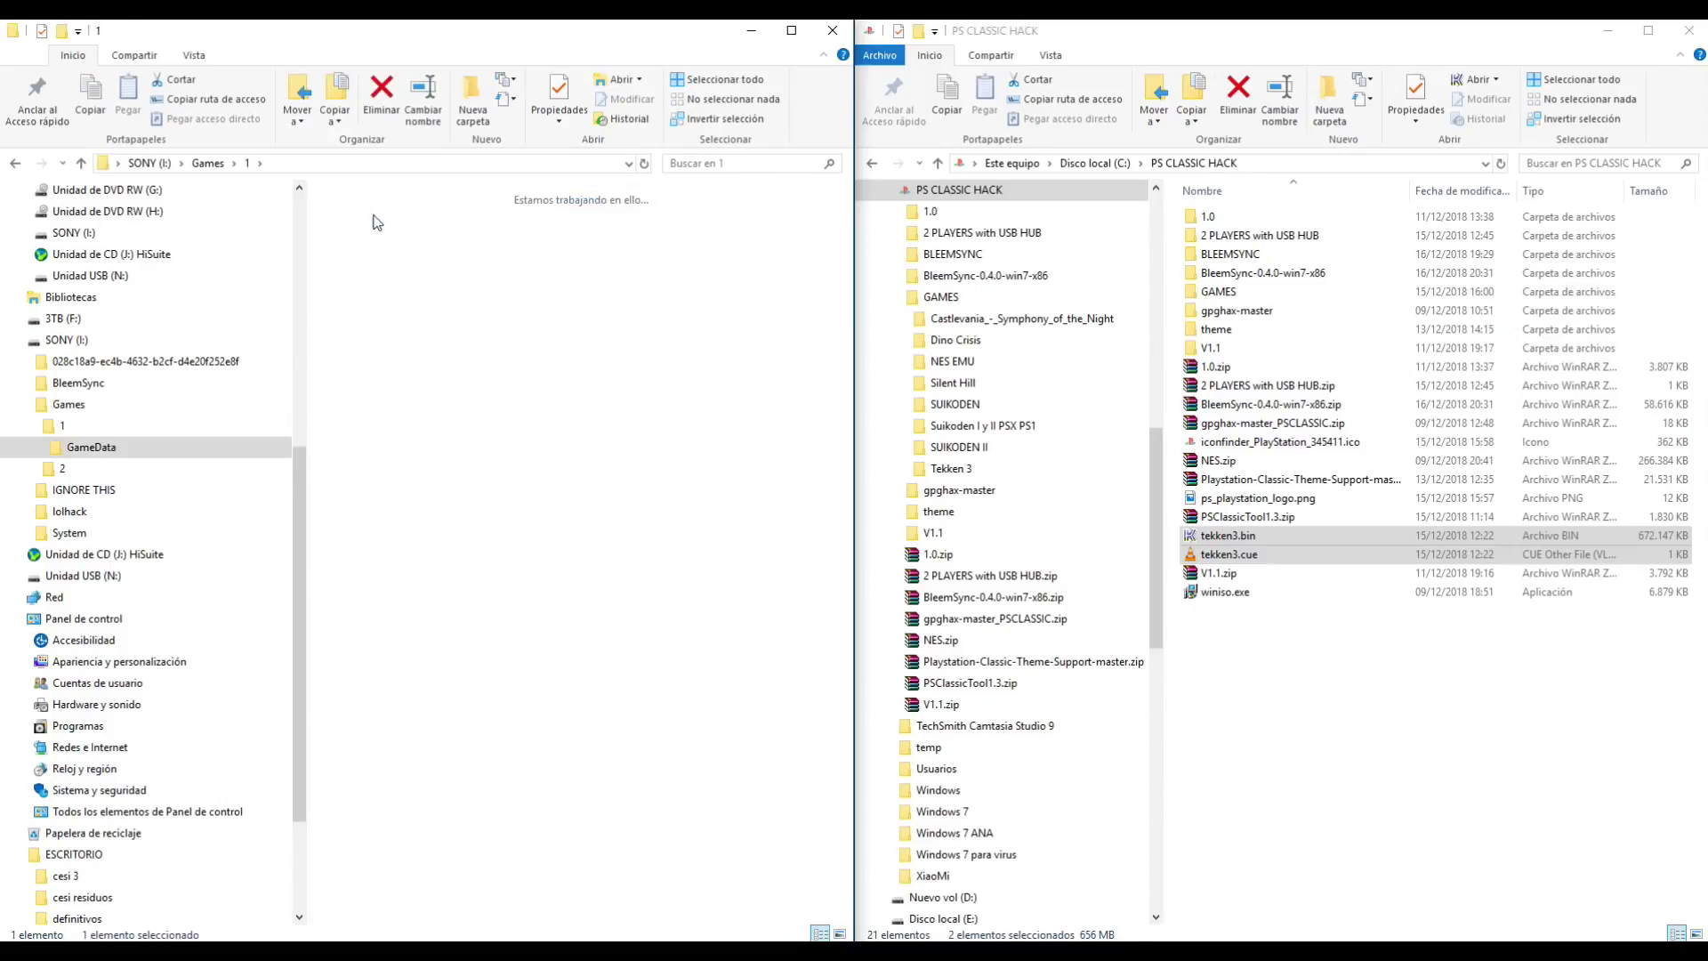
key(End)
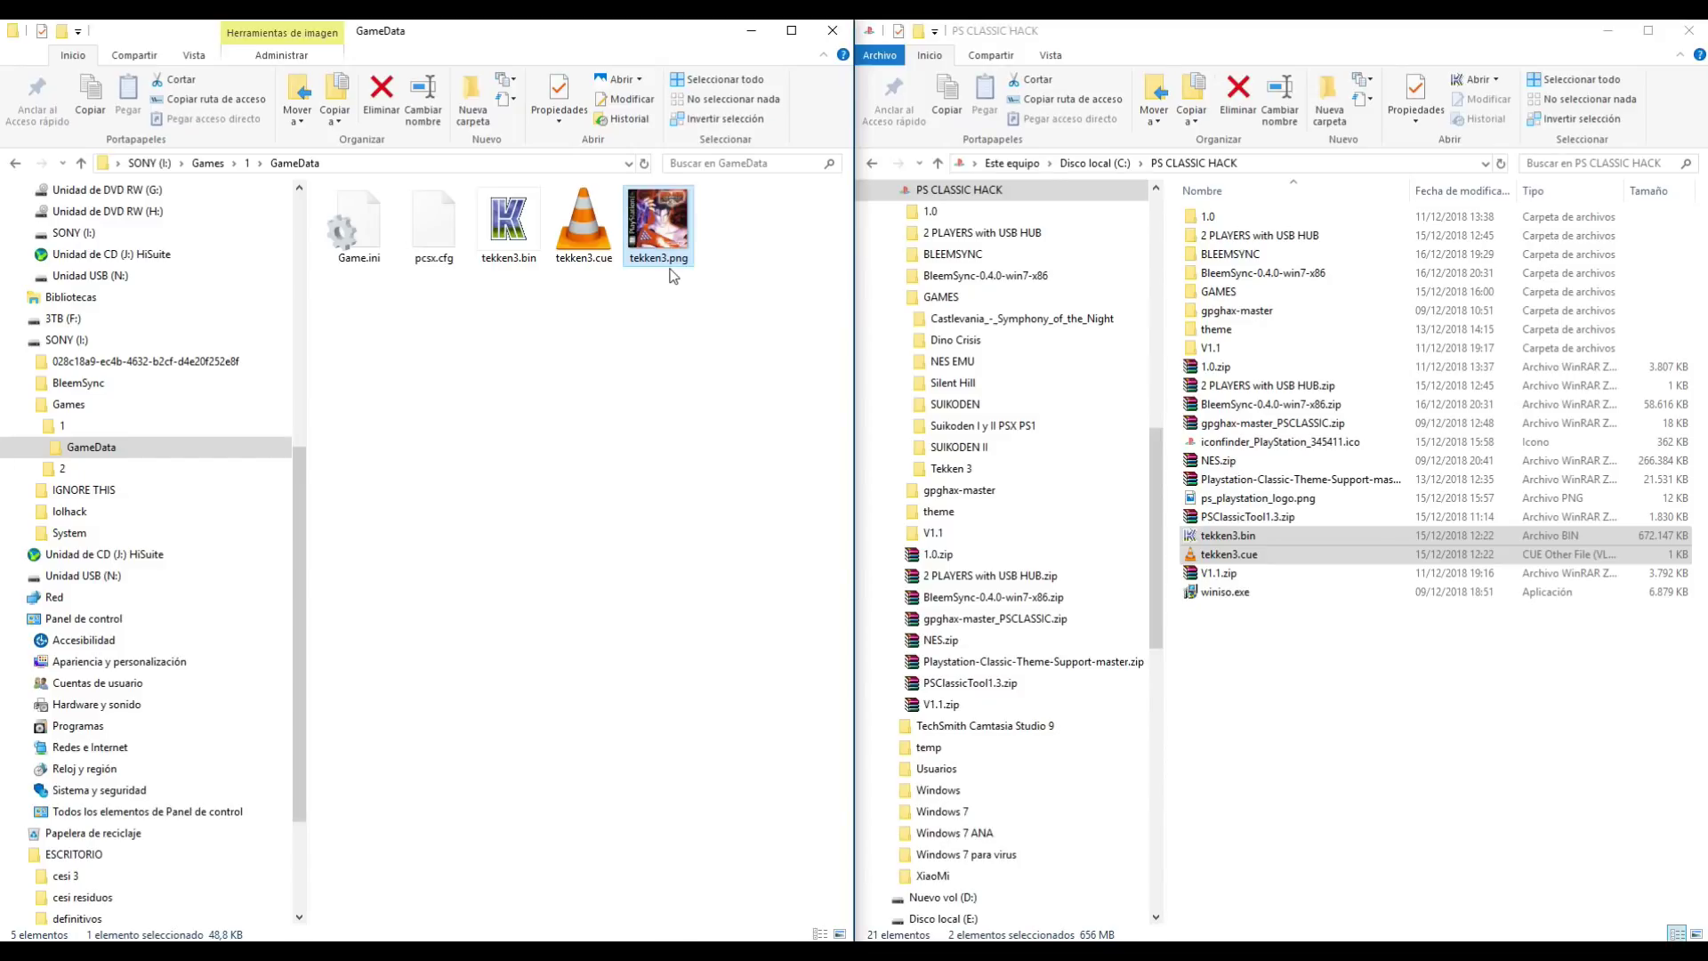
click(595, 369)
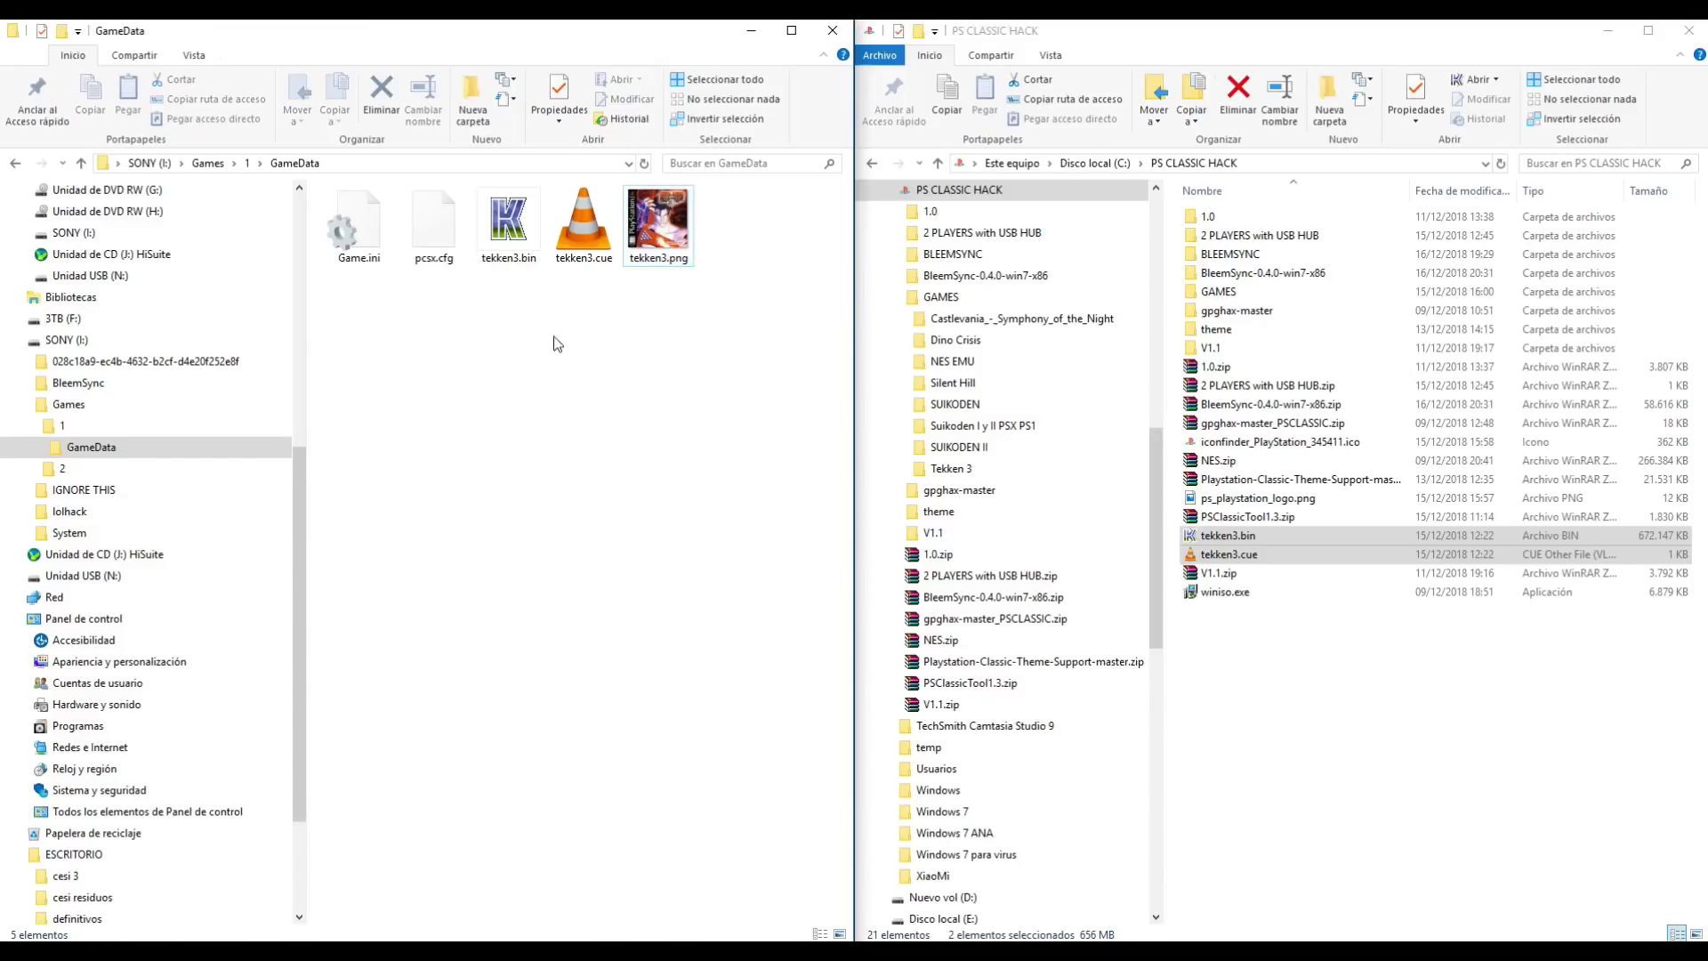
double_click(361, 240)
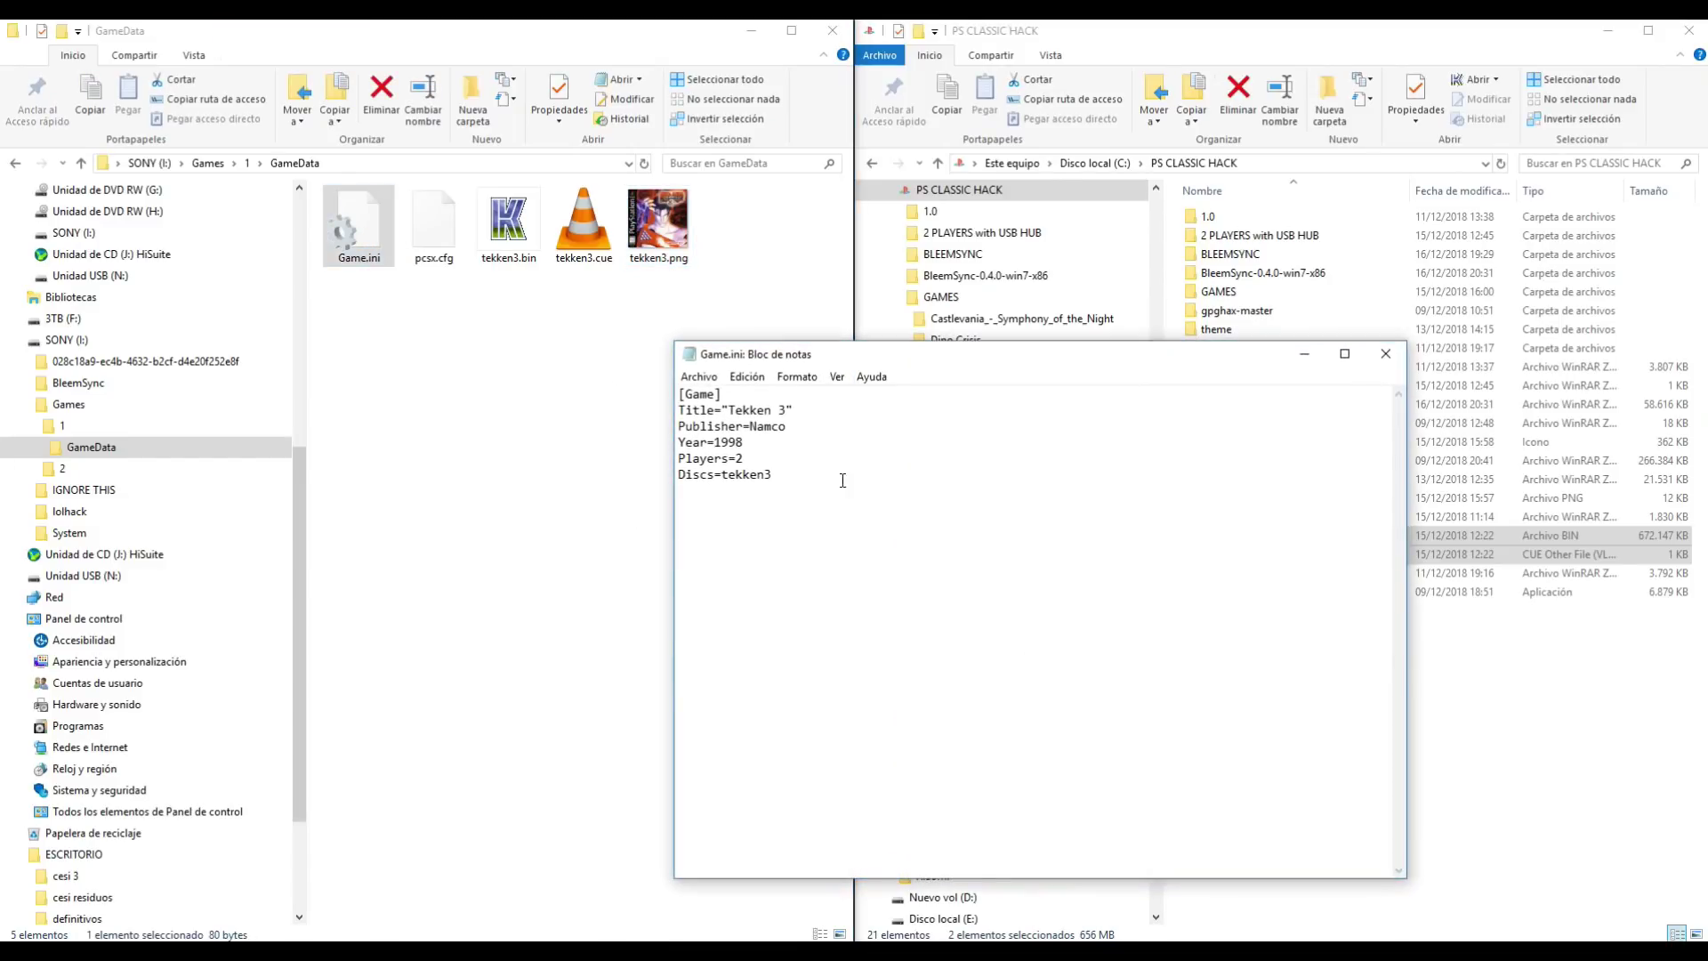
click(1390, 354)
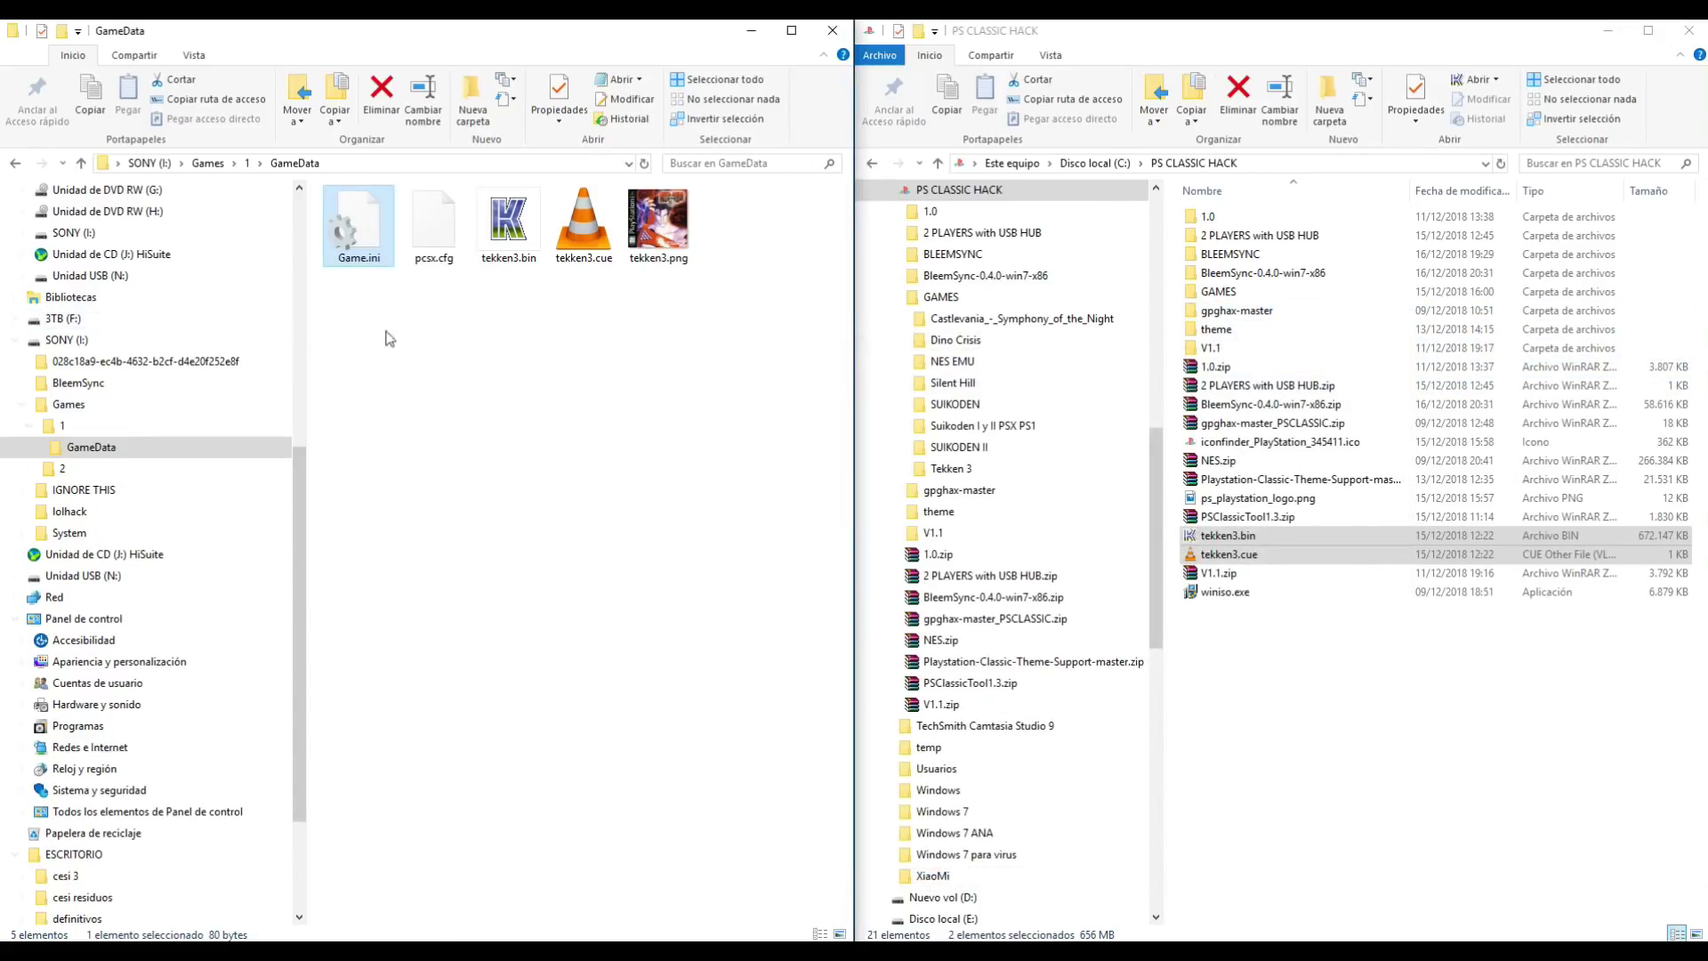
Step: Delete Game.ini and the SLUS-01066 .bin, .cue, .lic and .png files from Games\2\GameData on the SONY drive, keeping pcsx.cfg
click(211, 162)
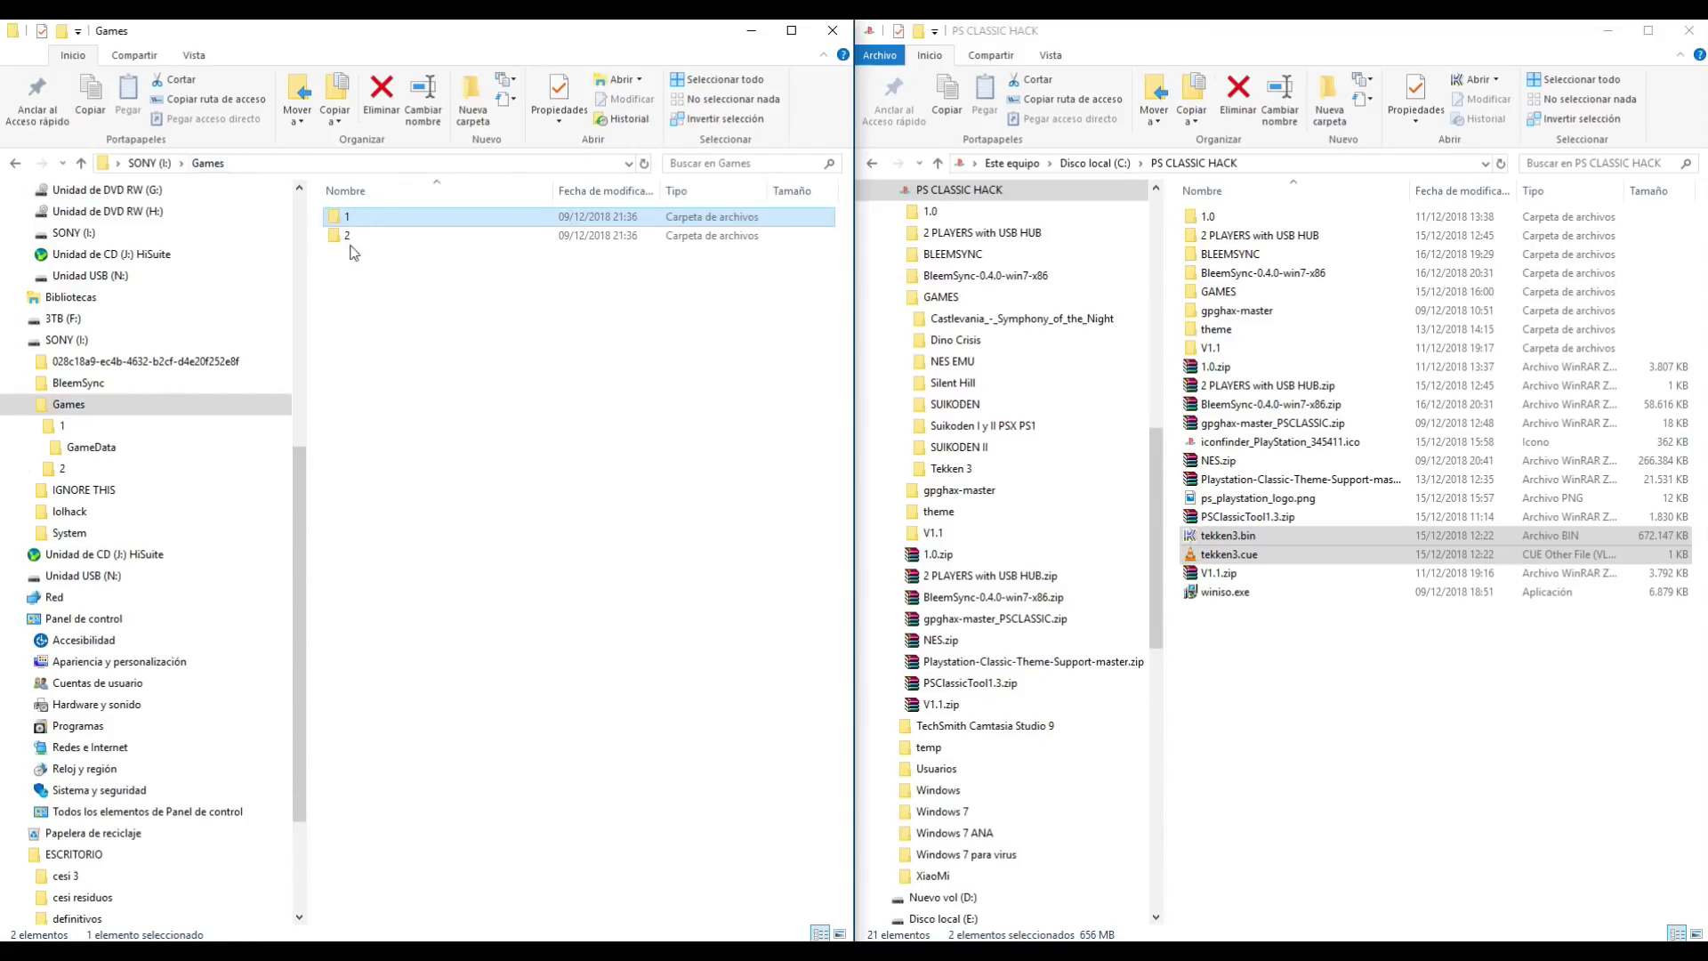
double_click(348, 236)
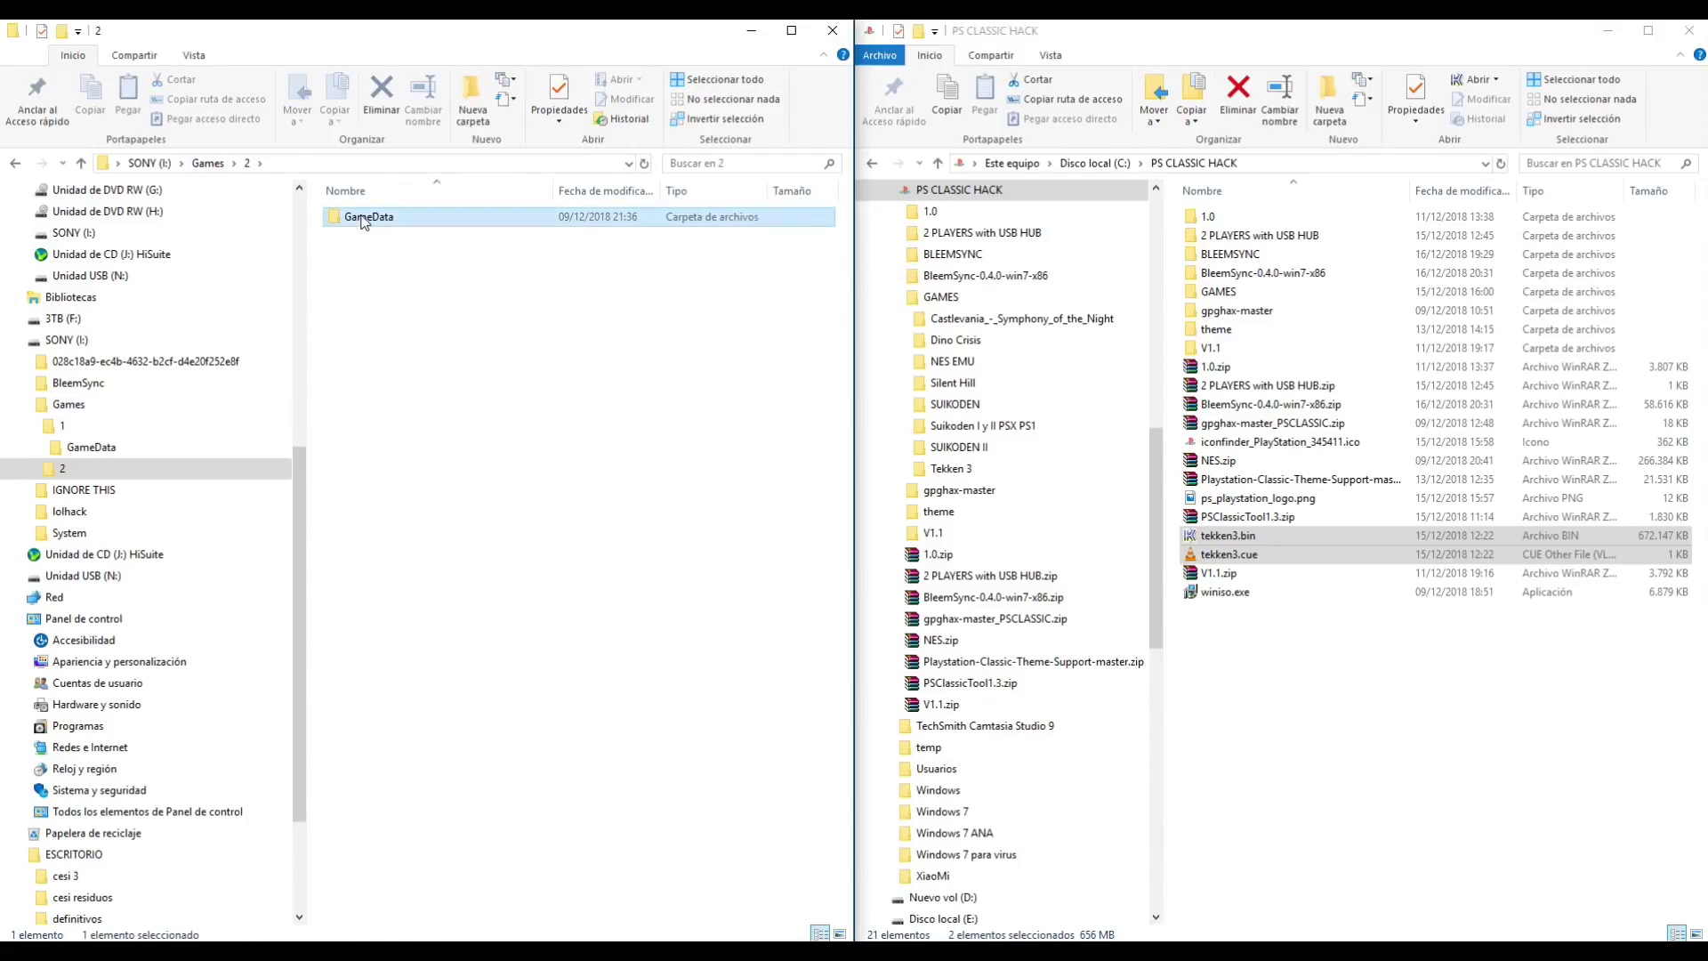
double_click(376, 218)
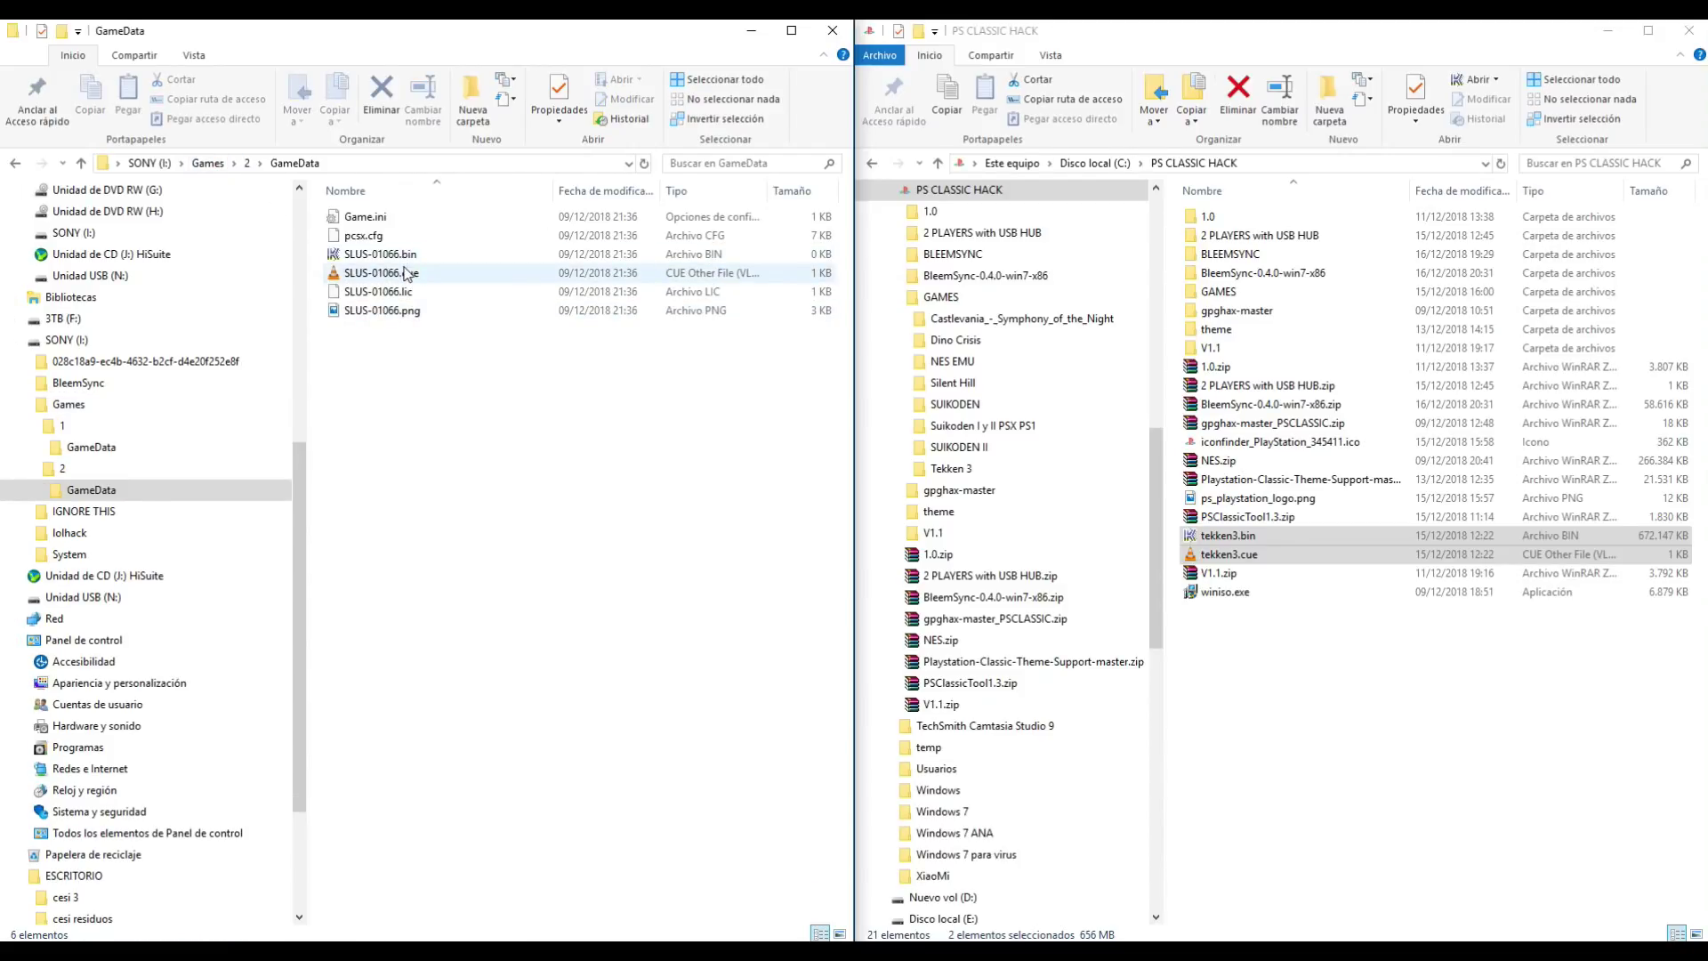
click(404, 258)
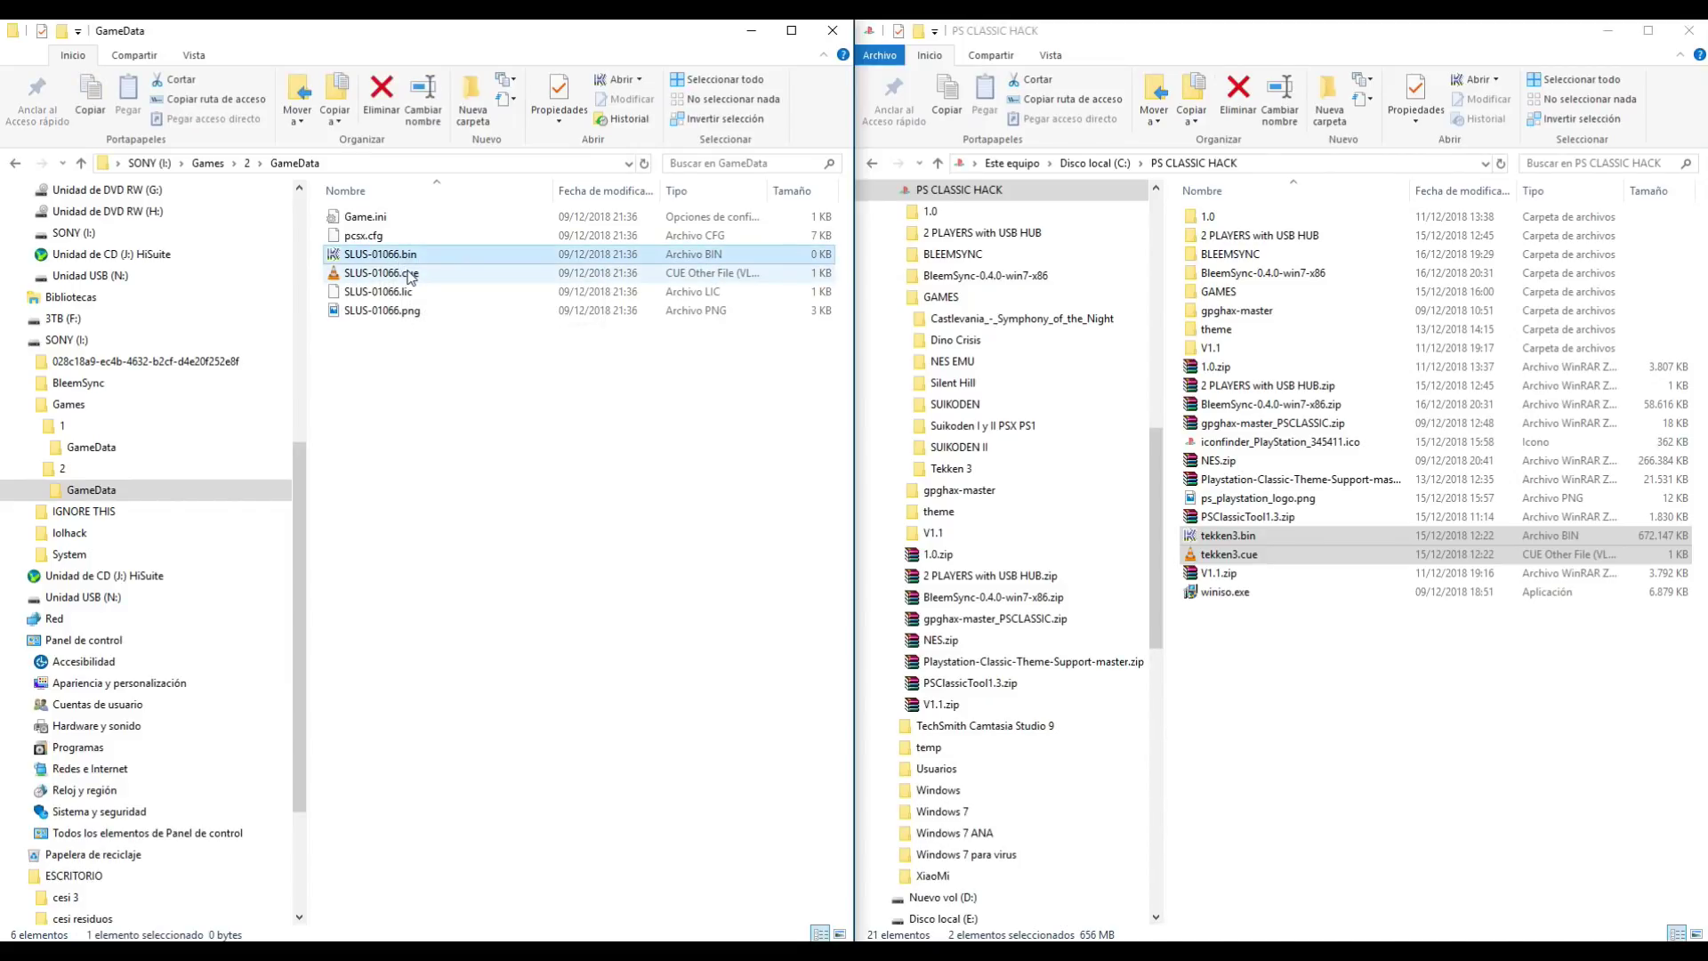
ctrl+click(377, 217)
ctrl+click(385, 273)
ctrl+click(388, 292)
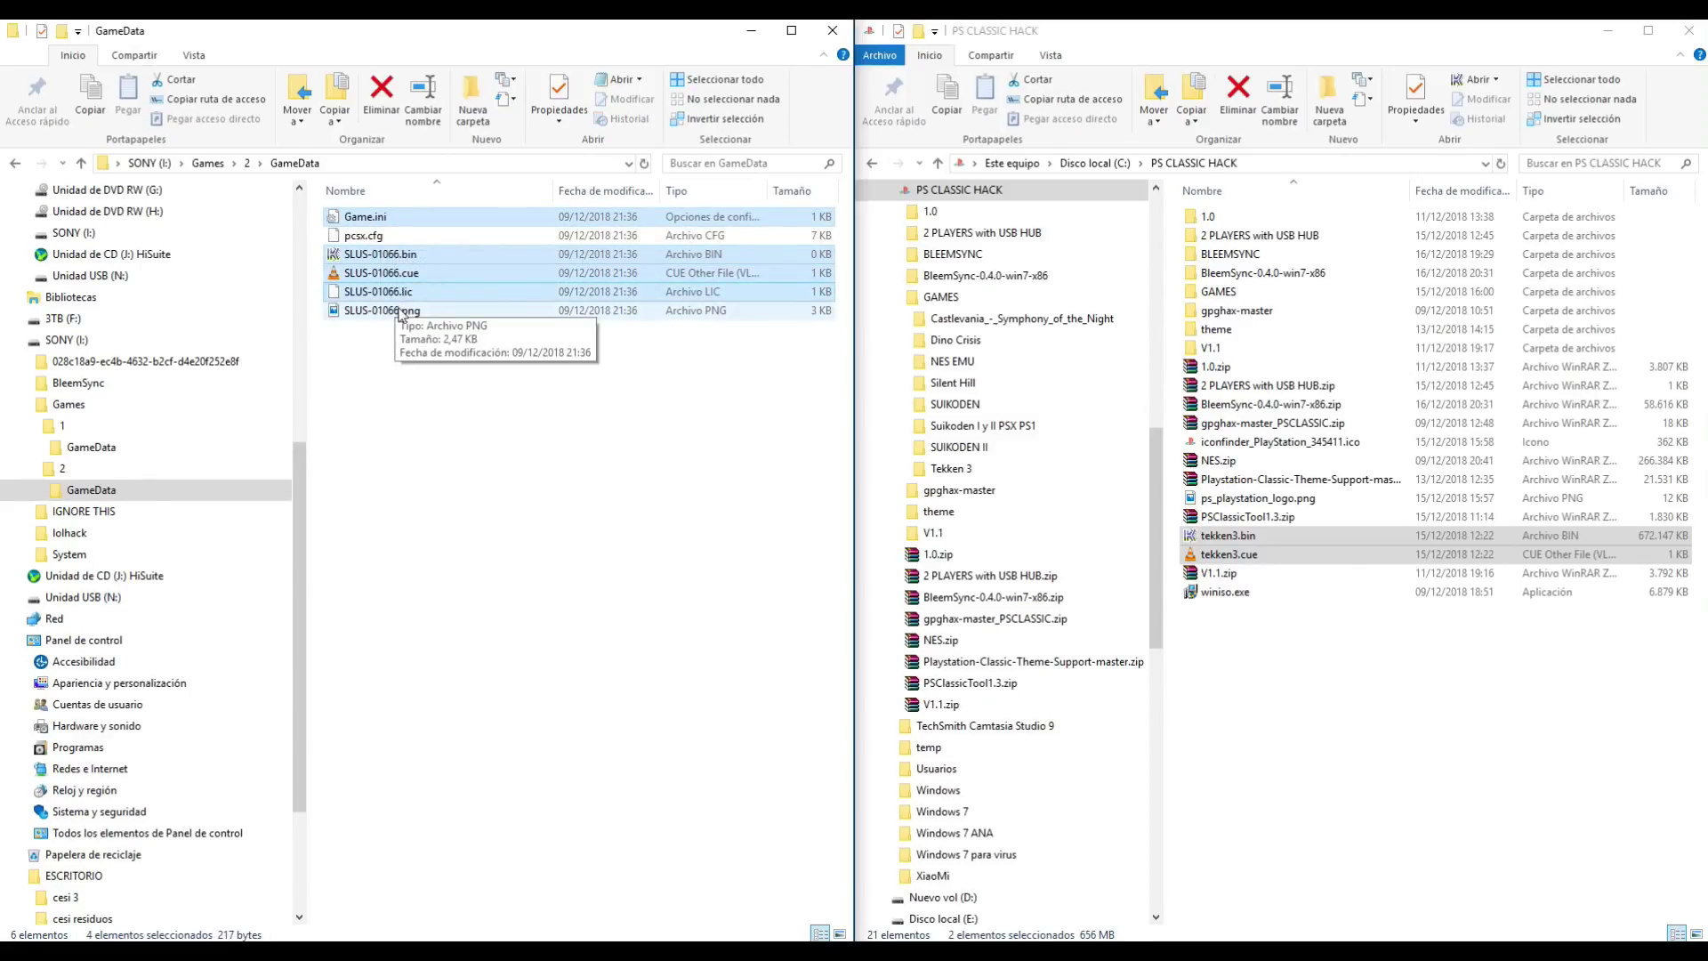
ctrl+click(400, 311)
key(Delete)
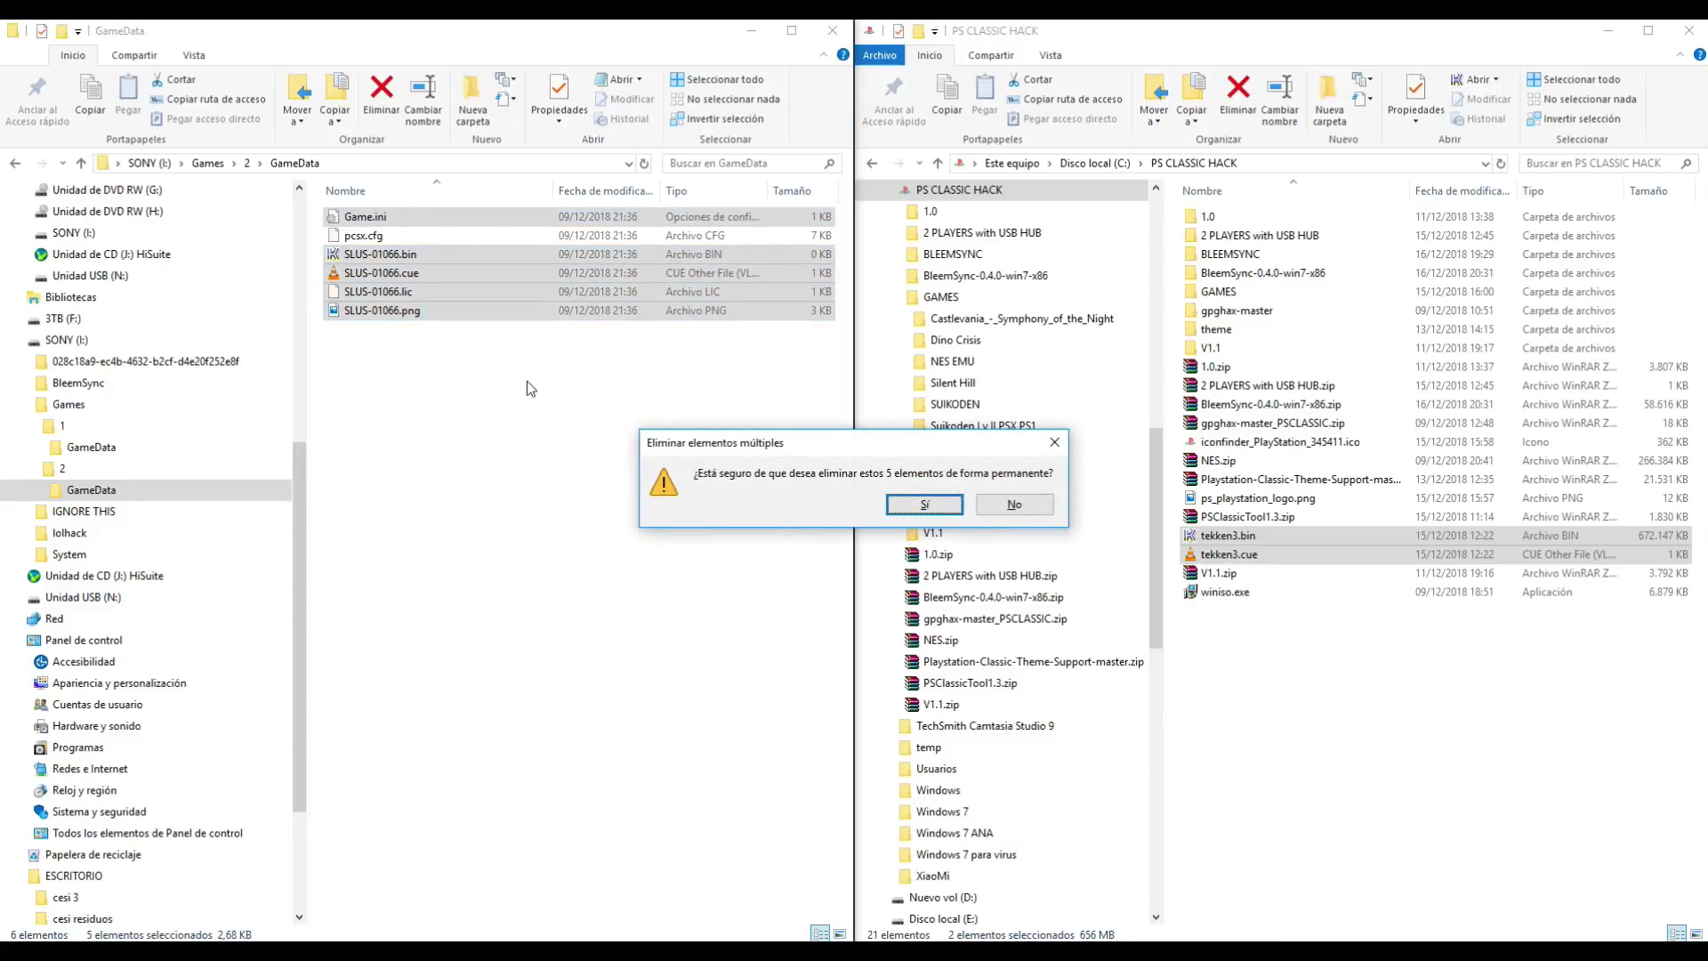
click(899, 496)
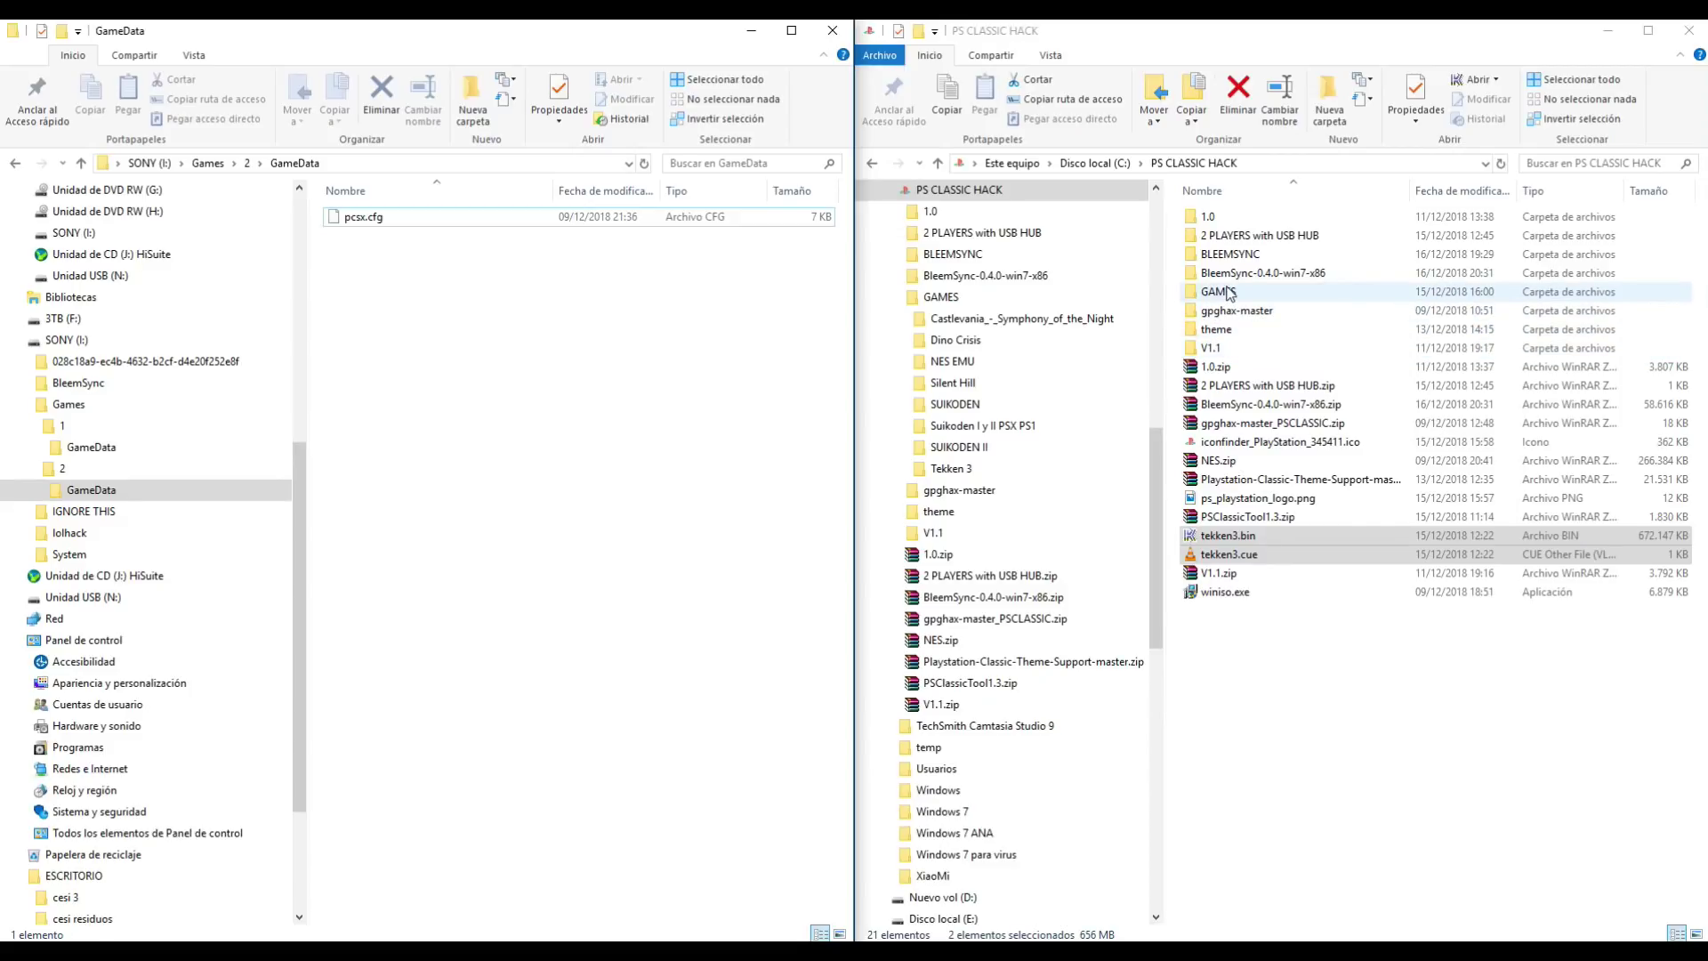
Step: Copy Suikoden II (Spain).bin and Suikoden II (Spain).cue from GAMES\SUIKODEN II in PS CLASSIC HACK into Games\2\GameData on the SONY drive
double_click(1263, 291)
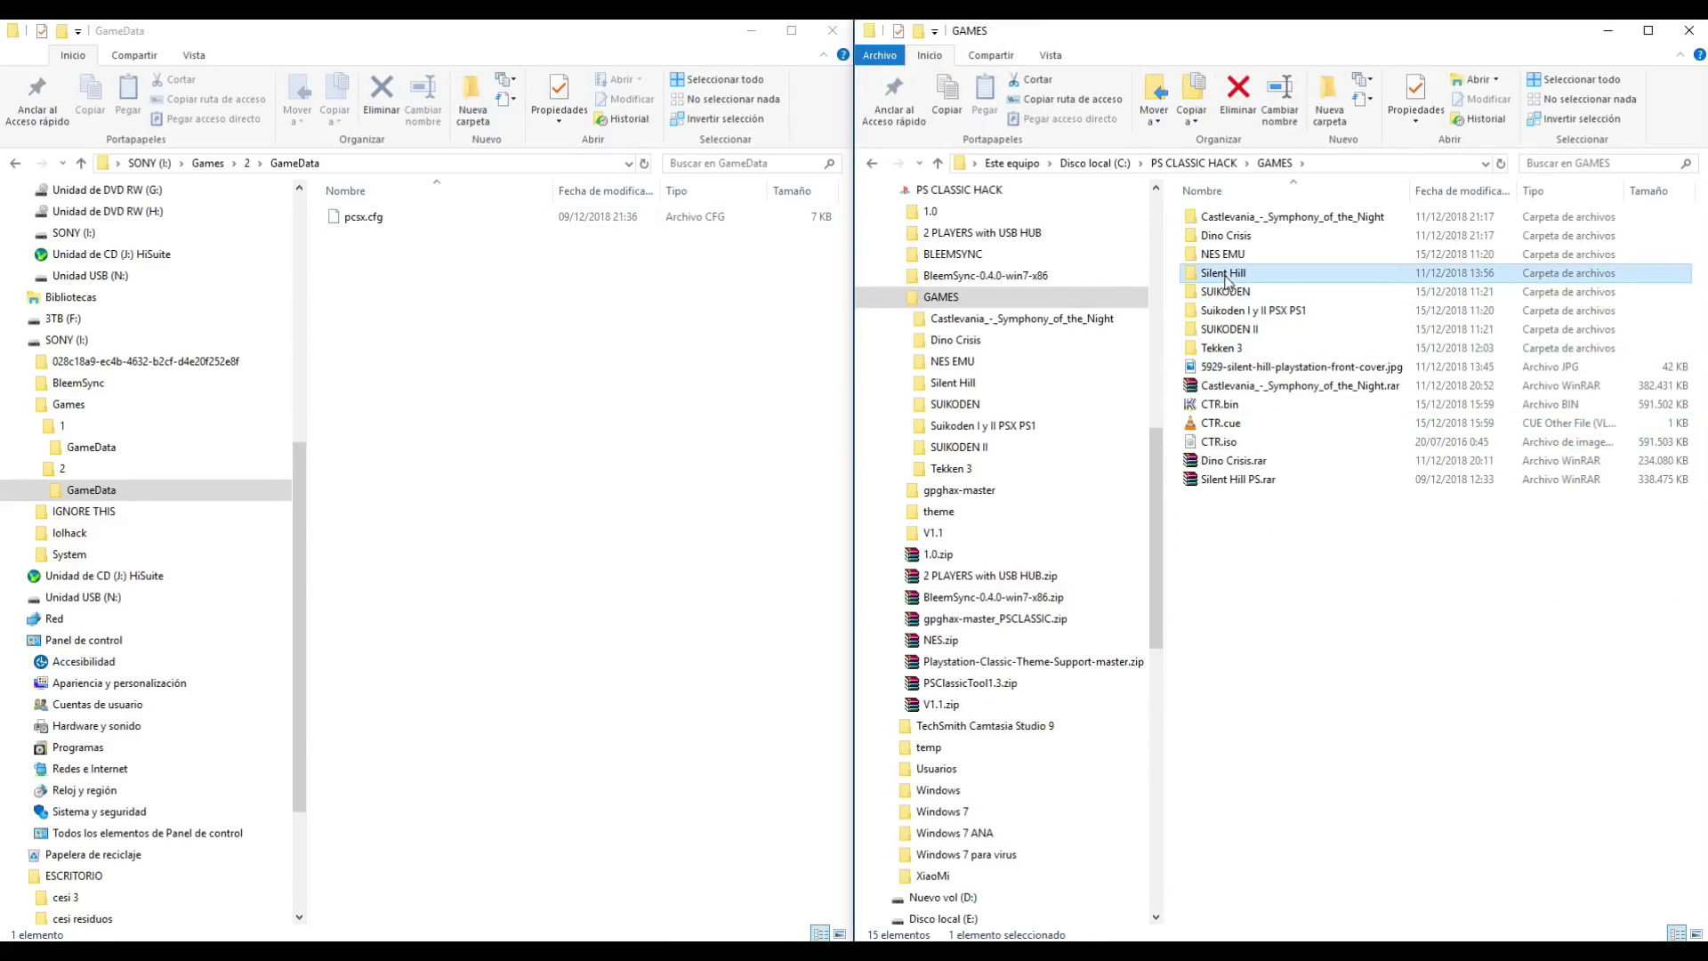
double_click(1228, 291)
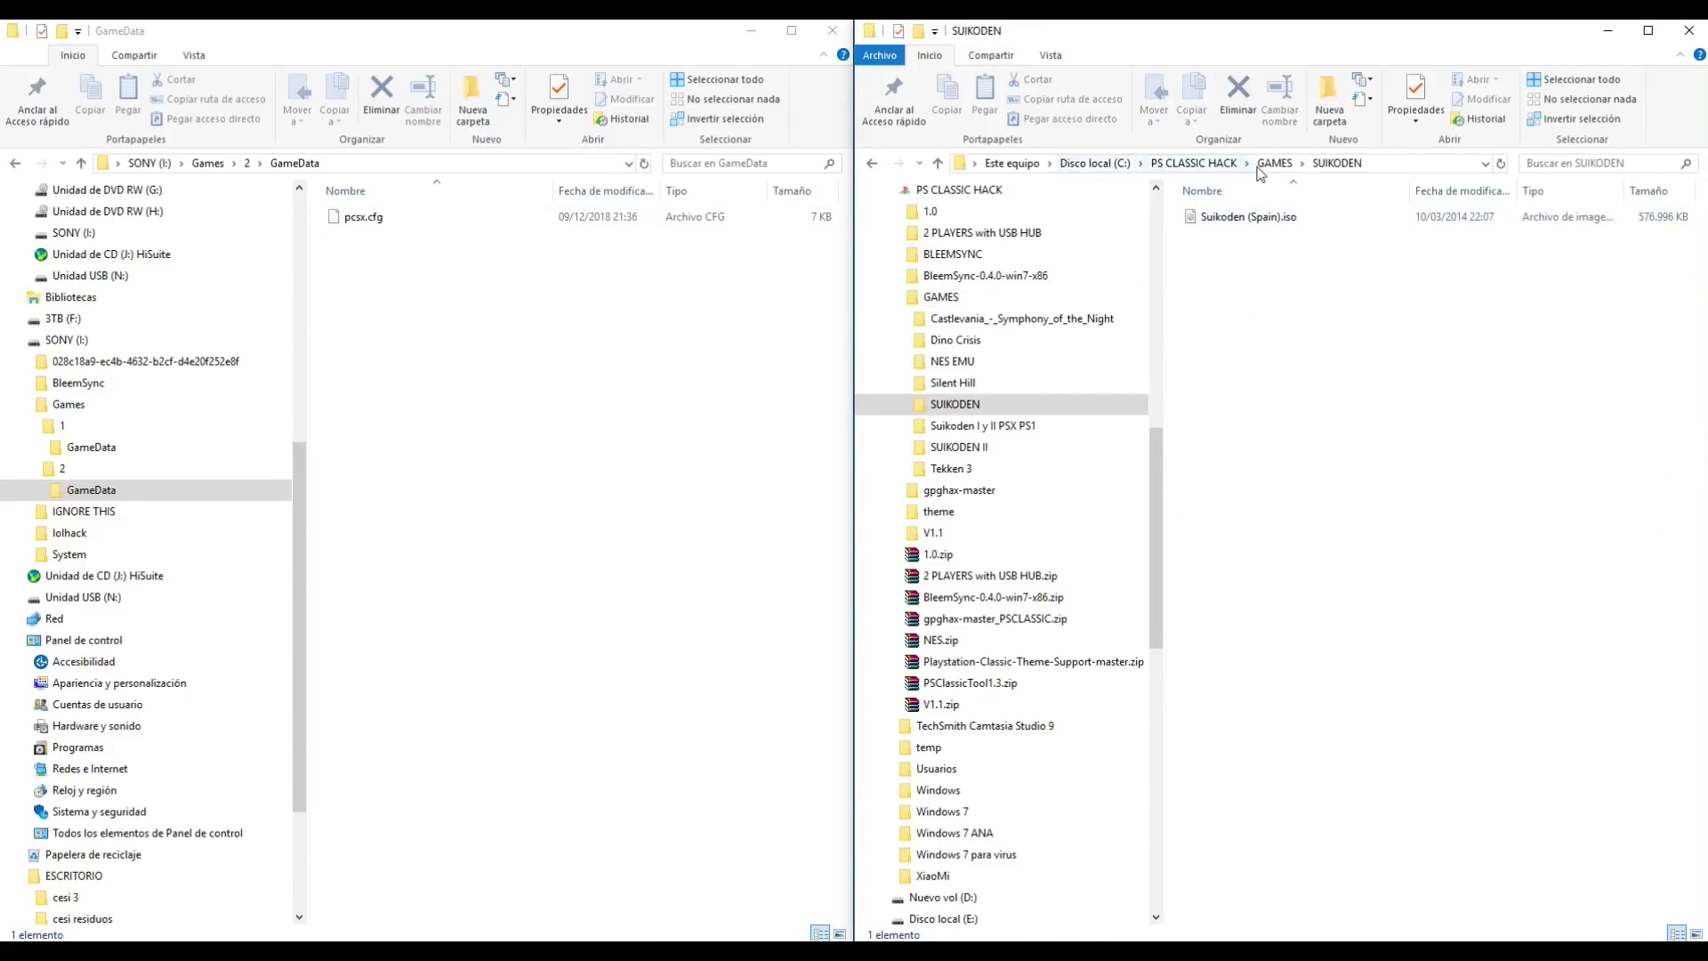
click(1275, 163)
double_click(1221, 273)
double_click(1218, 217)
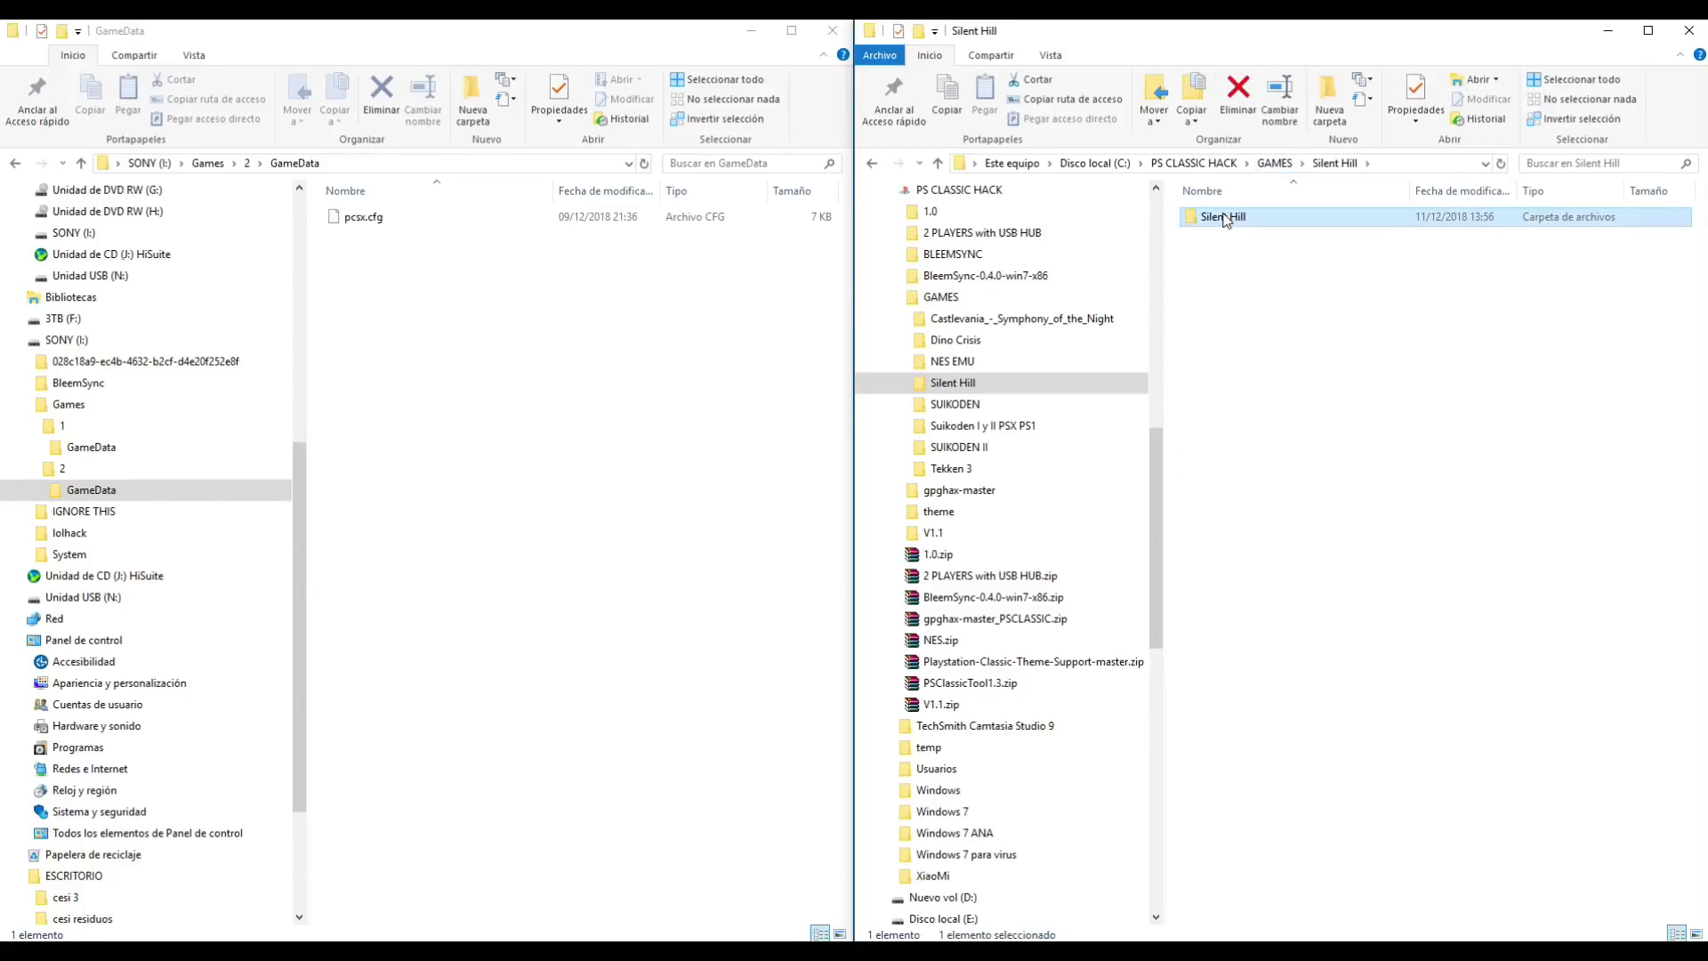
click(1278, 163)
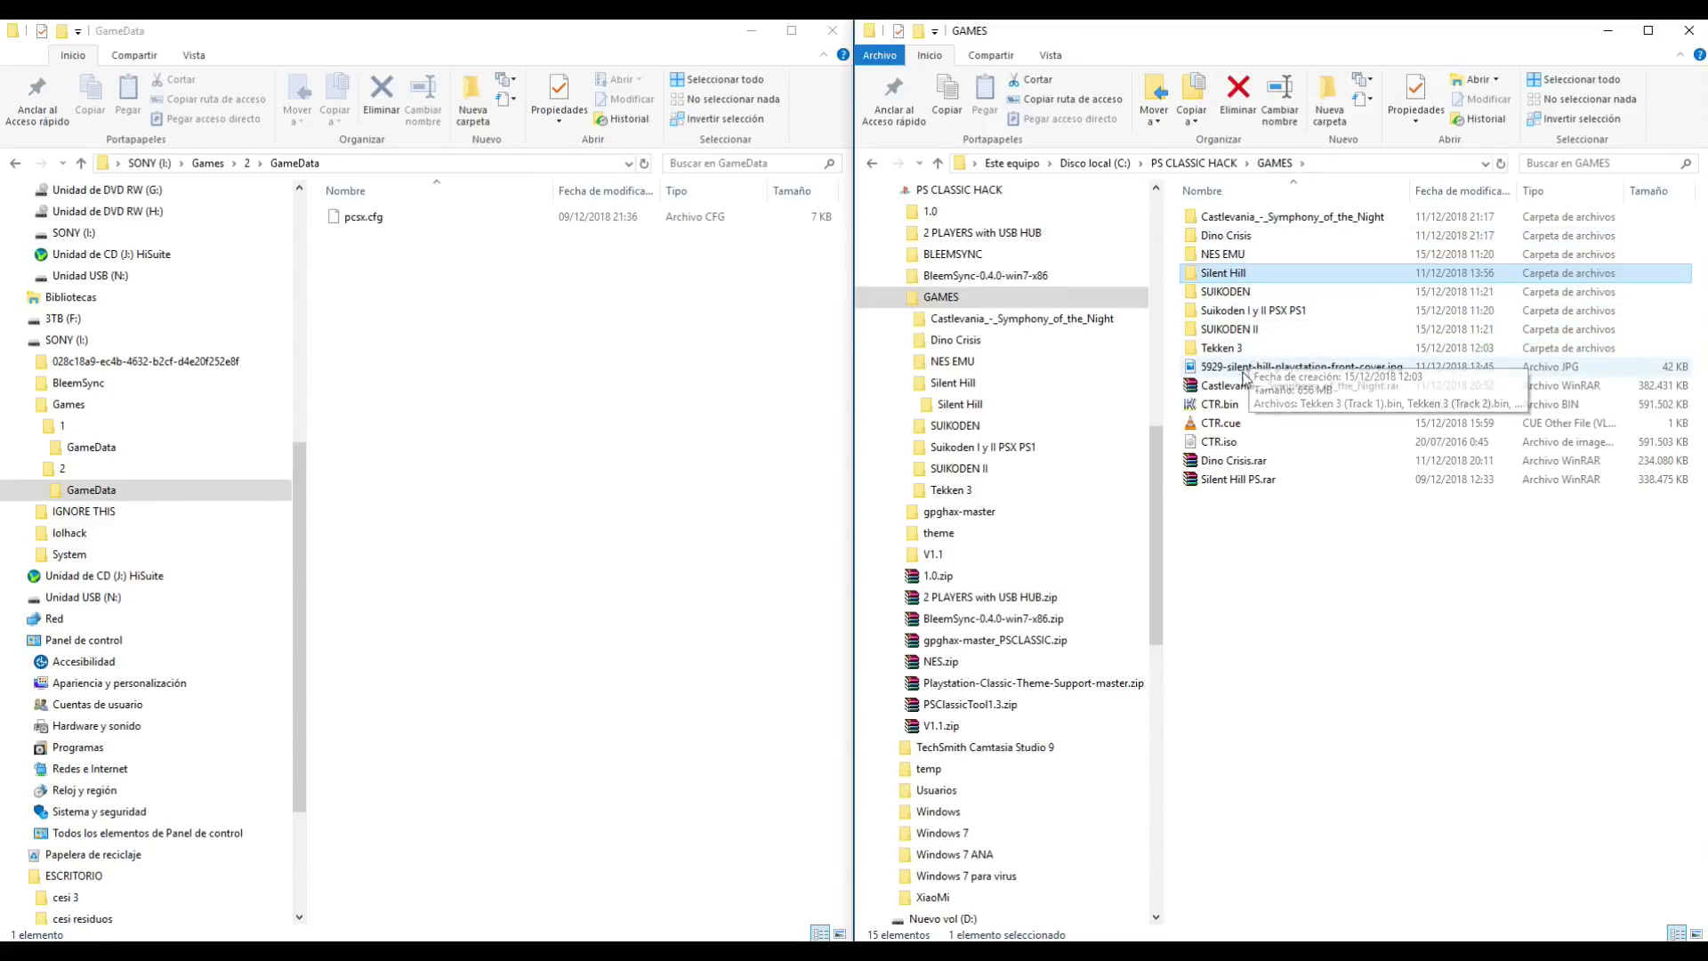
double_click(1232, 328)
mouse_move(1220, 274)
mouse_down()
mouse_move(1270, 210)
mouse_move(1228, 249)
mouse_up()
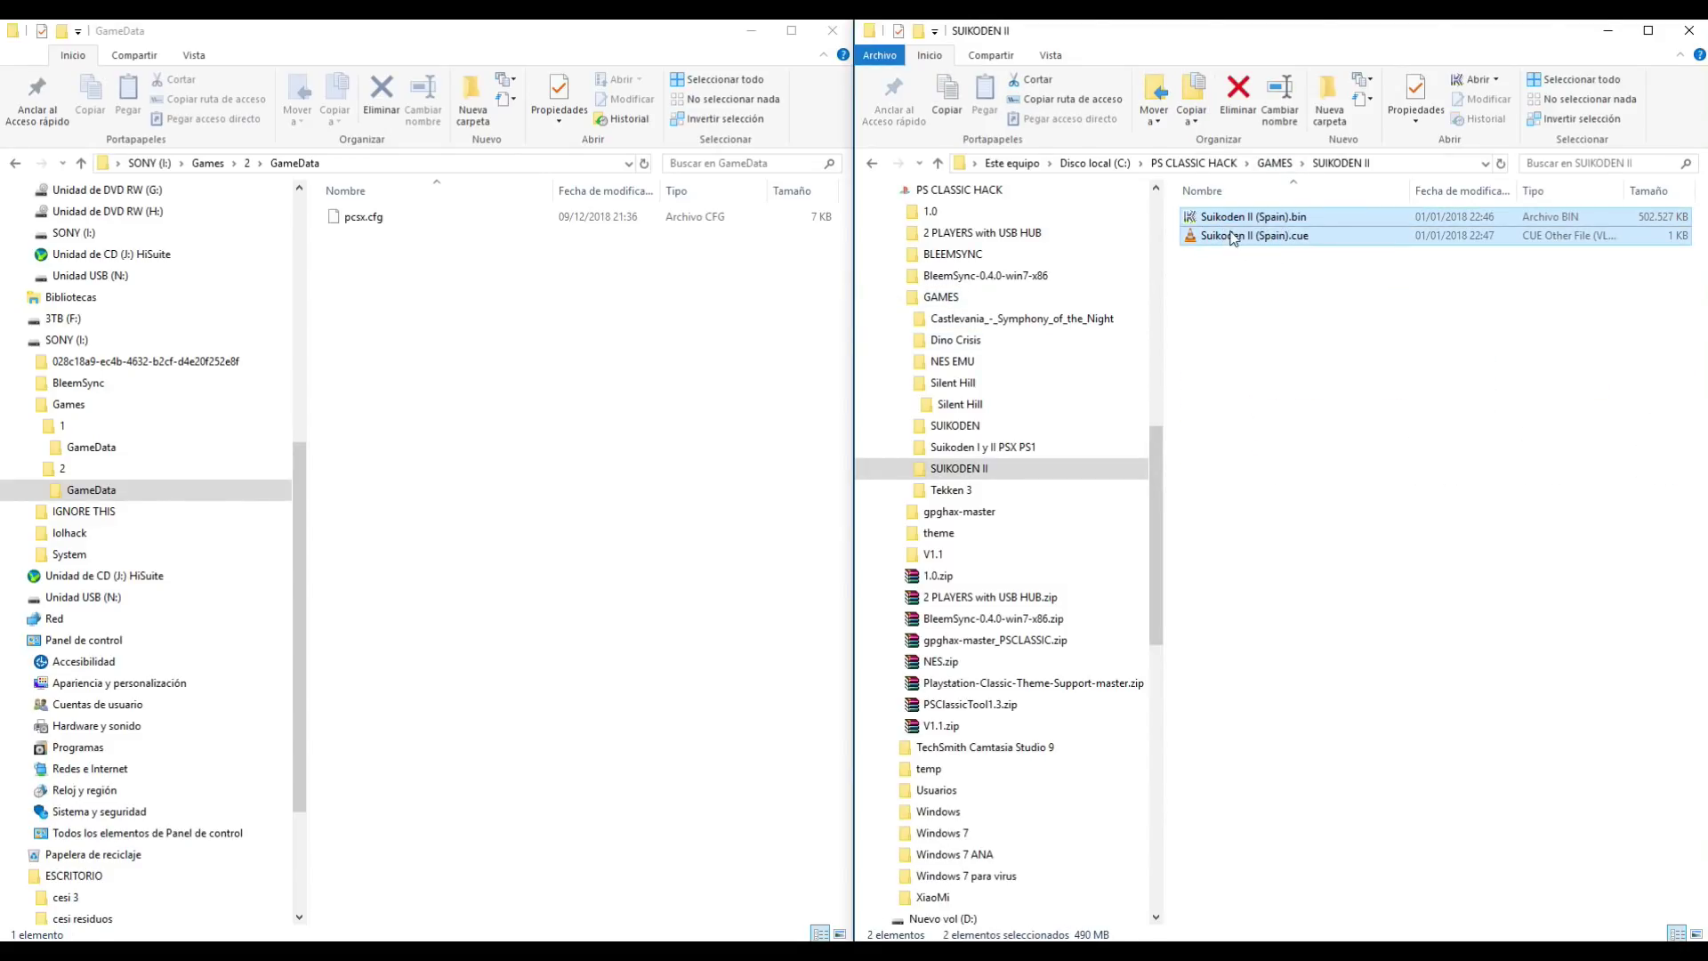
drag(1236, 224, 567, 476)
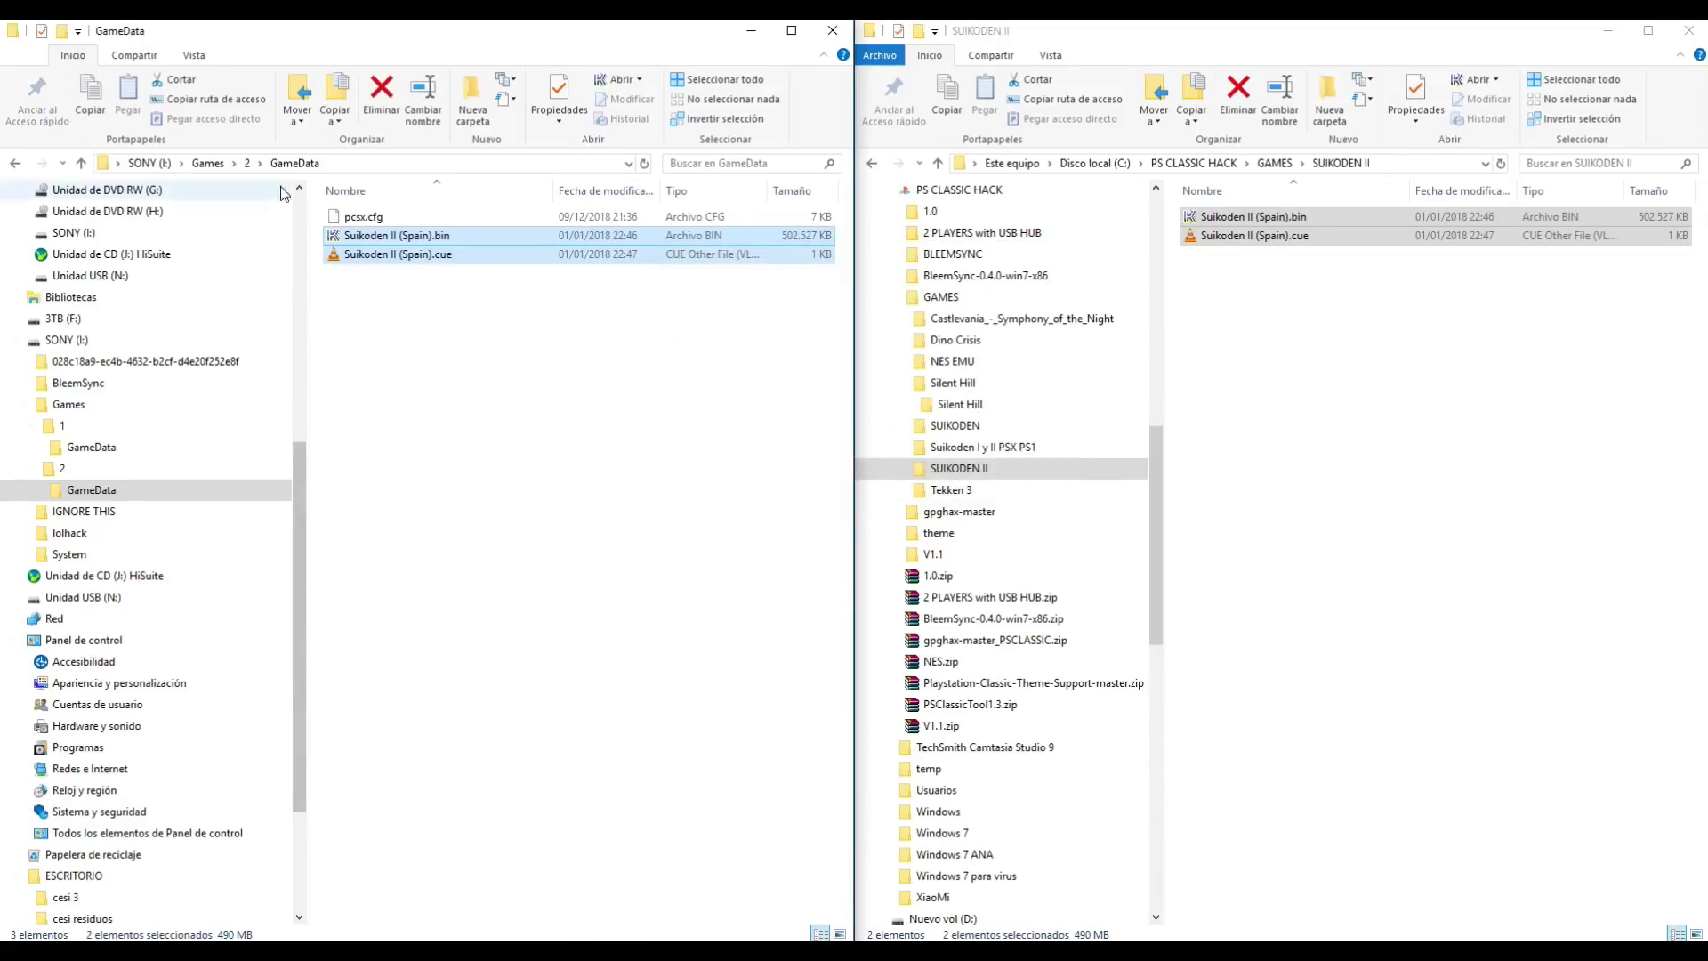
Step: Create a new folder named 3 inside the Games folder on the SONY drive
click(223, 165)
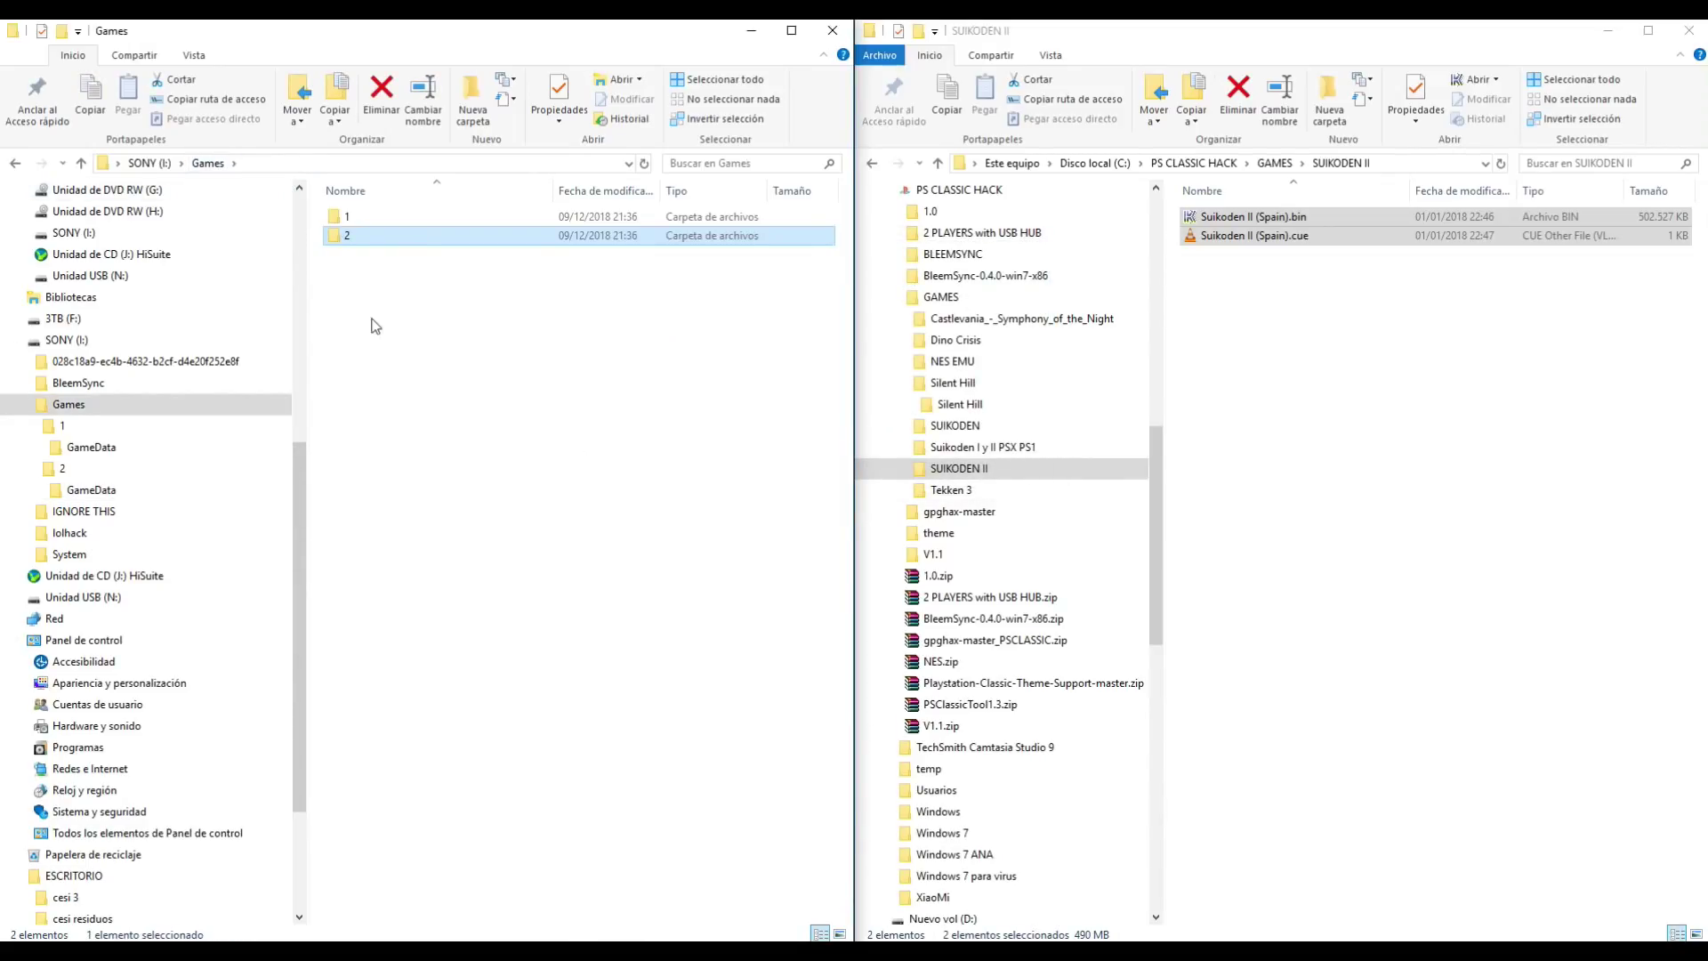
click(369, 239)
click(359, 388)
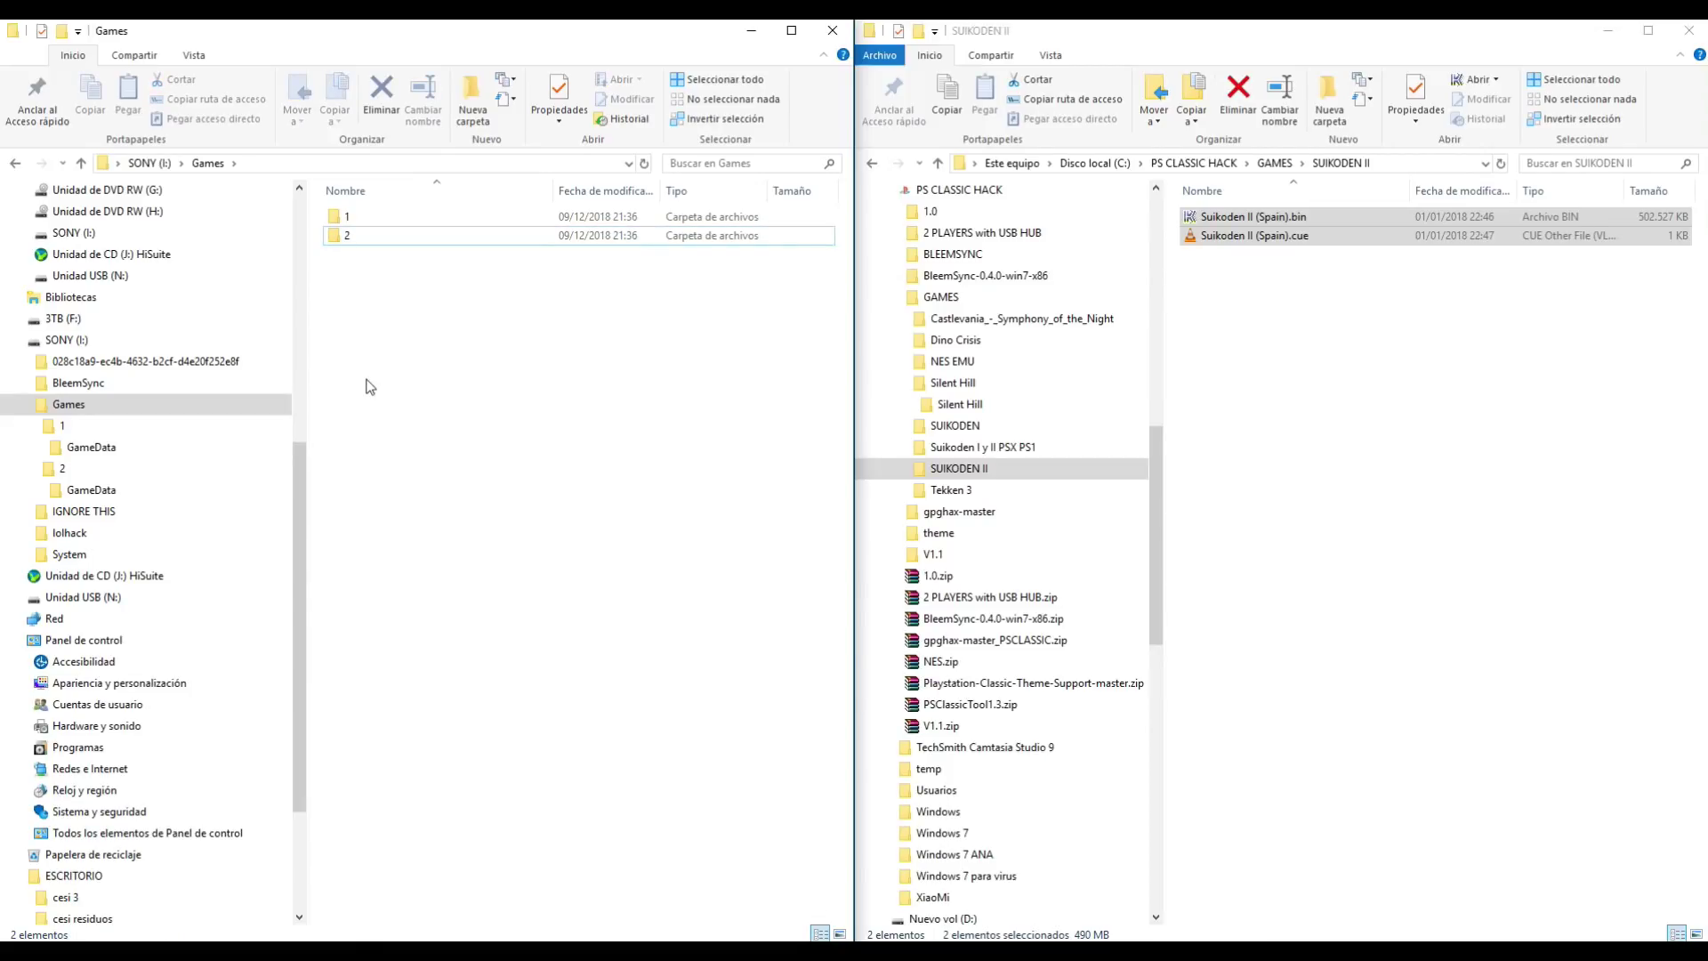
right_click(366, 386)
mouse_move(284, 656)
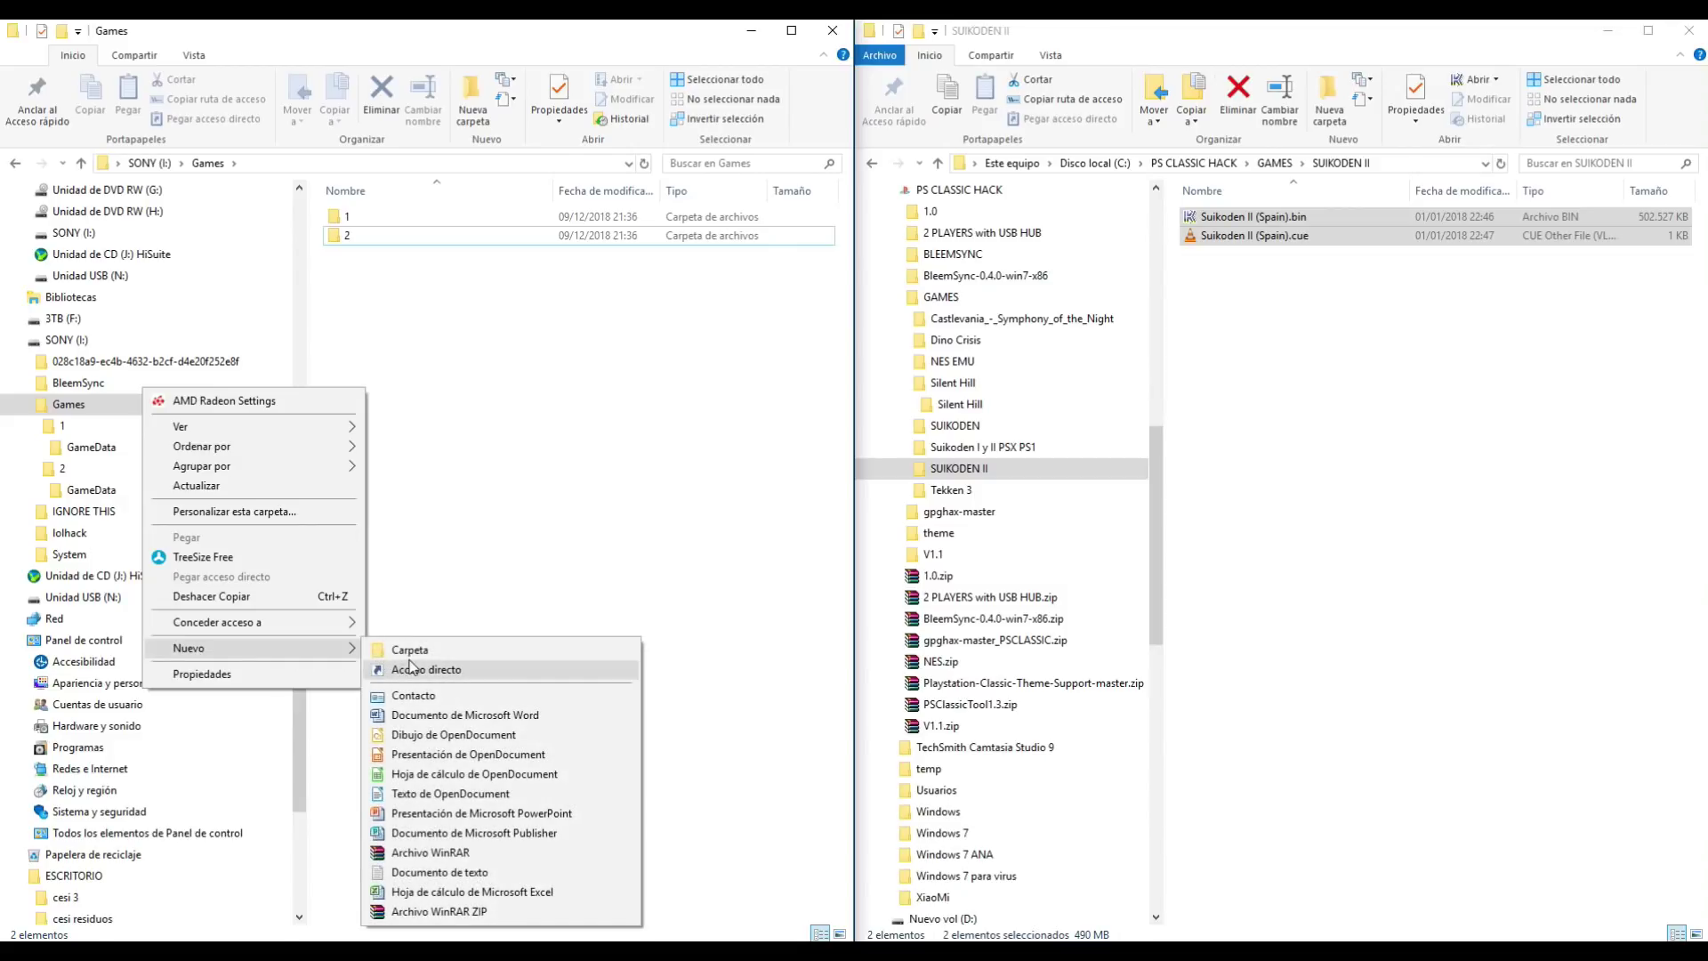
click(353, 274)
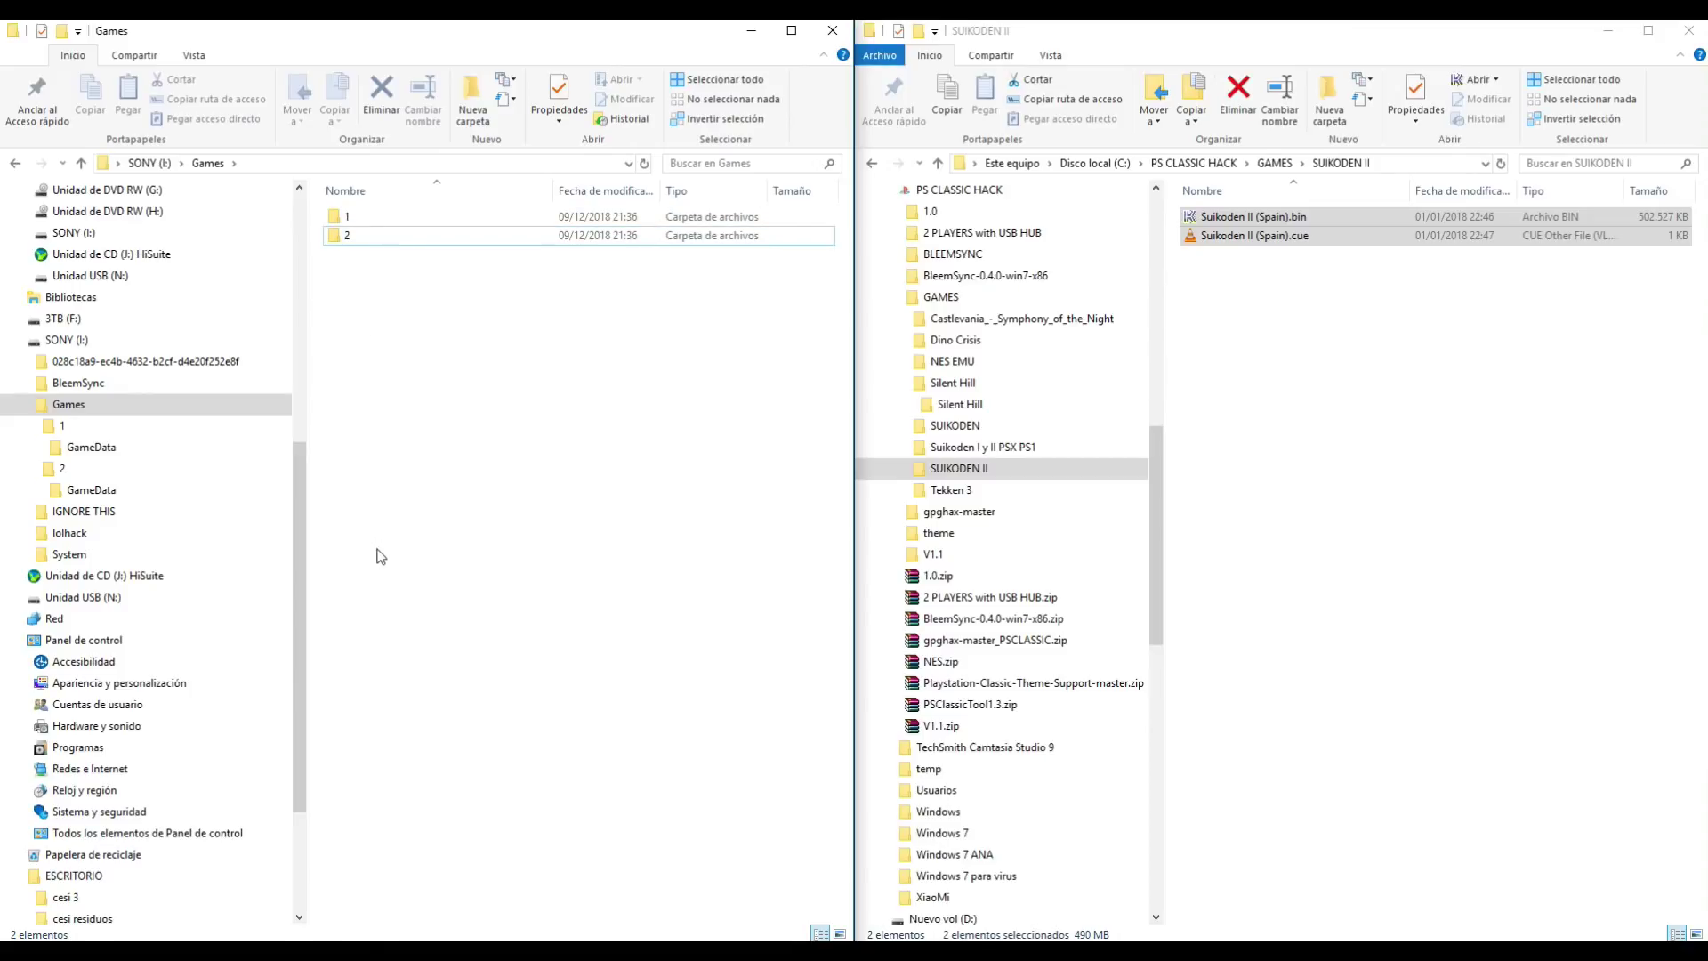
right_click(364, 379)
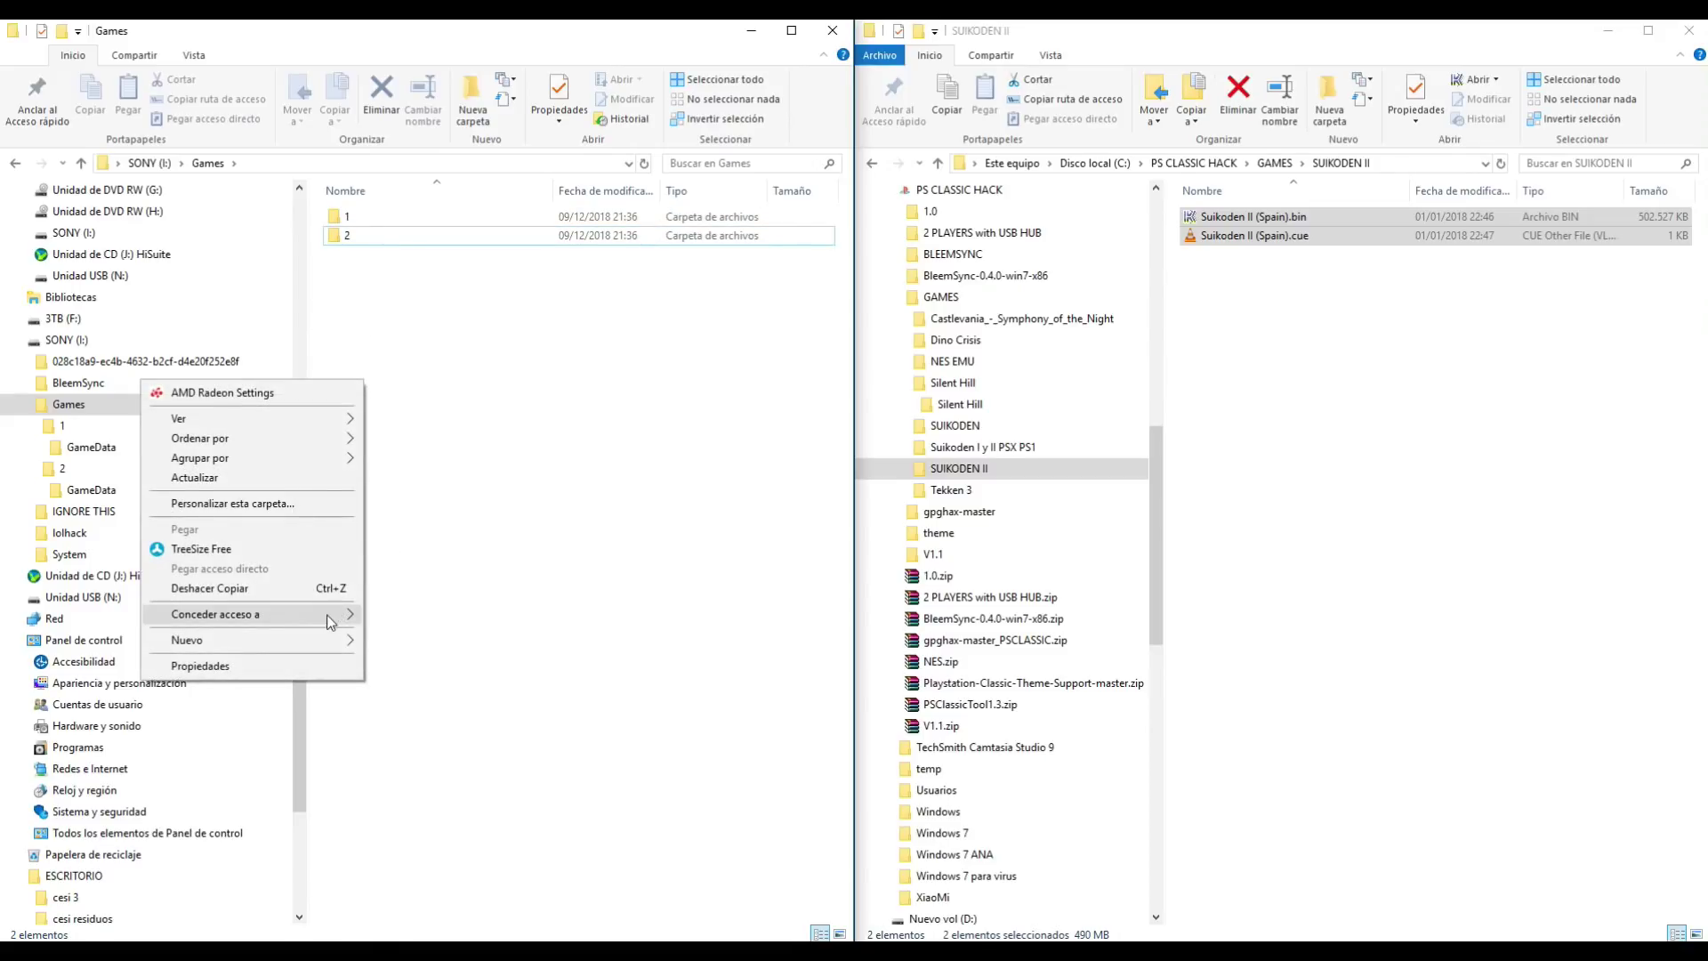
mouse_move(316, 640)
click(459, 638)
text(3)
key(Return)
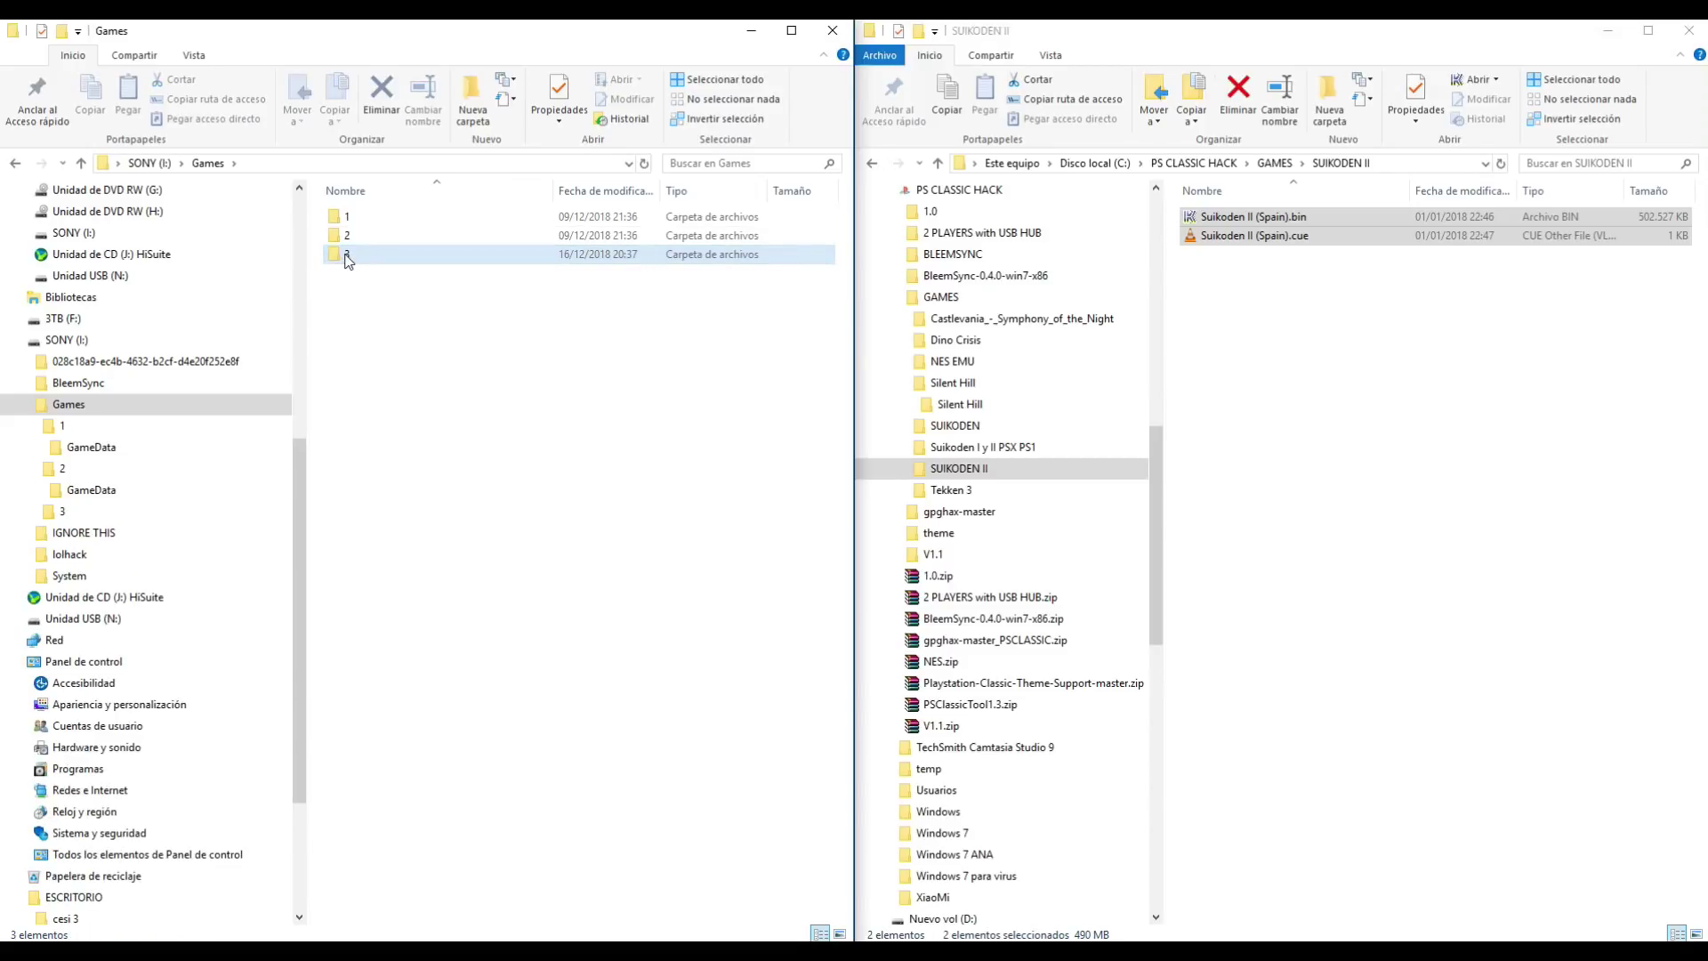
Step: Create a GameData folder inside Games\3 and open it
key(Return)
right_click(400, 353)
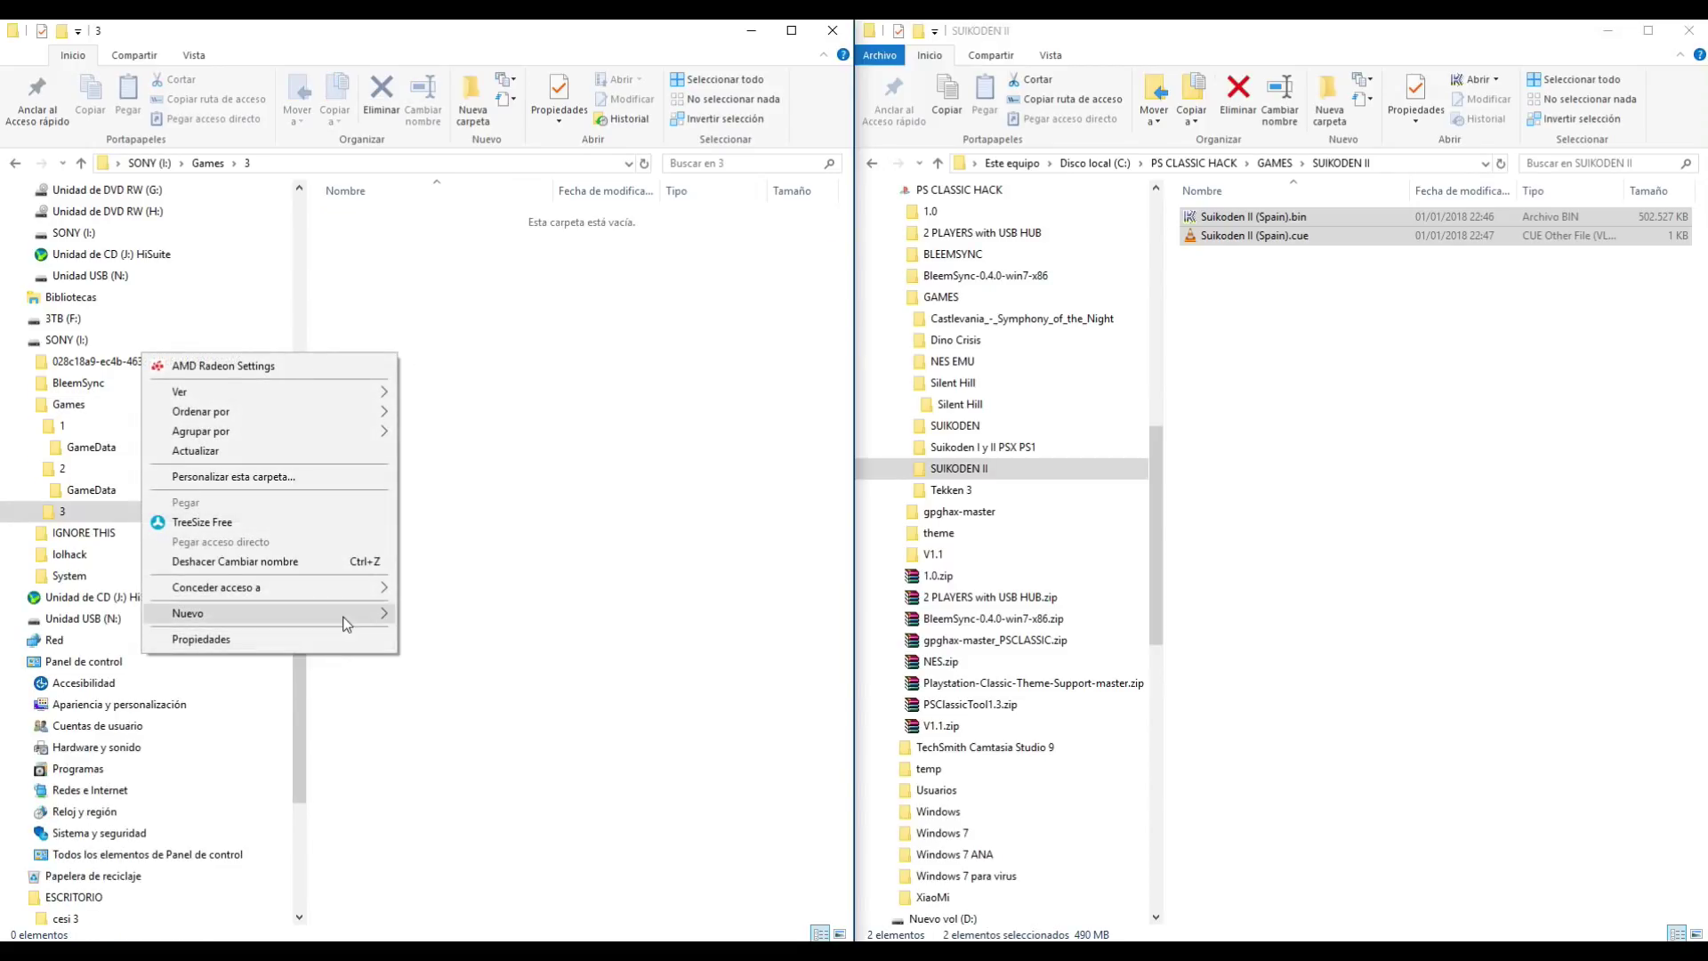
mouse_move(348, 614)
click(444, 607)
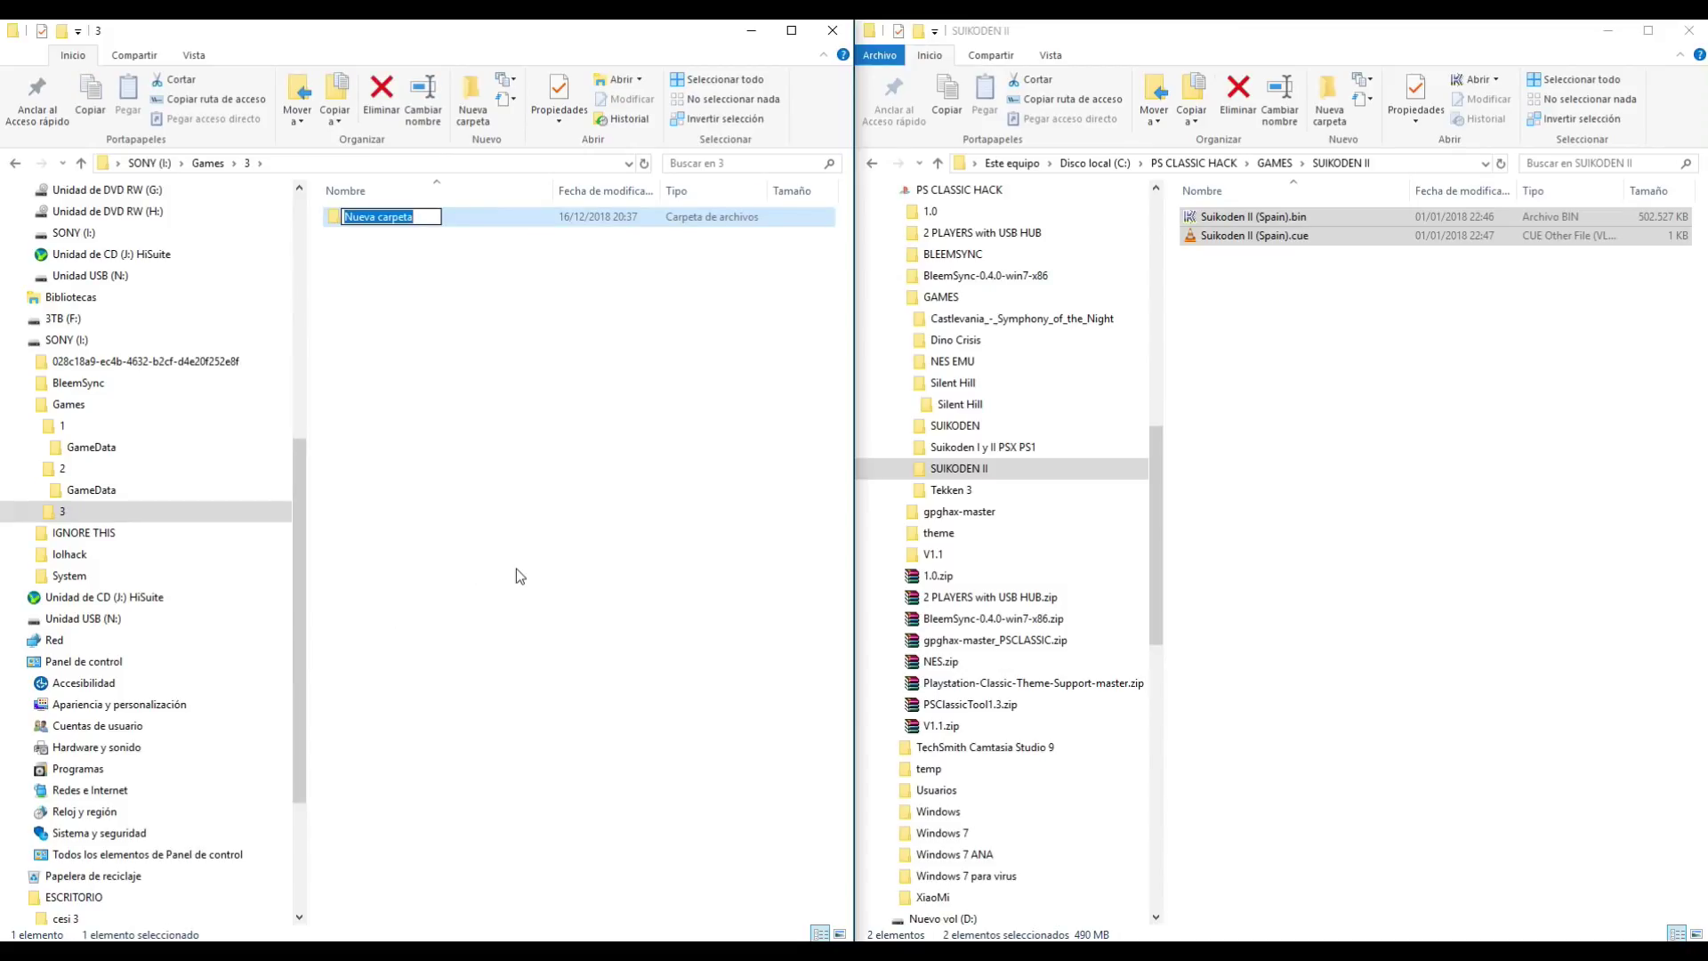
text(G)
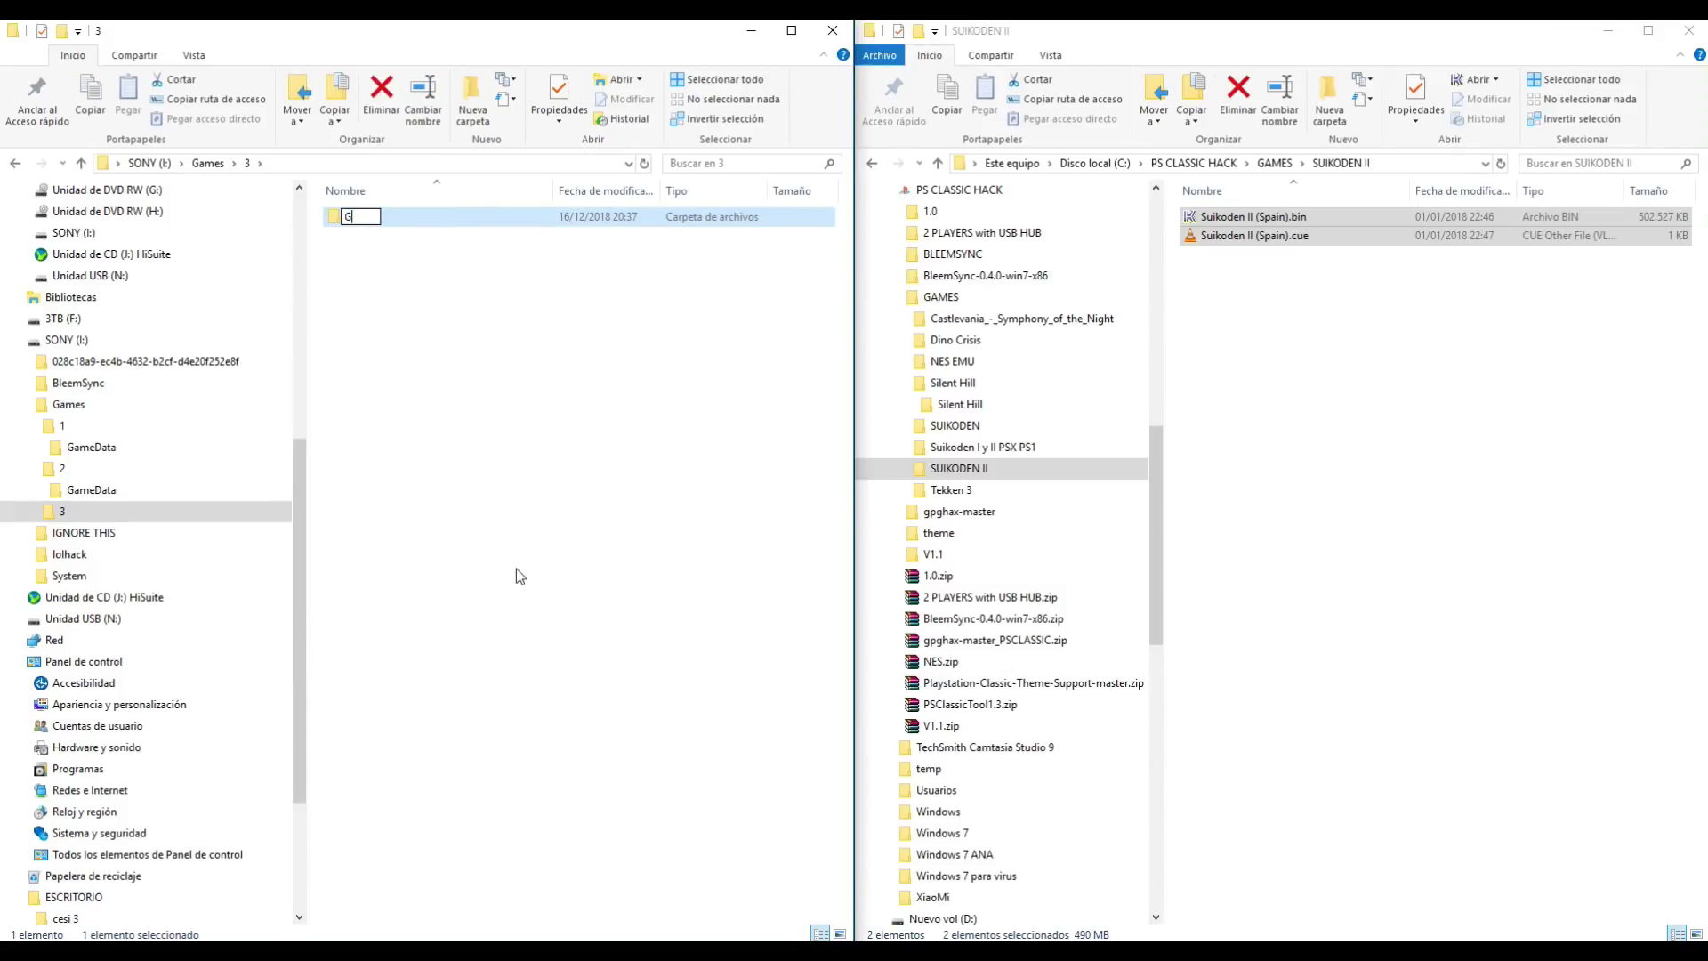
text(ameData)
key(Return)
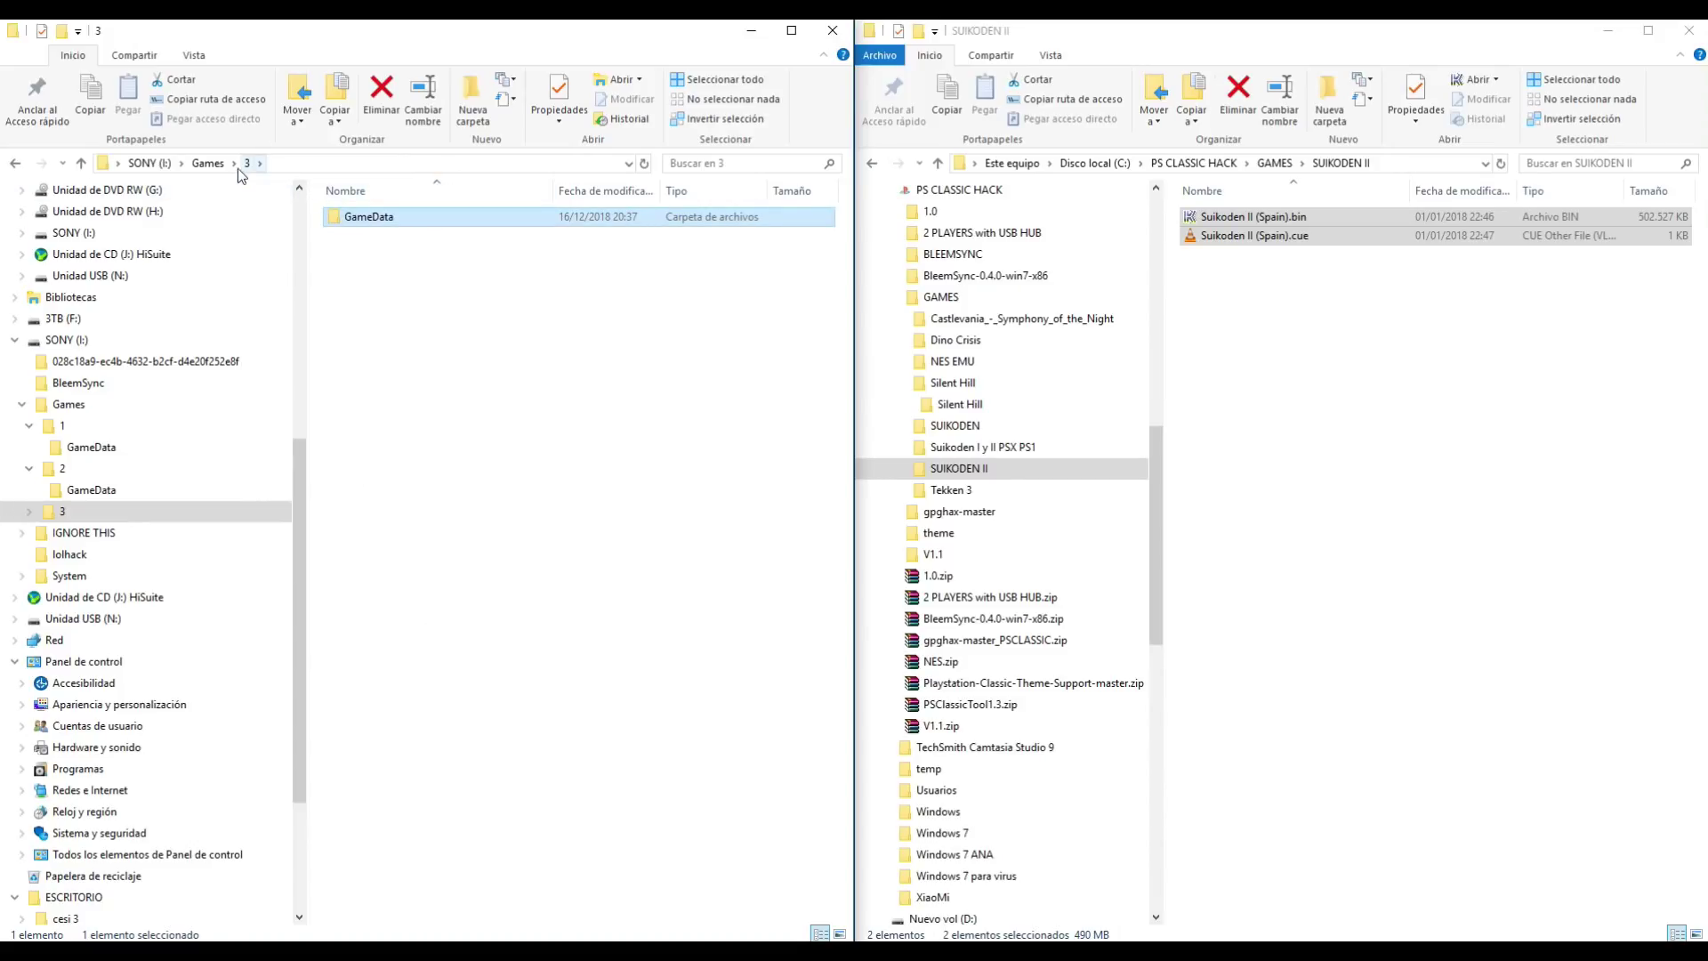
double_click(366, 219)
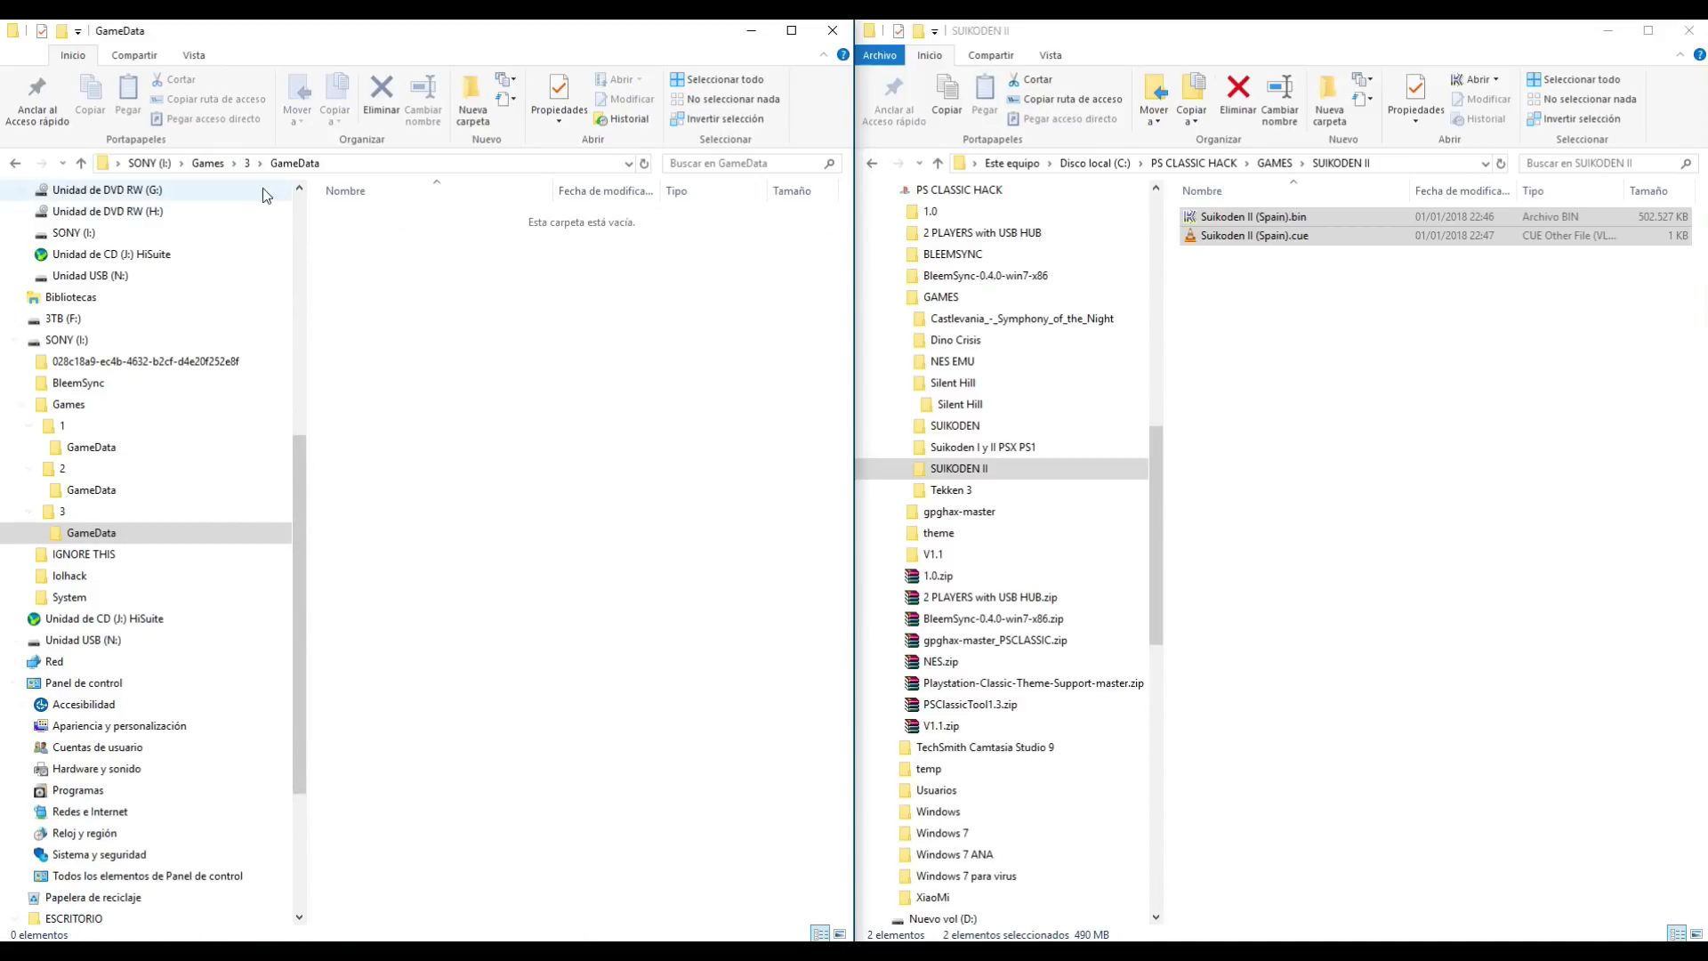
Step: Copy pcsx.cfg from Games\1\GameData into the Games\3\GameData folder
click(212, 163)
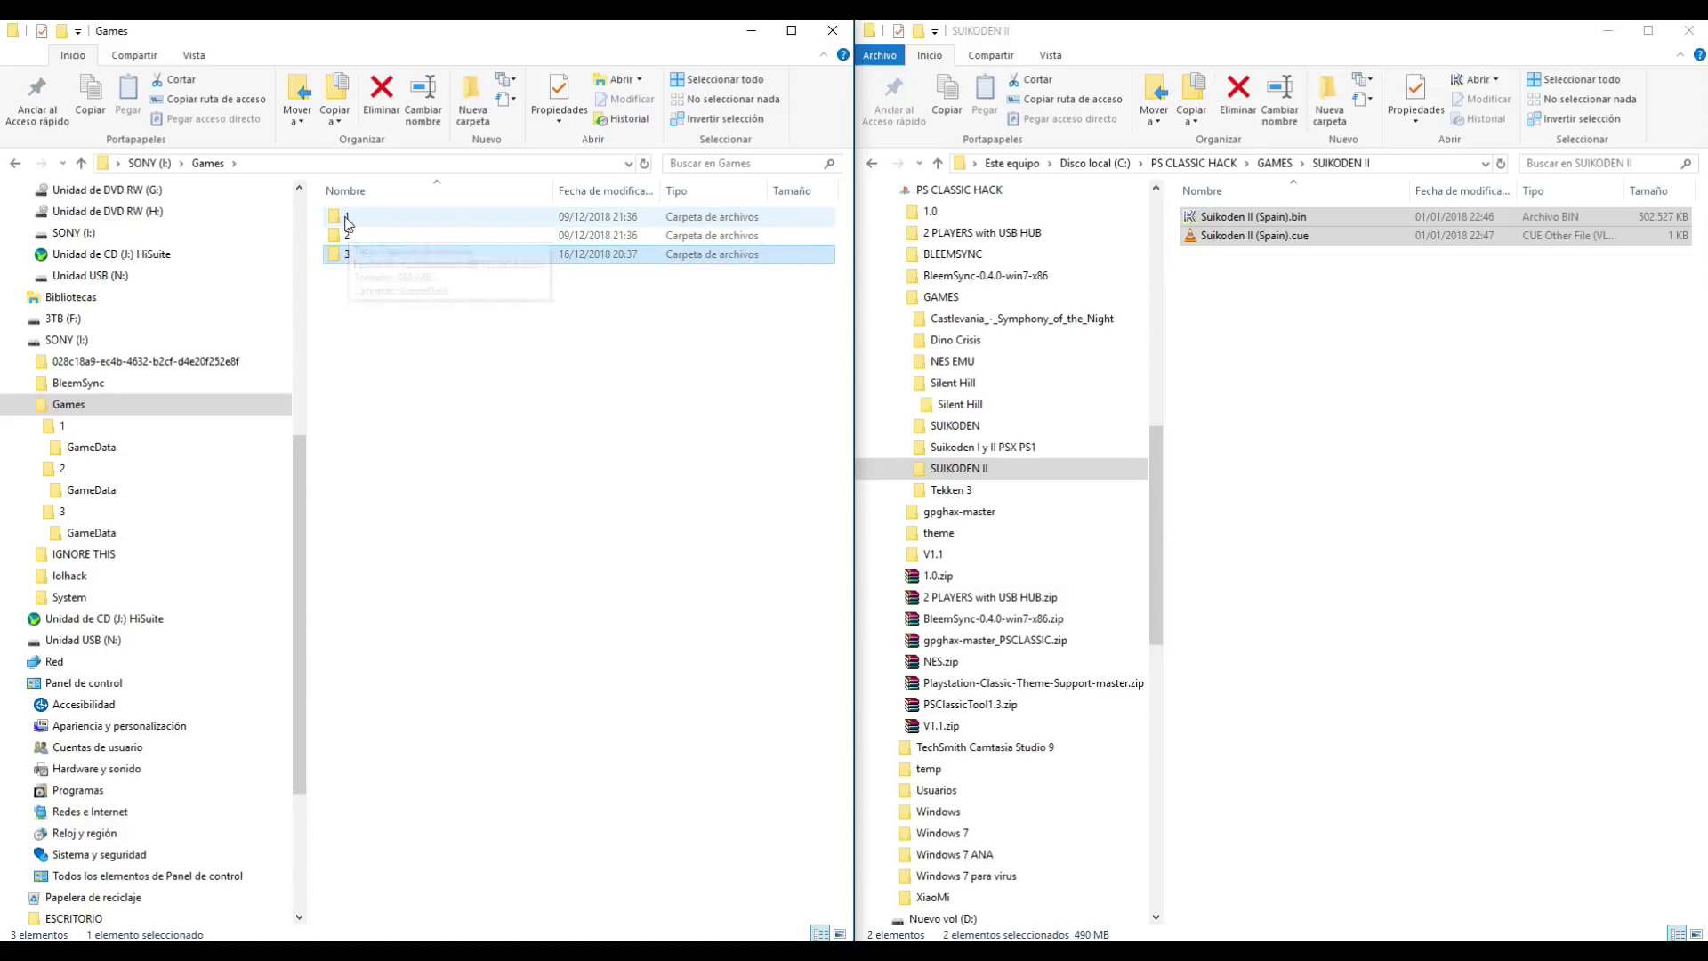
double_click(350, 219)
double_click(362, 227)
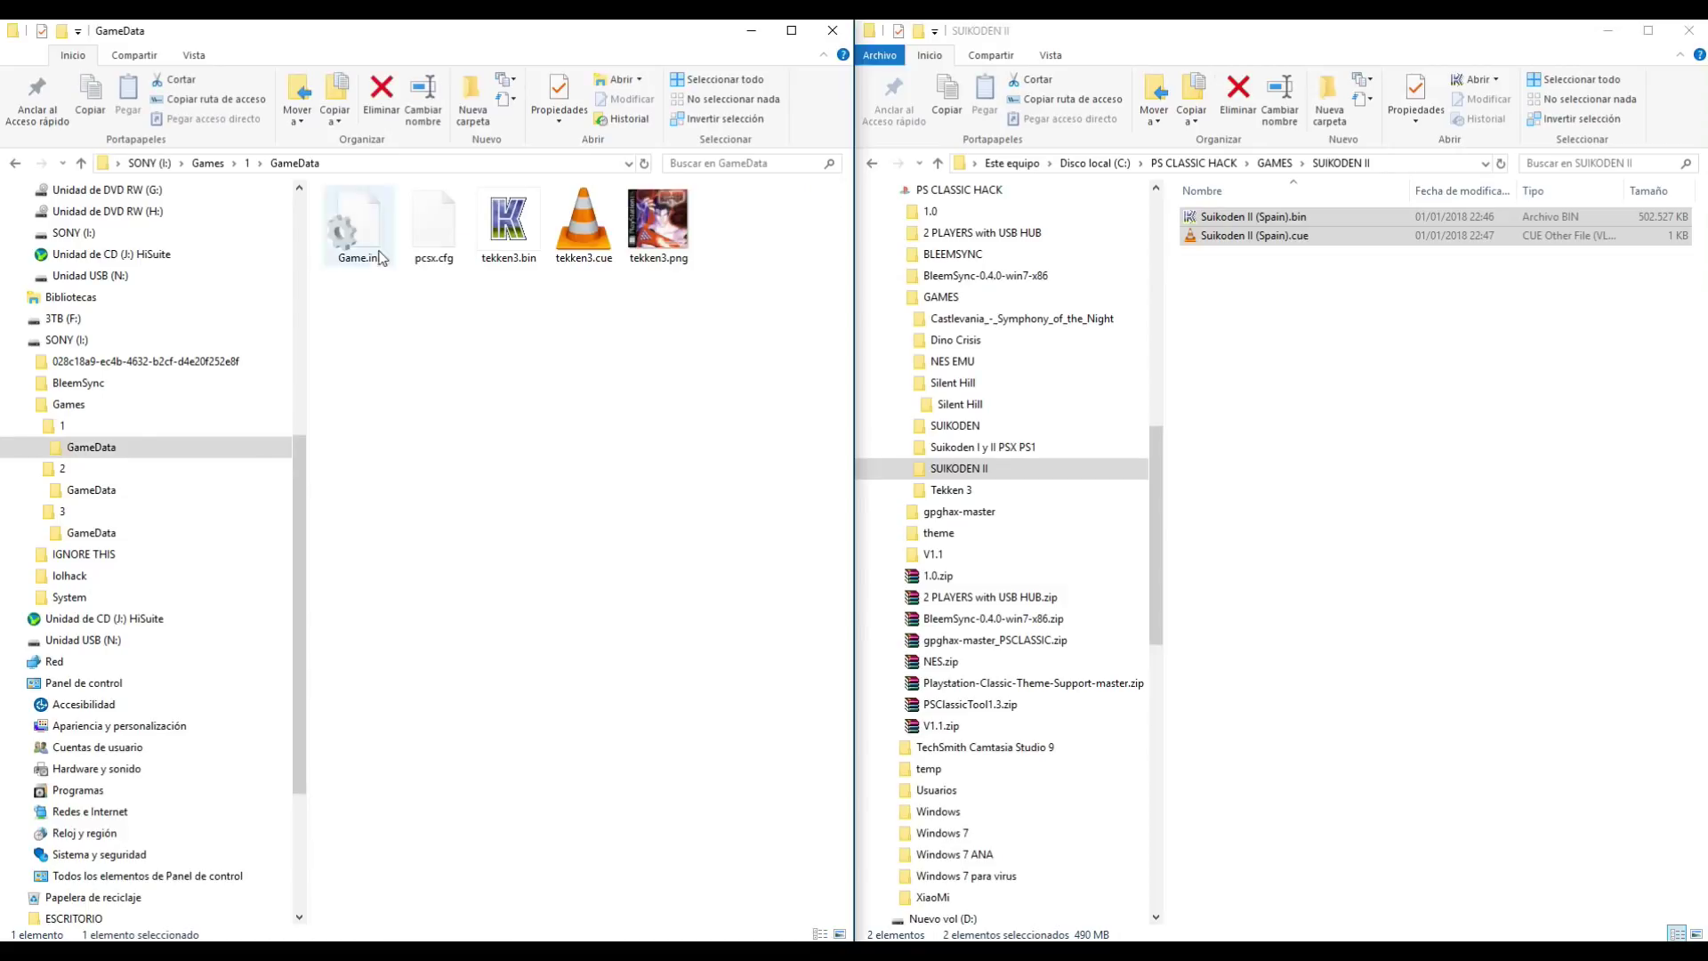
click(438, 236)
right_click(440, 238)
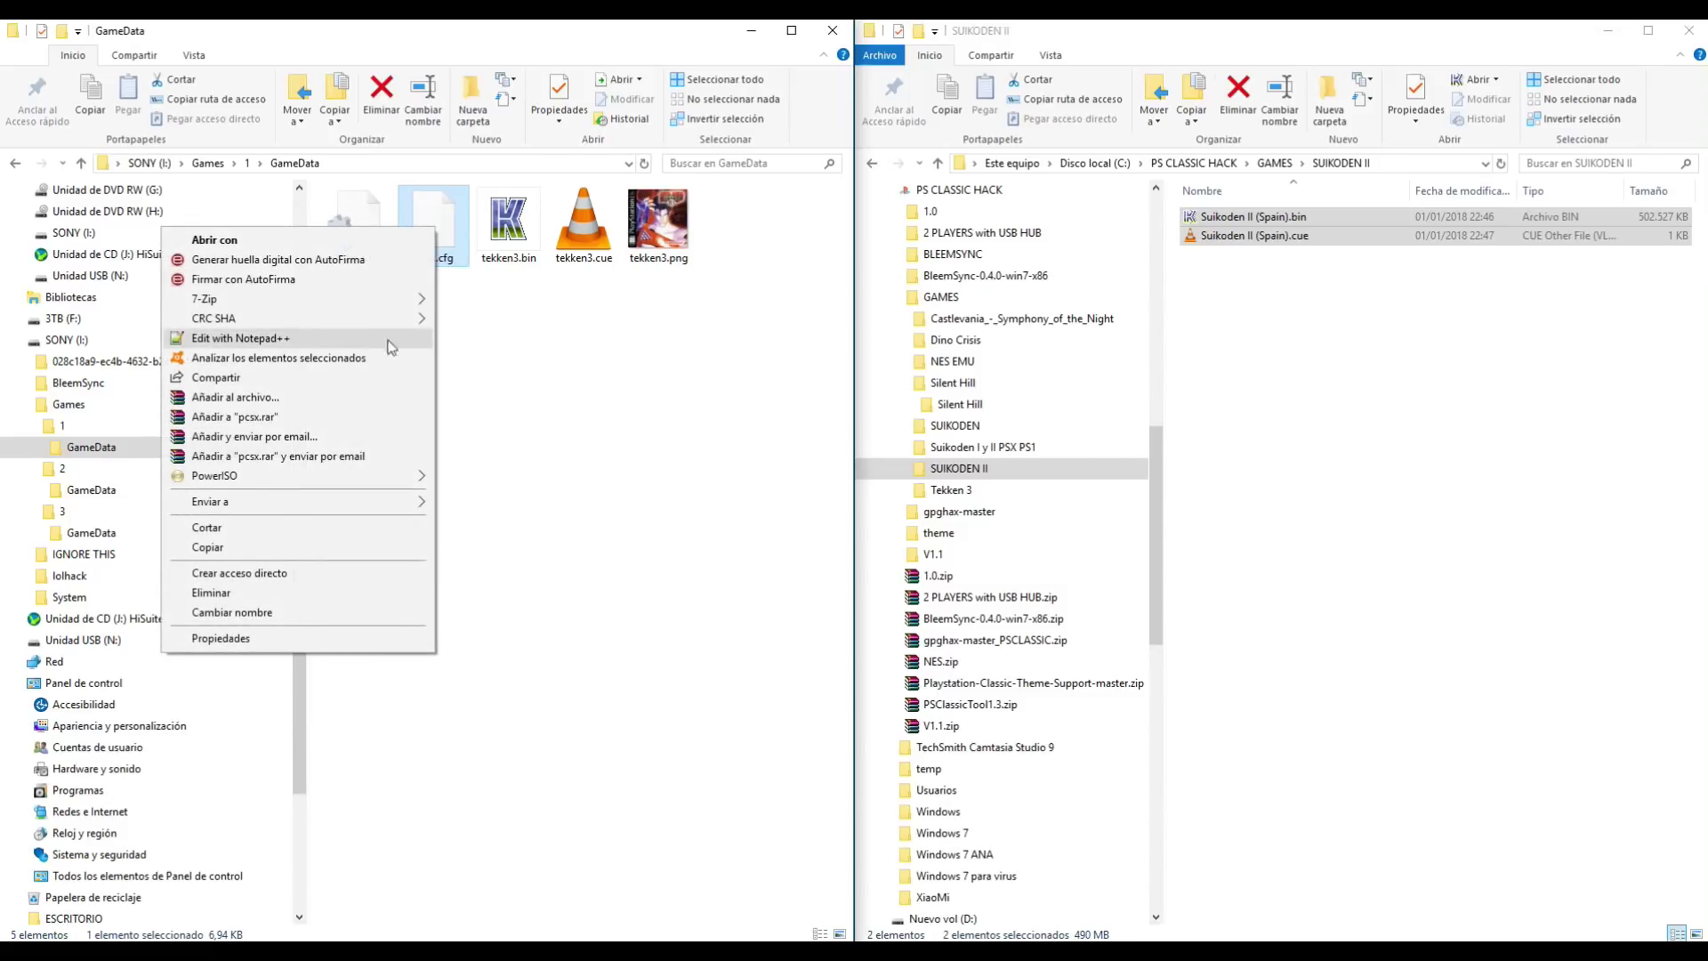
click(280, 550)
click(68, 404)
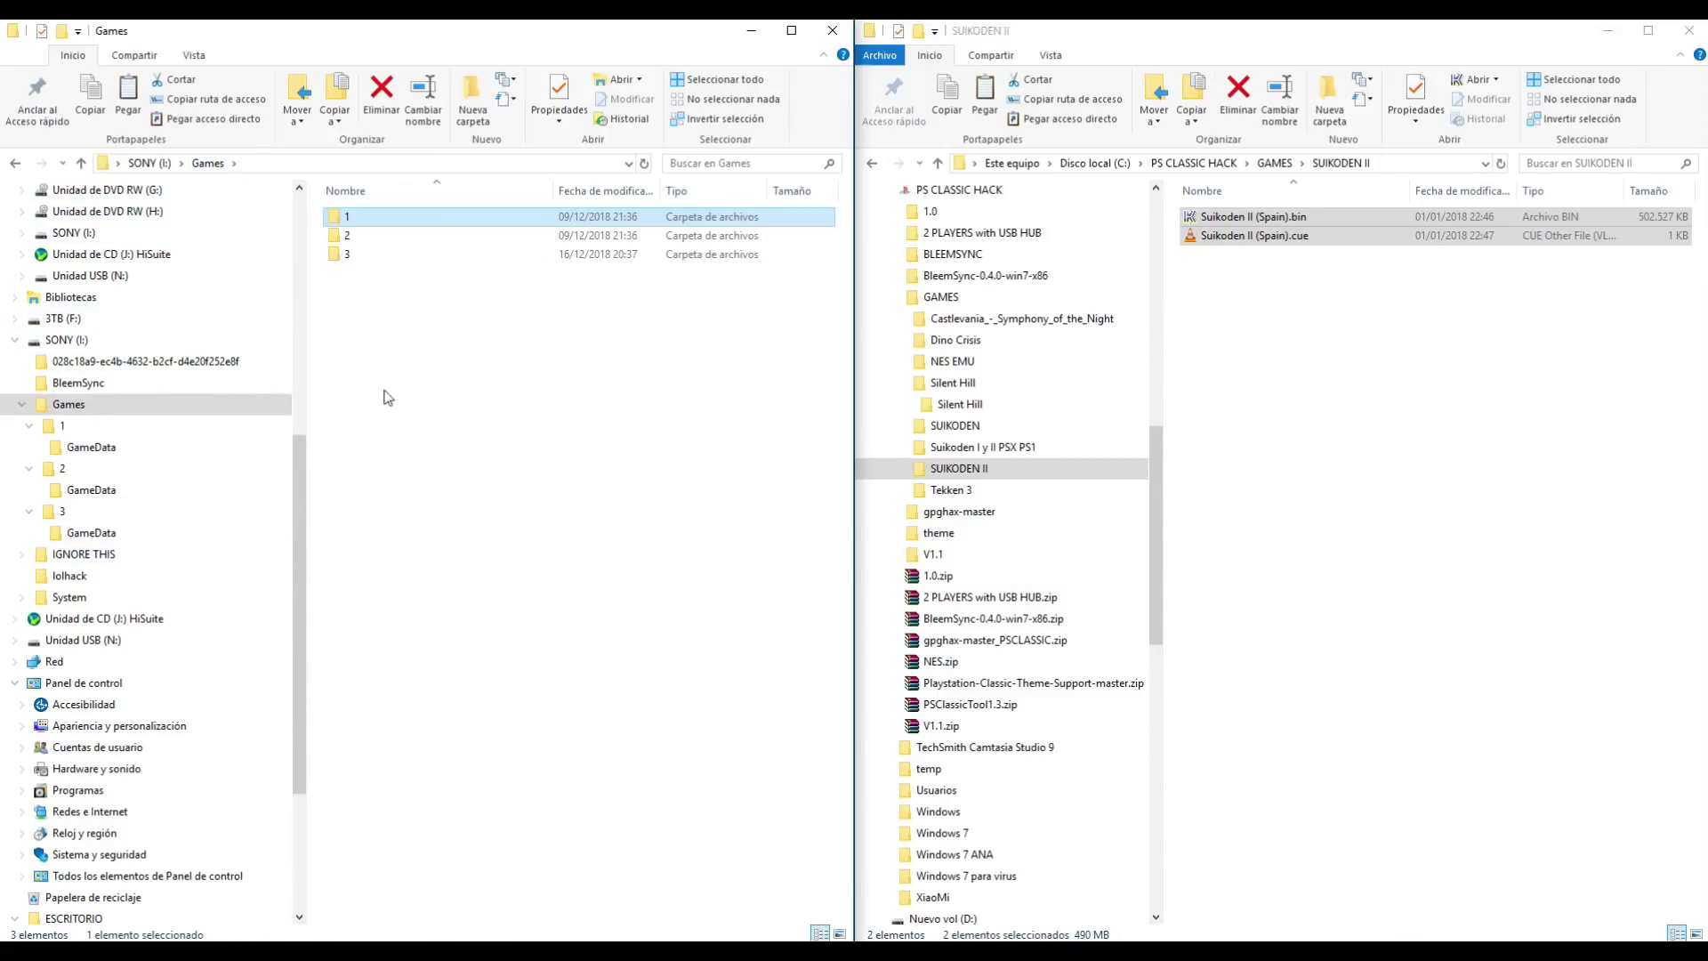
double_click(345, 255)
double_click(368, 223)
right_click(376, 291)
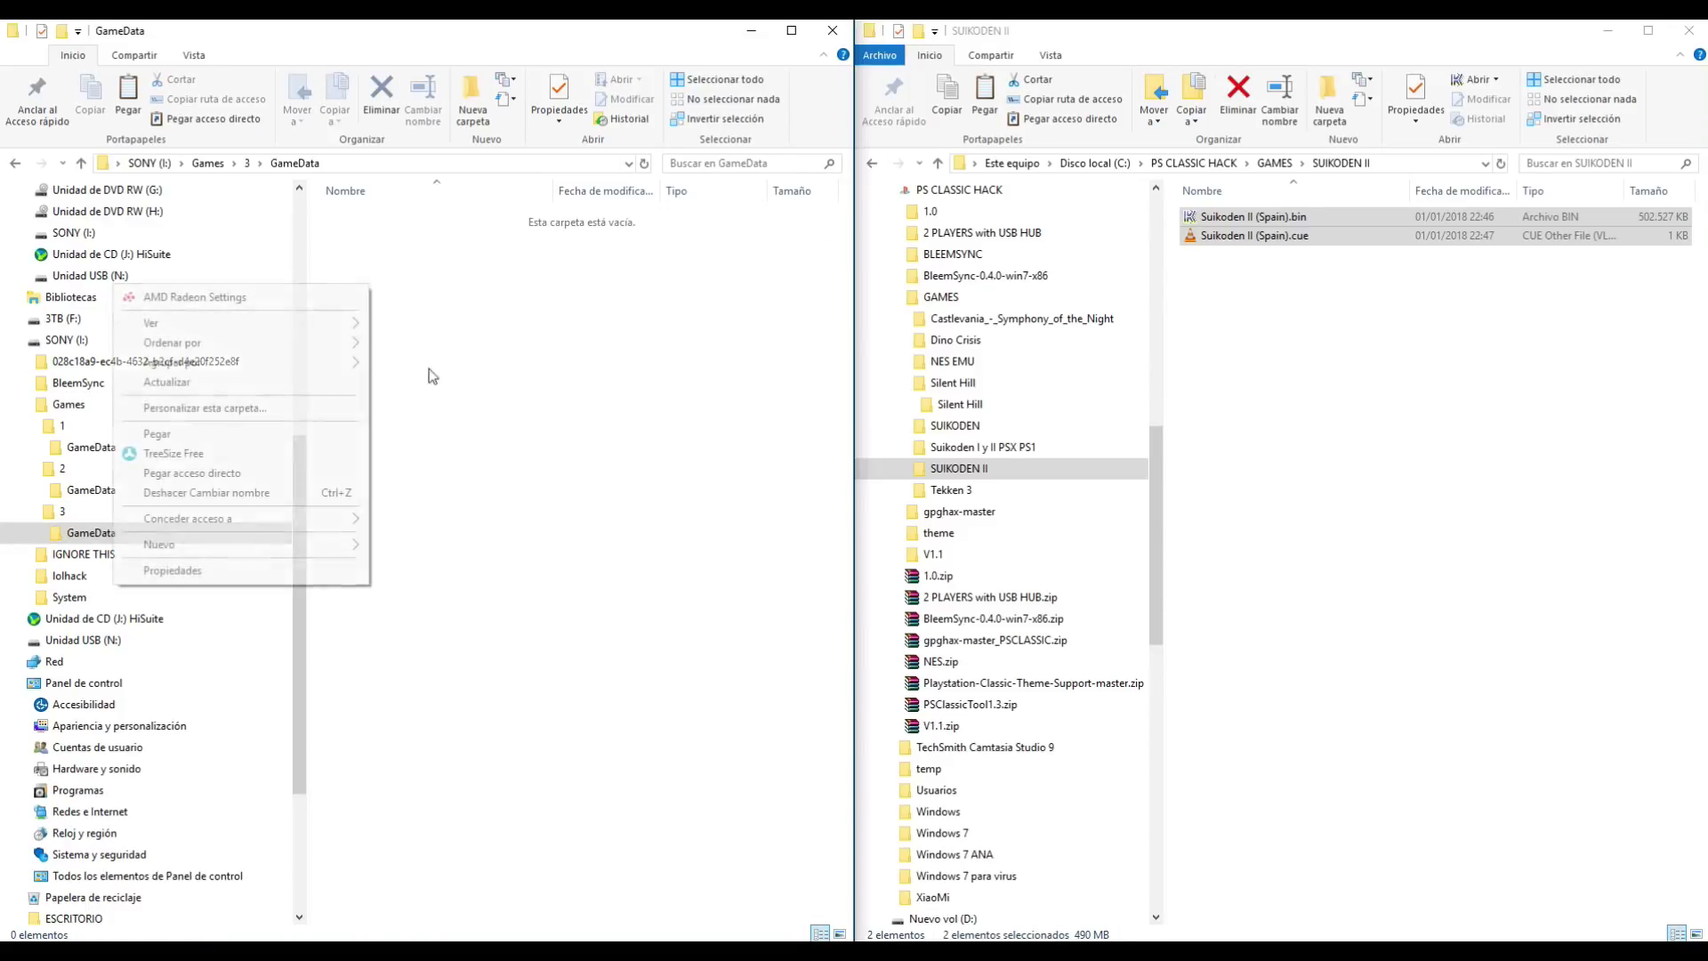
click(274, 432)
click(489, 355)
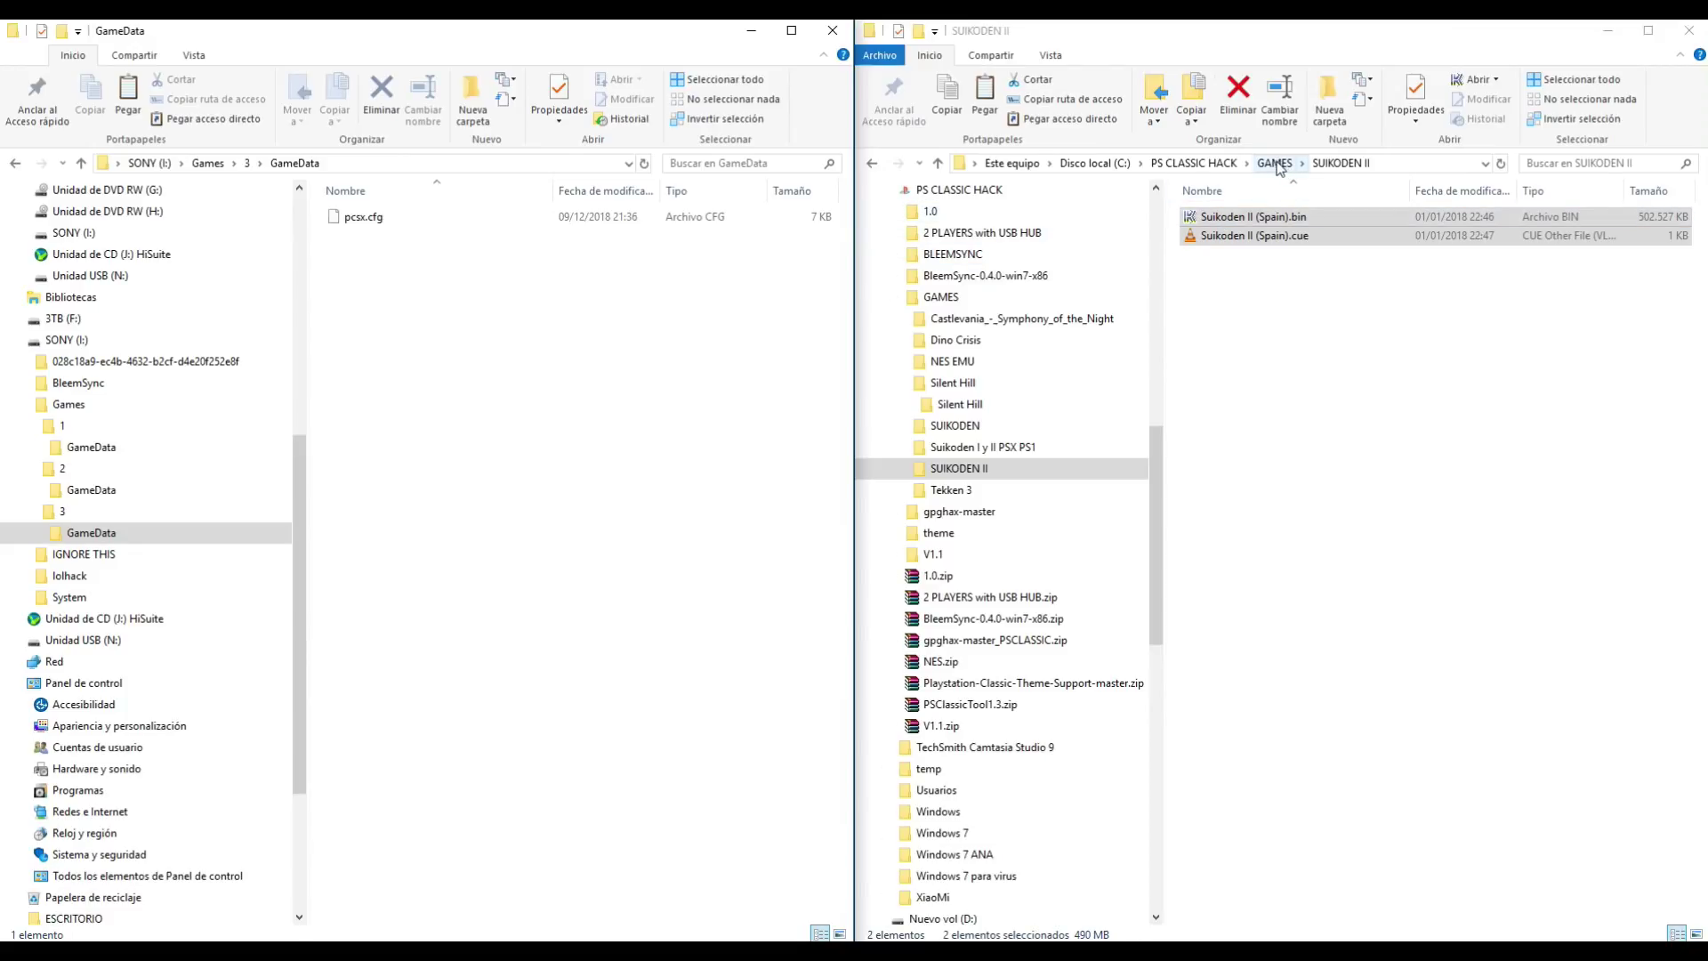
Step: Copy SLUS-00922.bin and SLUS-00922.cue from GAMES\Dino Crisis in PS CLASSIC HACK into Games\3\GameData on the SONY drive
click(1275, 164)
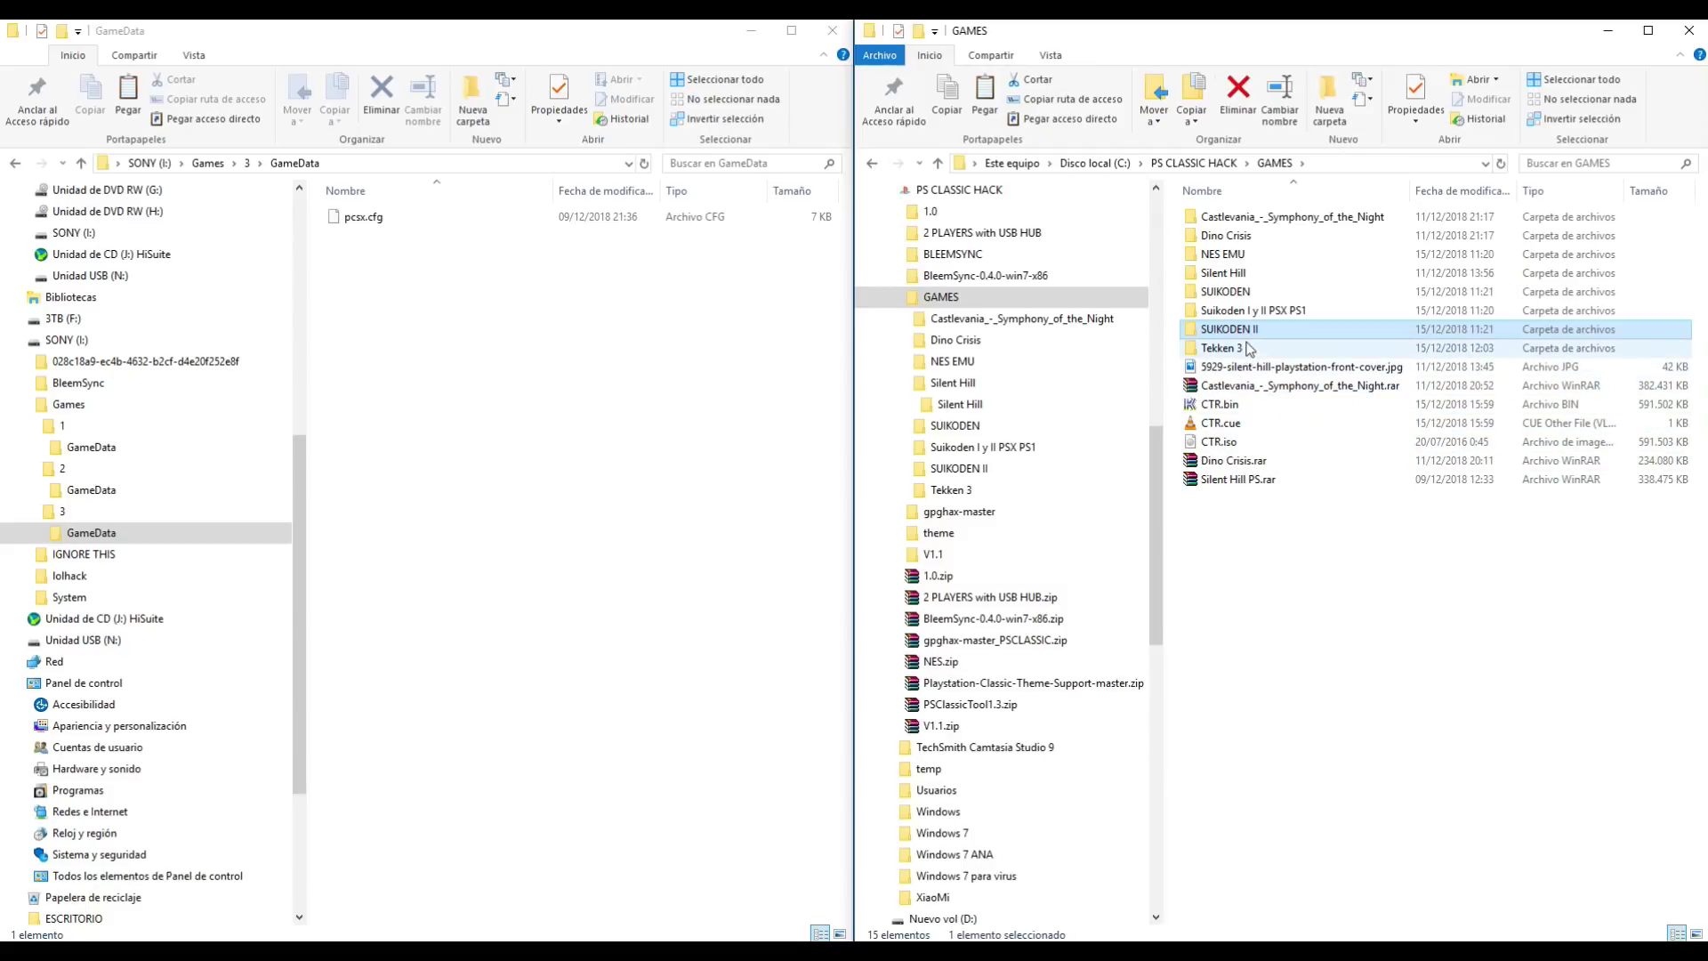
double_click(1226, 235)
drag(1211, 295, 463, 383)
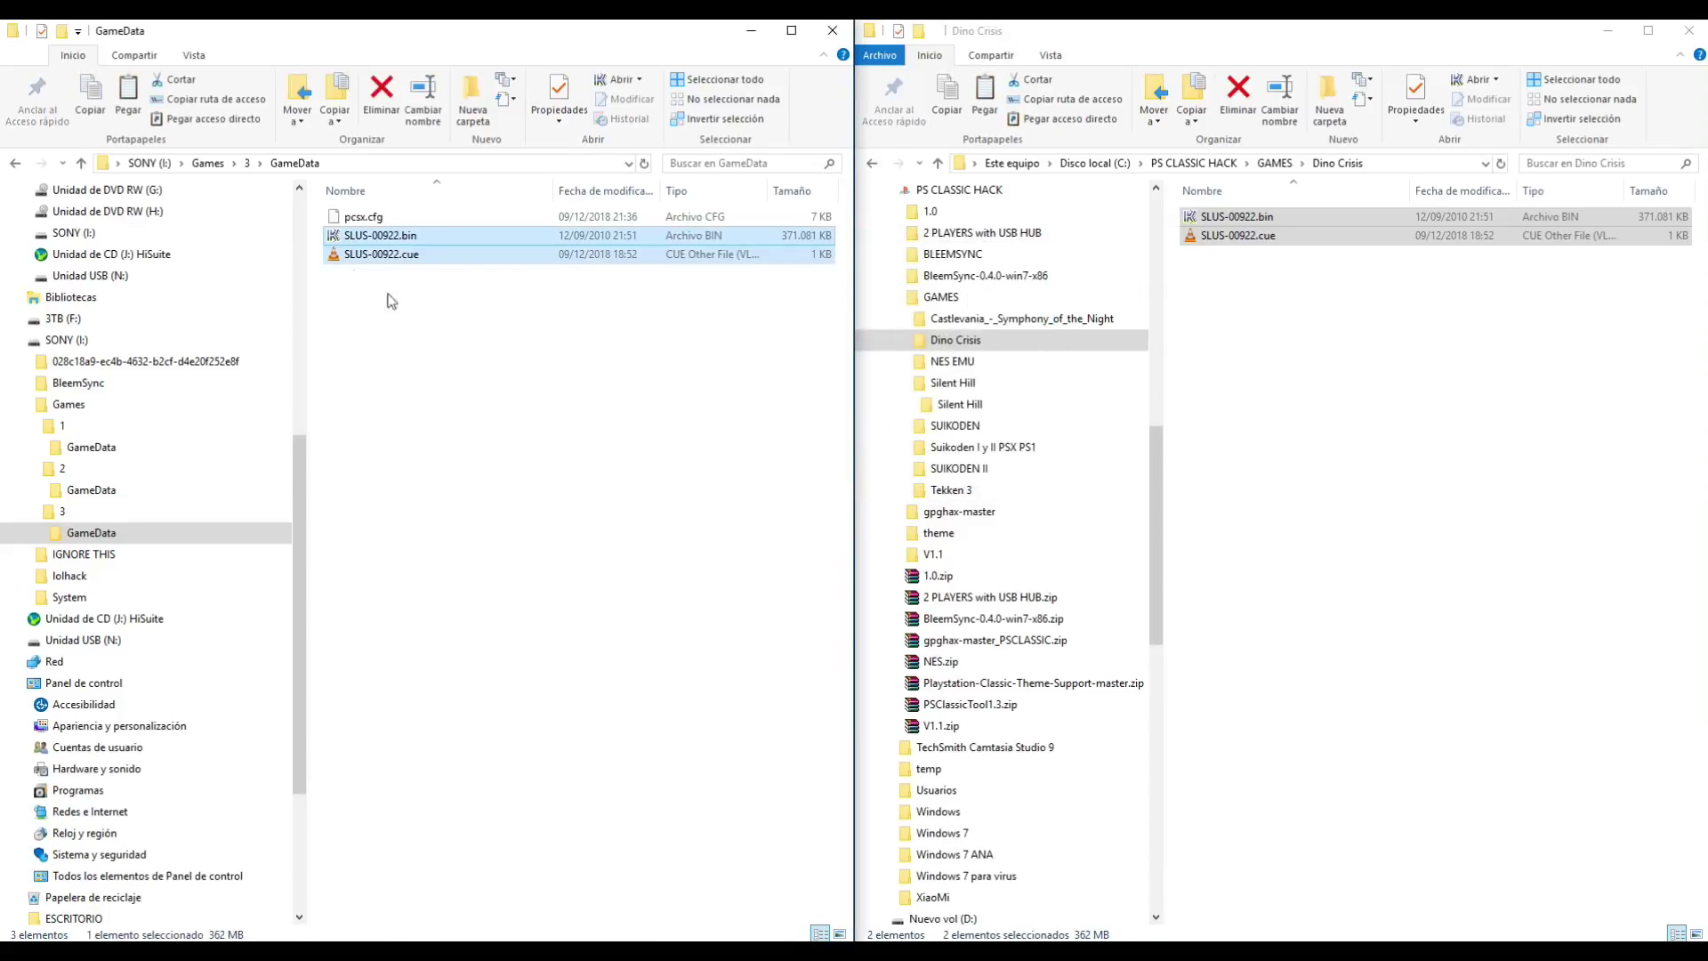
click(420, 348)
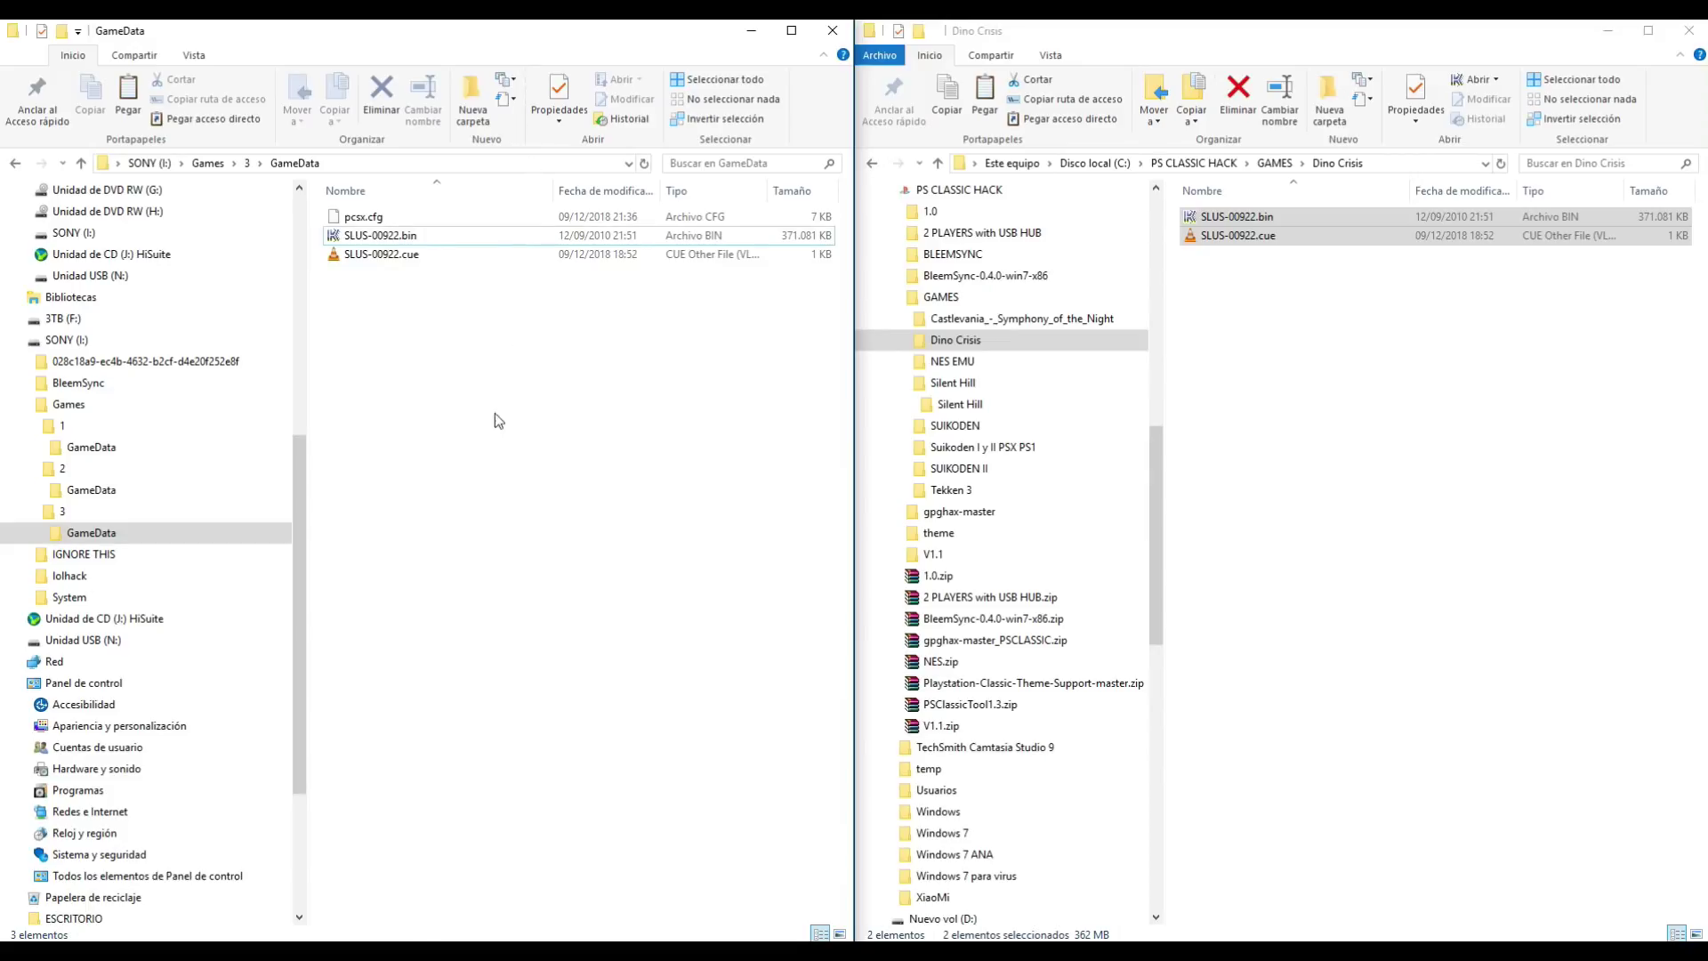
Step: Run BleemSync.exe from the BleemSync folder on the SONY drive
click(149, 163)
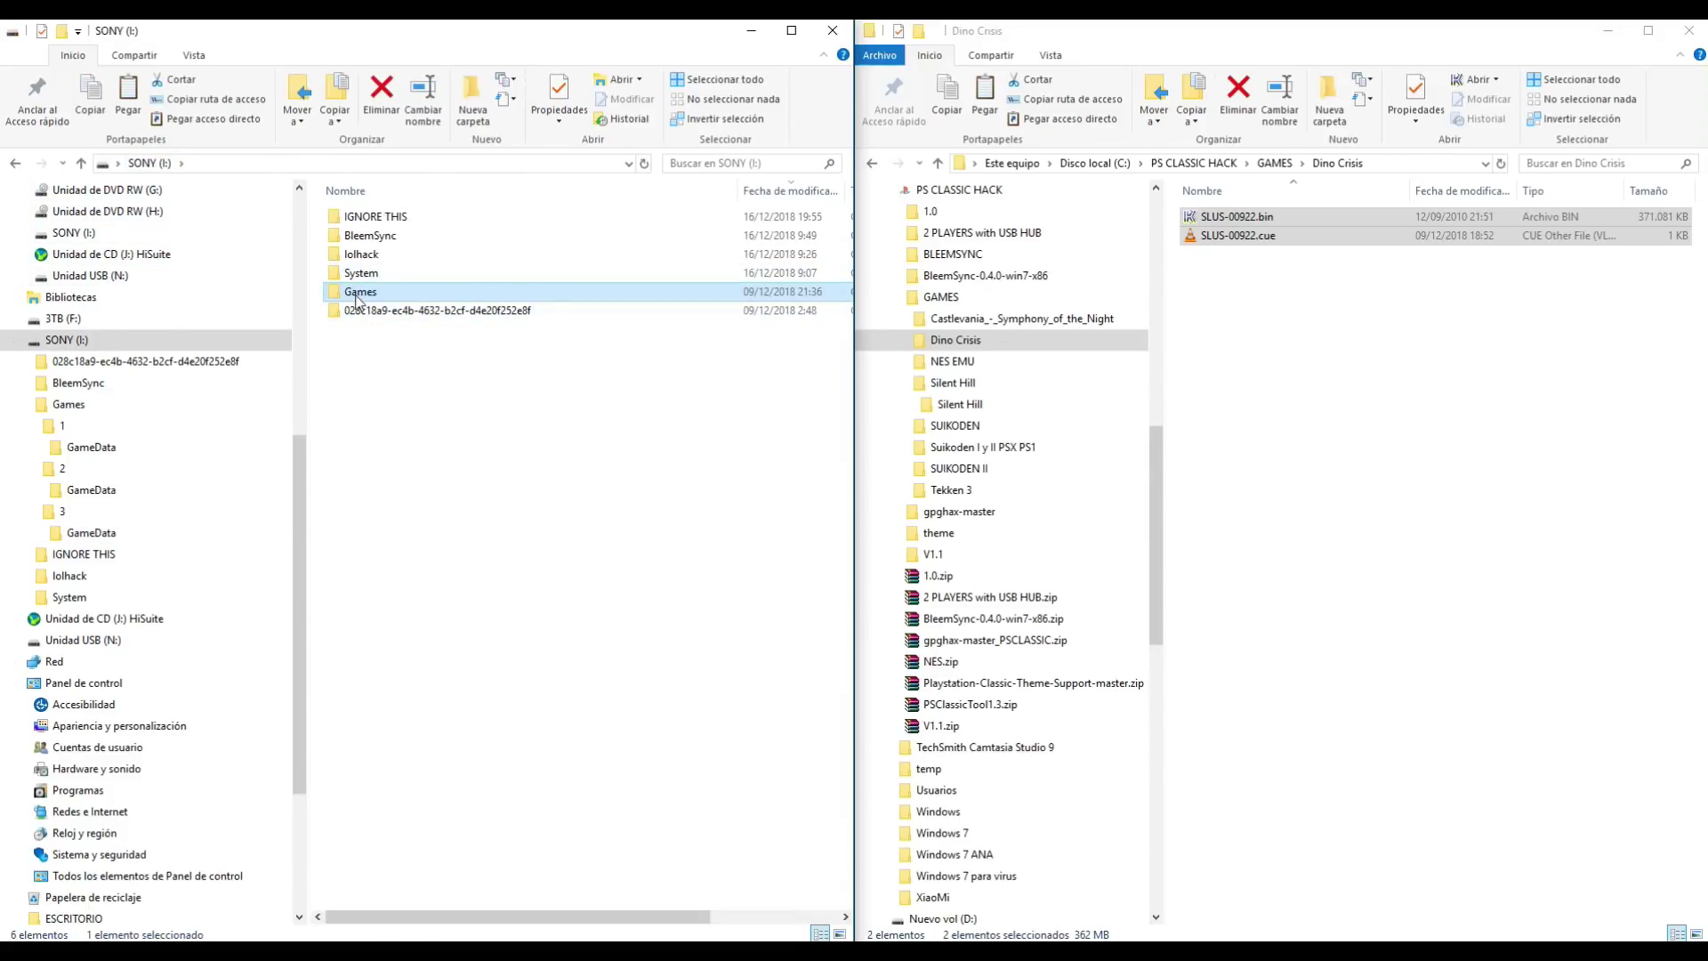
double_click(369, 236)
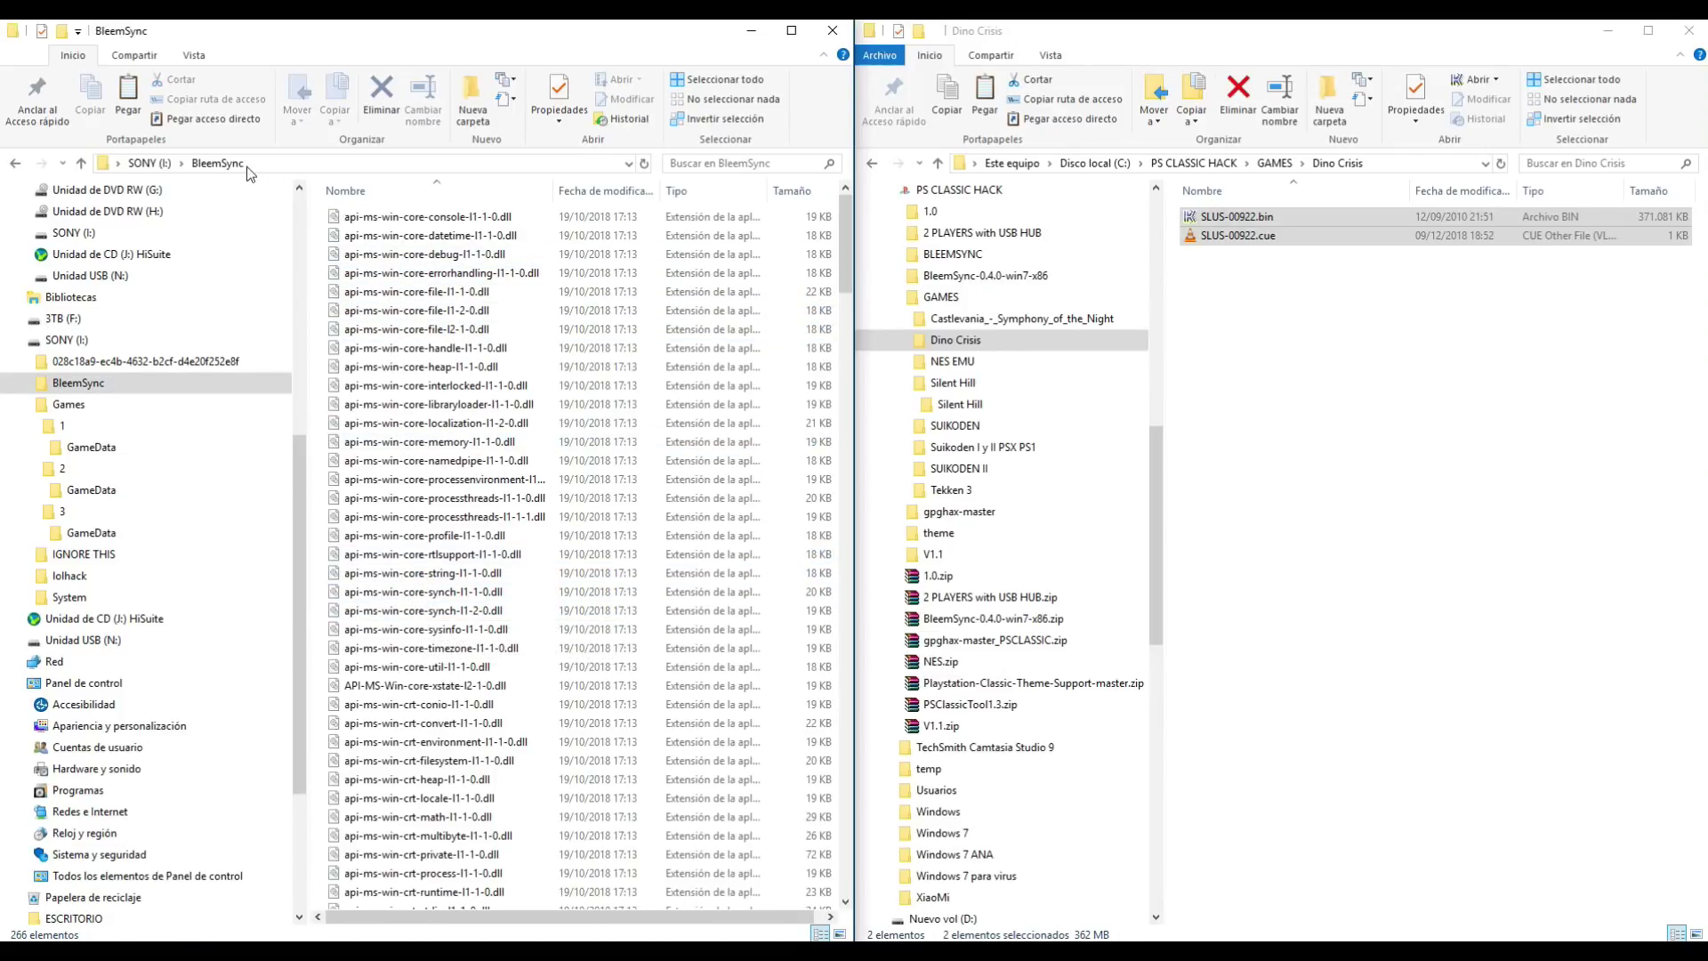
scroll(427, 556, down, 7)
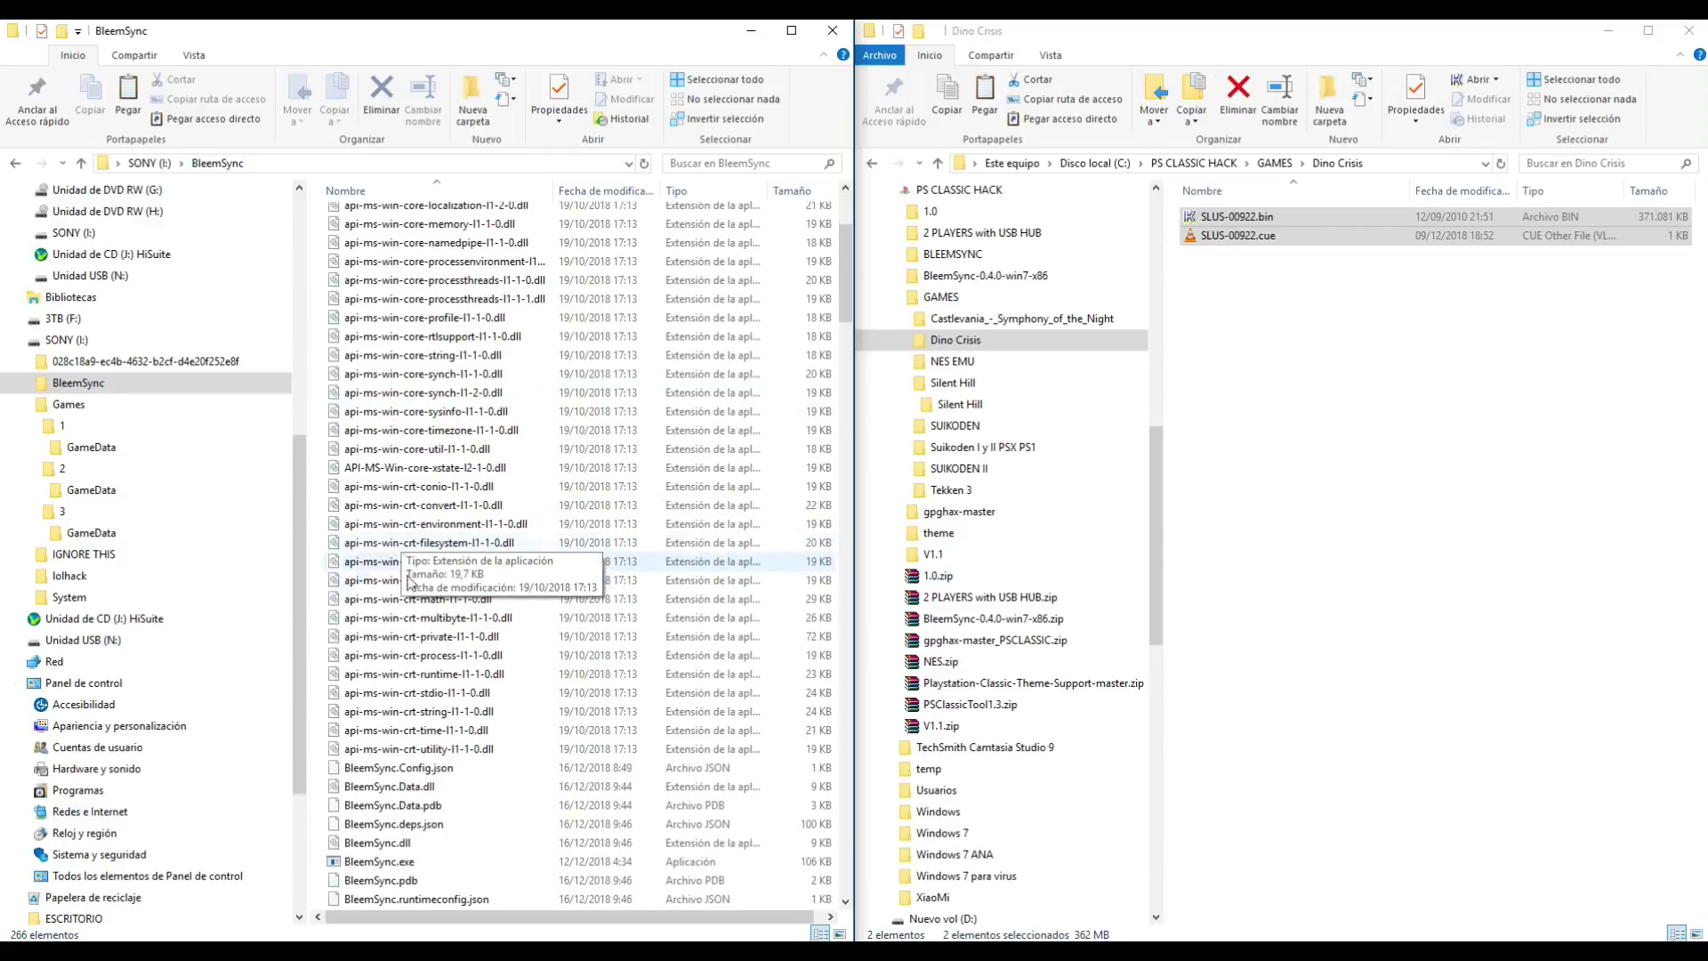
click(376, 715)
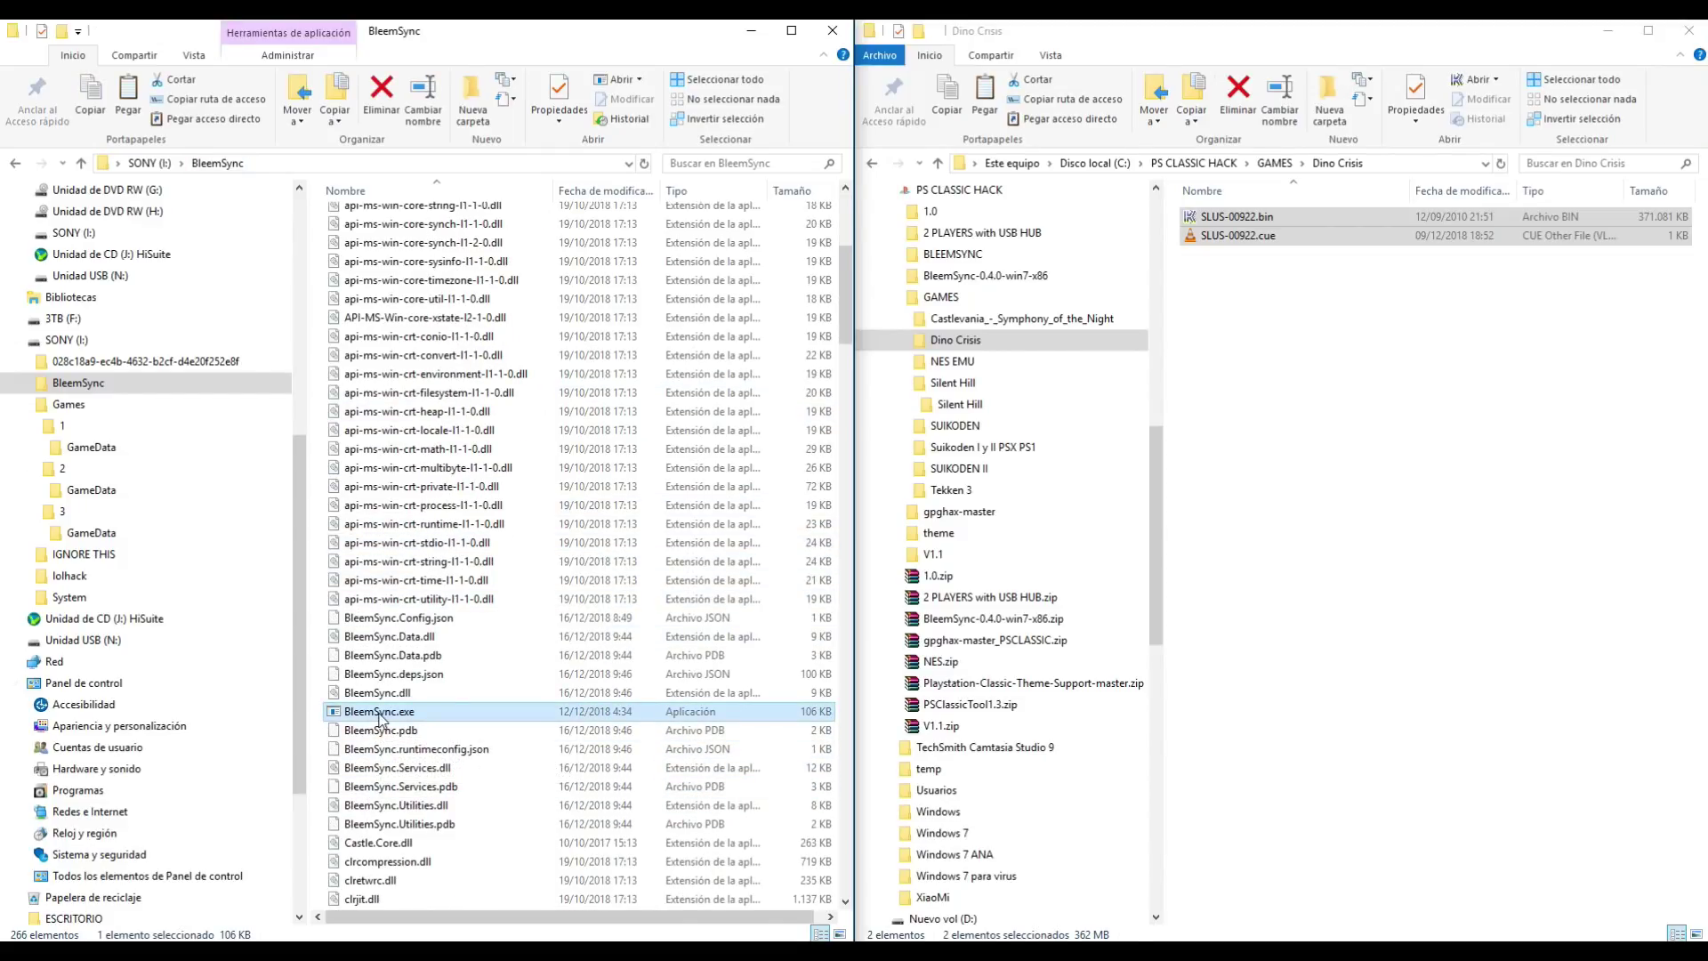
double_click(380, 714)
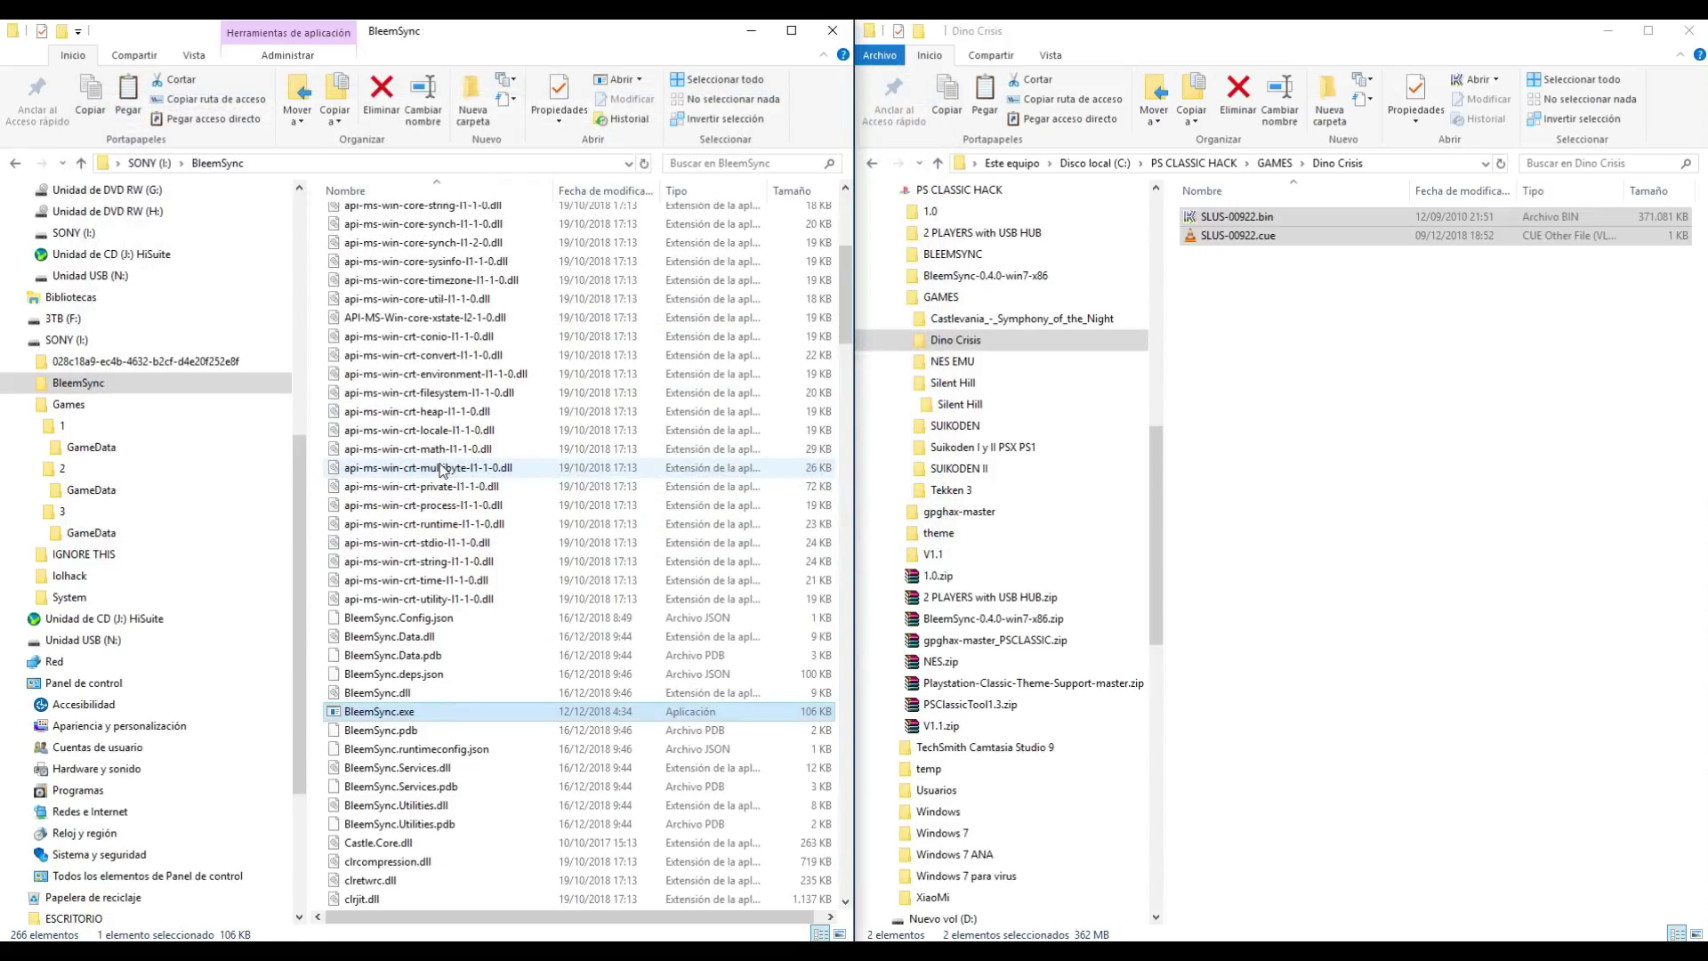
Step: Check the files inside Games\3\GameData on the SONY drive
click(150, 166)
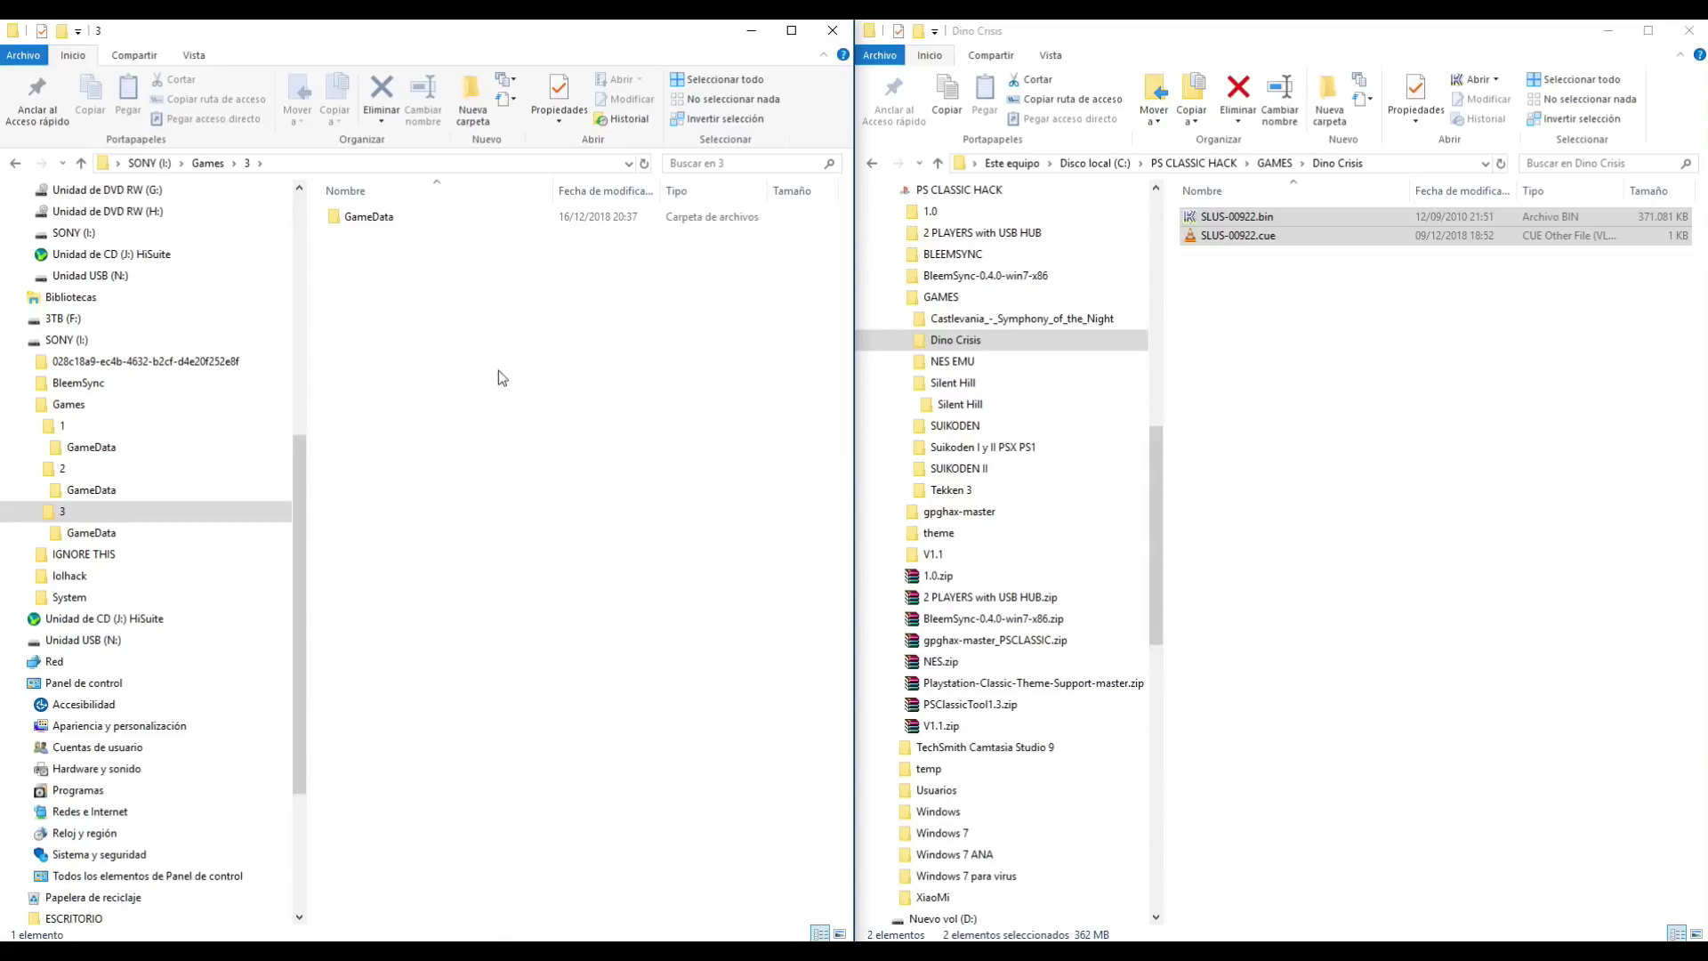
double_click(366, 216)
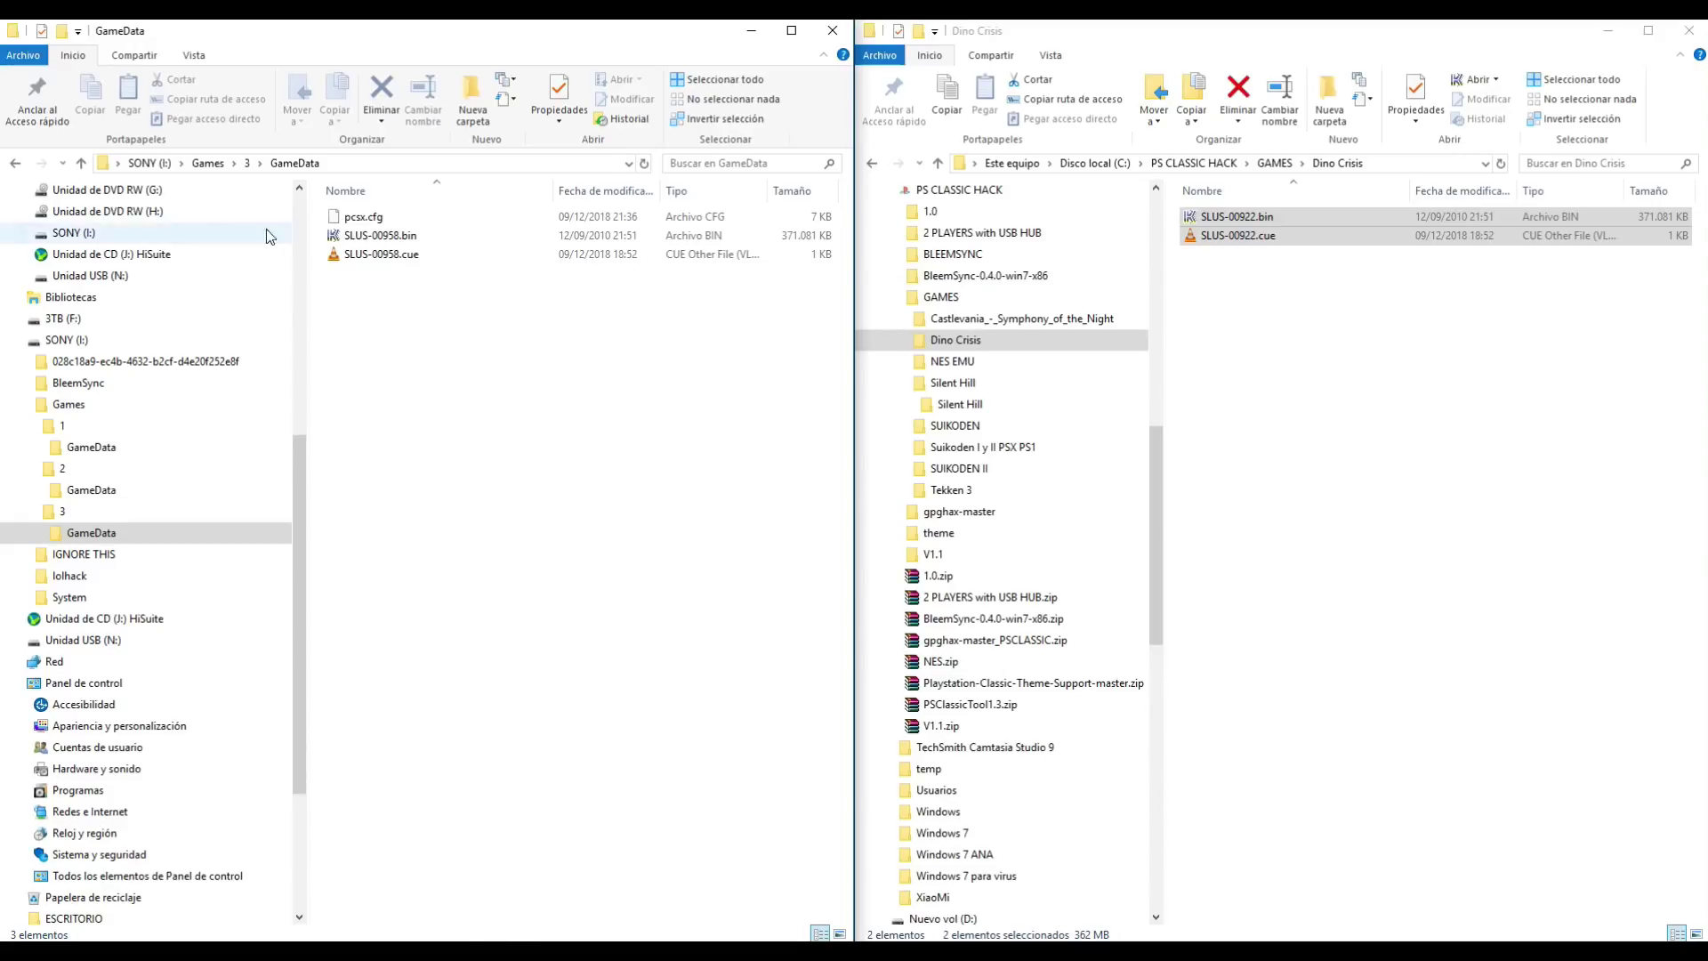
click(246, 163)
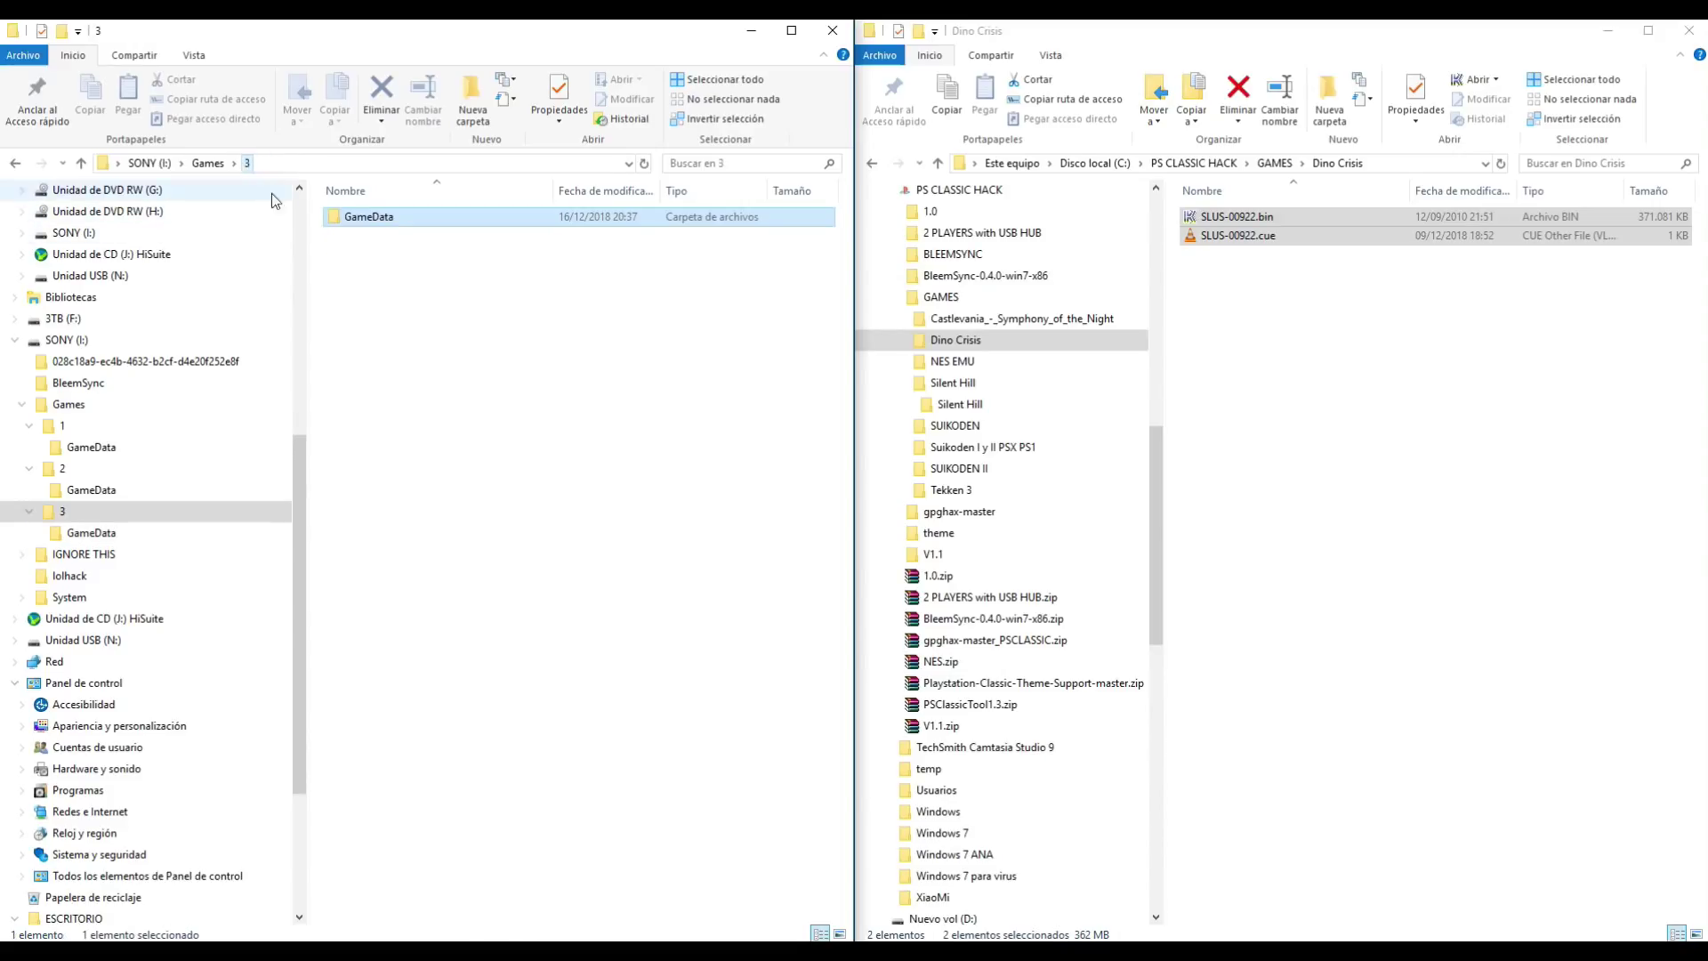
Step: Copy Game.ini from Games\2\GameData into Games\3\GameData and open the copy in Notepad++
click(207, 163)
double_click(347, 238)
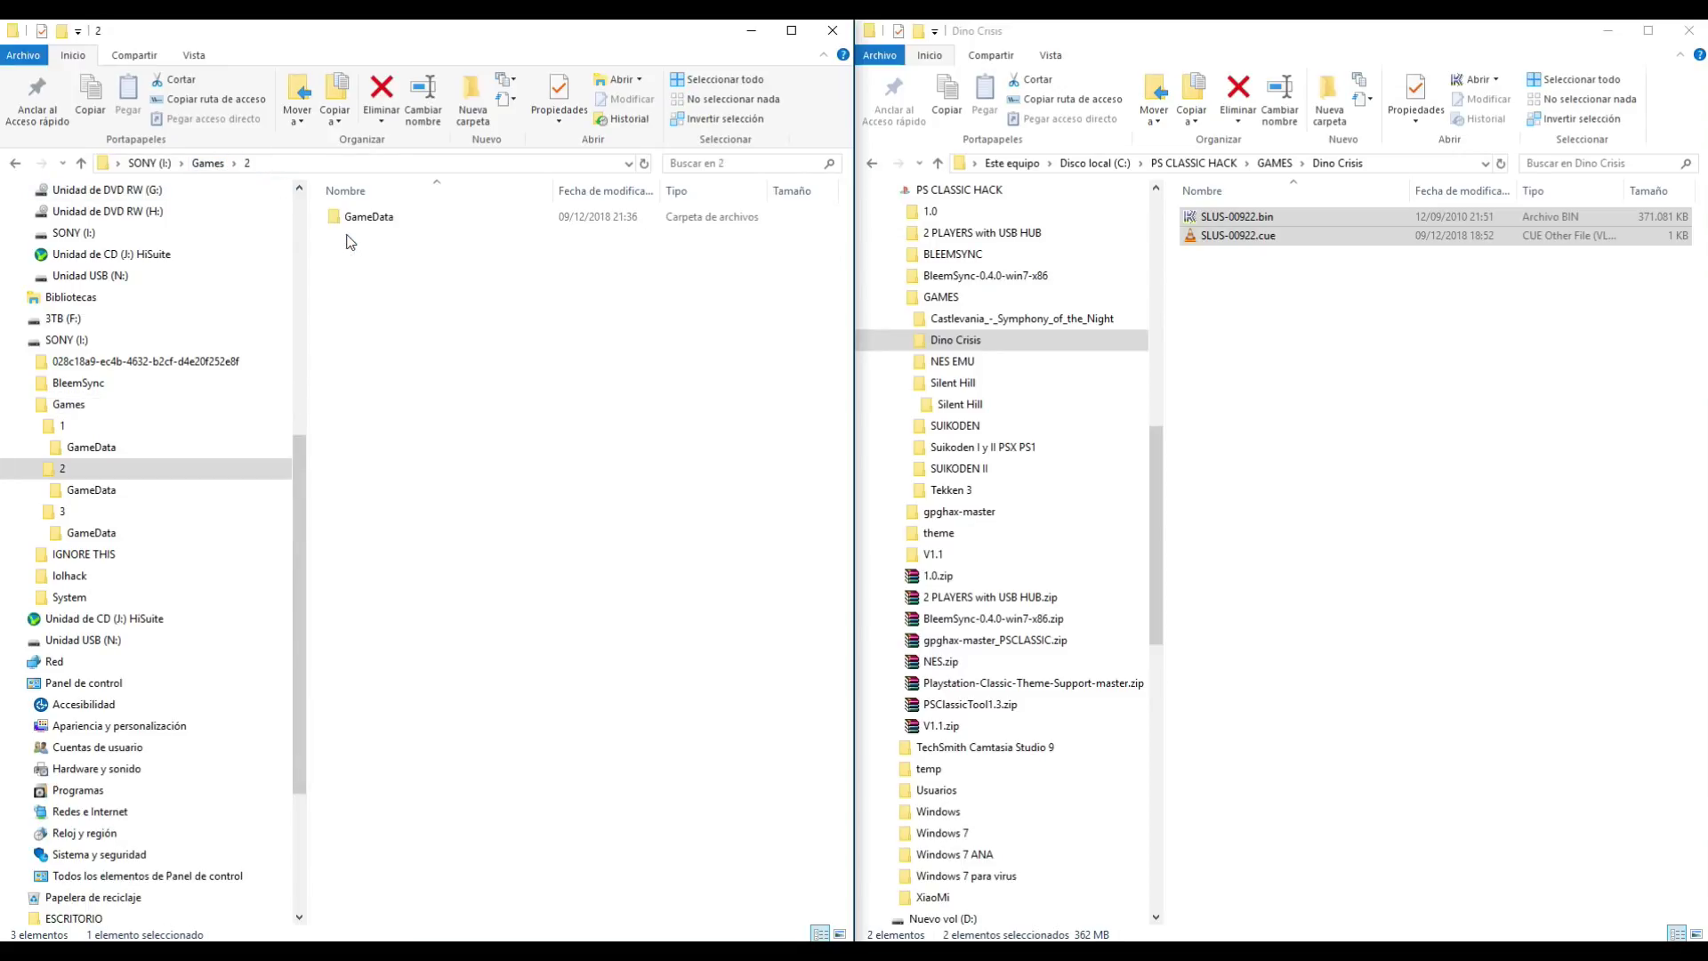
double_click(356, 218)
click(377, 218)
key(ctrl+c)
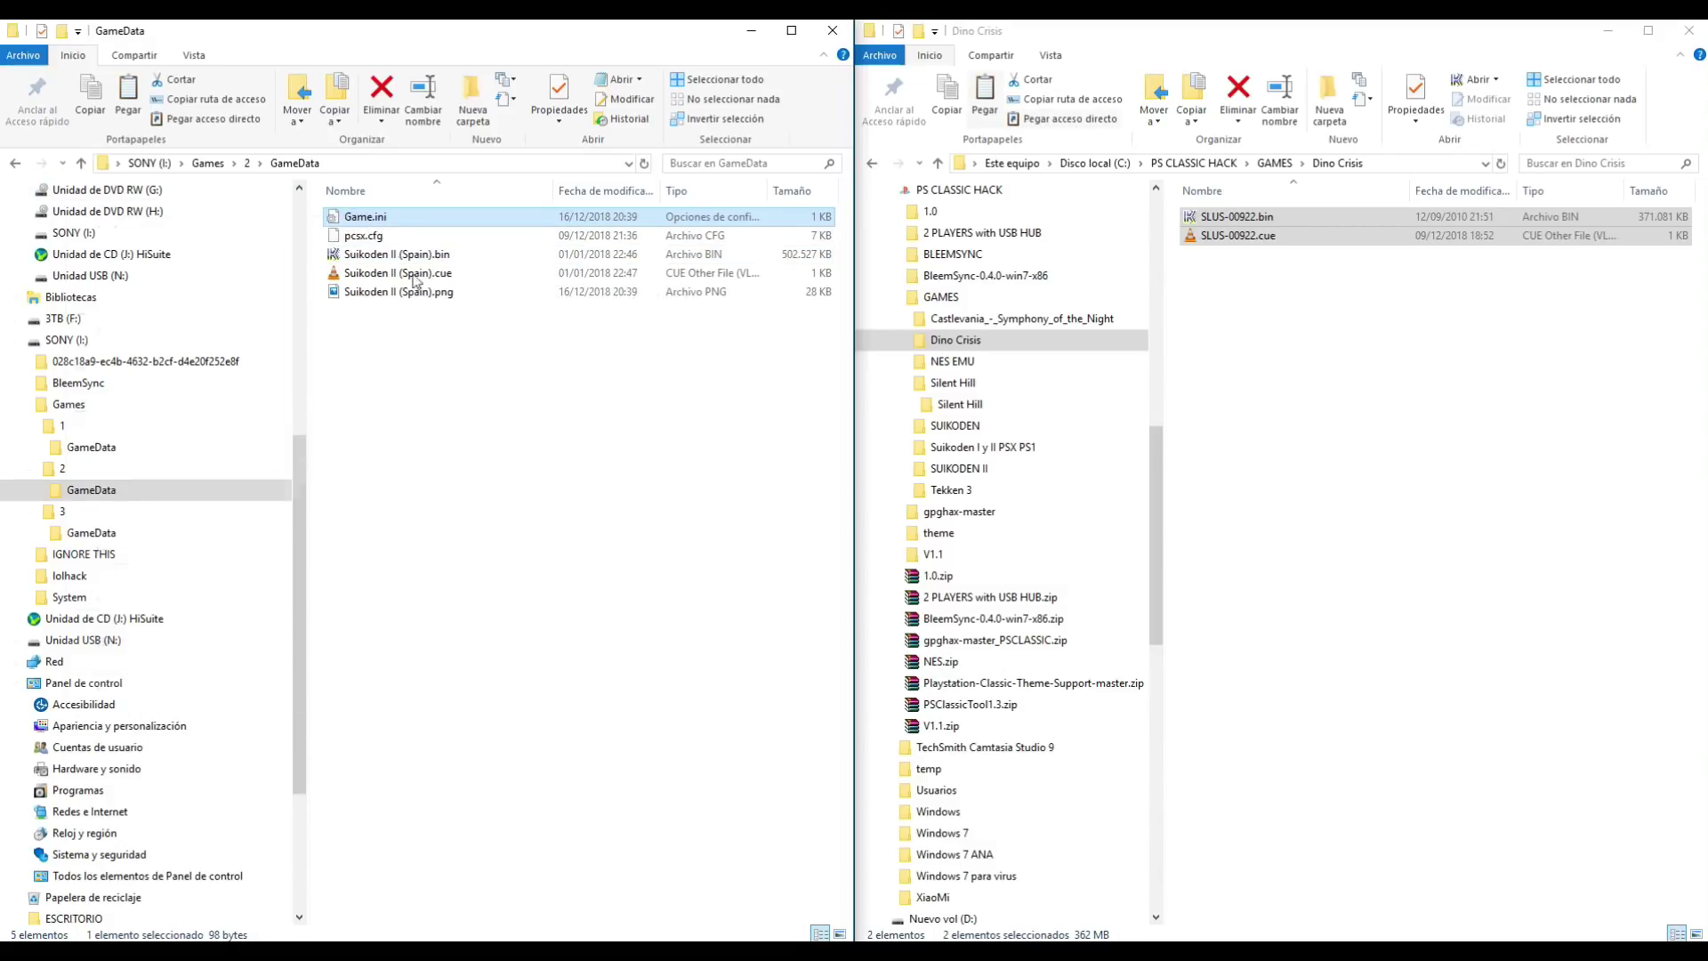
right_click(350, 218)
click(194, 594)
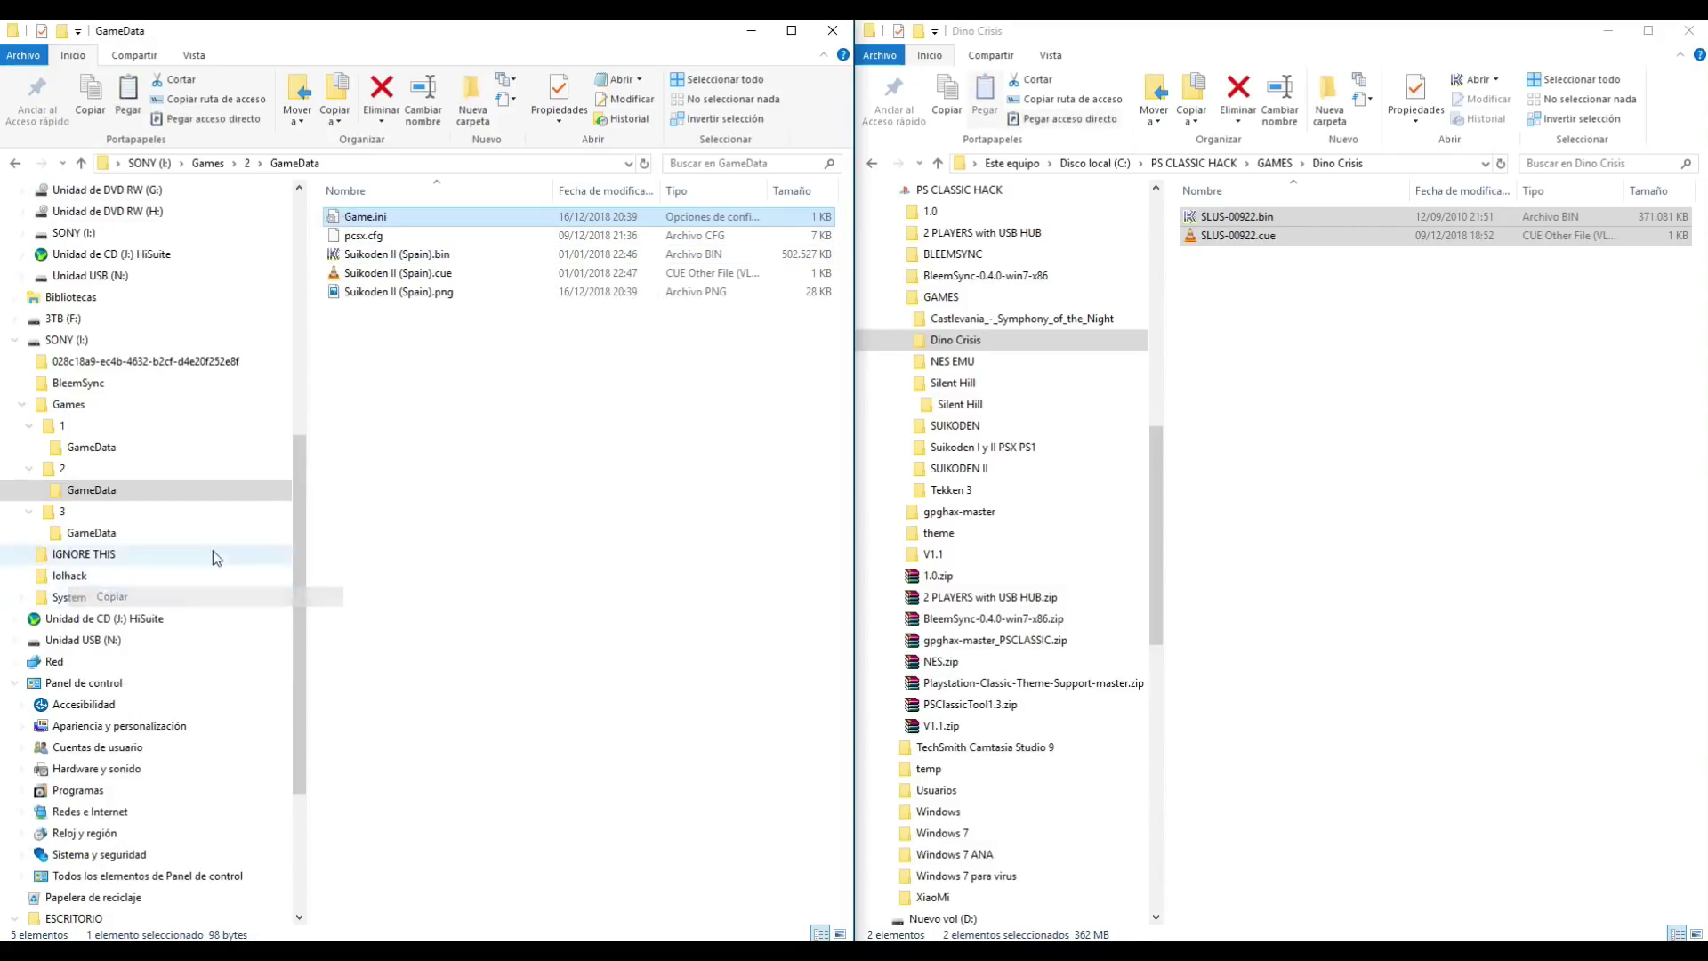
click(219, 163)
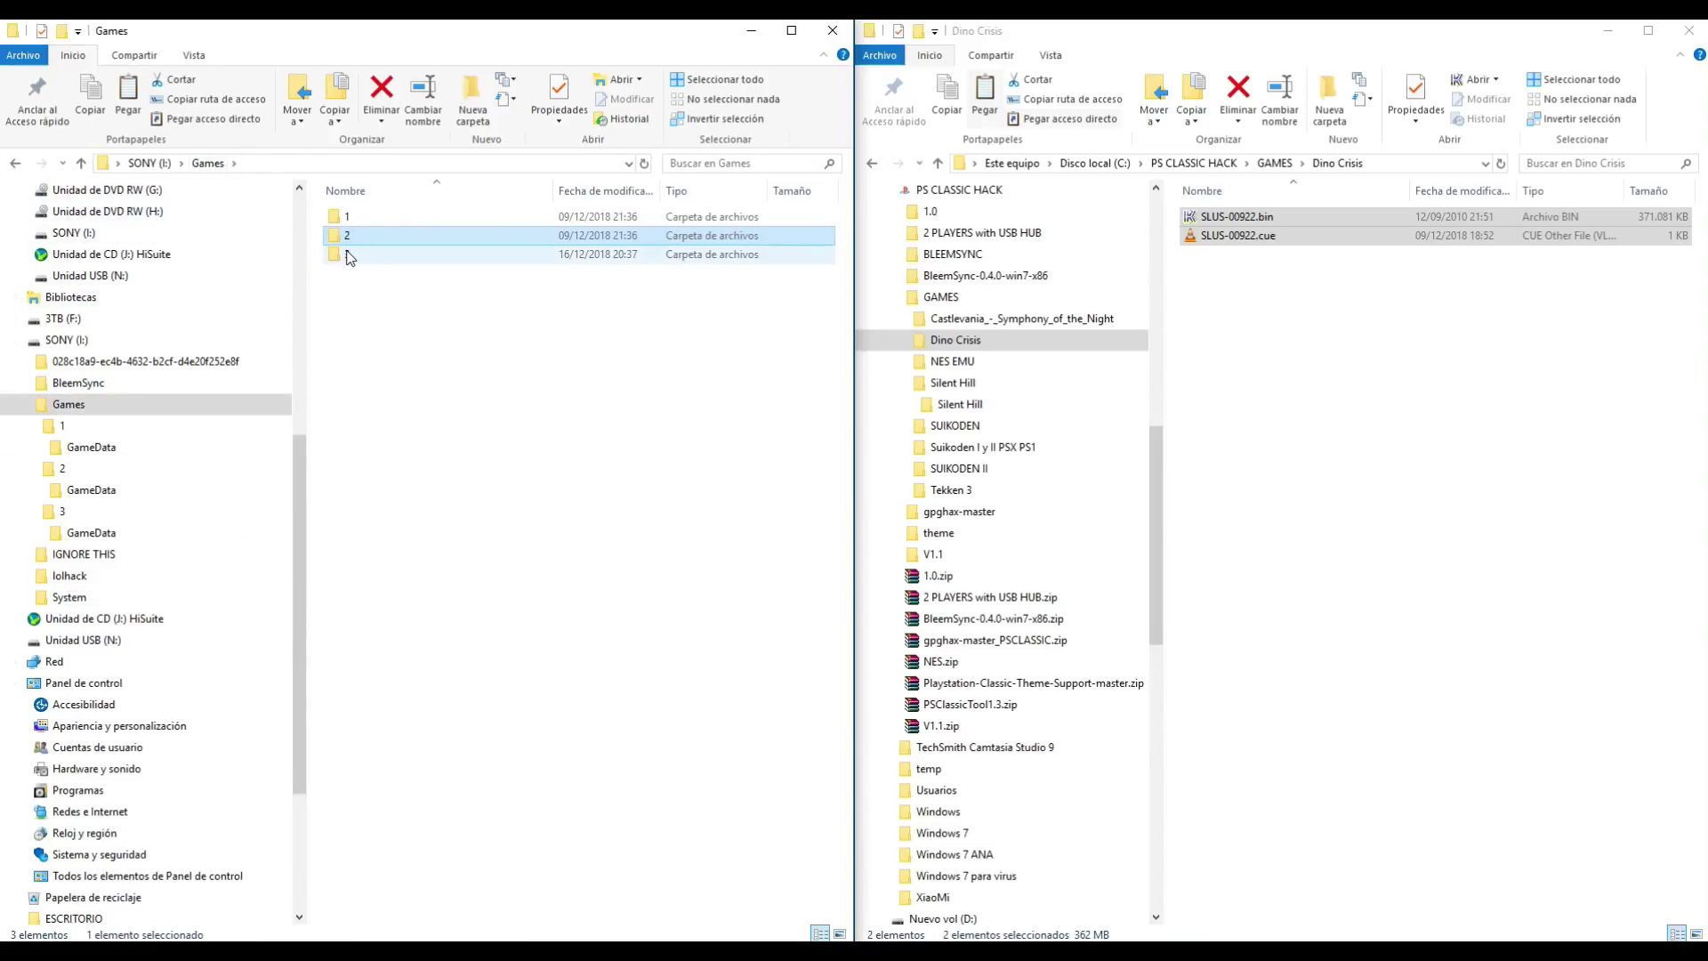
double_click(347, 255)
double_click(386, 219)
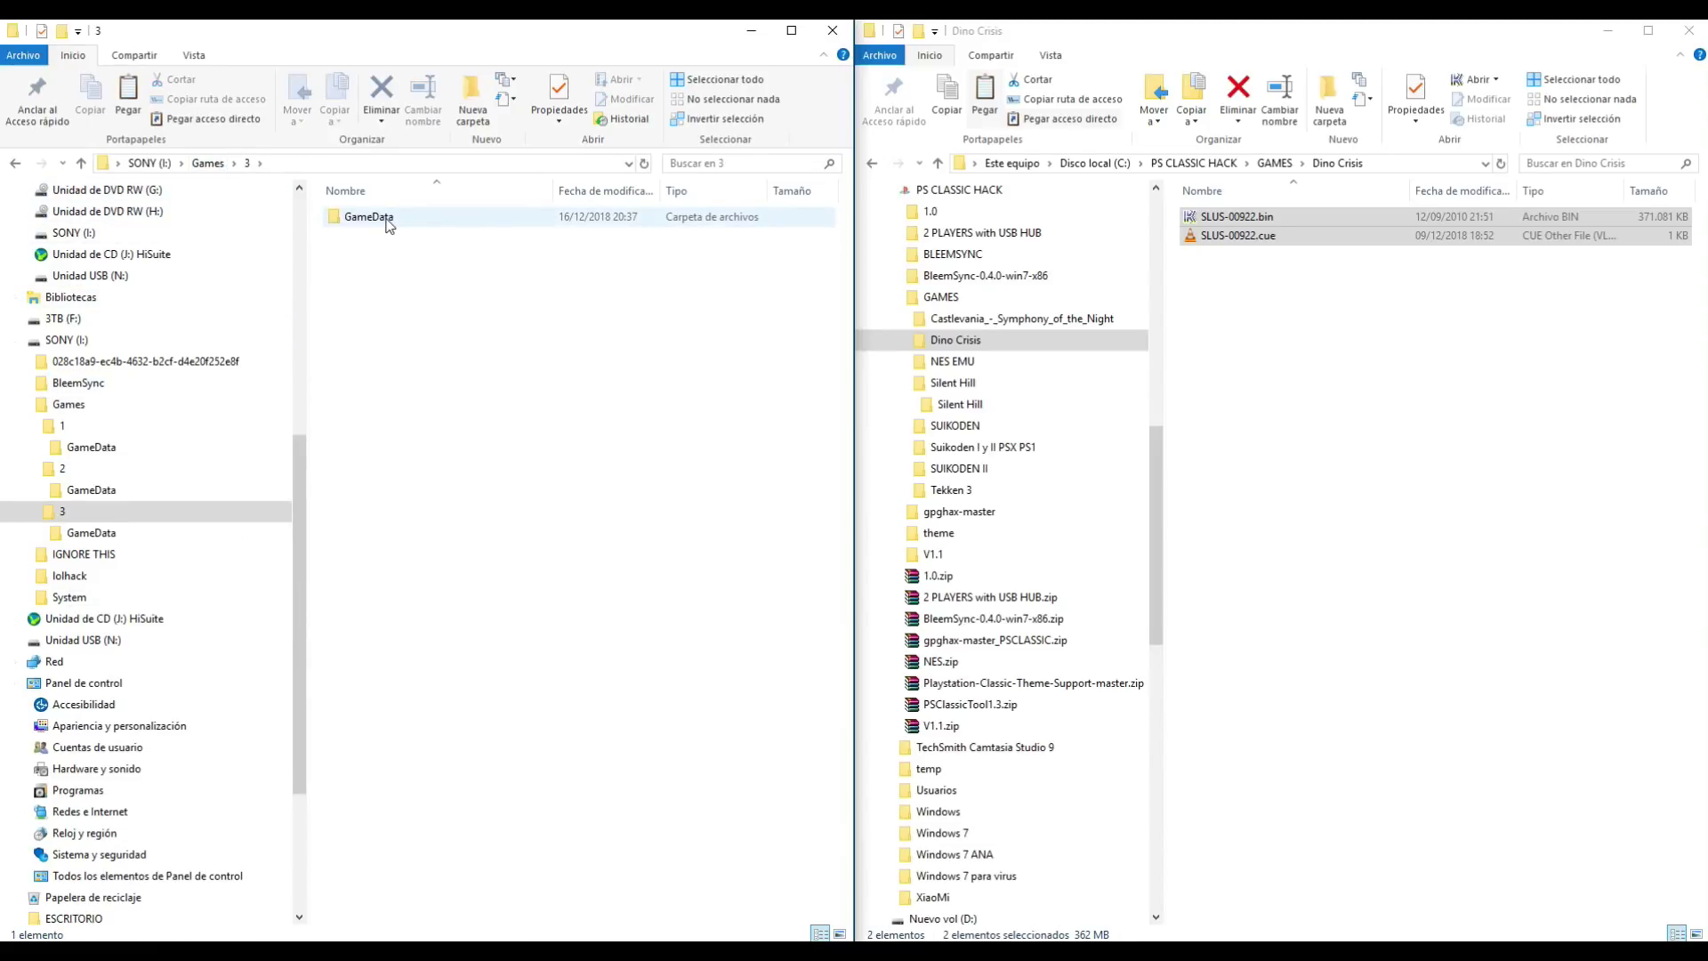
right_click(400, 394)
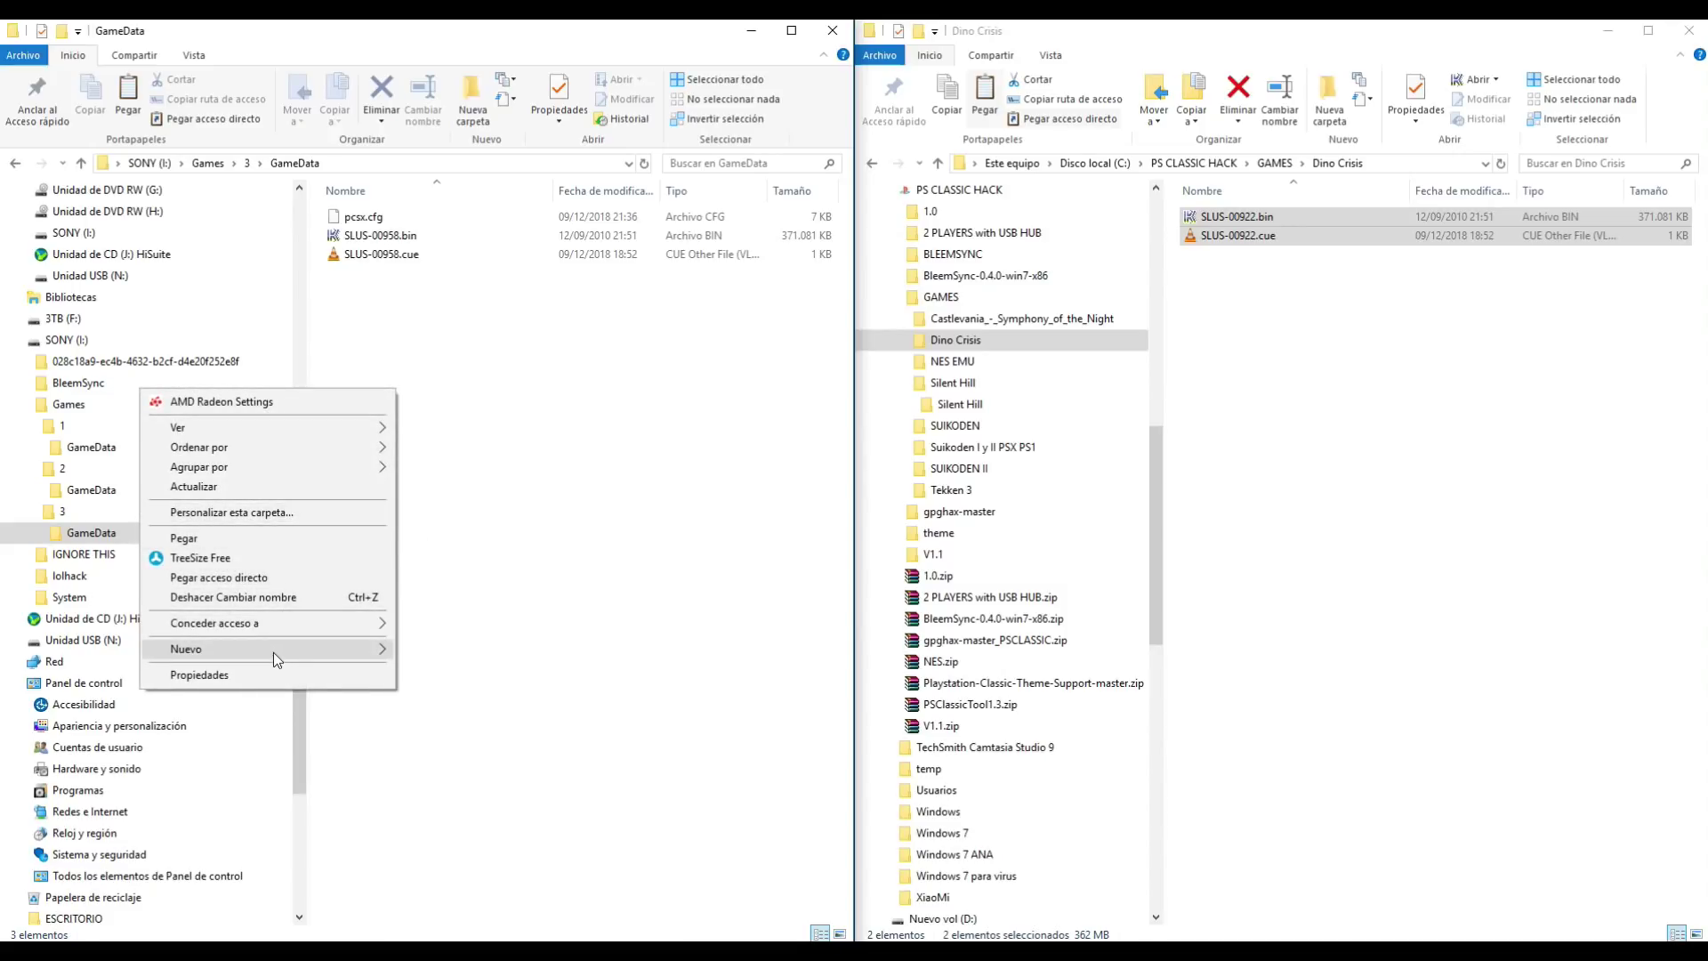
mouse_move(274, 653)
click(226, 539)
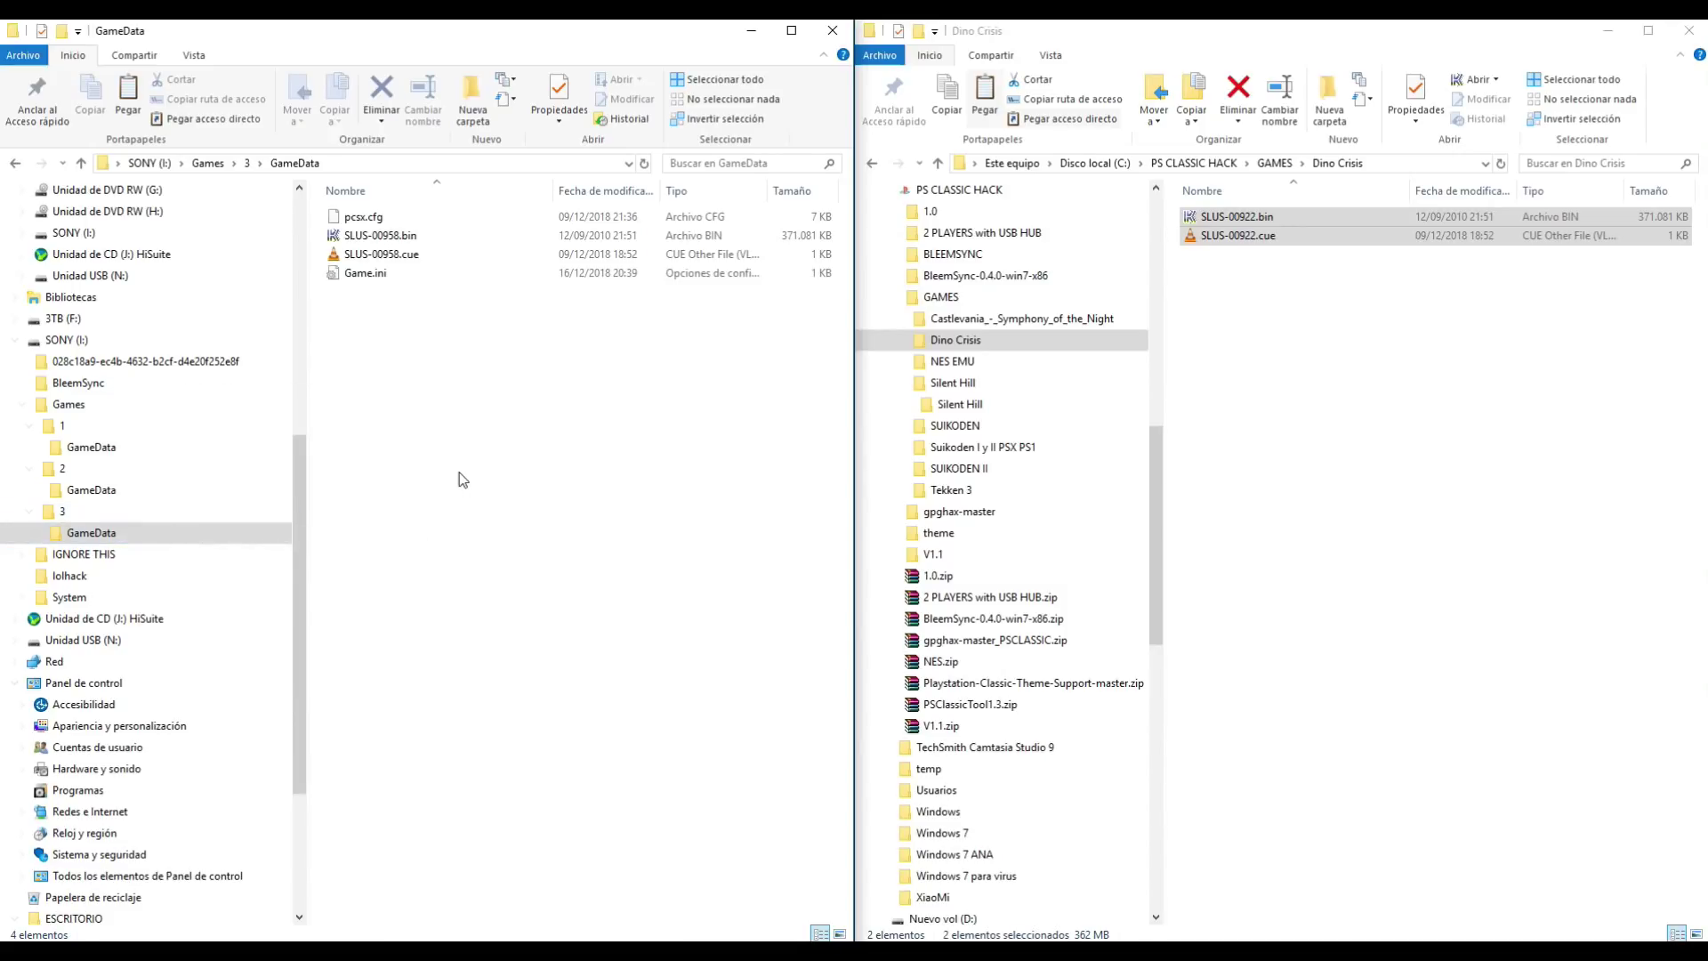
right_click(360, 274)
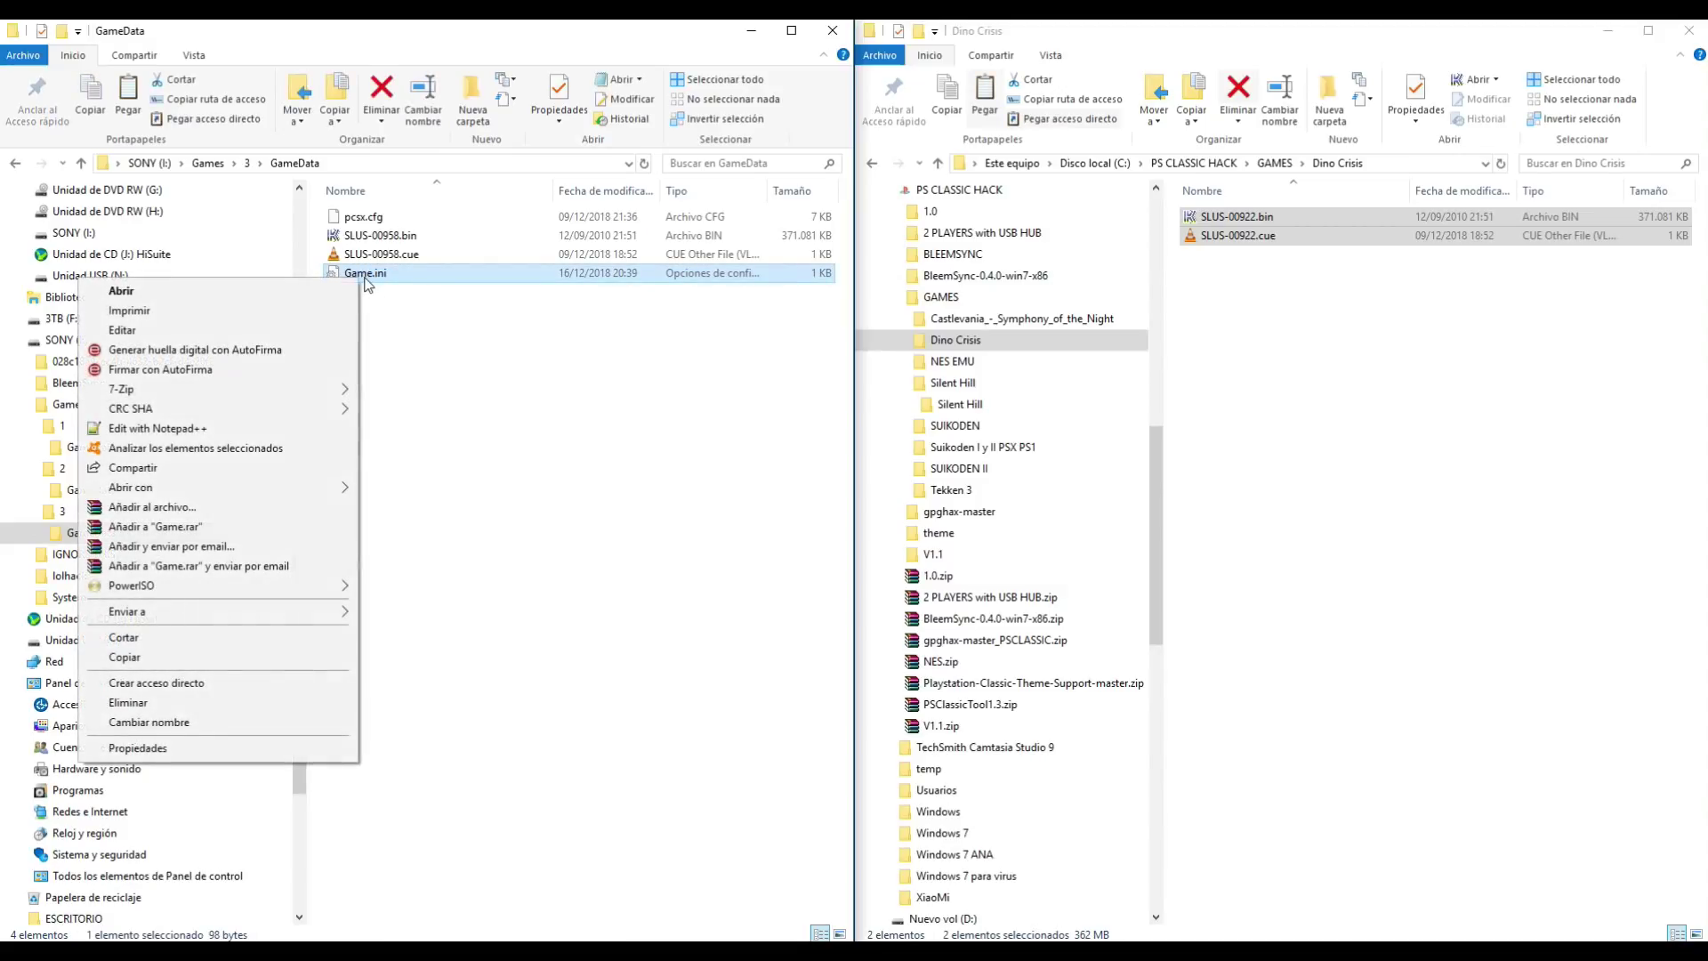
click(238, 429)
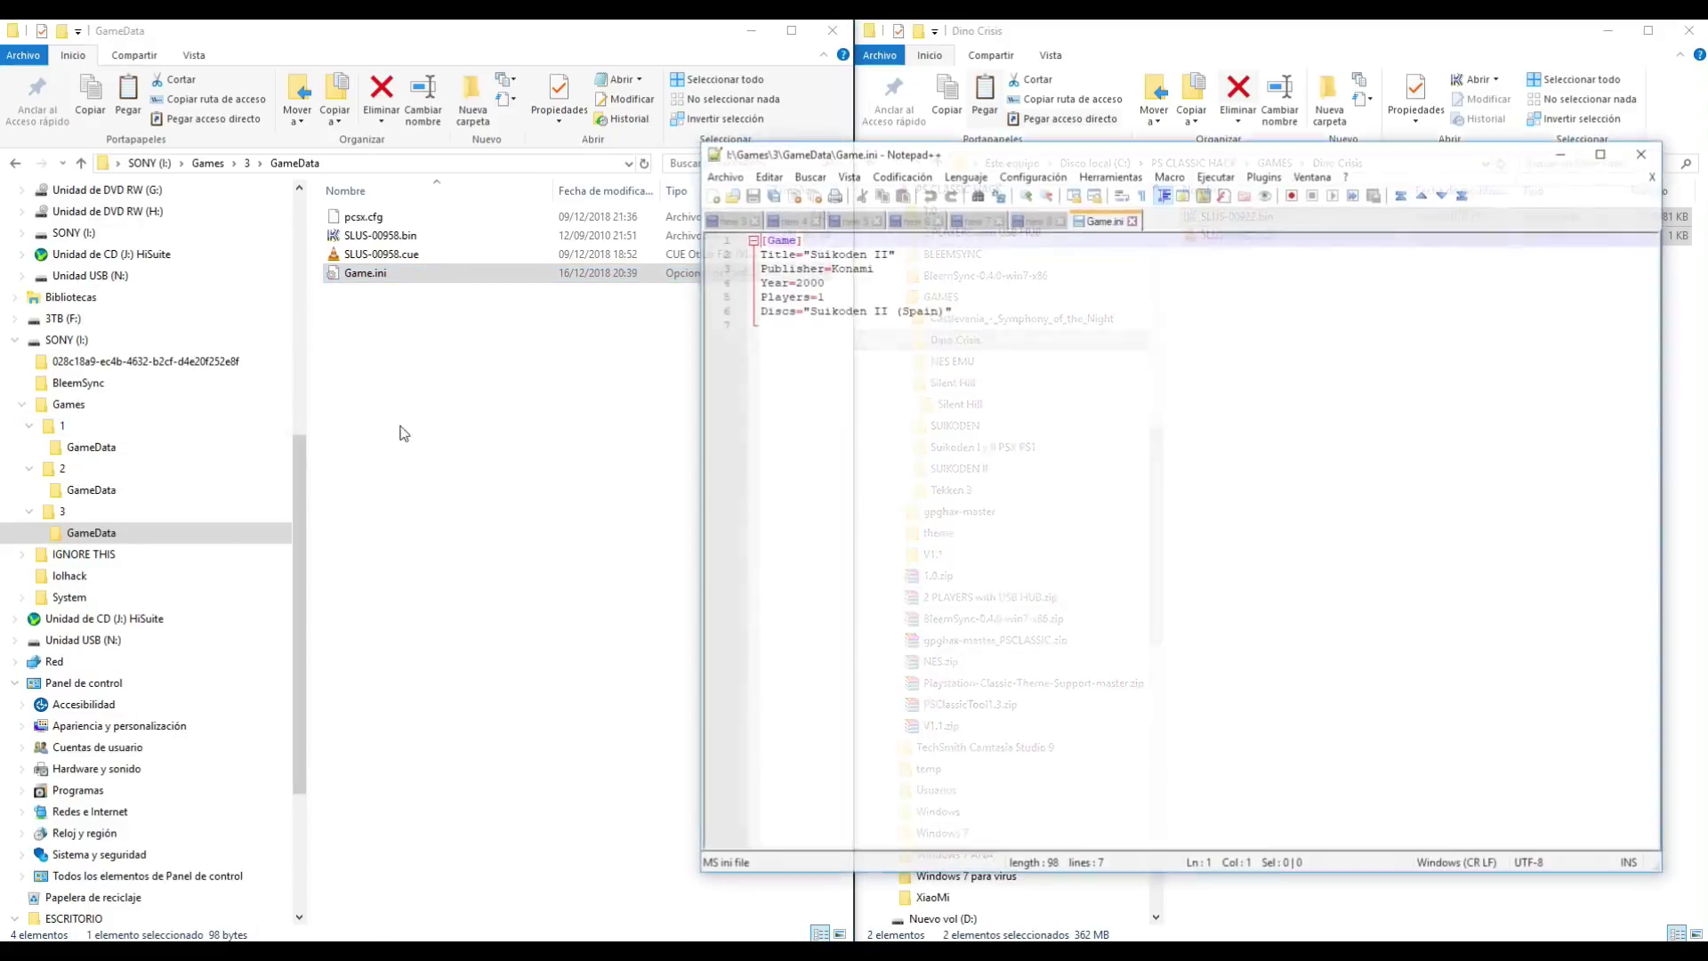
drag(810, 253, 887, 253)
key(ctrl+v)
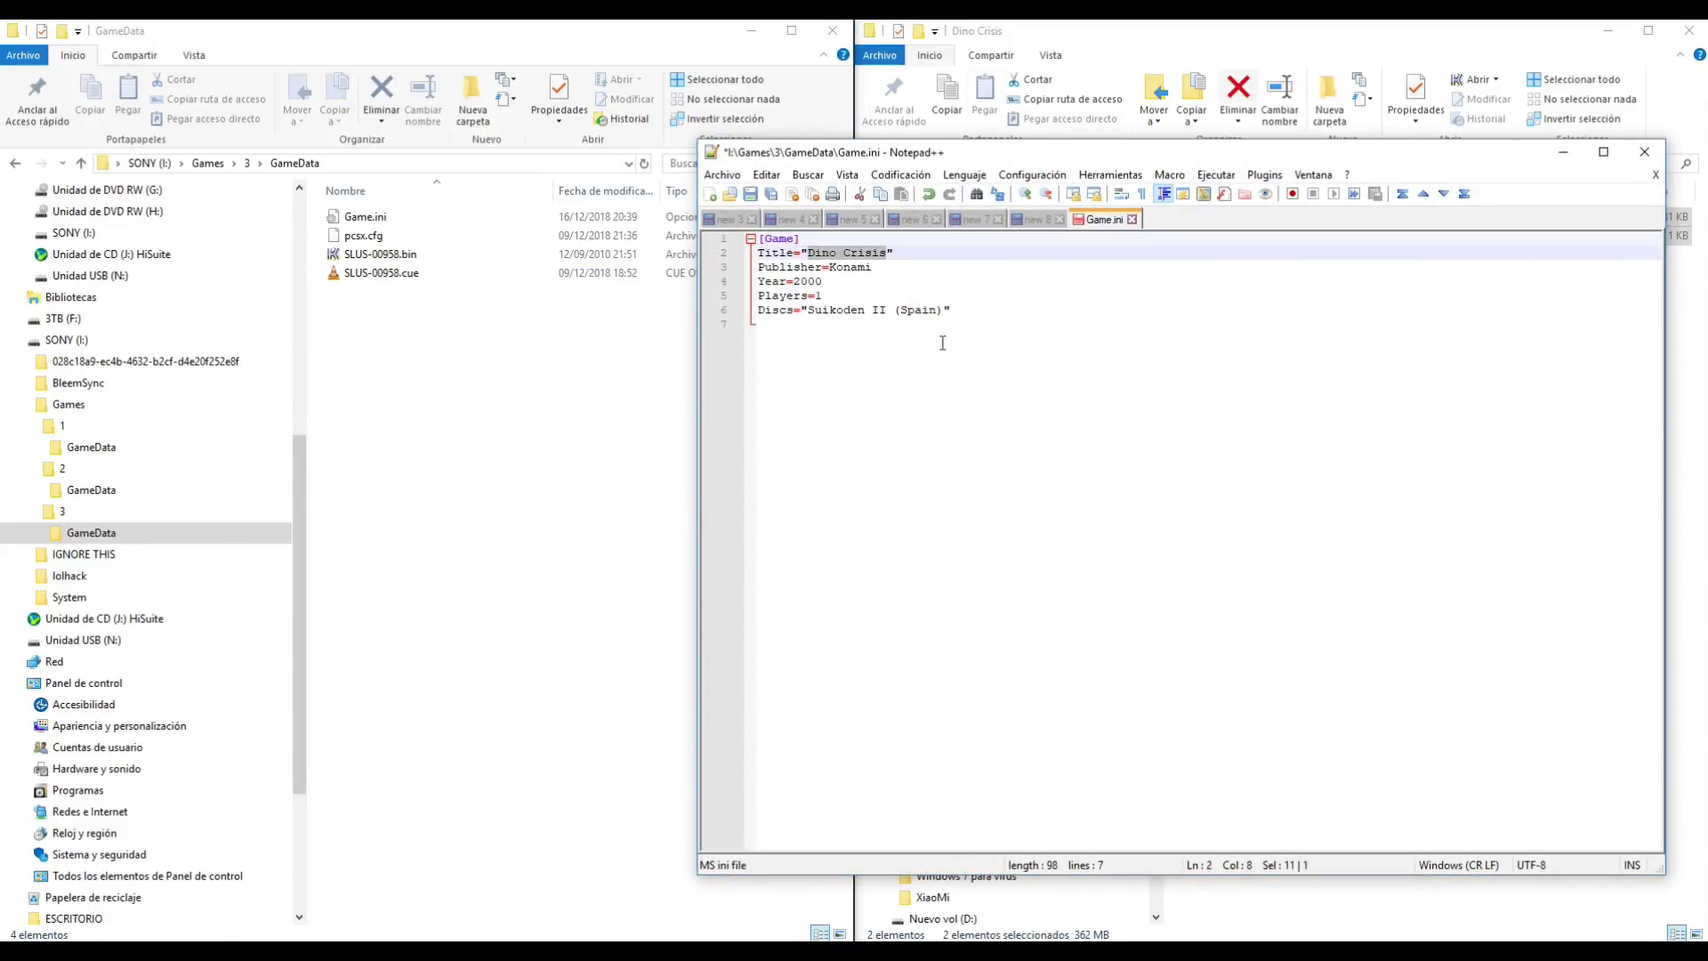
key(ctrl+z)
key(ctrl+z)
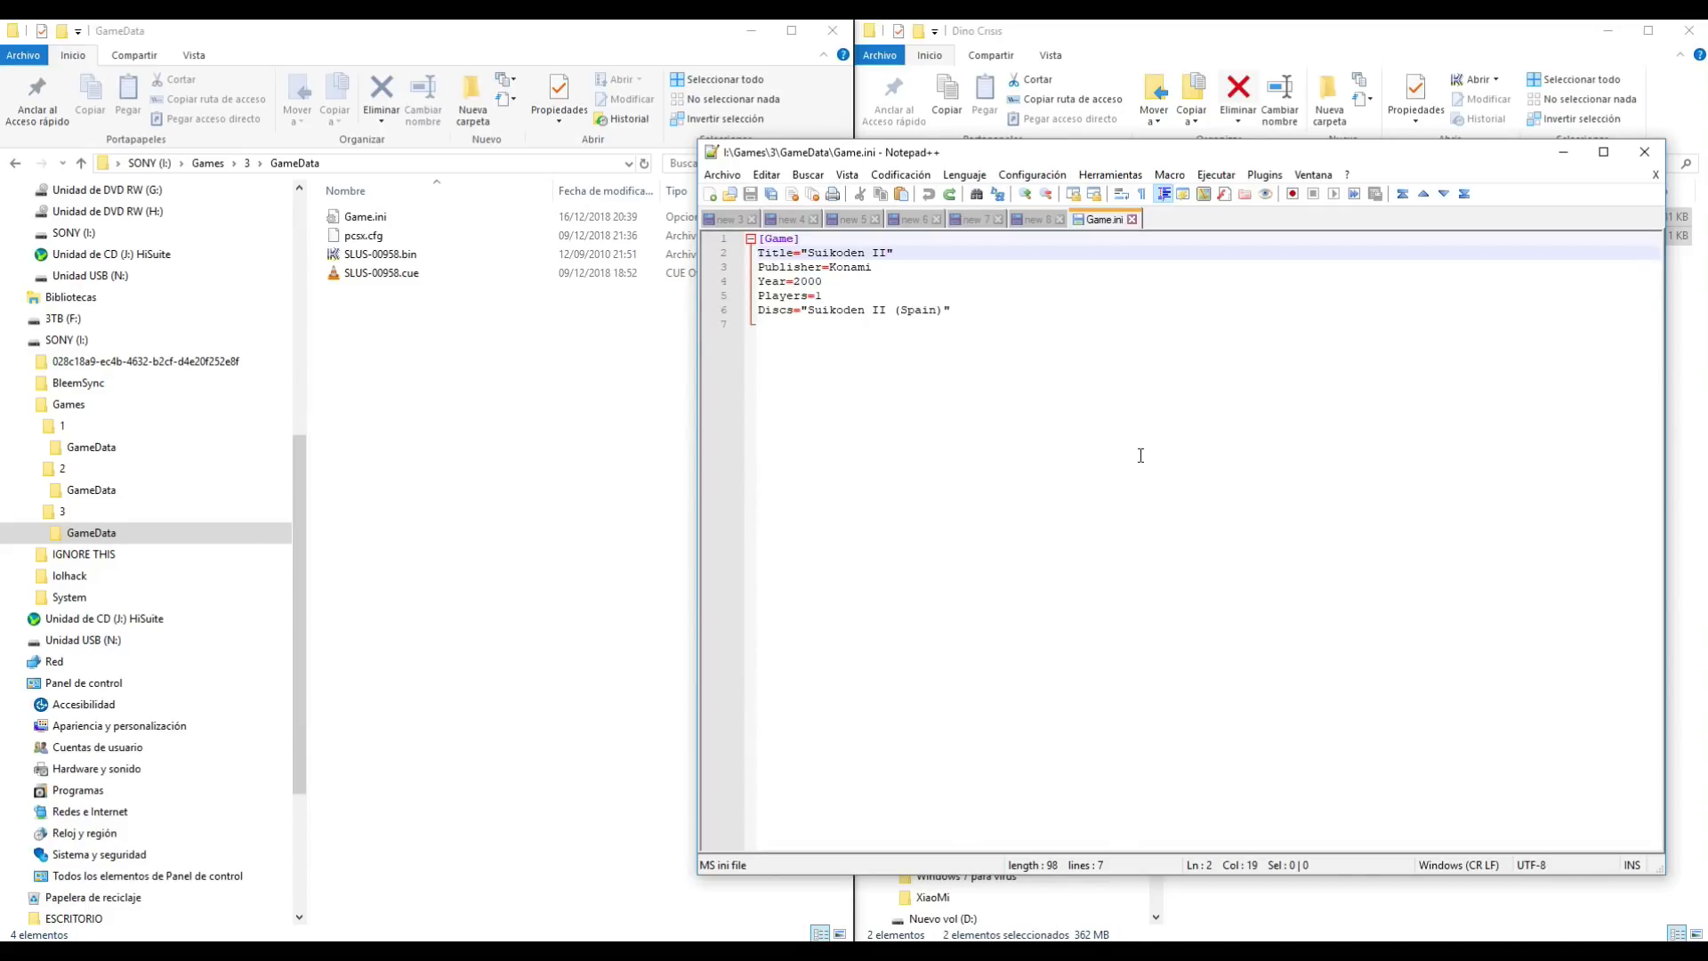
Step: Set the Title to "Dino Crisis" and the Publisher to capcom in Game.ini
key(BackSpace)
key(BackSpace)
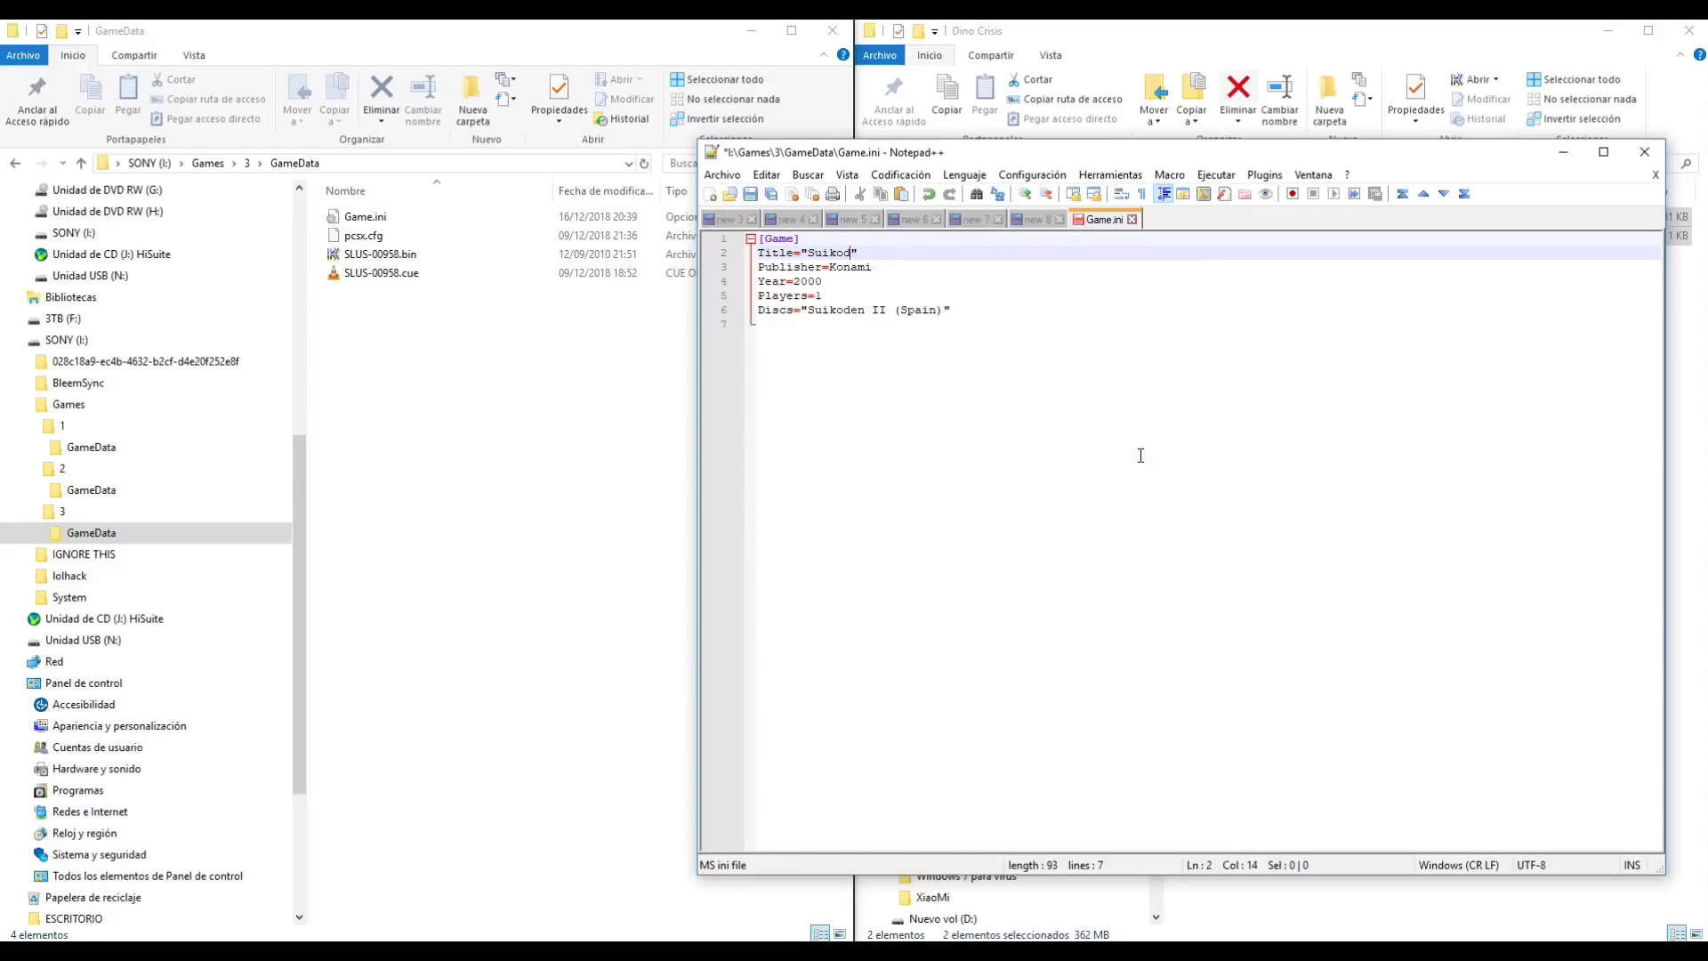
key(BackSpace)
key(BackSpace)
key(ctrl+v)
drag(830, 269, 873, 270)
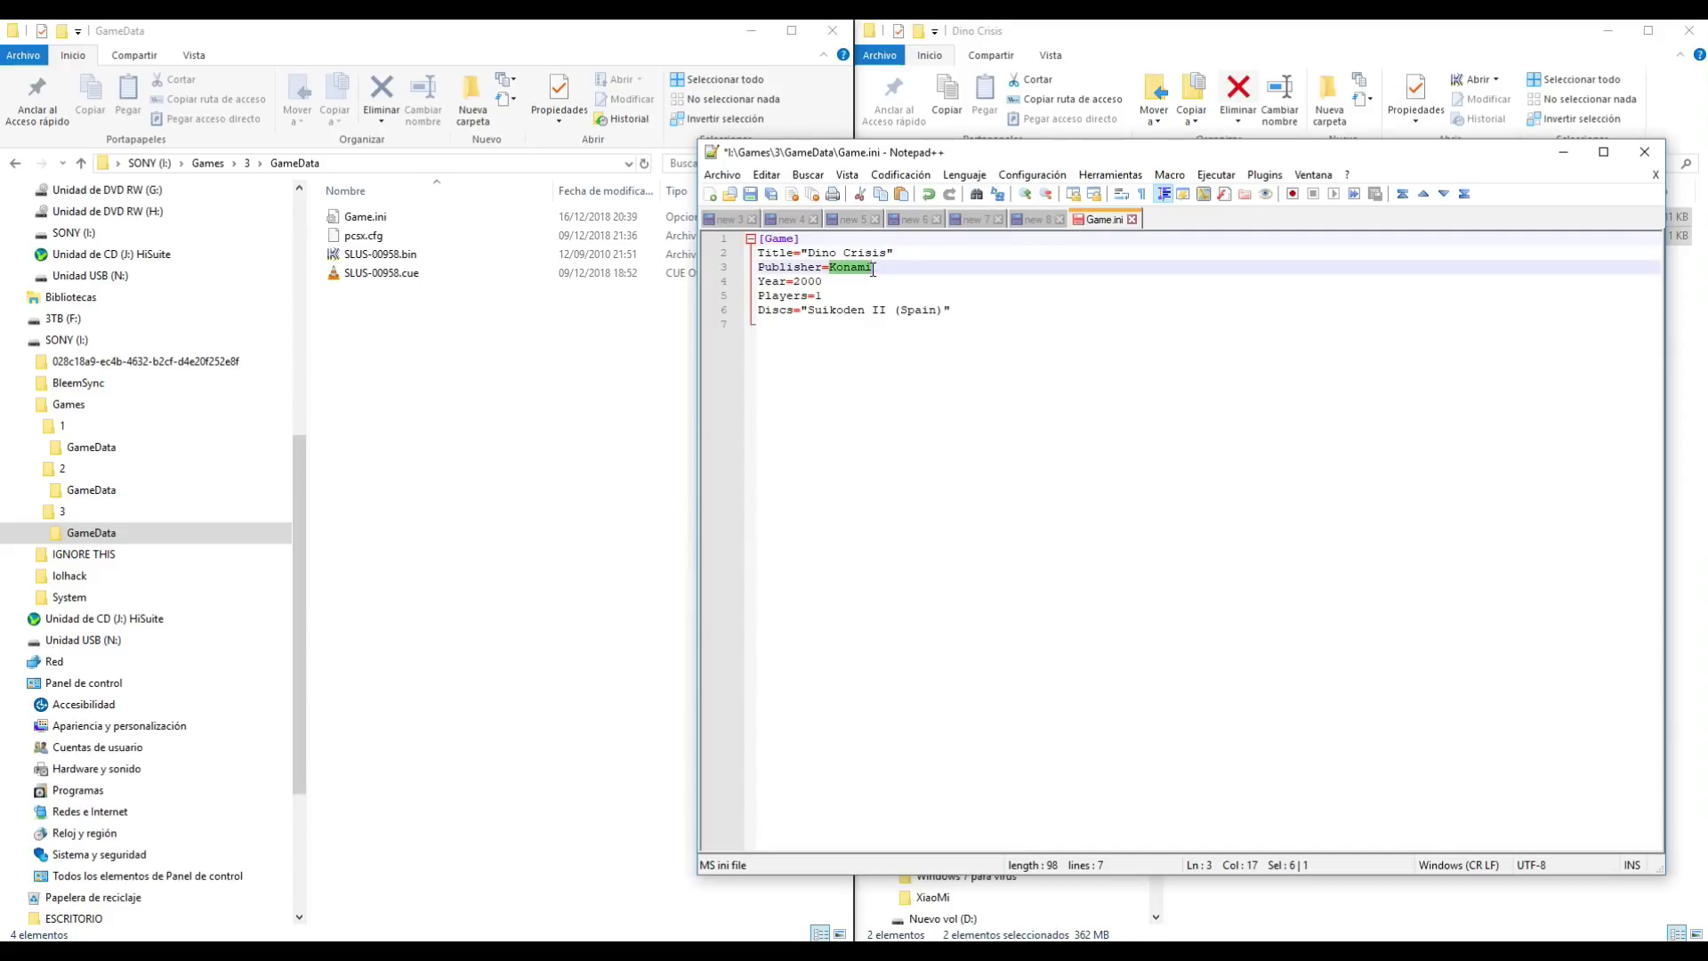
text(capc)
Step: Replace the Discs value in Game.ini with SLUS-00958, copied from the .bin file's name in Games\3\GameData
click(810, 311)
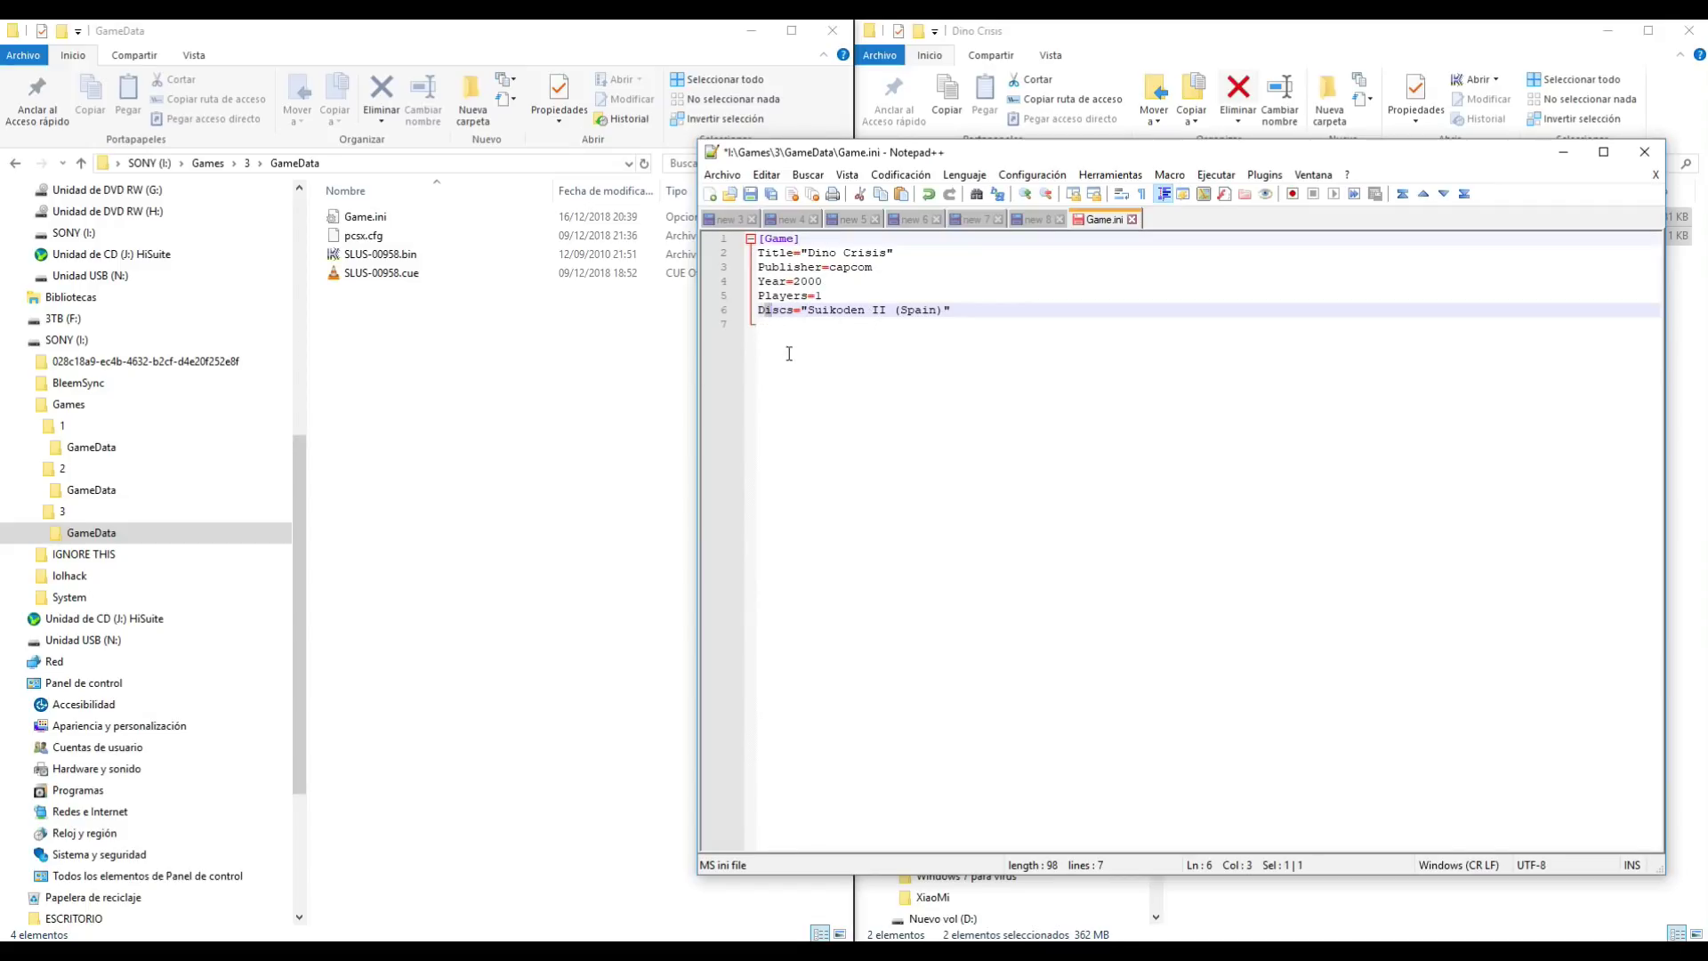
drag(759, 311, 795, 317)
click(808, 310)
drag(809, 311, 932, 312)
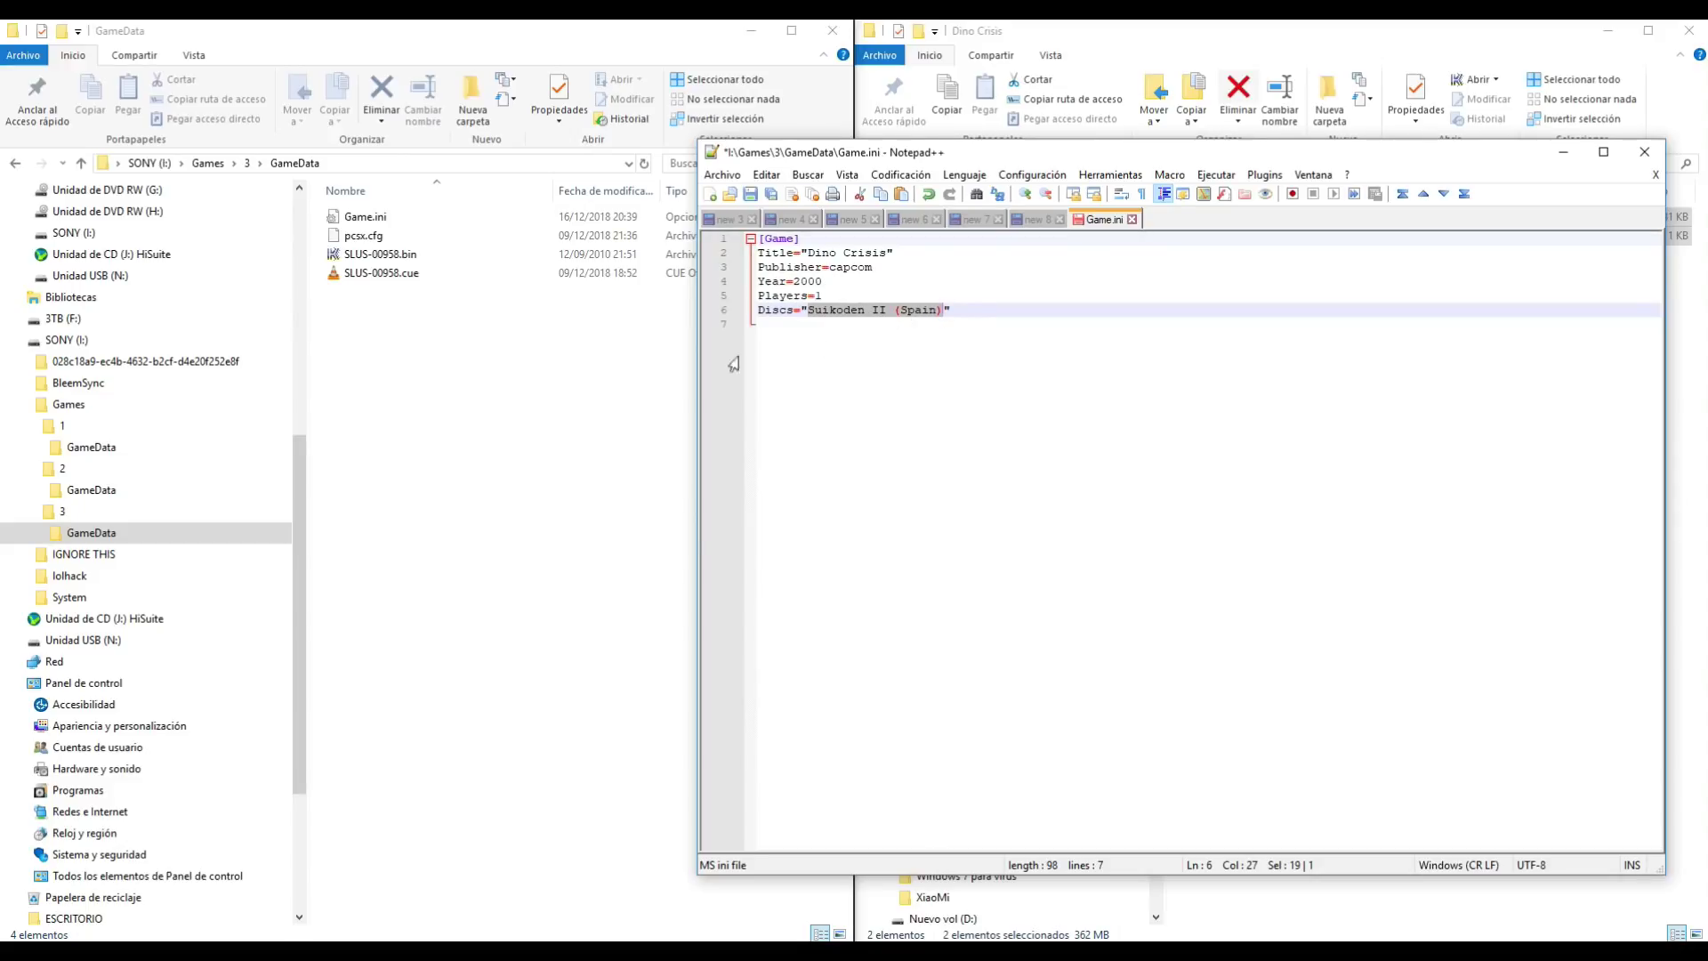
click(387, 256)
key(ctrl+f)
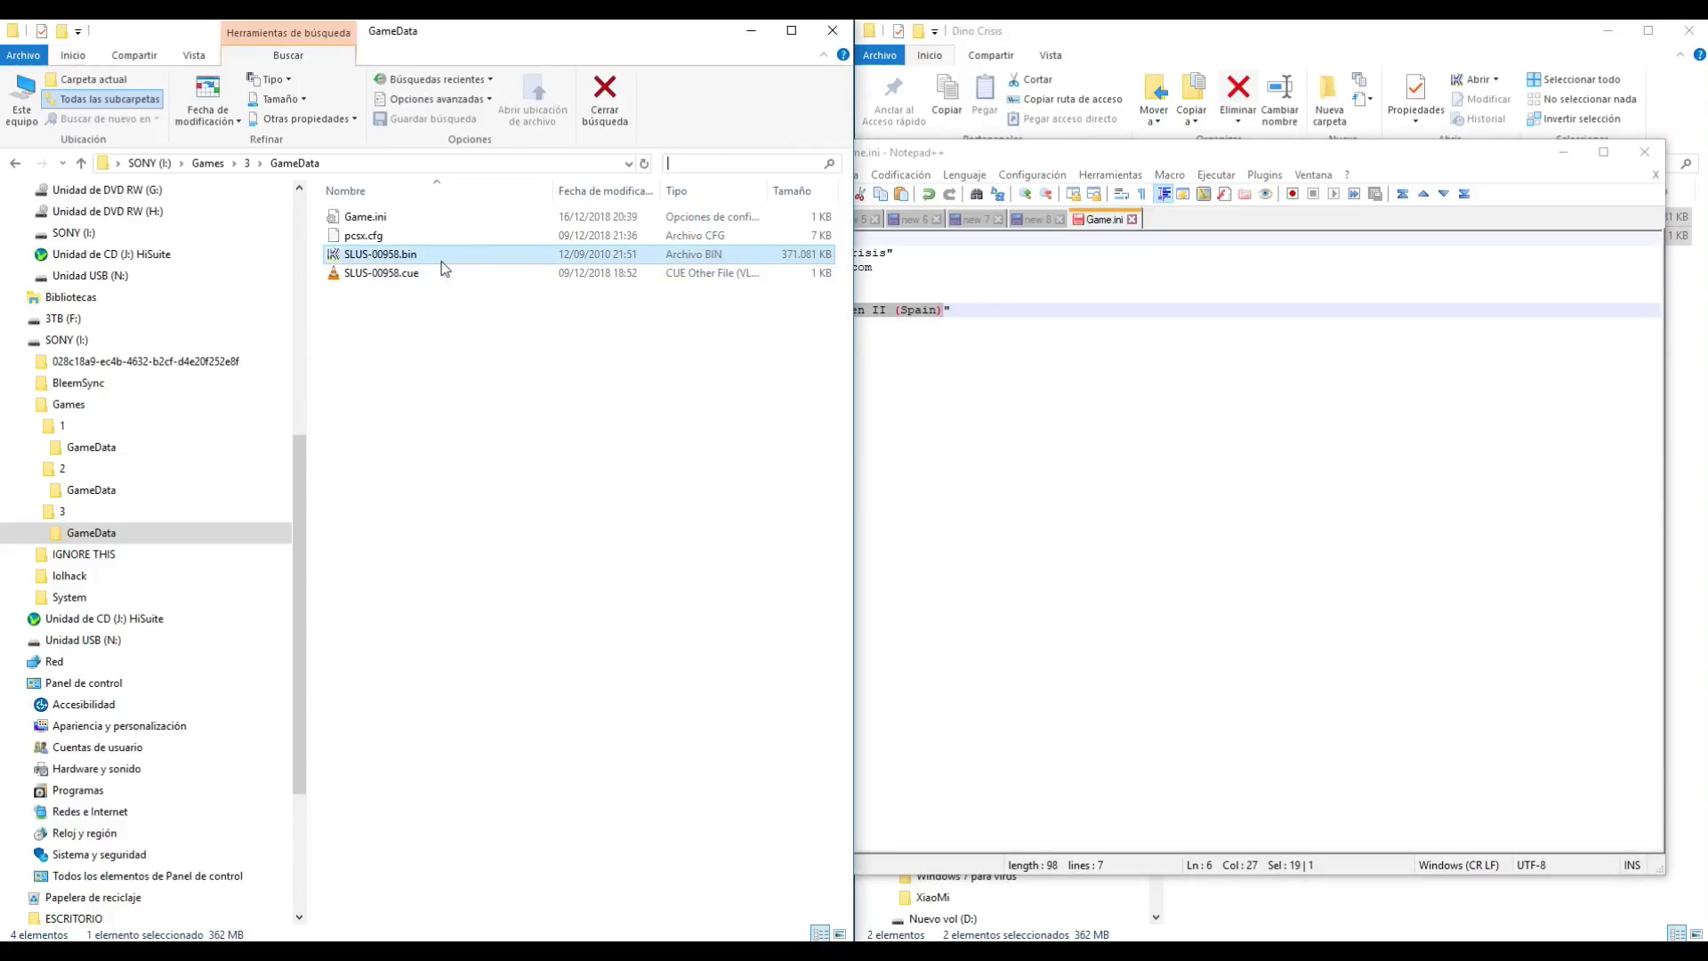
click(392, 256)
key(ctrl+c)
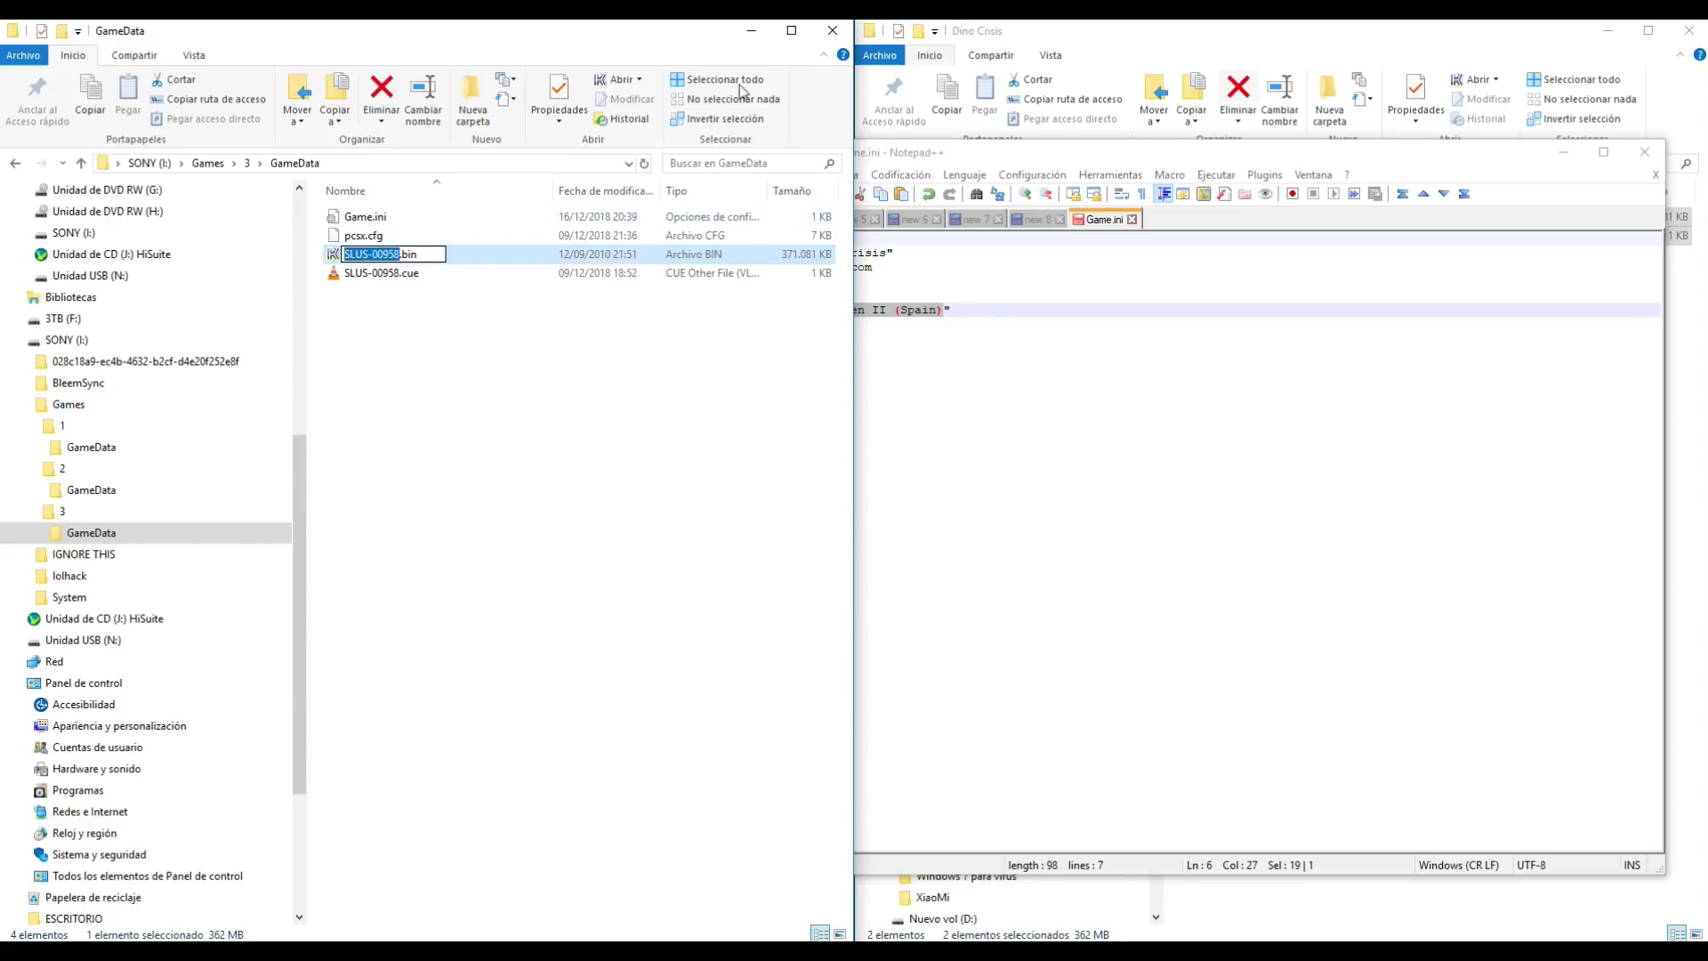
click(1023, 339)
drag(809, 311, 946, 311)
key(BackSpace)
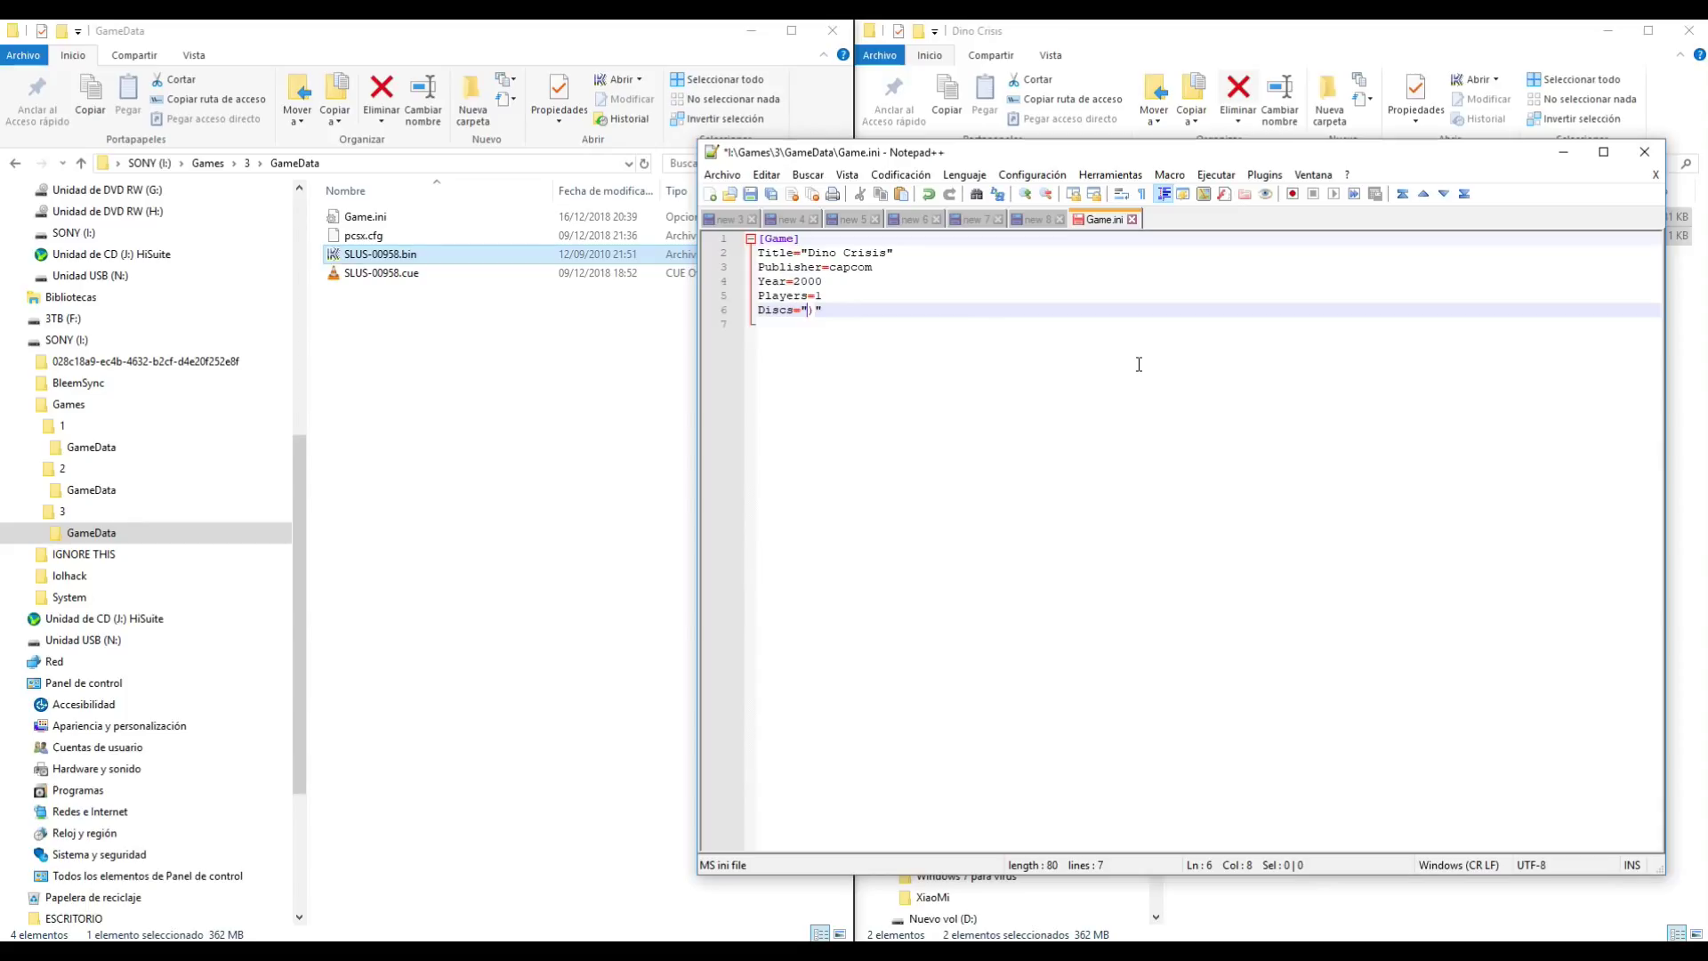
key(Delete)
key(ctrl+v)
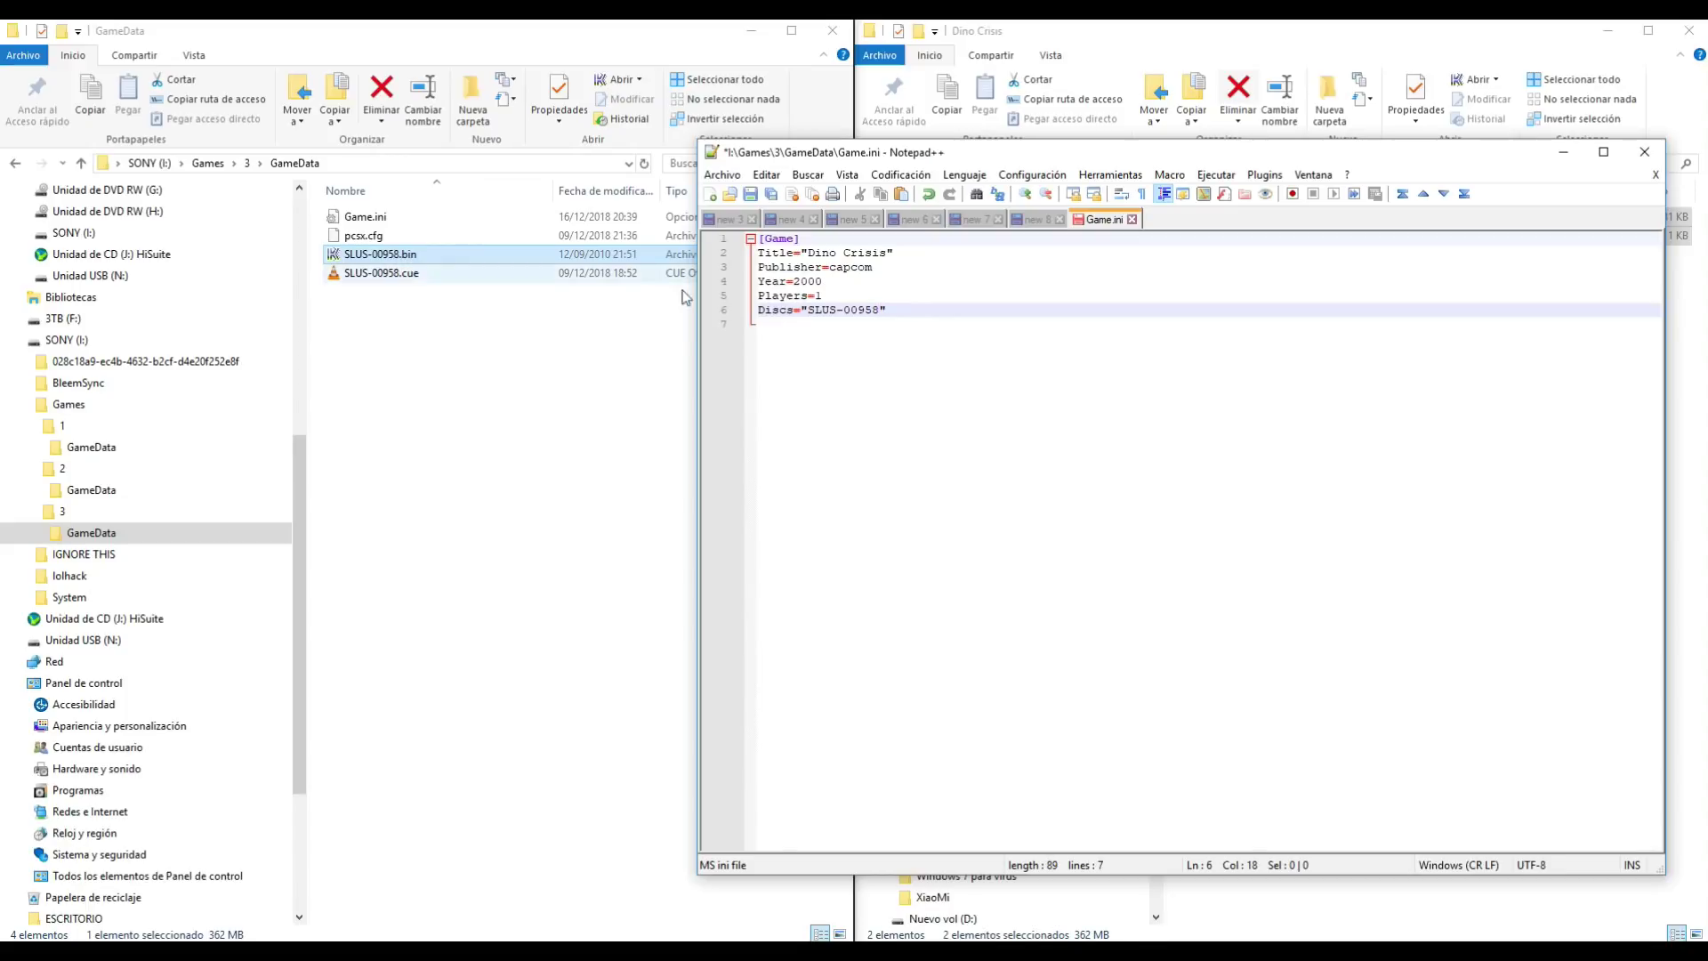
Step: Save Game.ini and close Notepad++
key(Down)
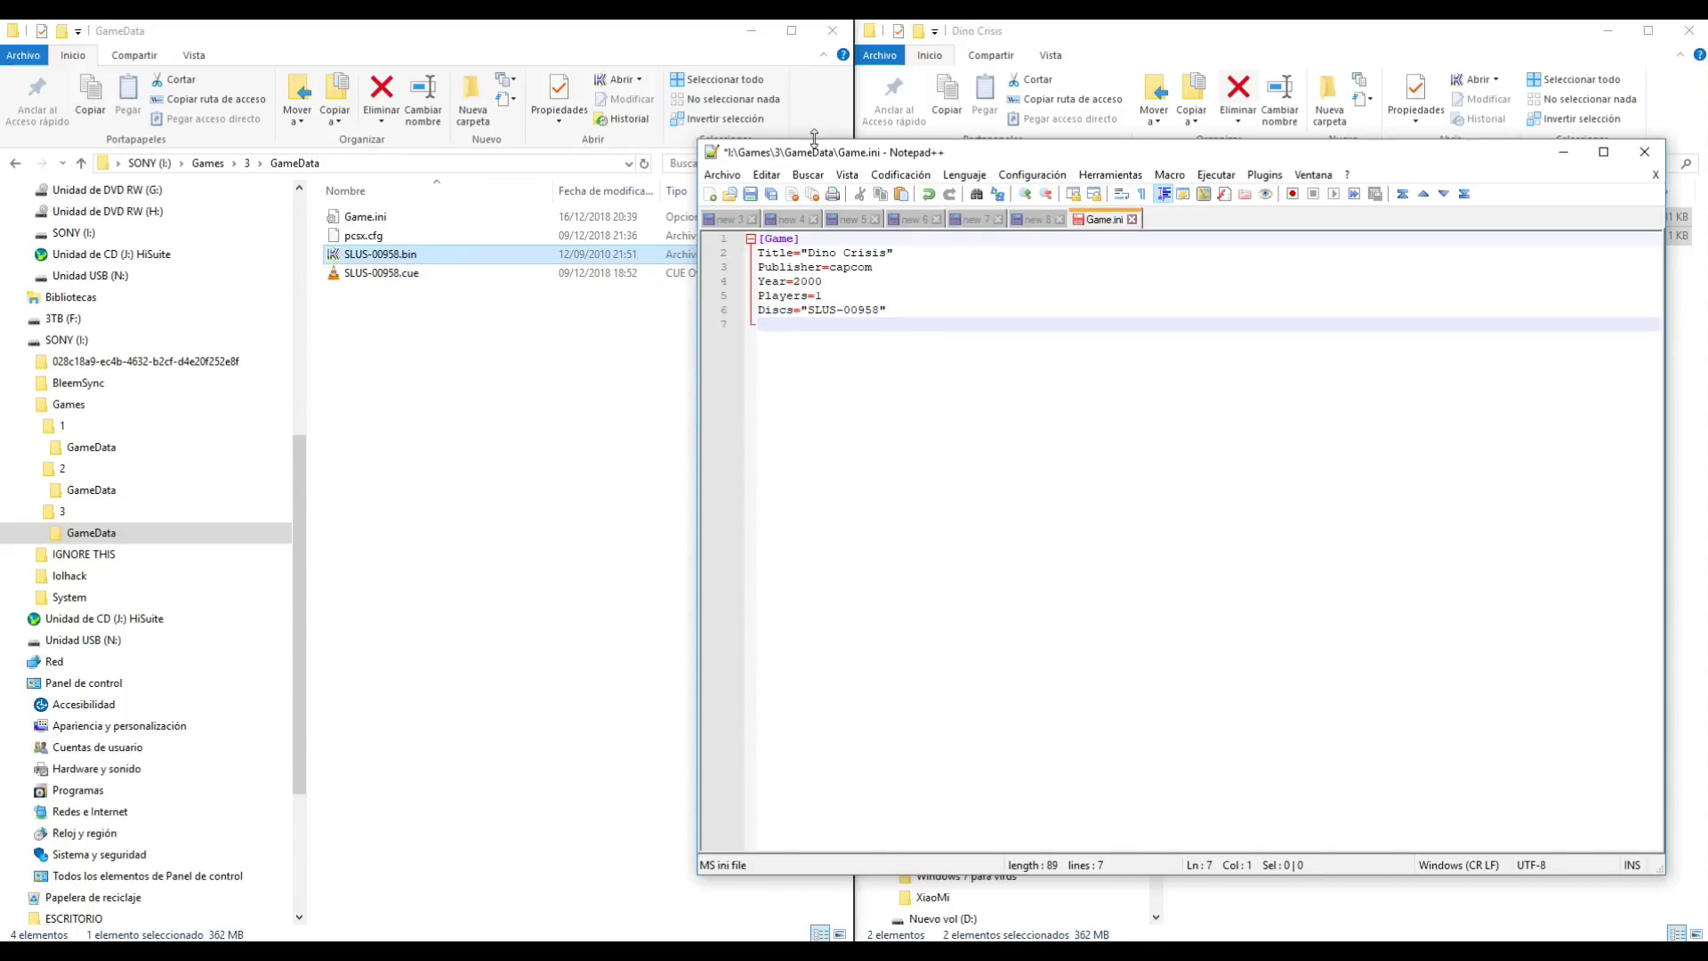
drag(808, 311, 880, 313)
click(839, 327)
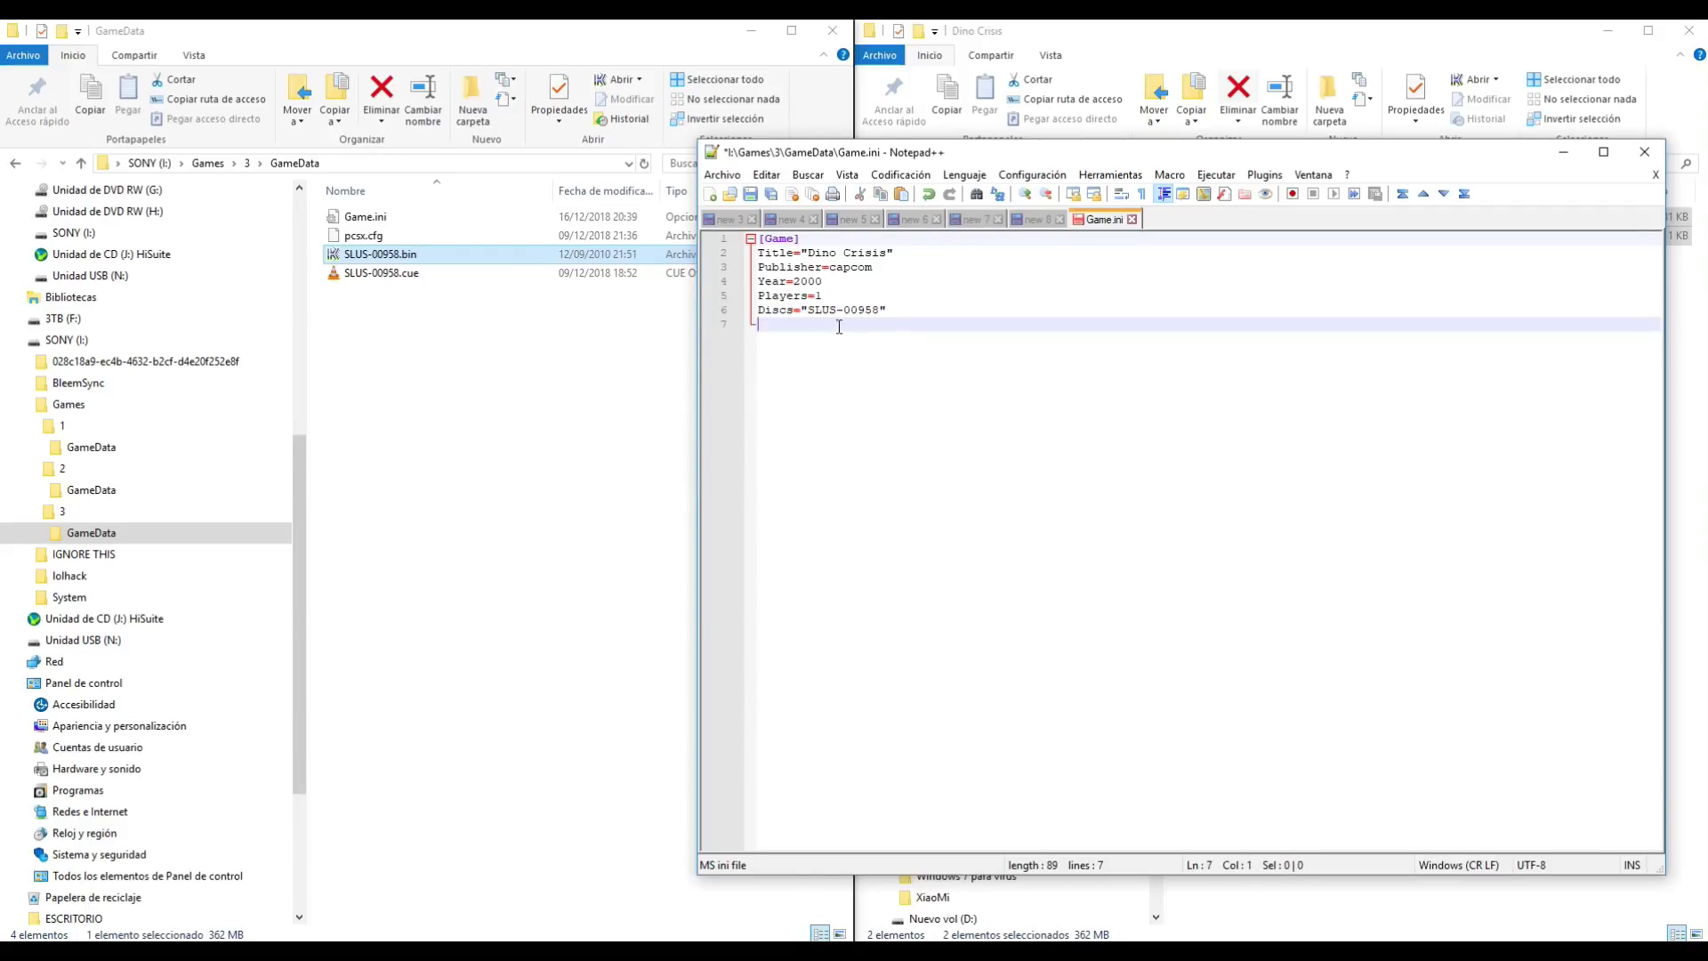
click(750, 194)
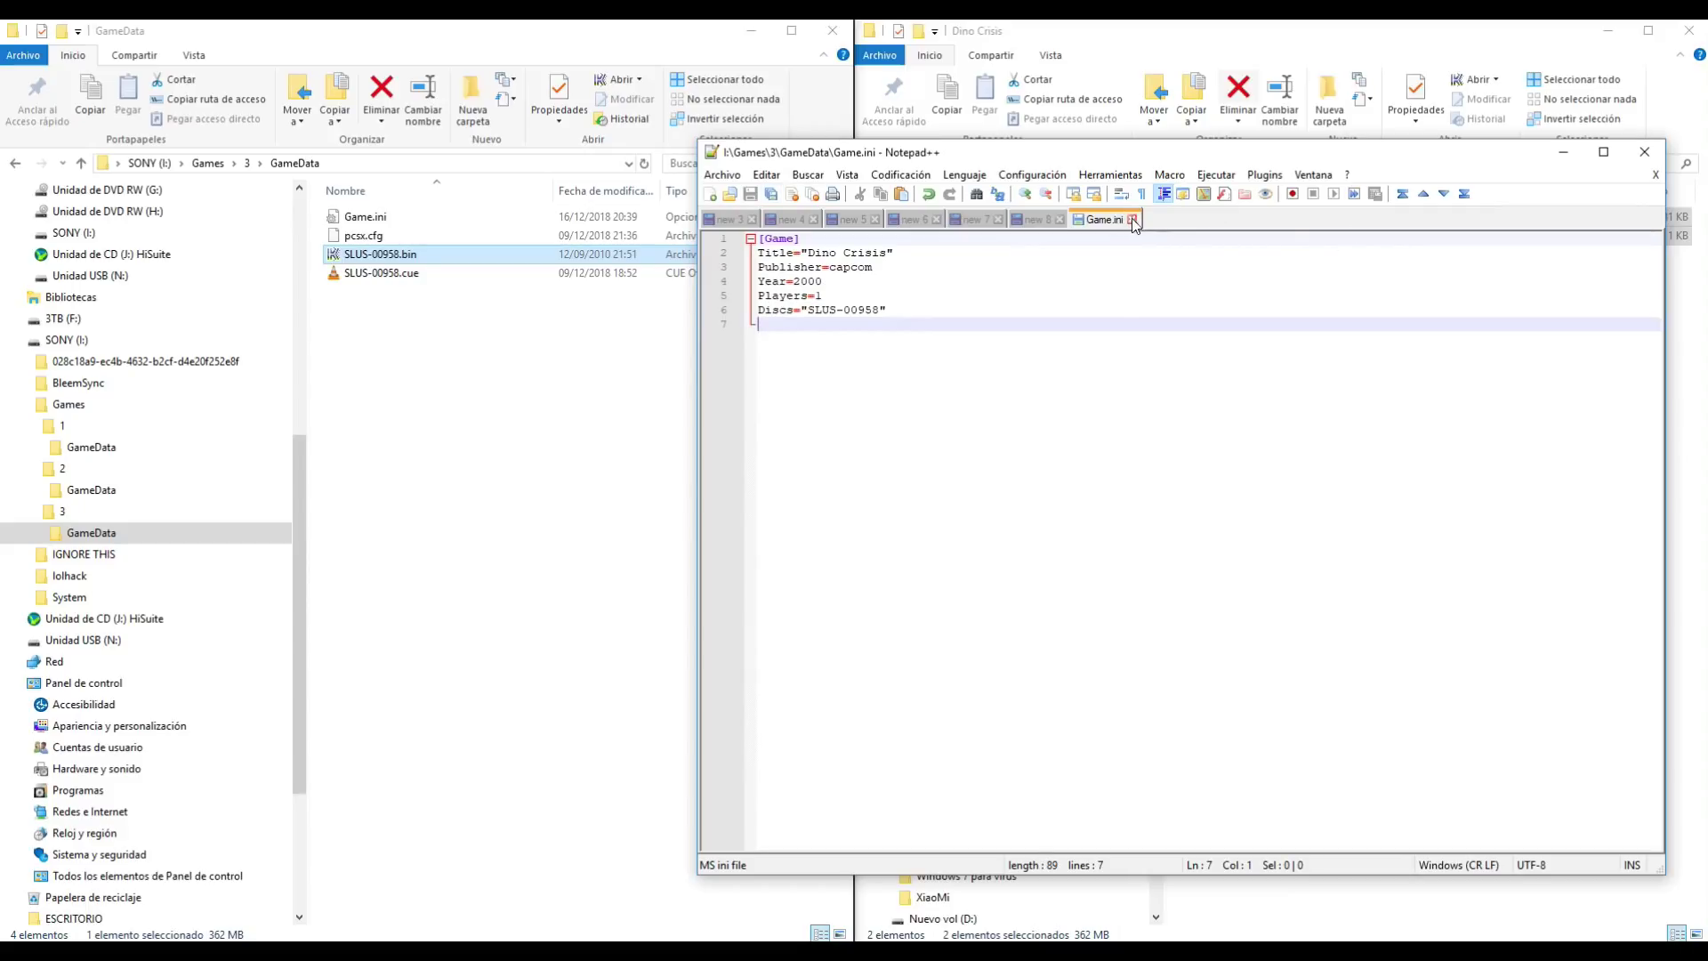
click(1645, 153)
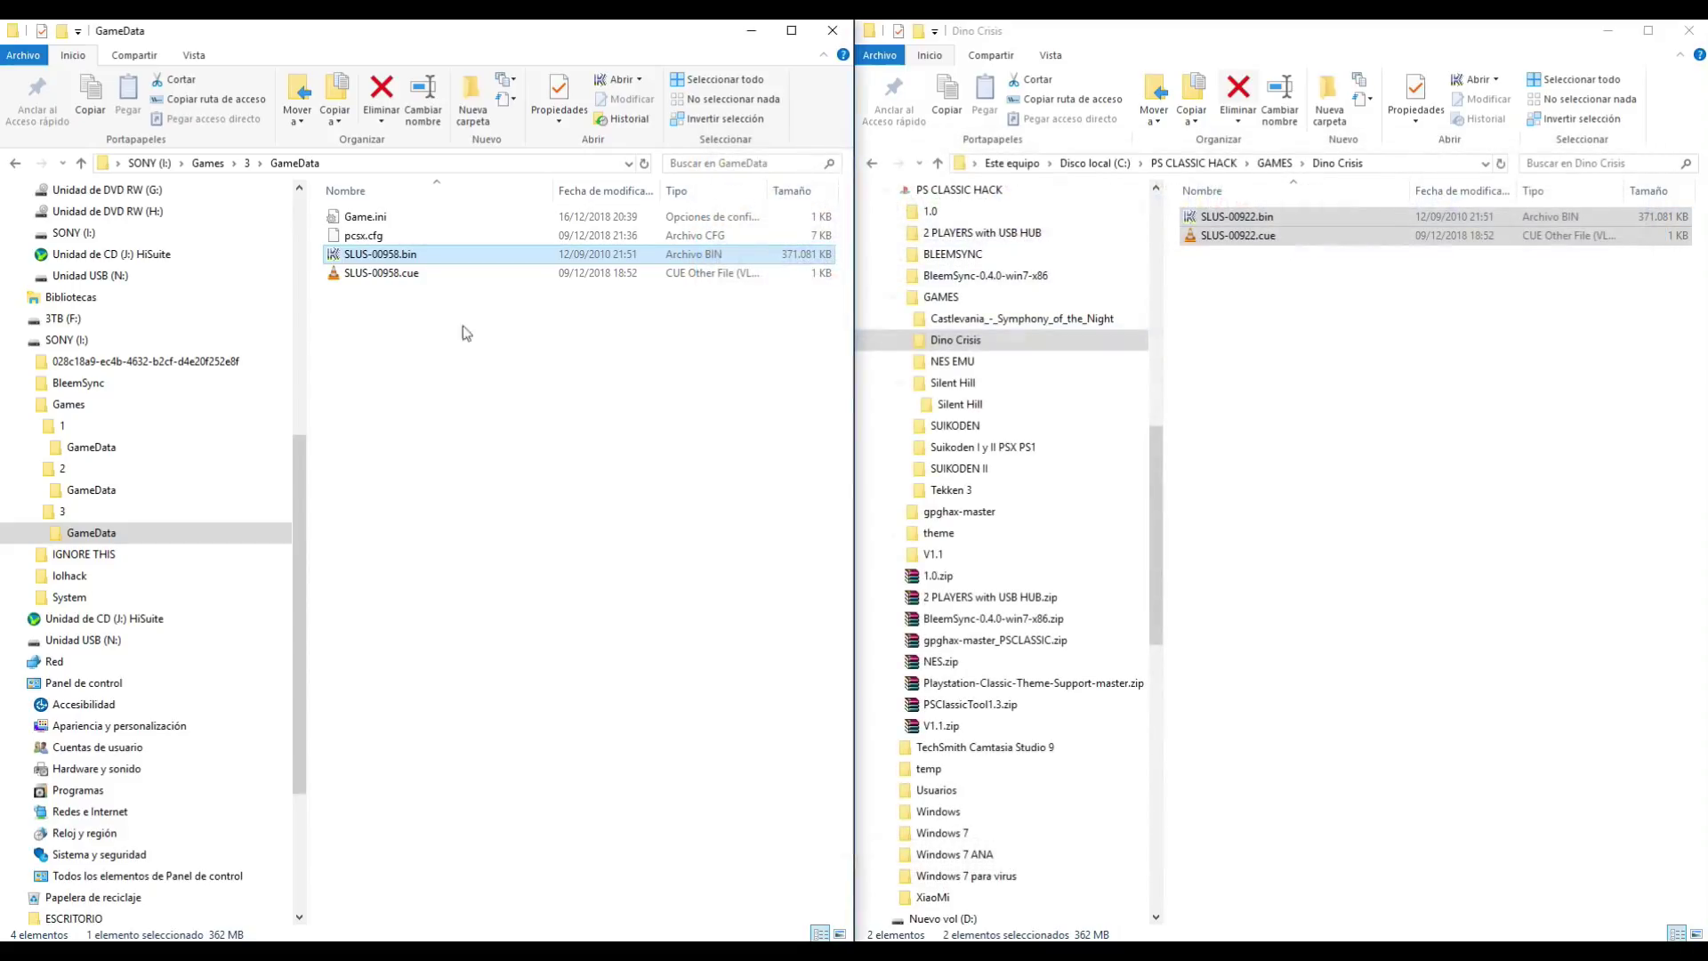
click(496, 325)
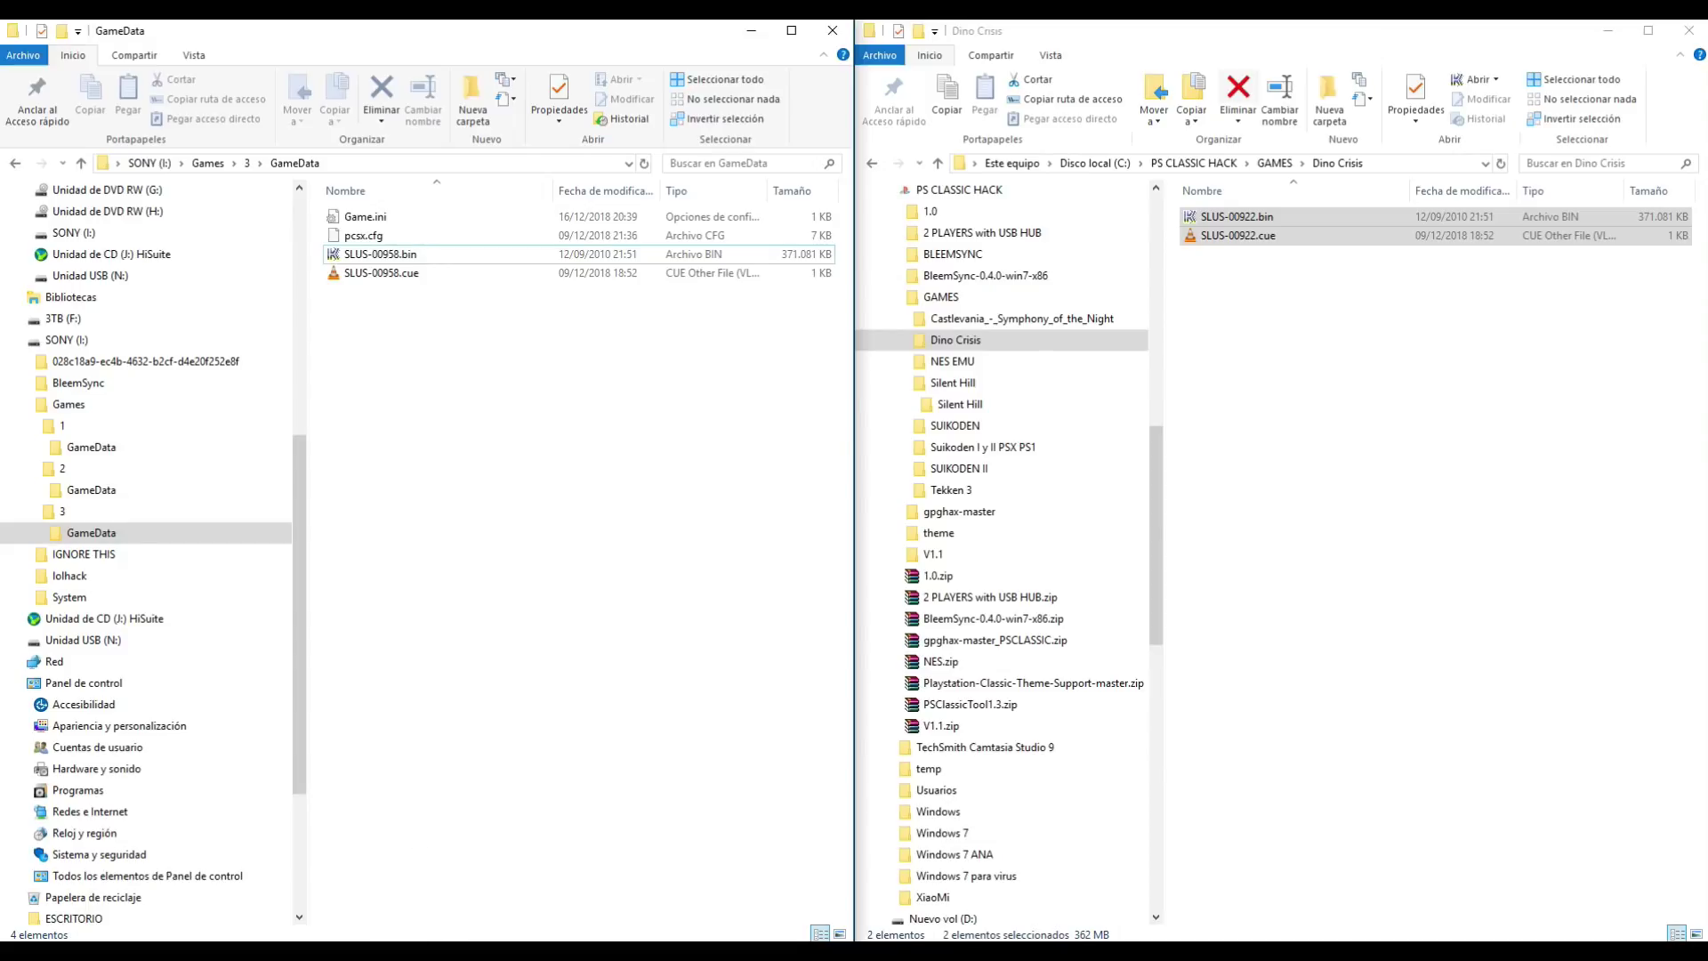
Step: Switch to Chrome and open Google in a new tab
click(488, 869)
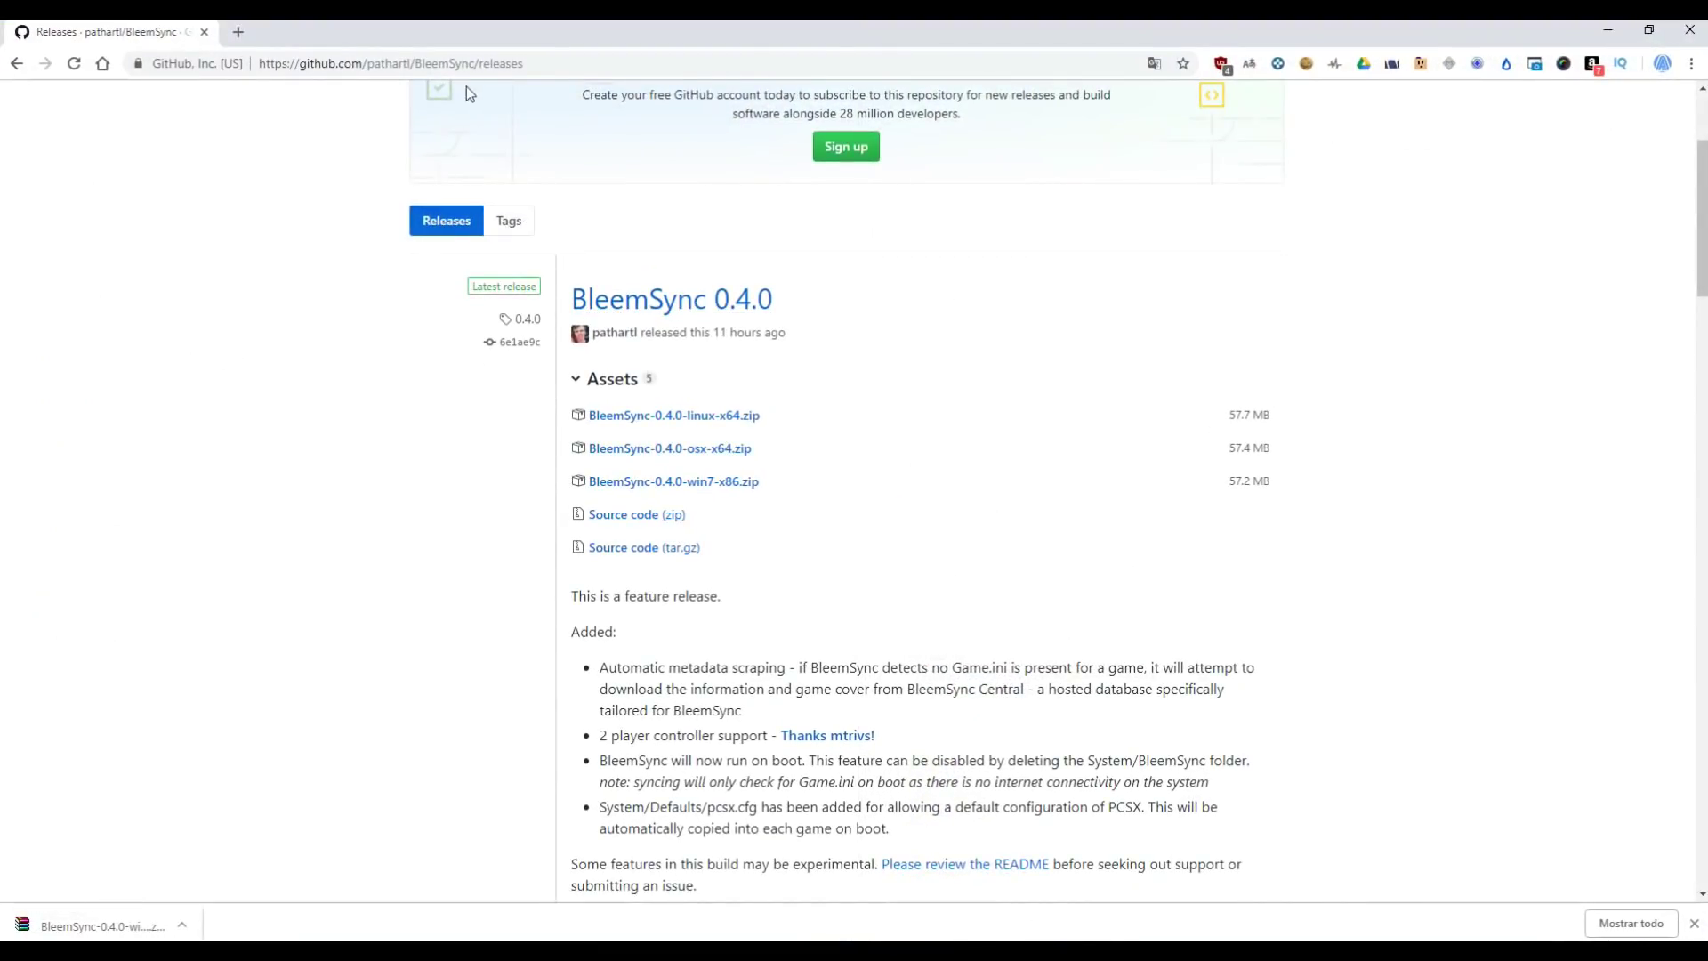
key(ctrl+t)
text(goog)
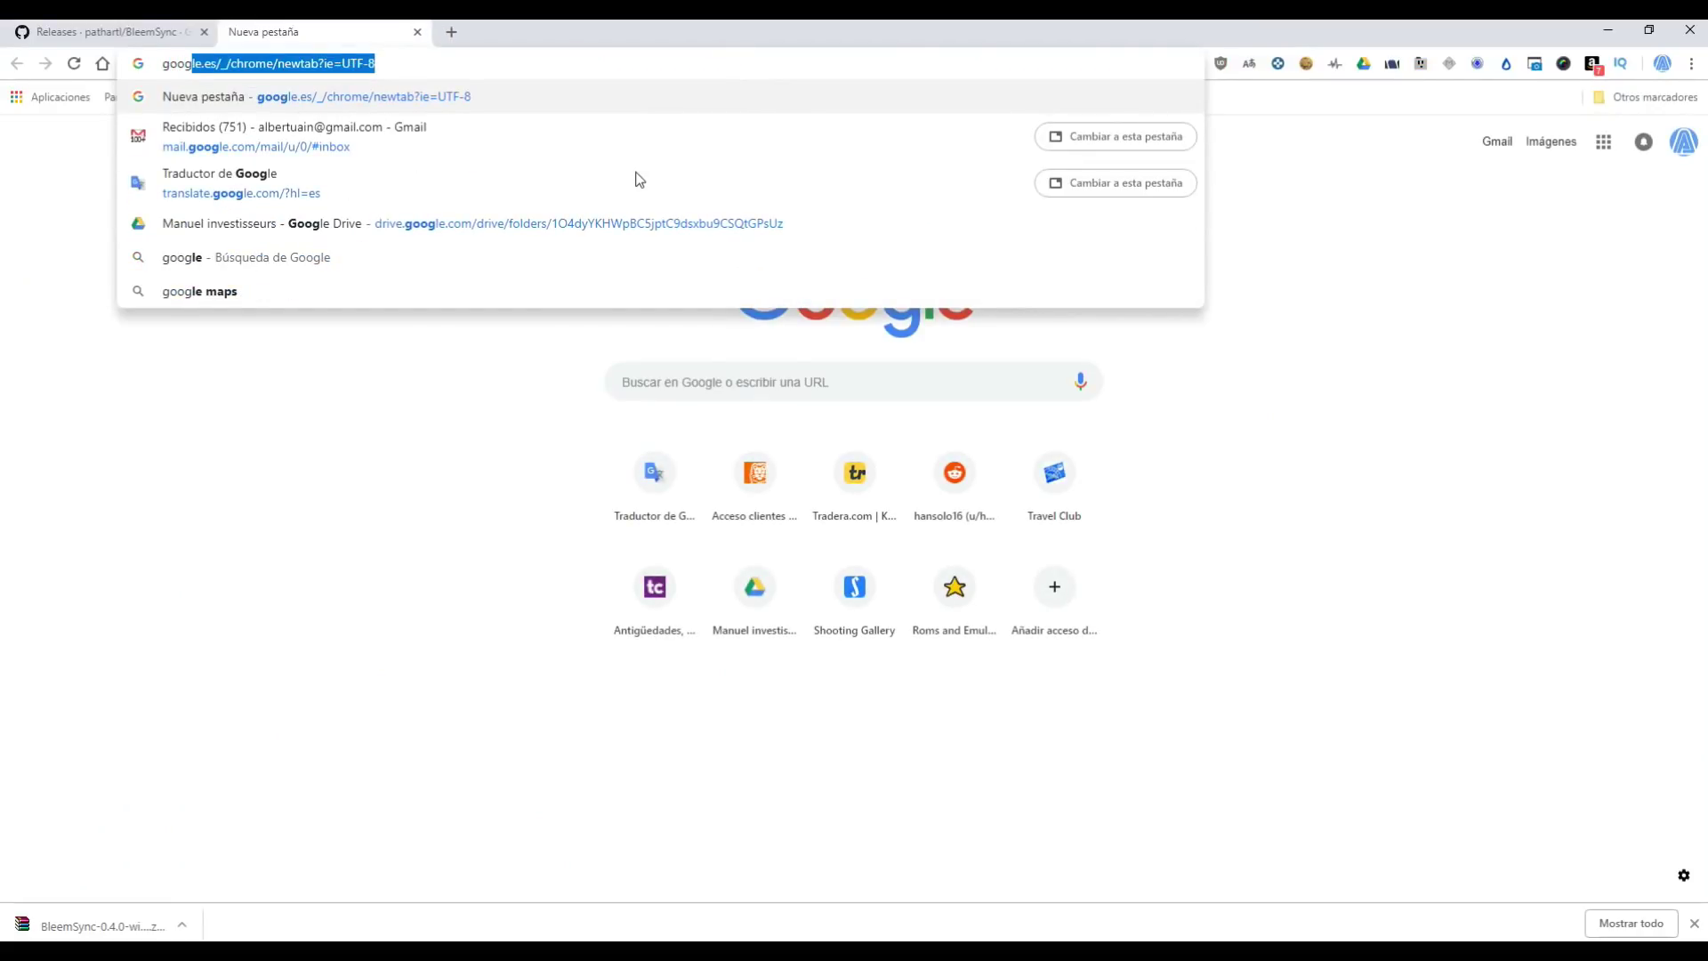
key(Return)
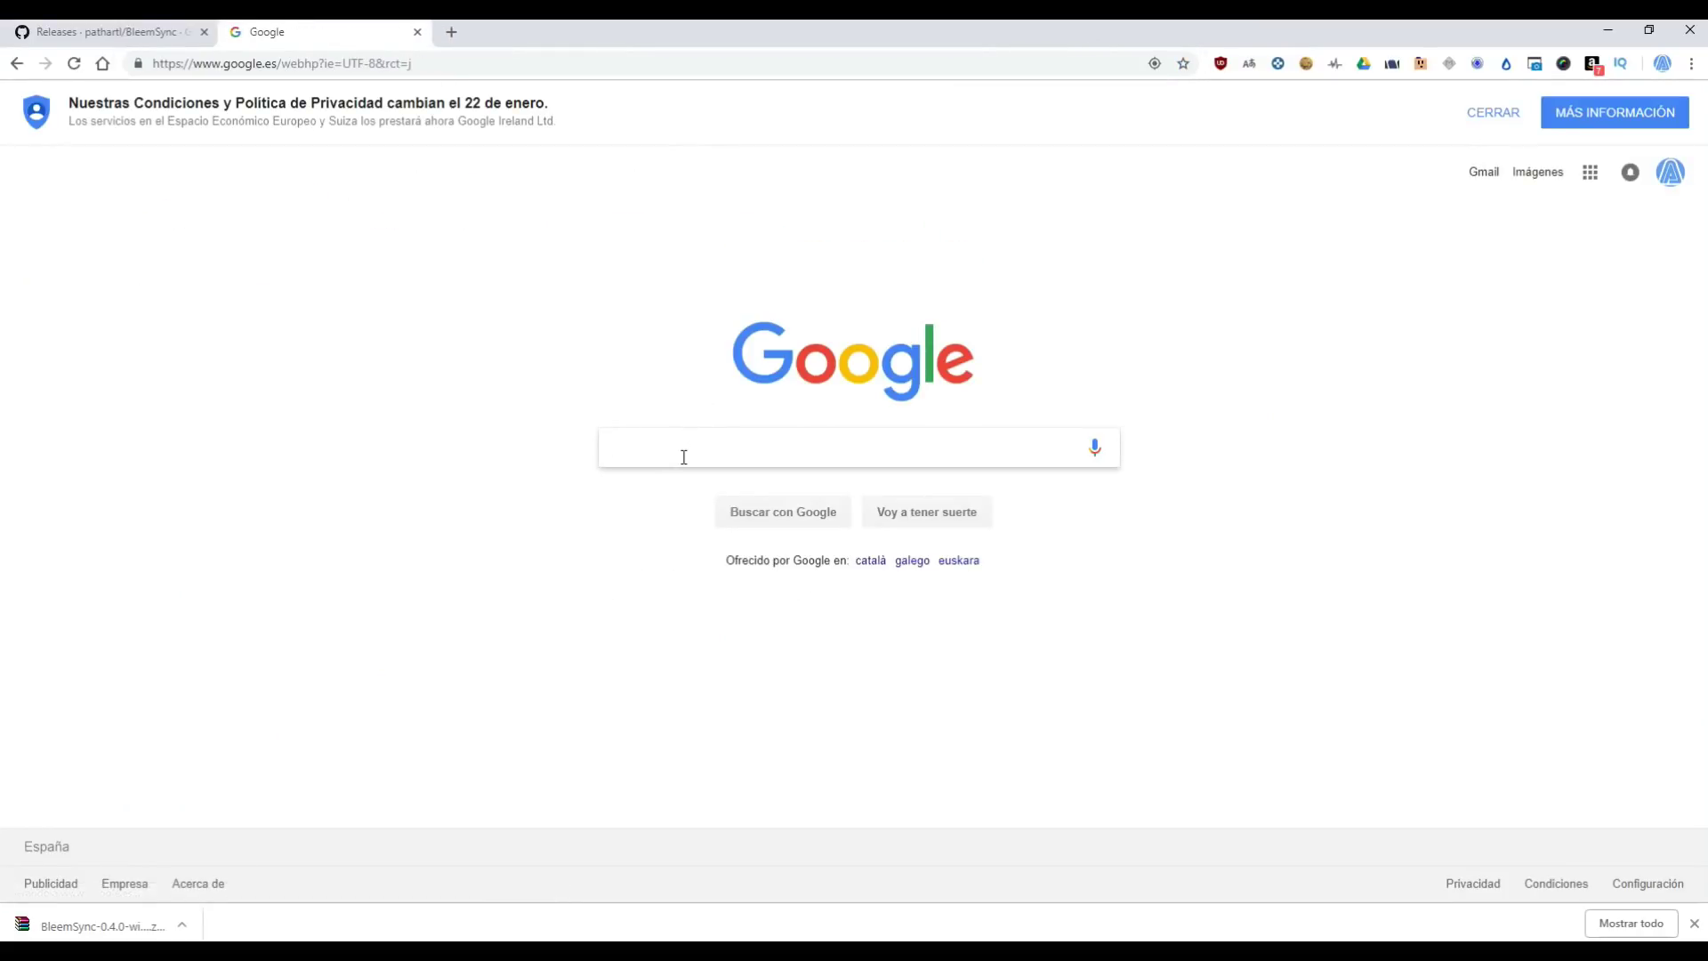
Step: Search Google for "dino crisis ps1 cover" and show the image results
click(684, 457)
text(dino)
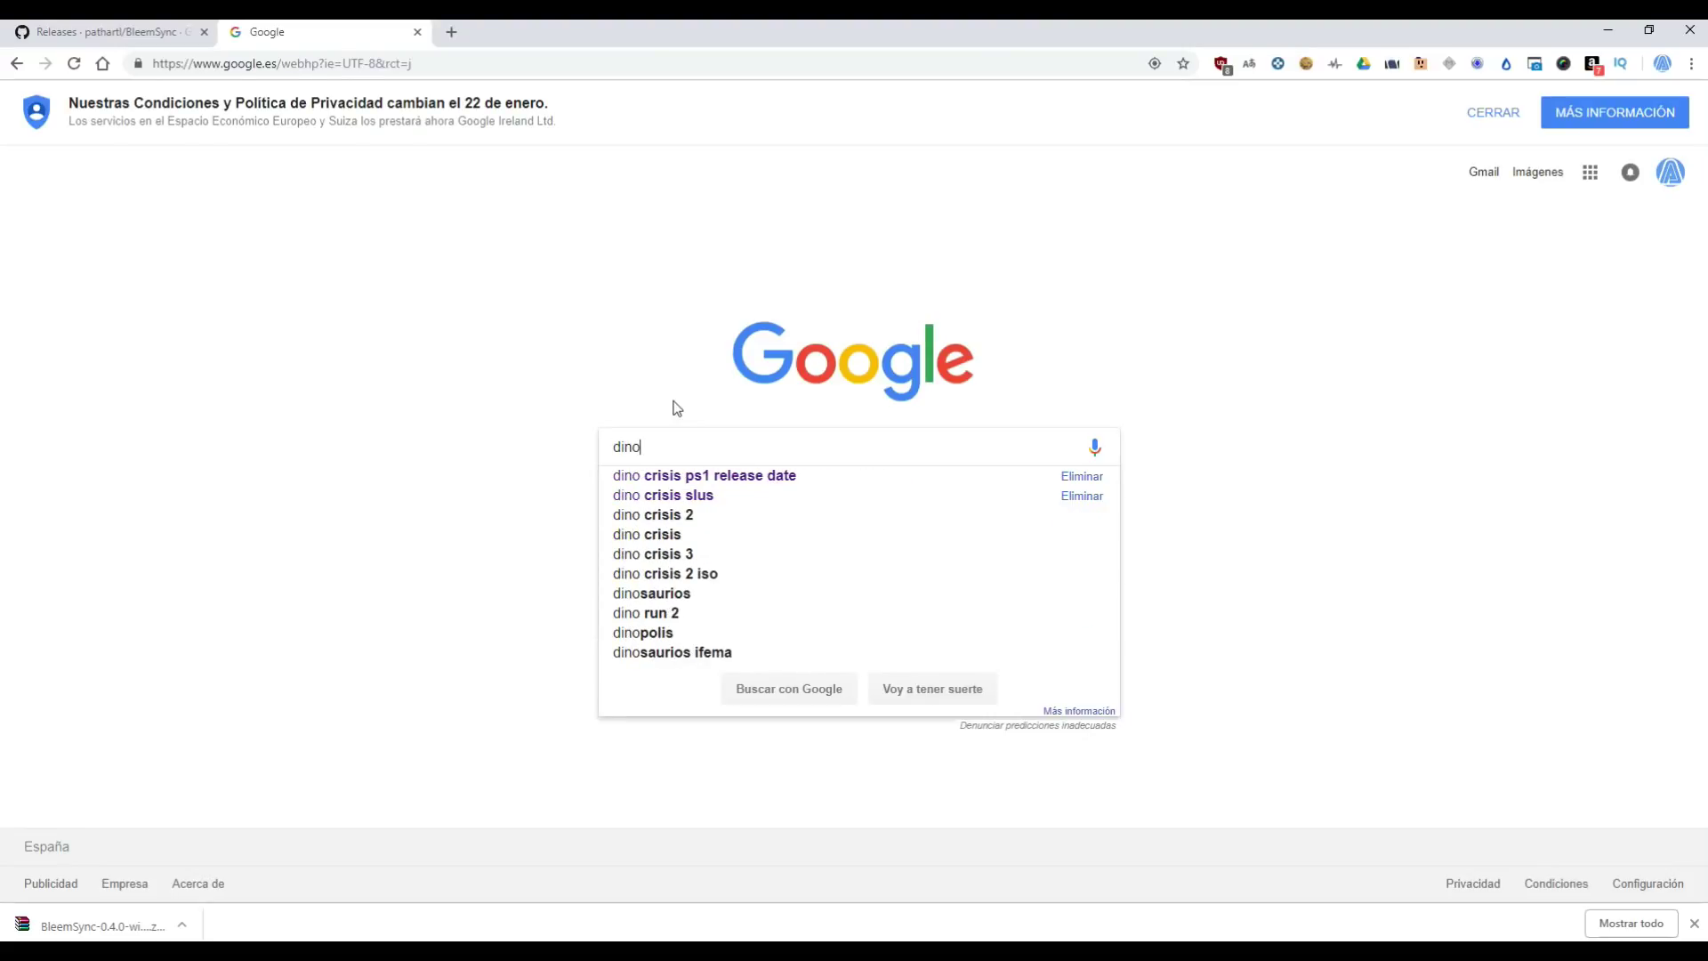
text( crisis p)
text(s1 )
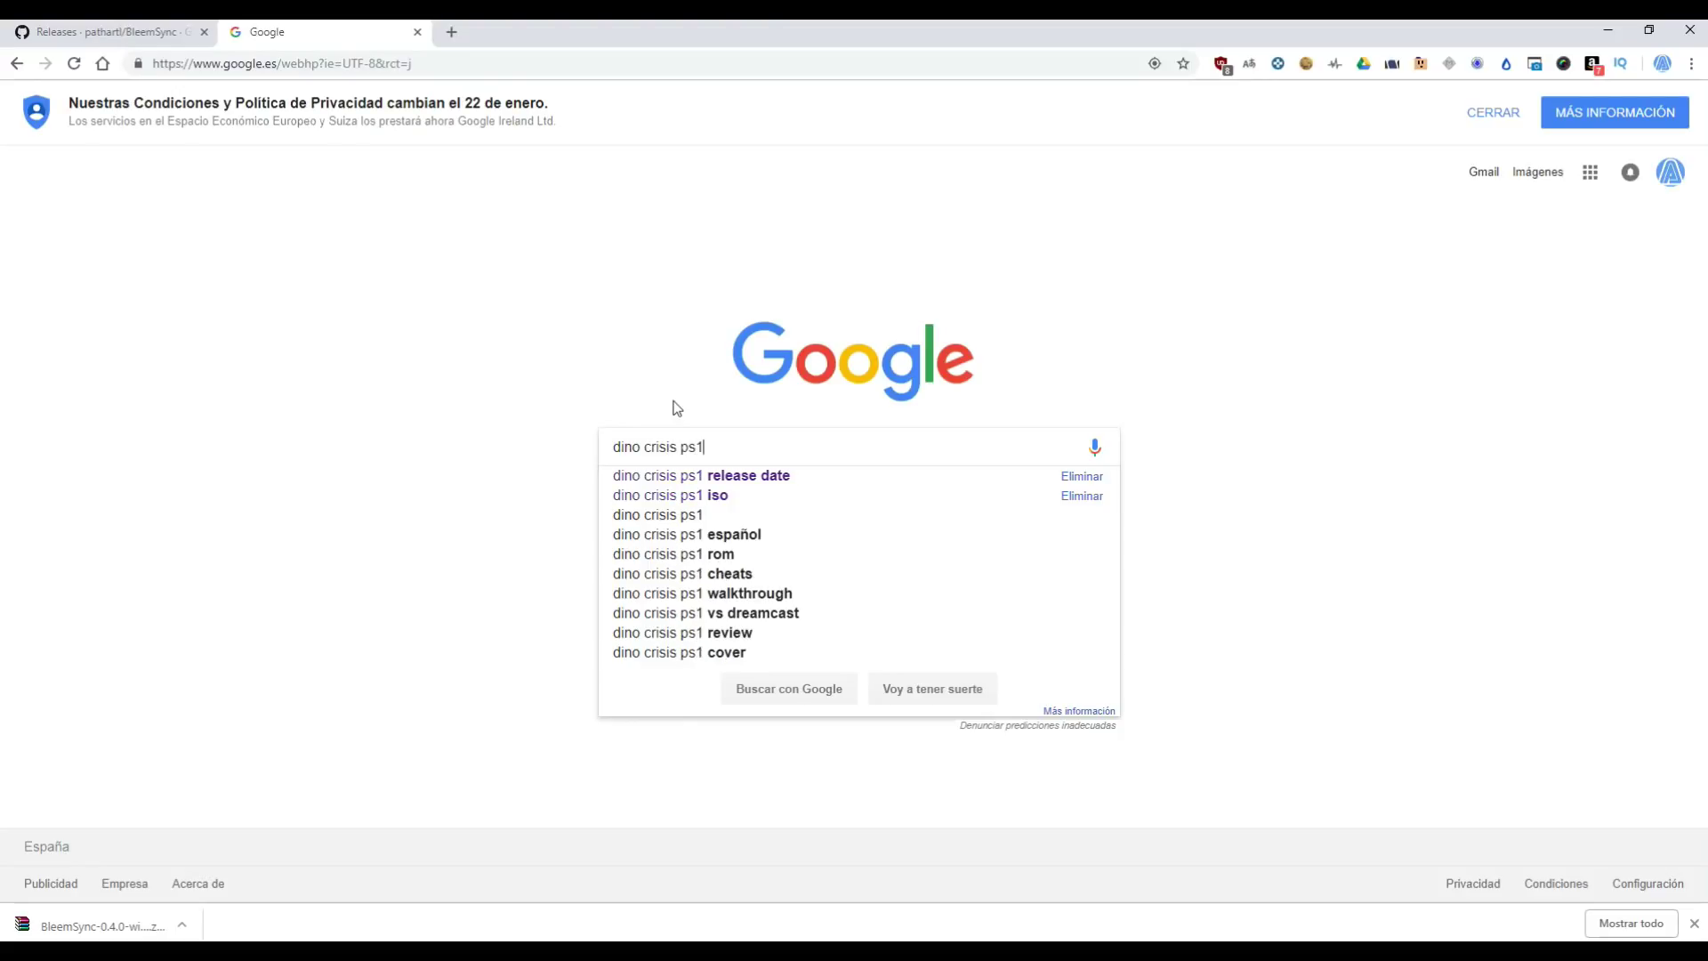
text(cover)
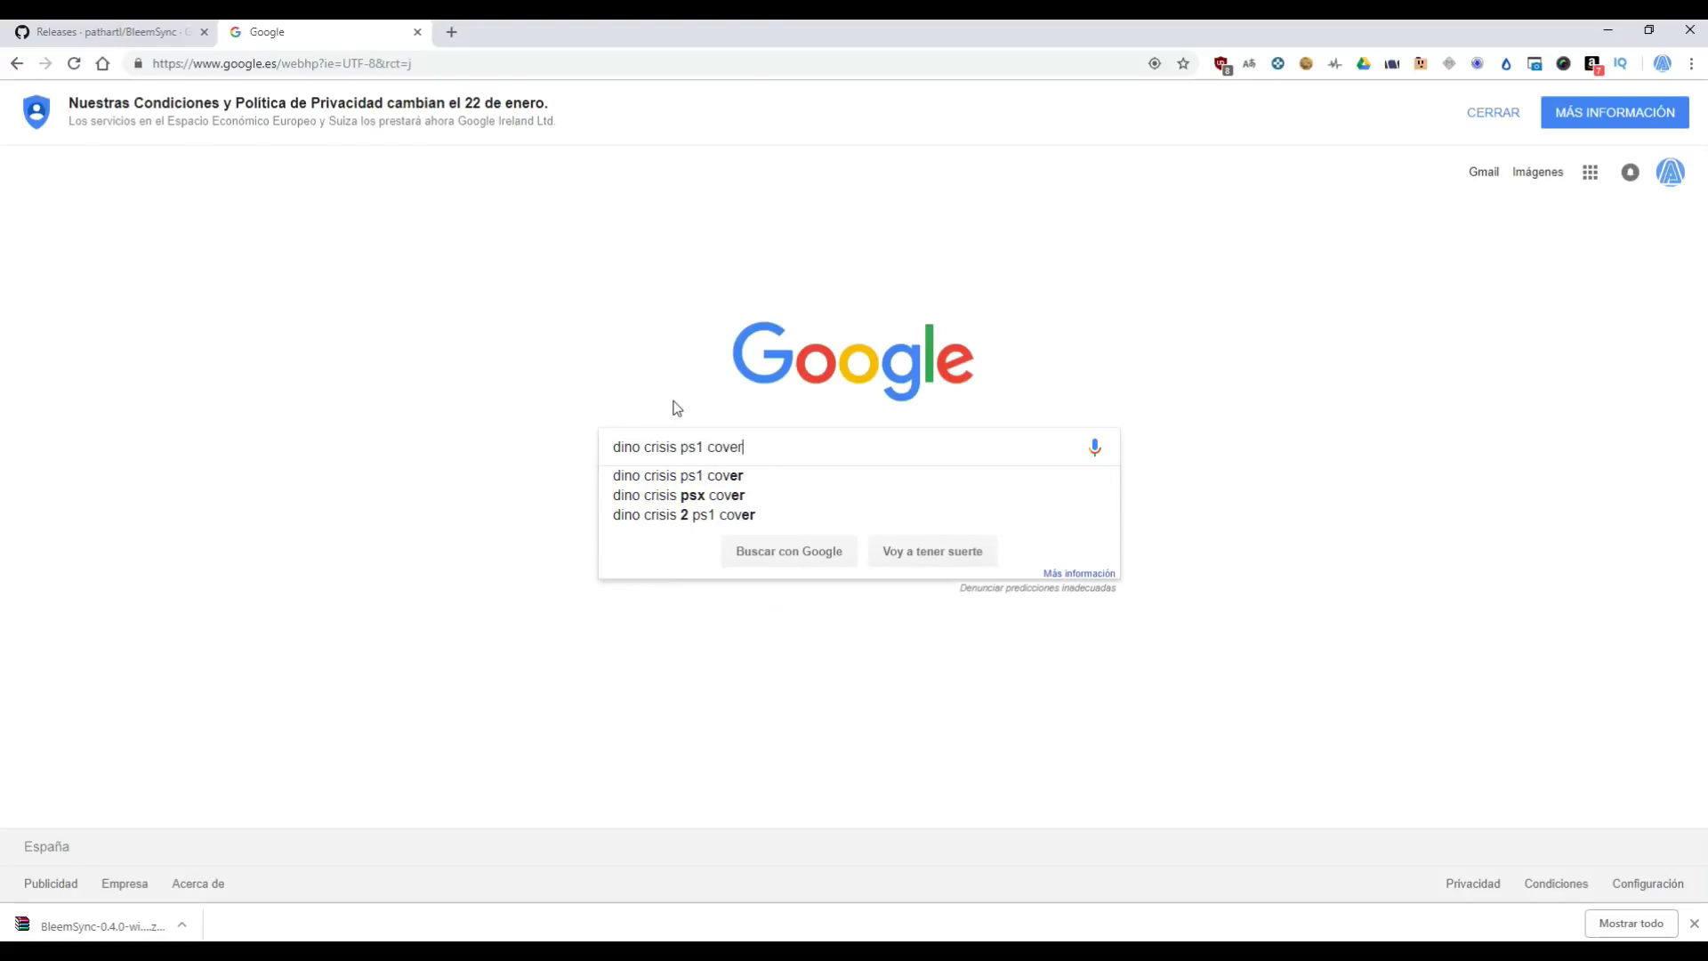
key(Return)
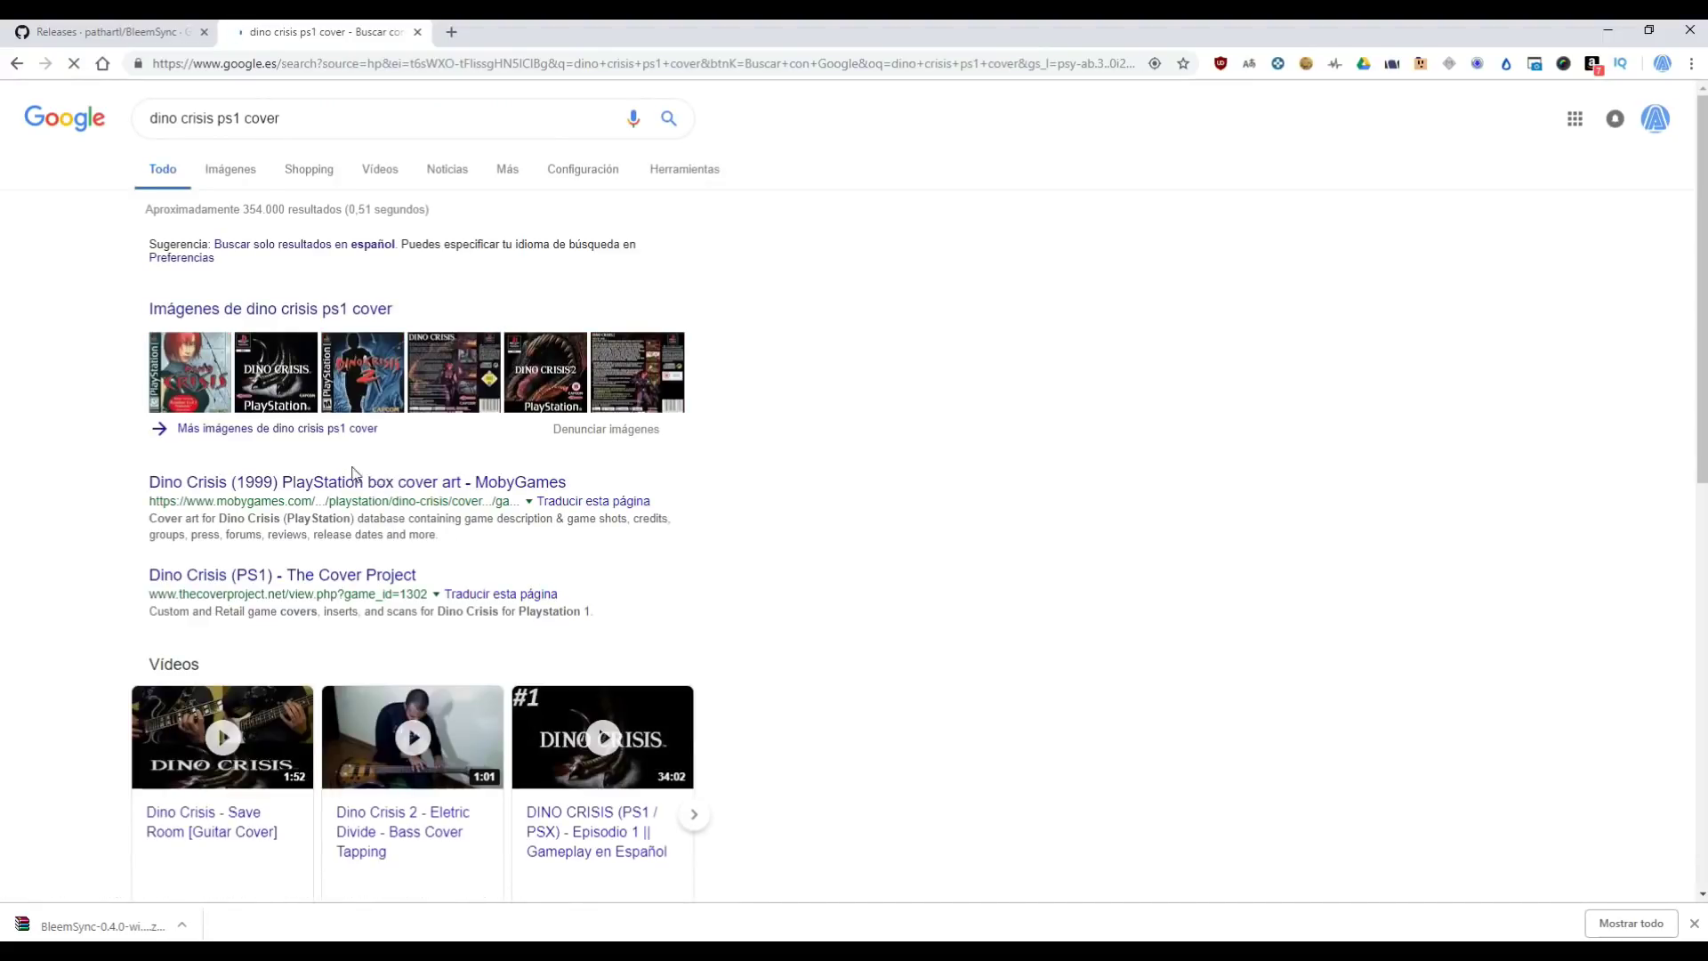
click(231, 233)
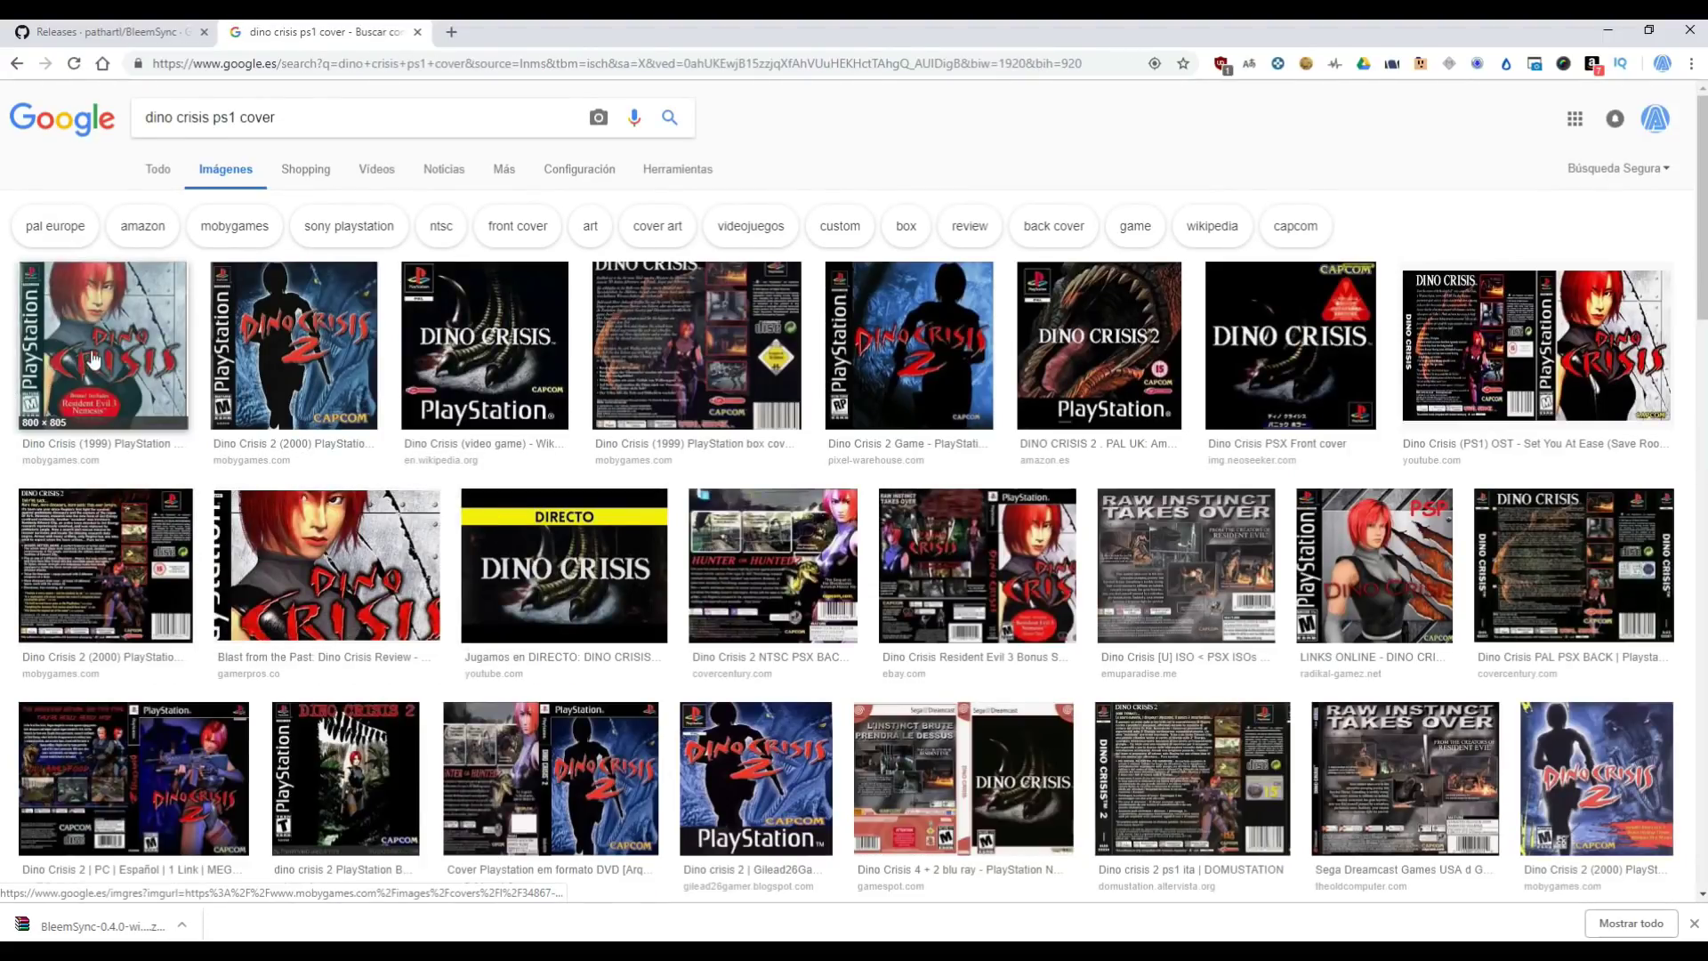
Step: Save the MobyGames Dino Crisis front cover as a JPEG in PS CLASSIC HACK\GAMES\Dino Crisis, keeping the suggested file name
click(92, 346)
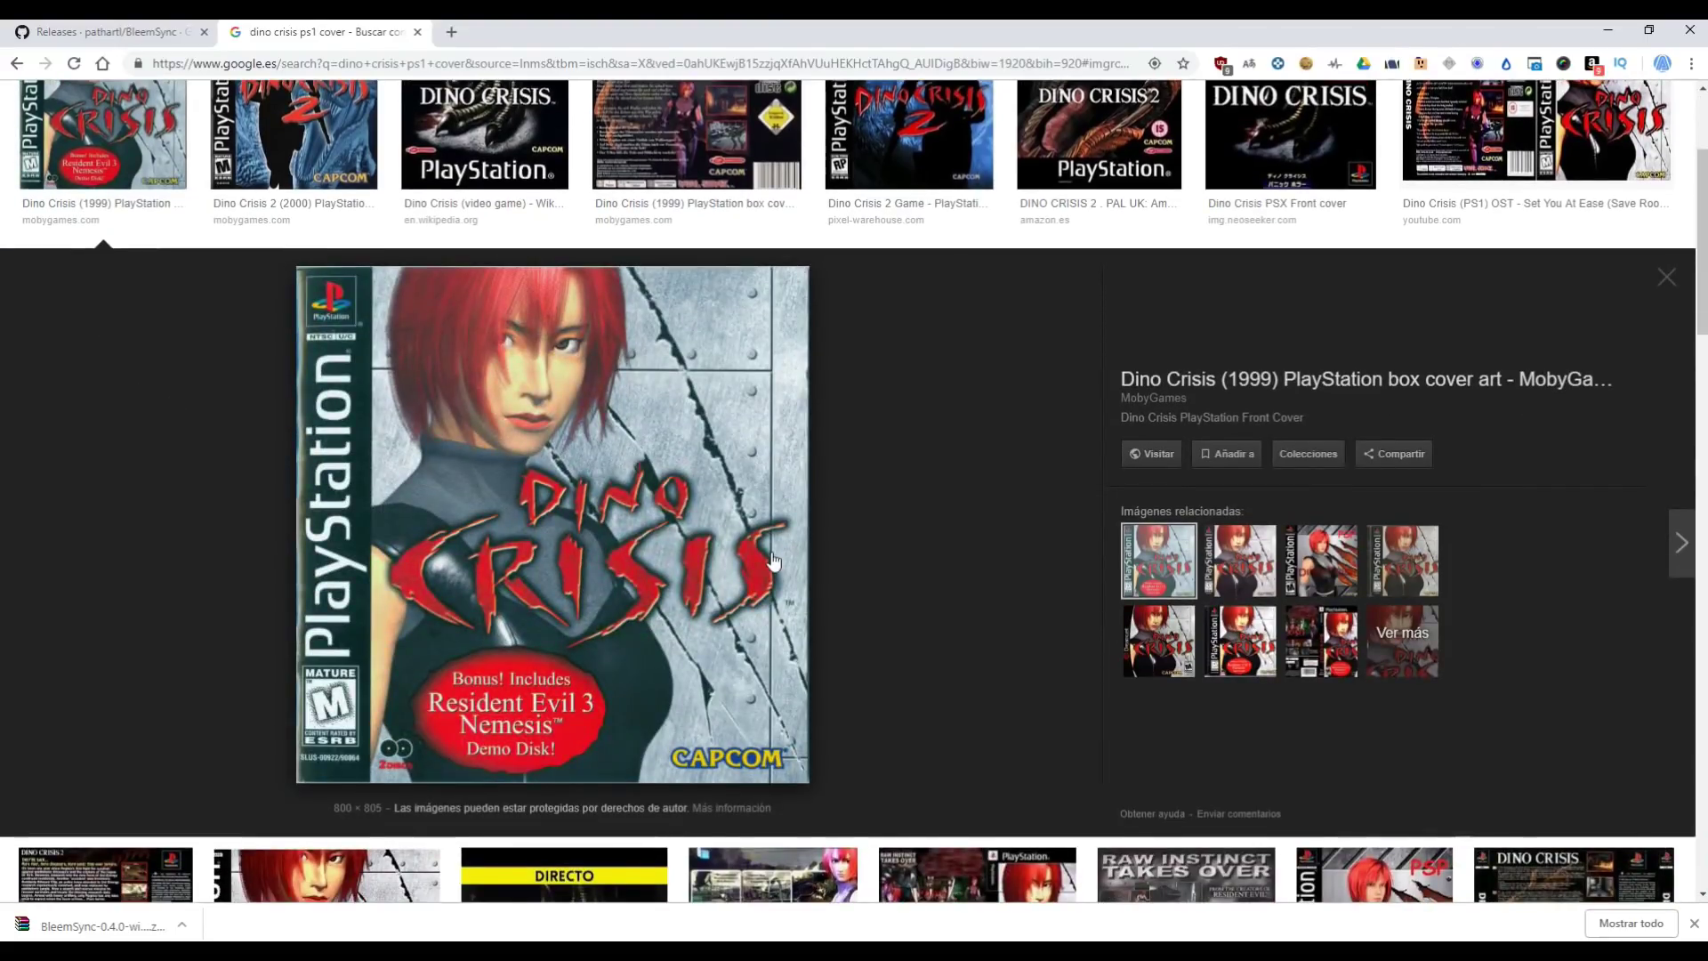
right_click(489, 471)
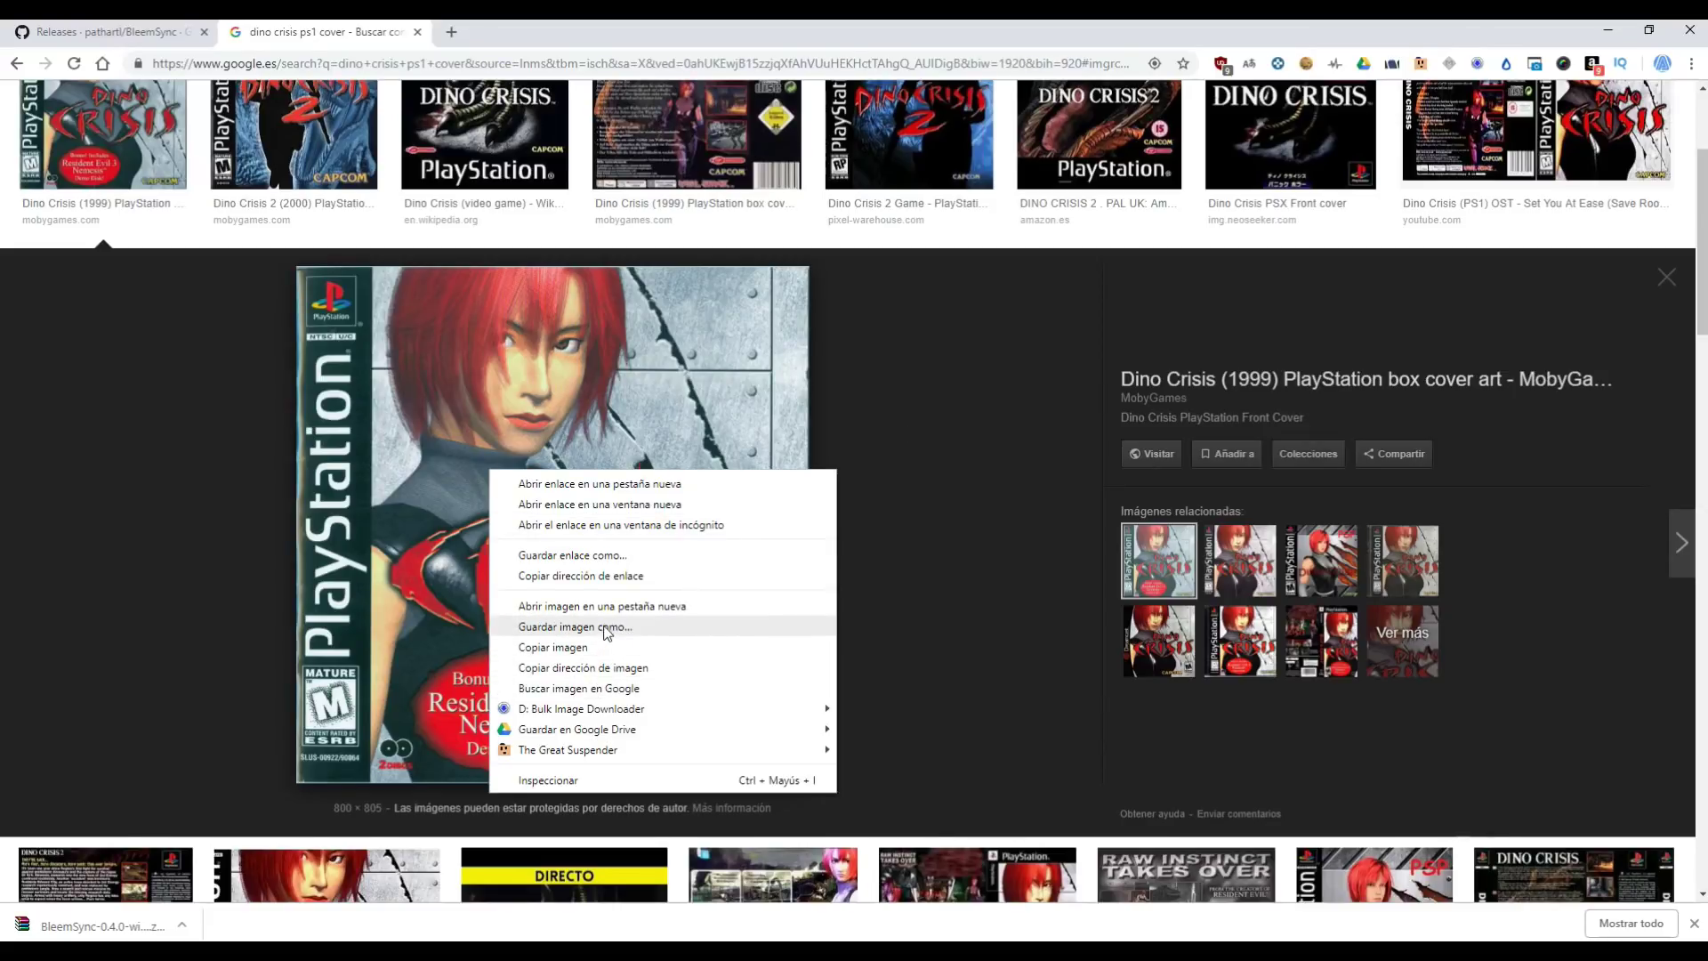
click(603, 628)
click(609, 432)
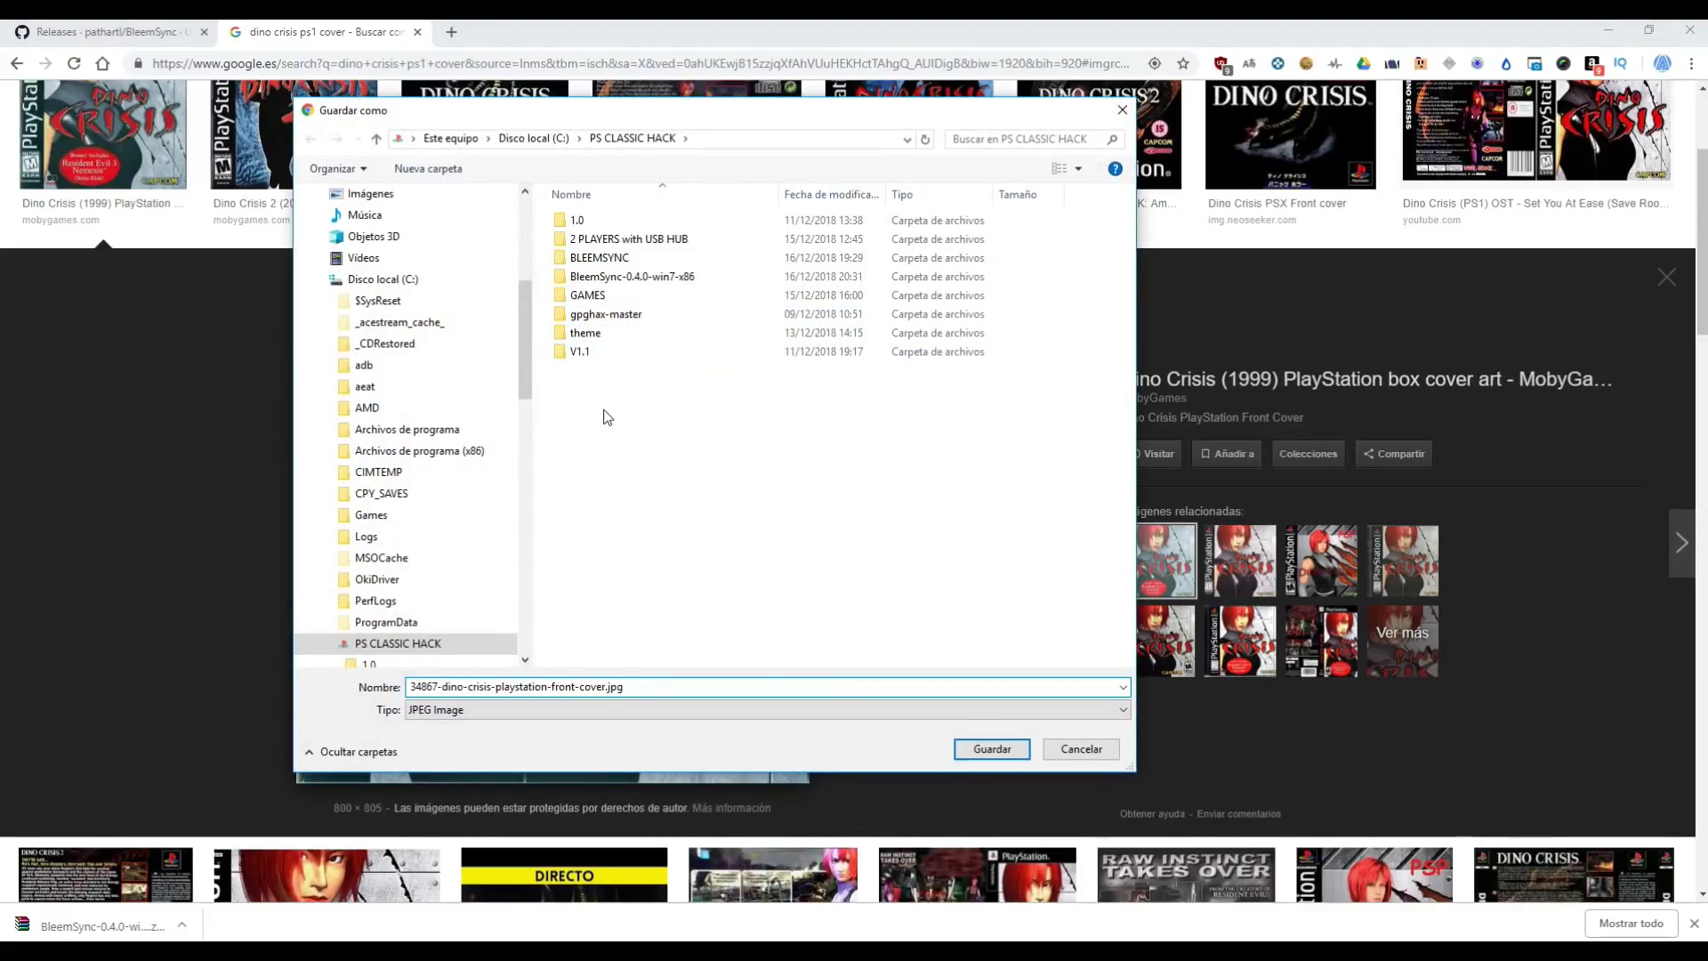
double_click(595, 294)
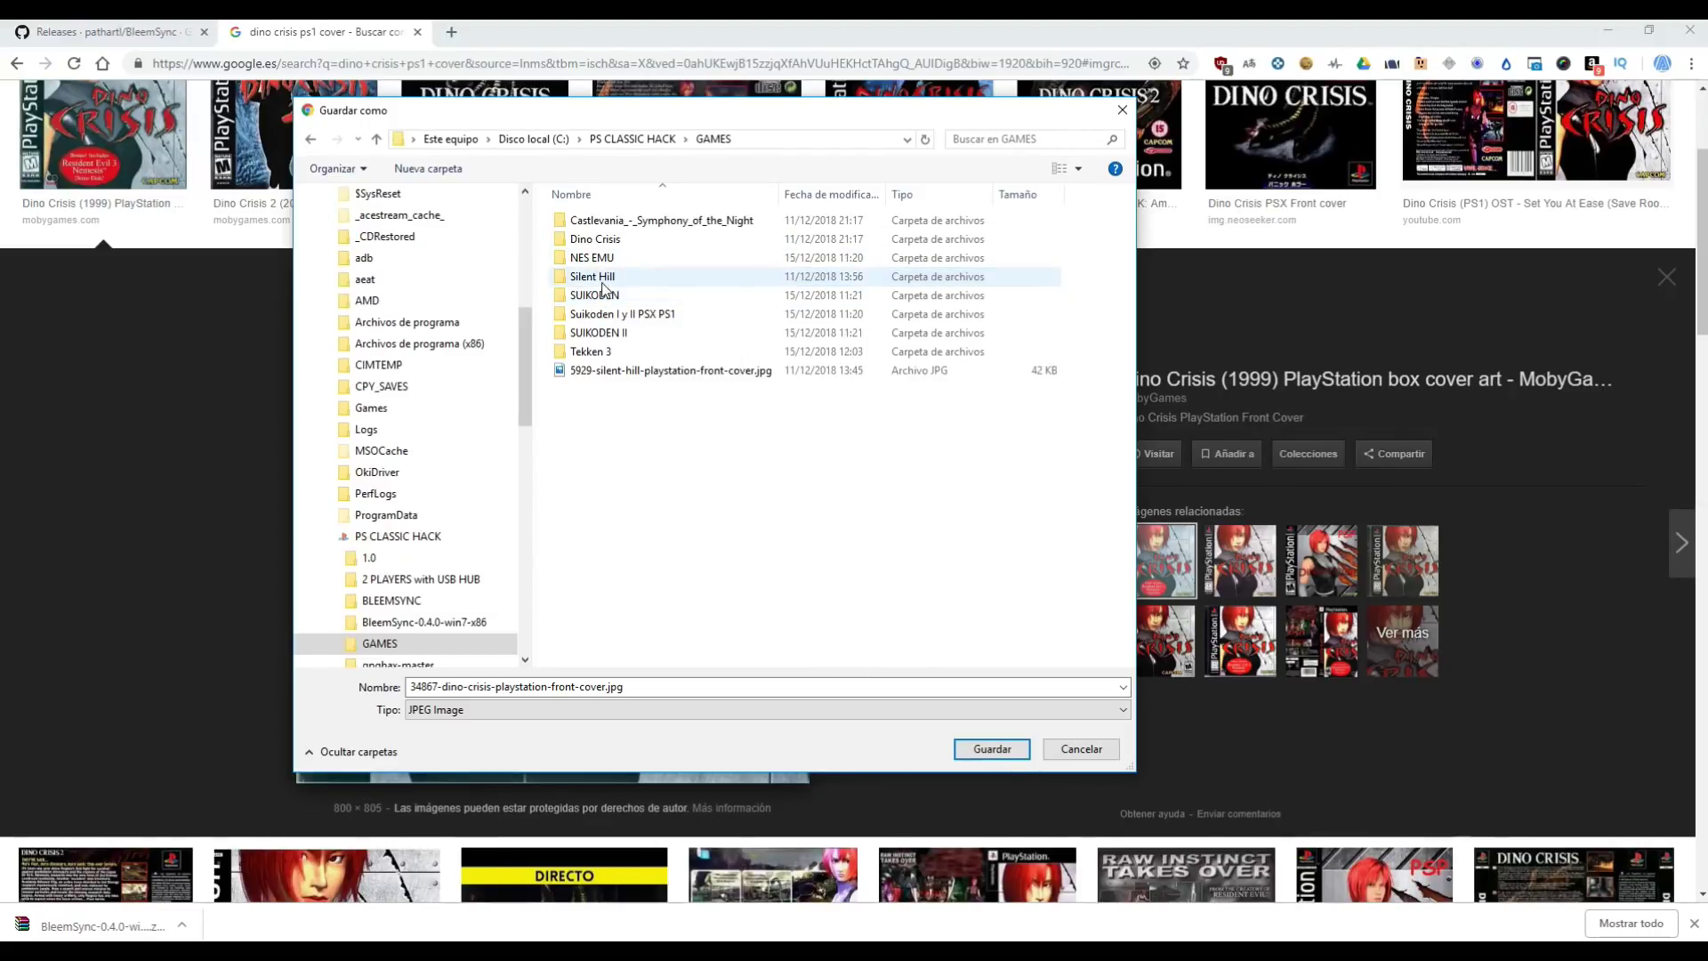
double_click(597, 239)
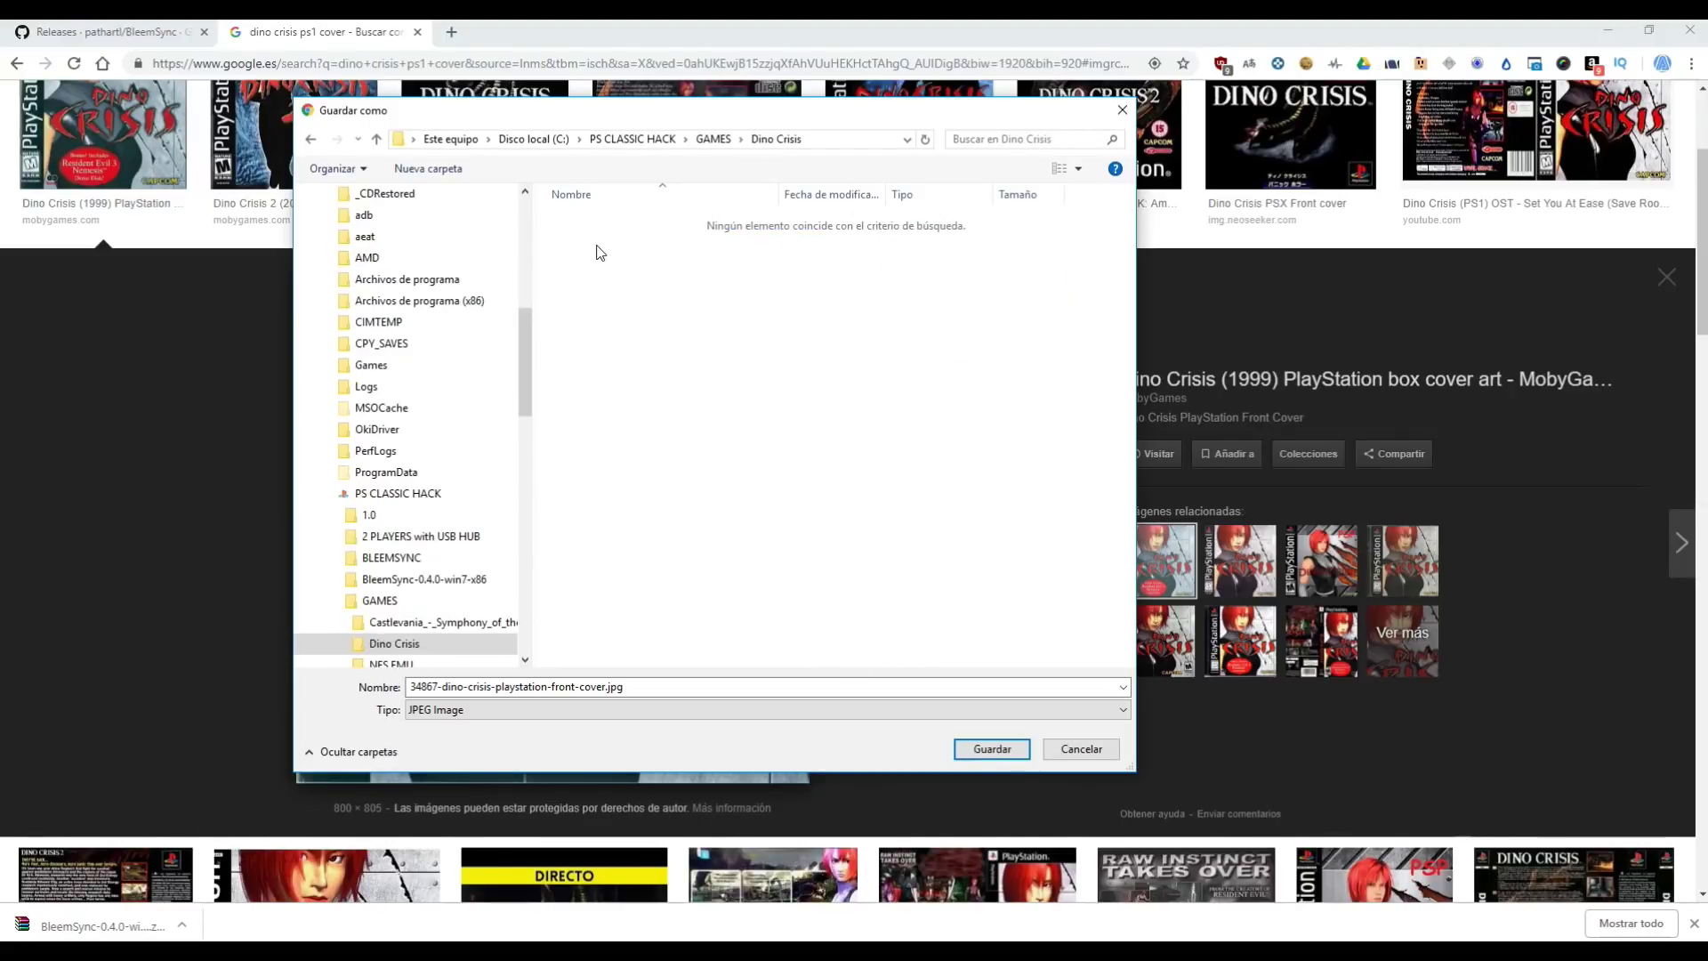
click(984, 749)
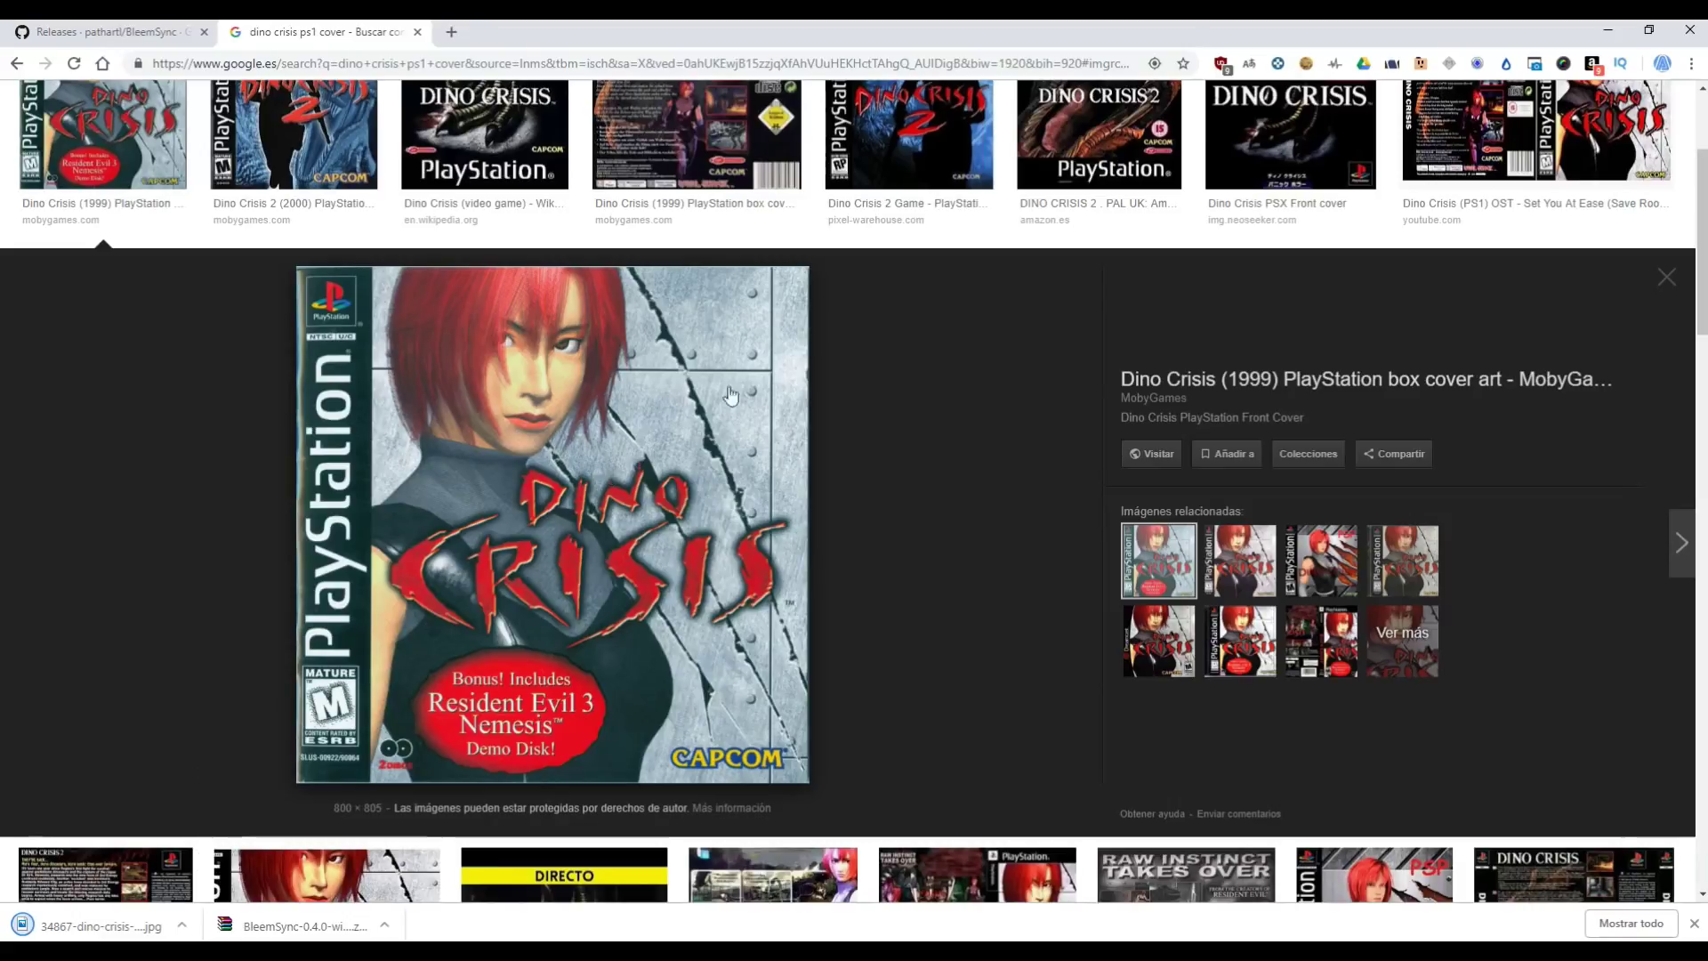
Step: Show the downloaded cover image in its folder and open it for editing in Paint
click(181, 925)
click(240, 863)
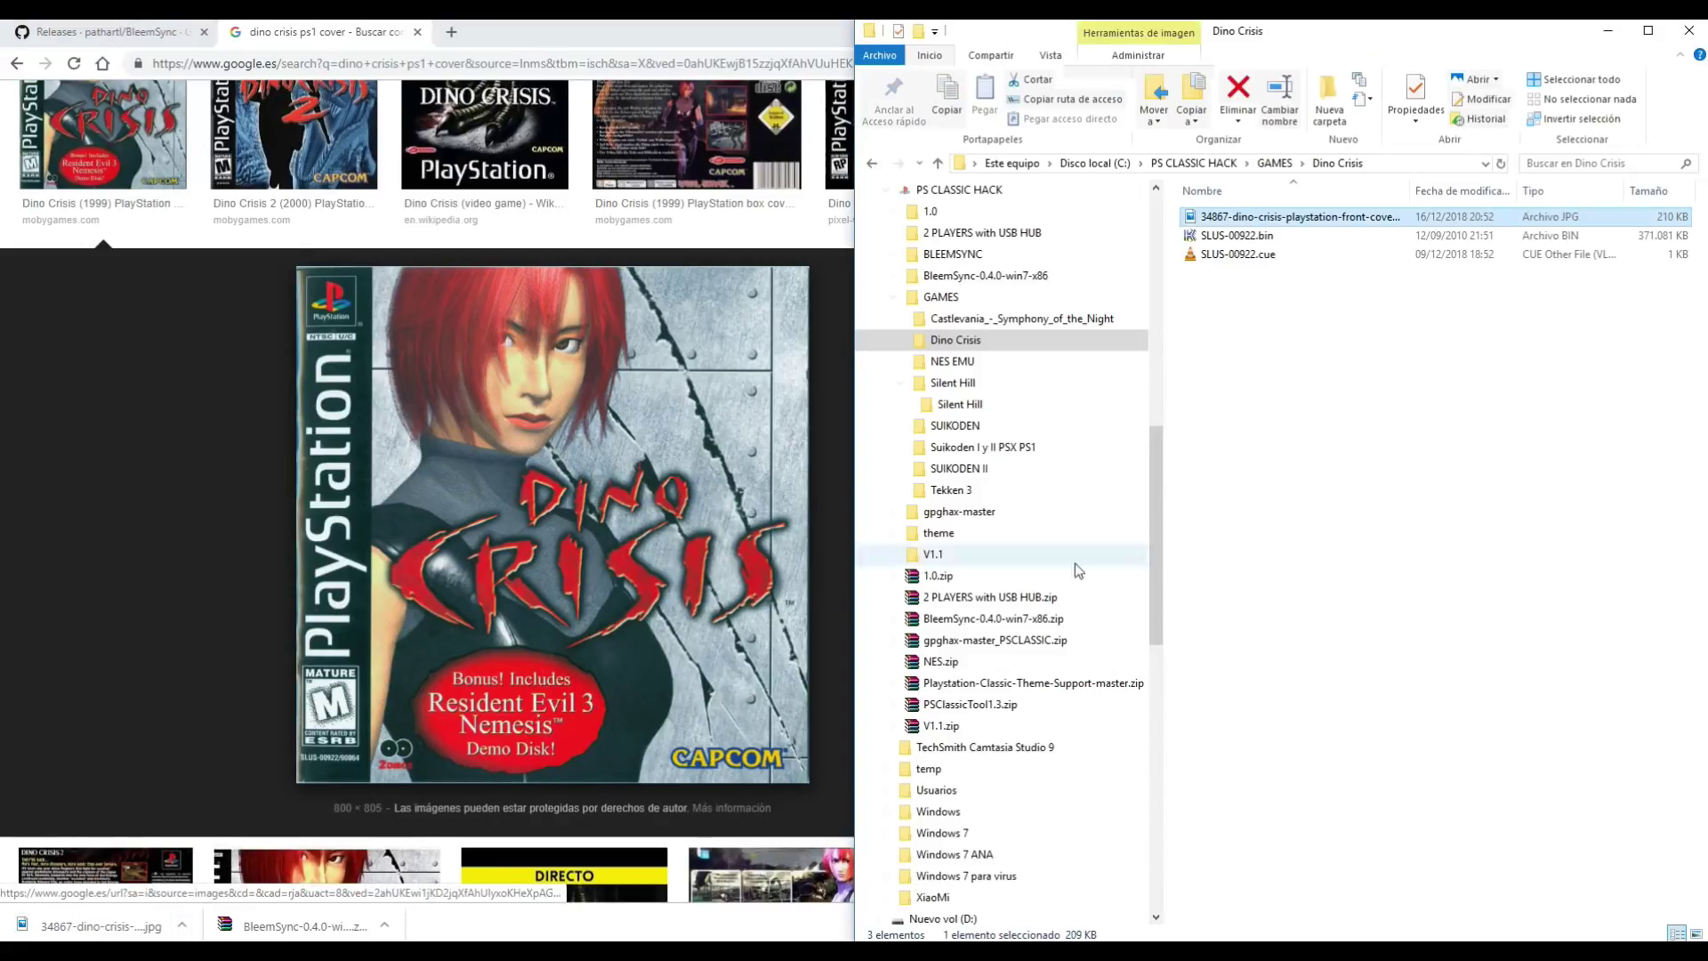
right_click(1249, 221)
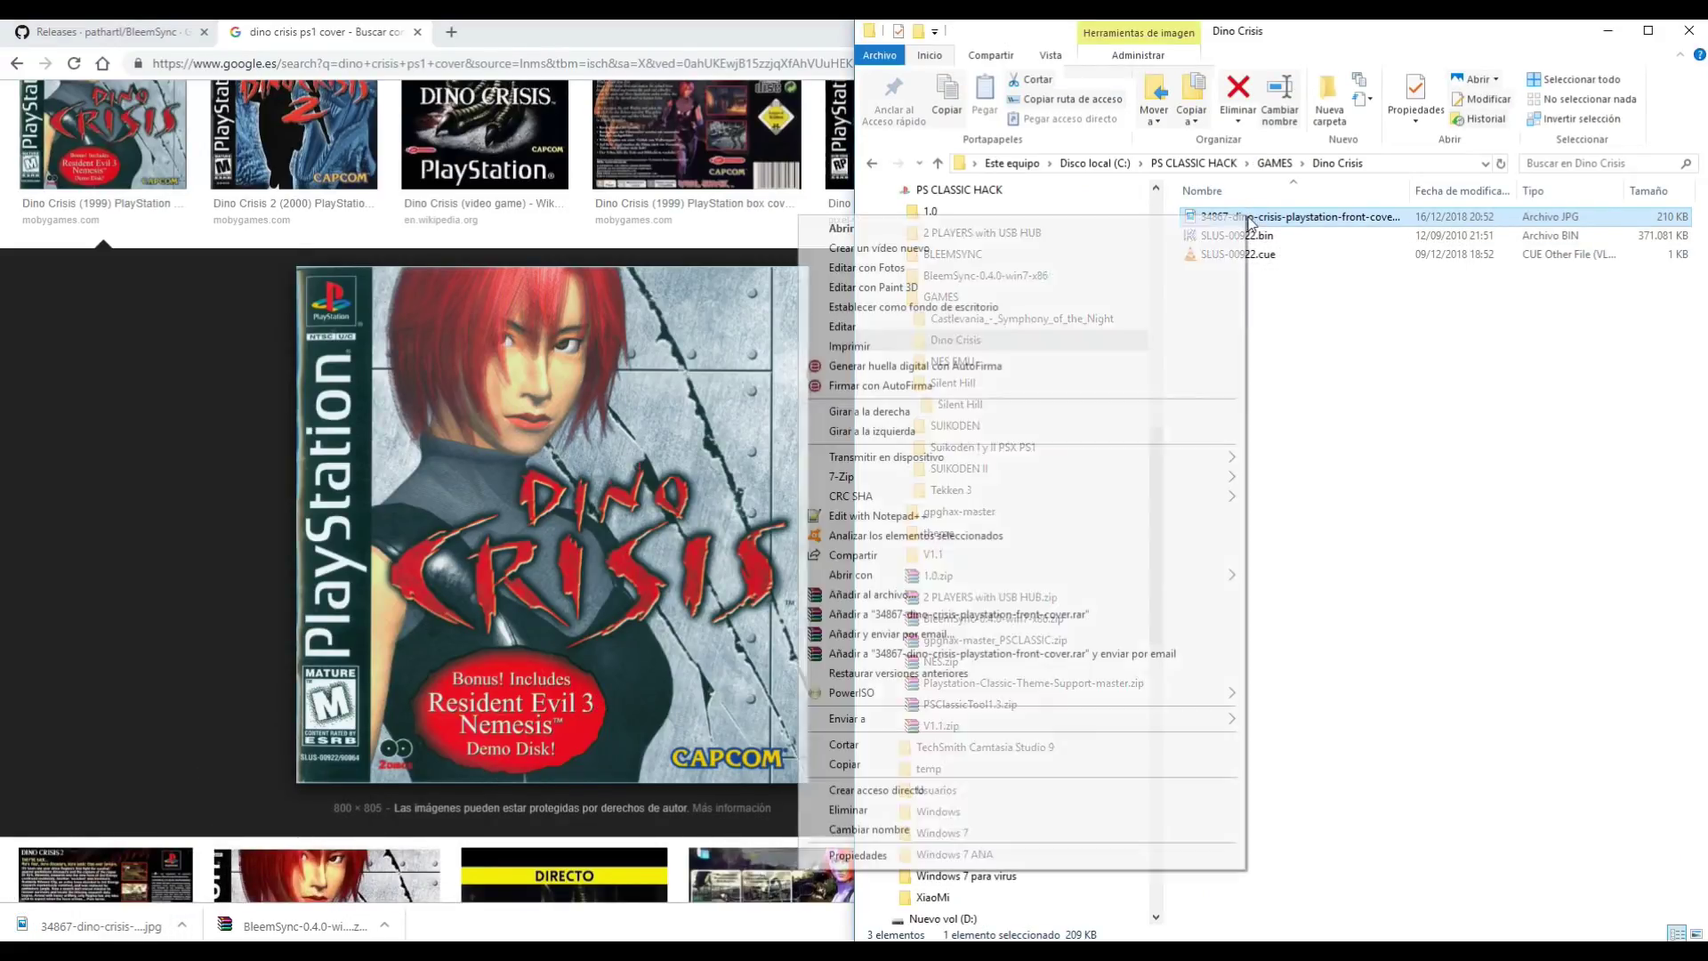
click(1096, 331)
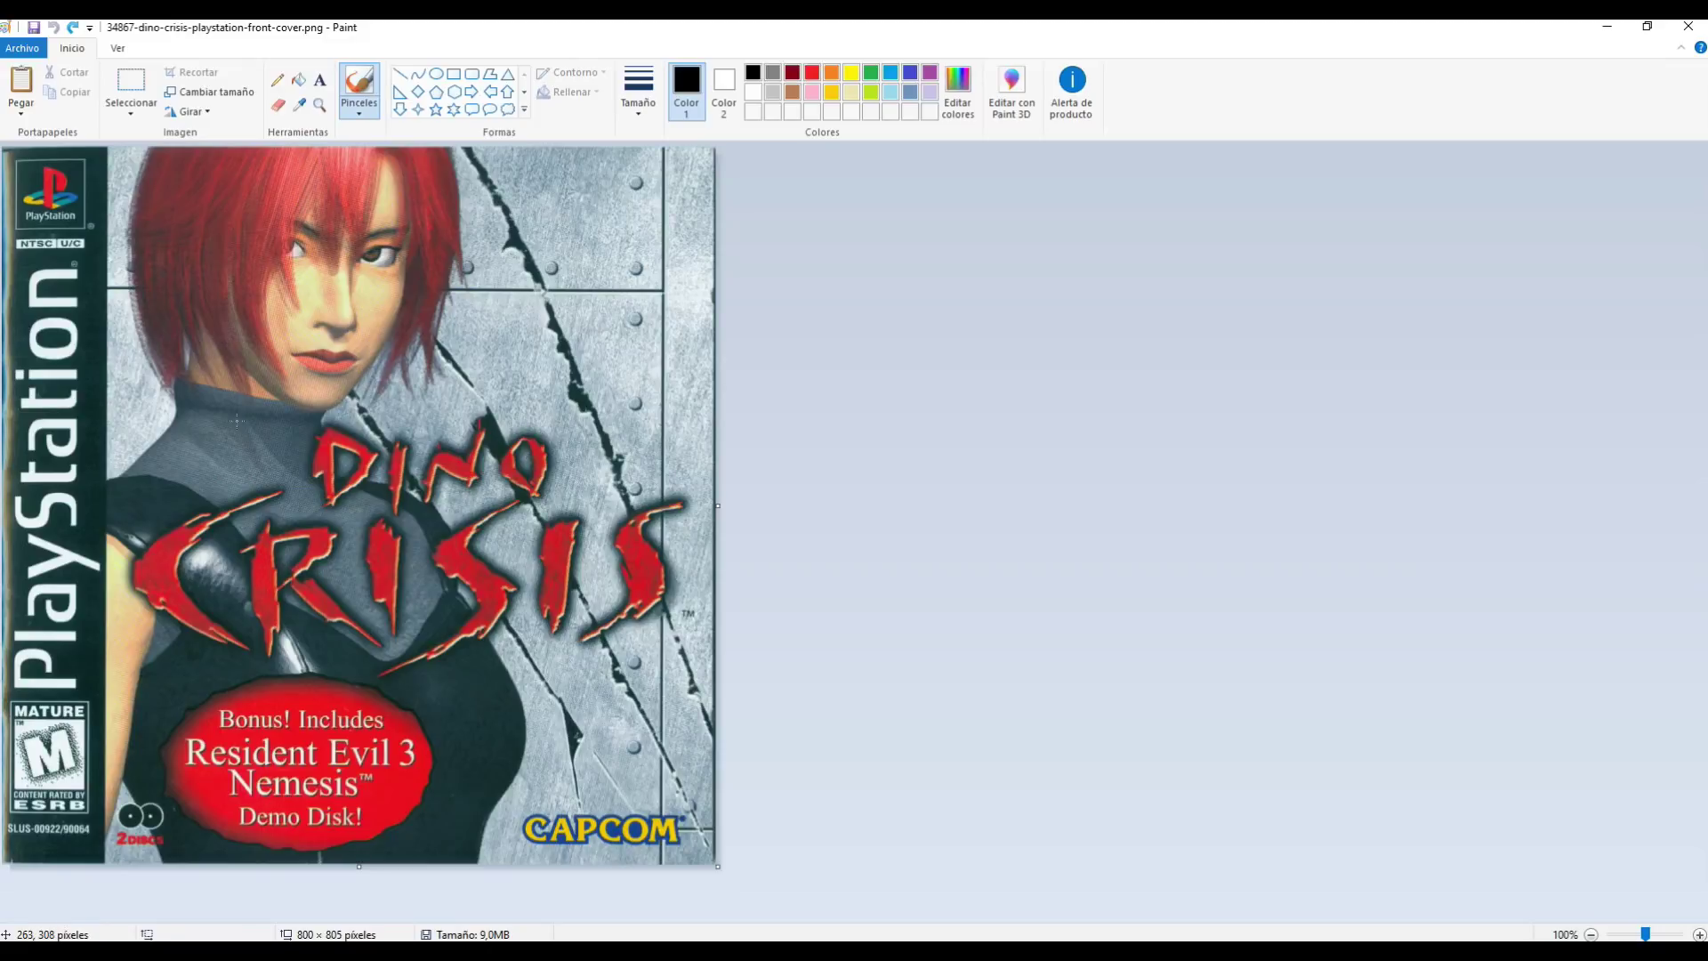
Step: Resize the cover image to 226 × 226 pixels
click(221, 95)
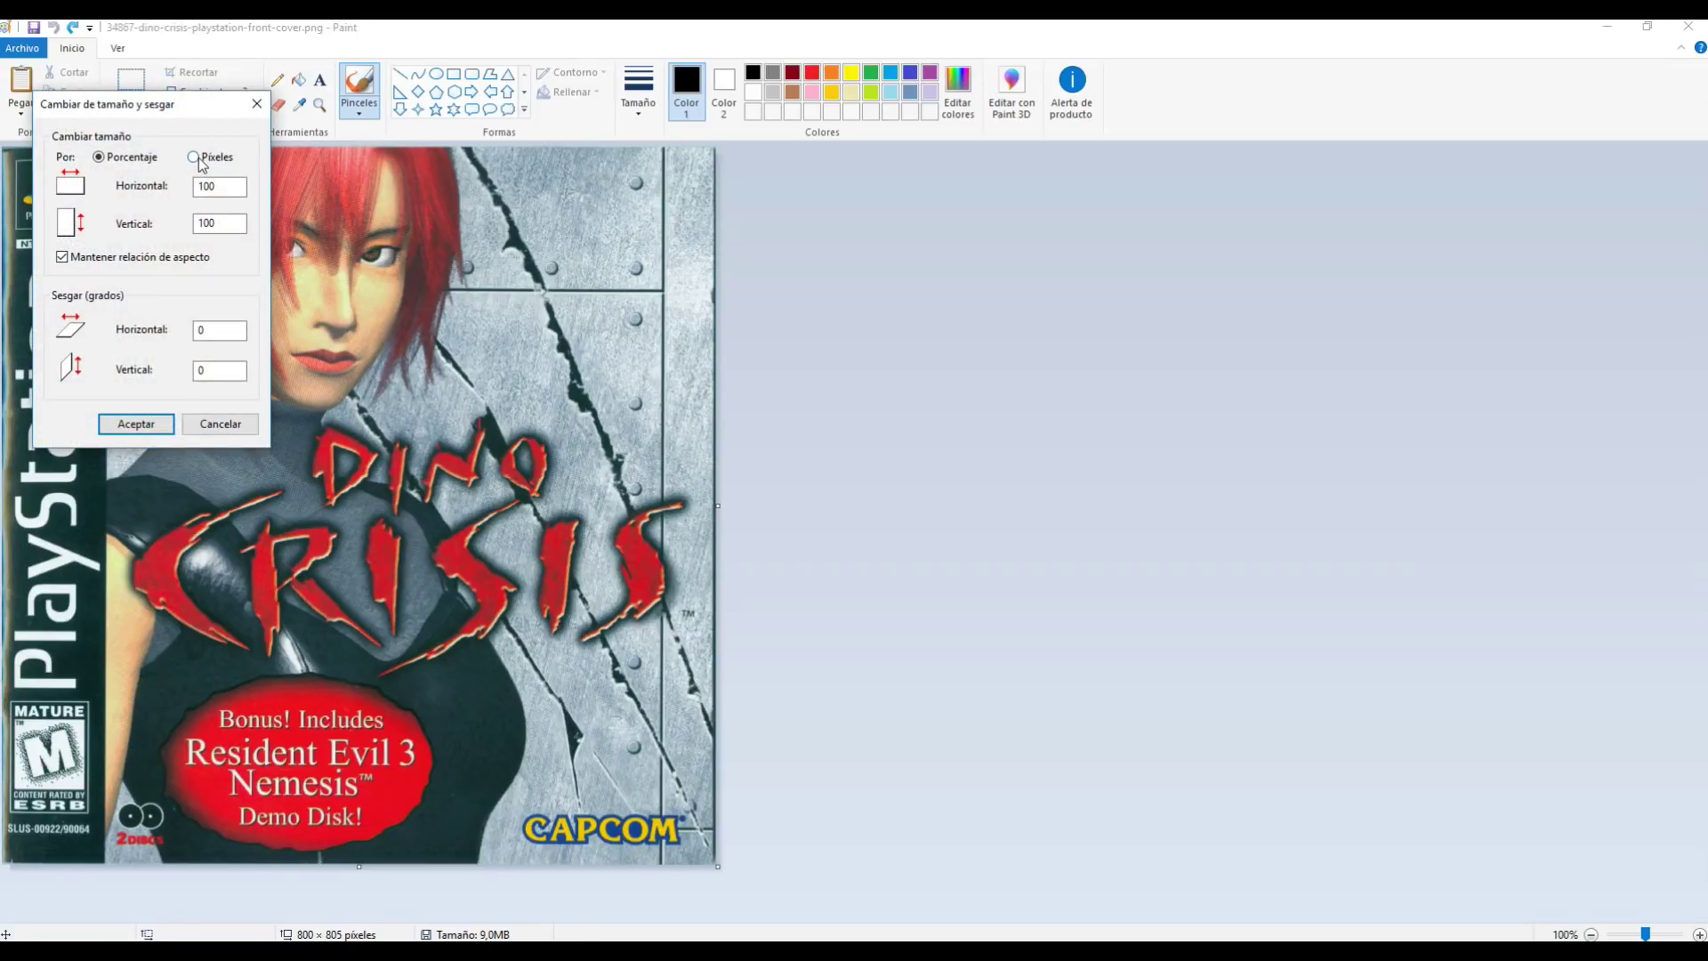
click(197, 159)
double_click(211, 188)
text(226)
click(143, 432)
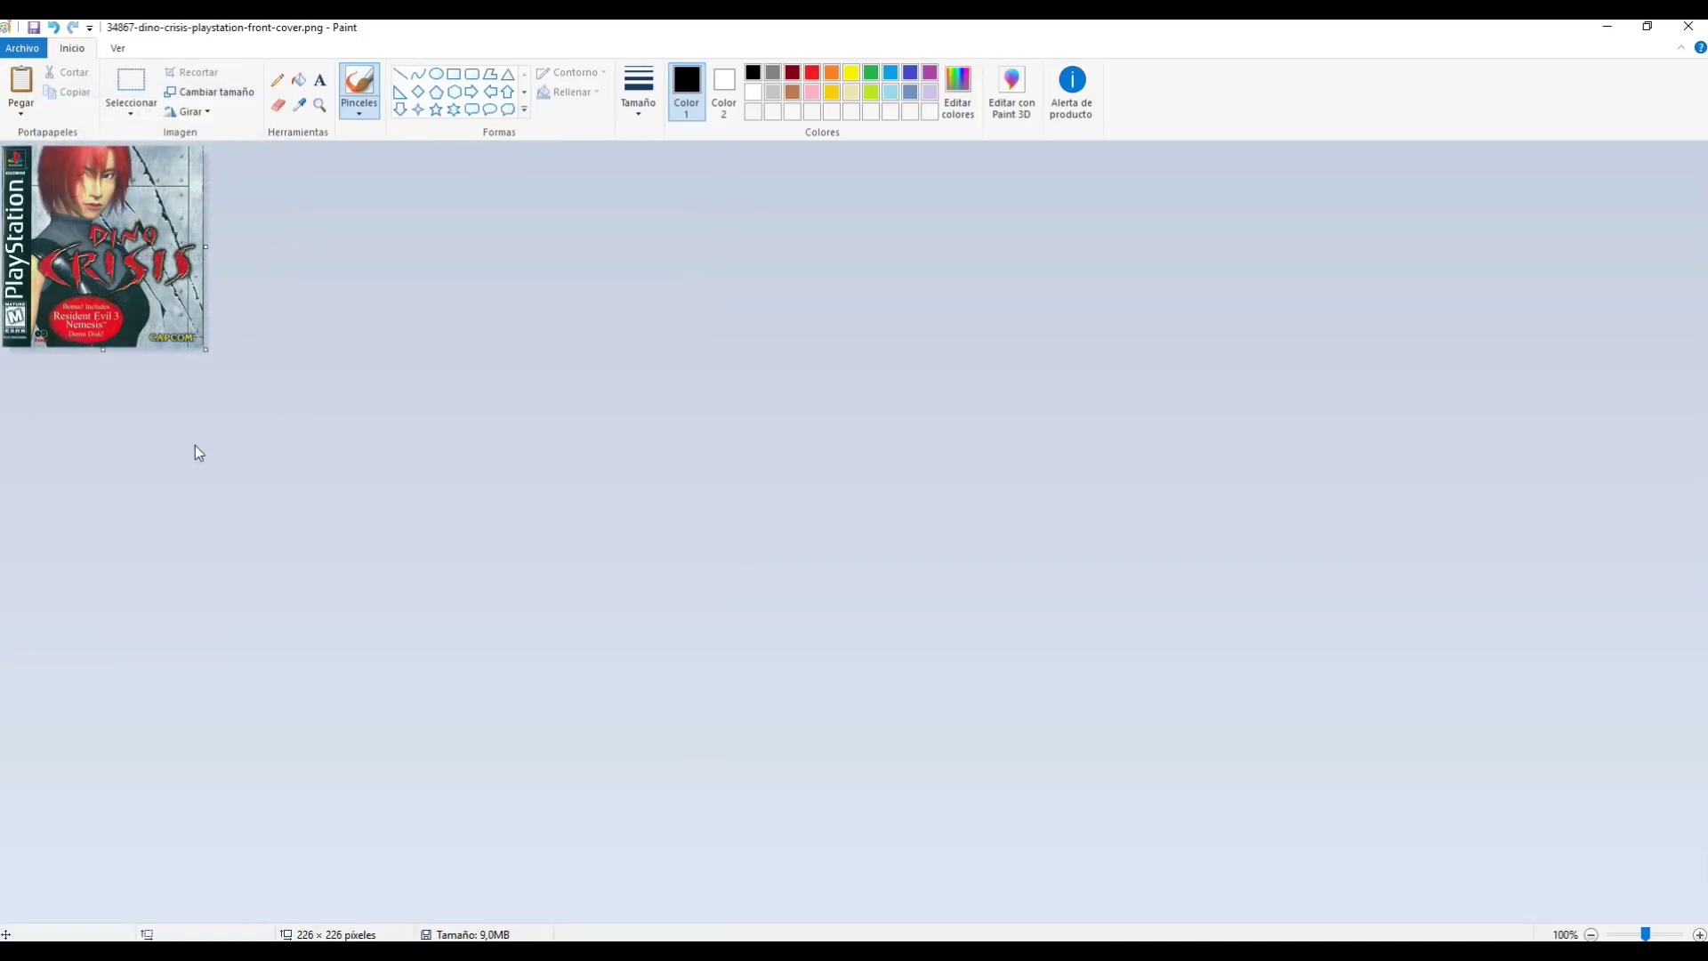
Step: Save the resized cover as a PNG in the Dino Crisis folder under the suggested name and close Paint
click(22, 48)
mouse_move(112, 200)
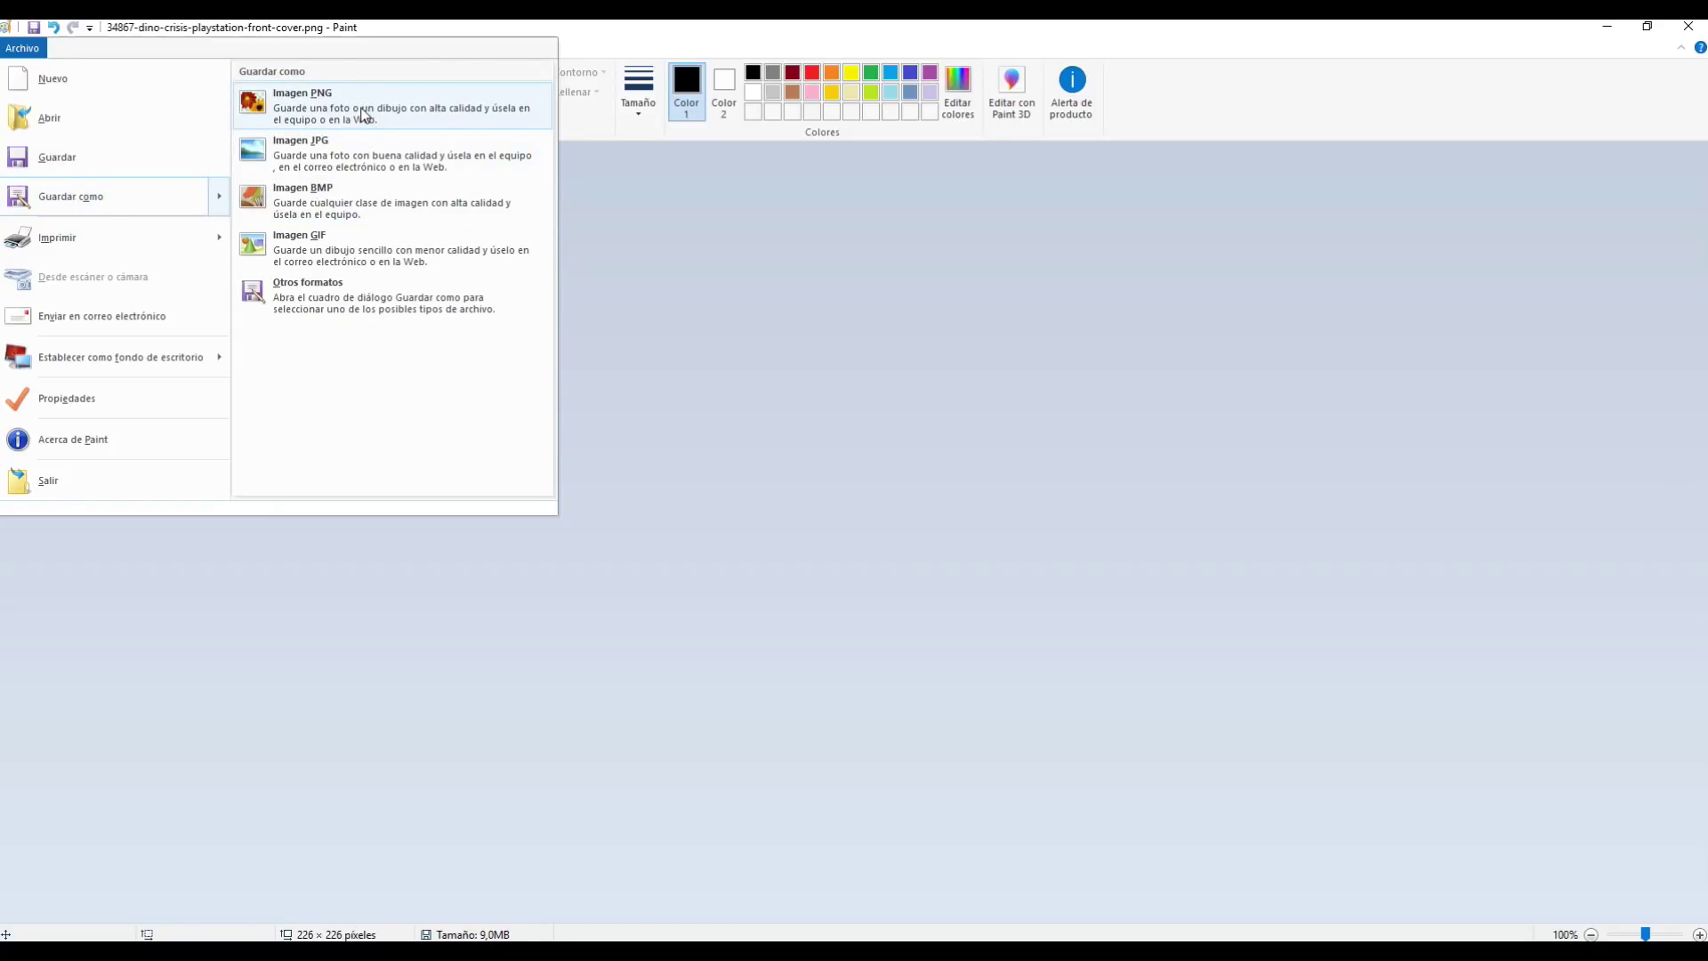
click(360, 113)
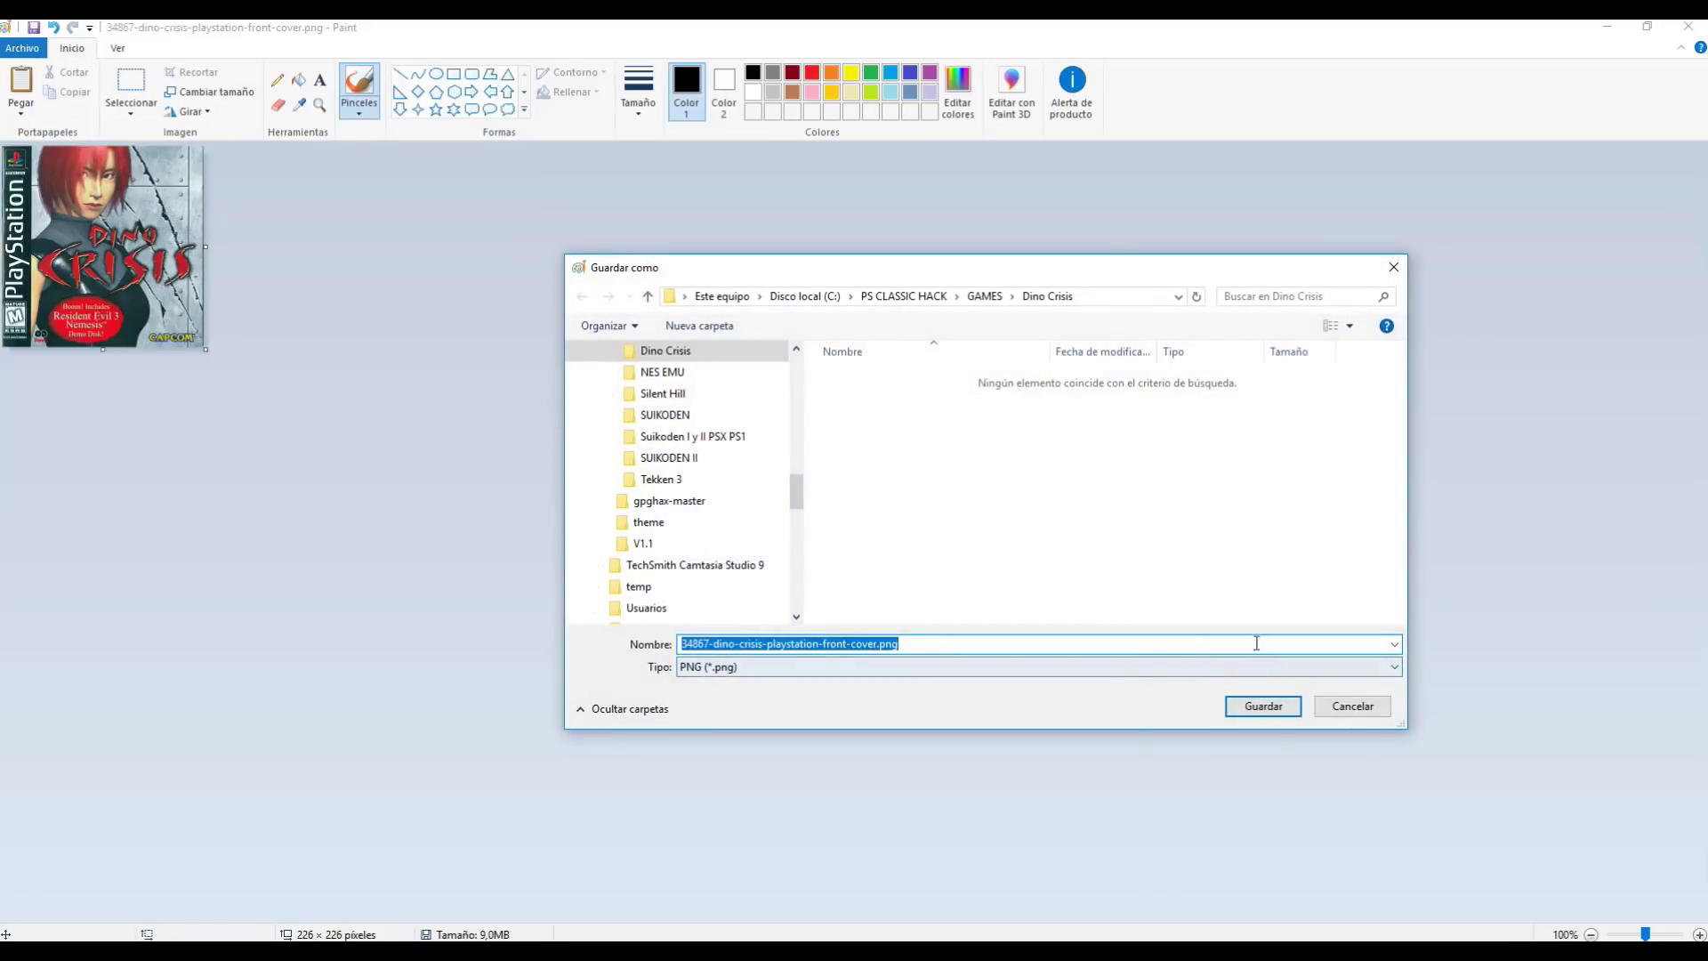
click(1263, 706)
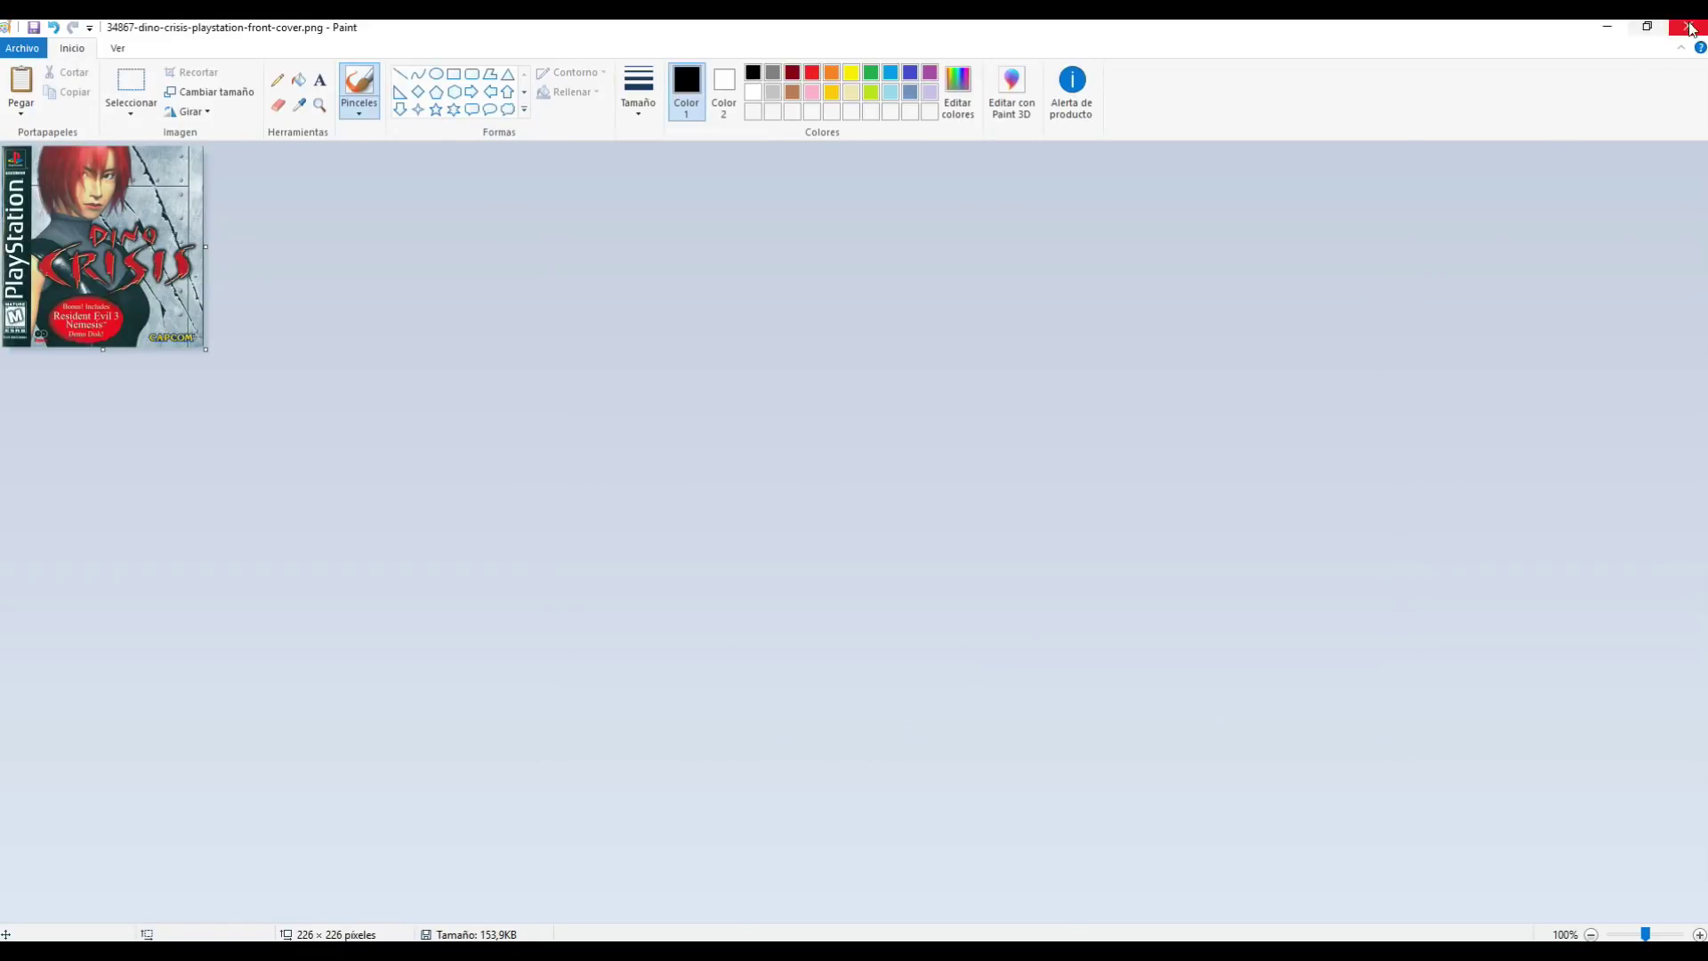
click(1690, 27)
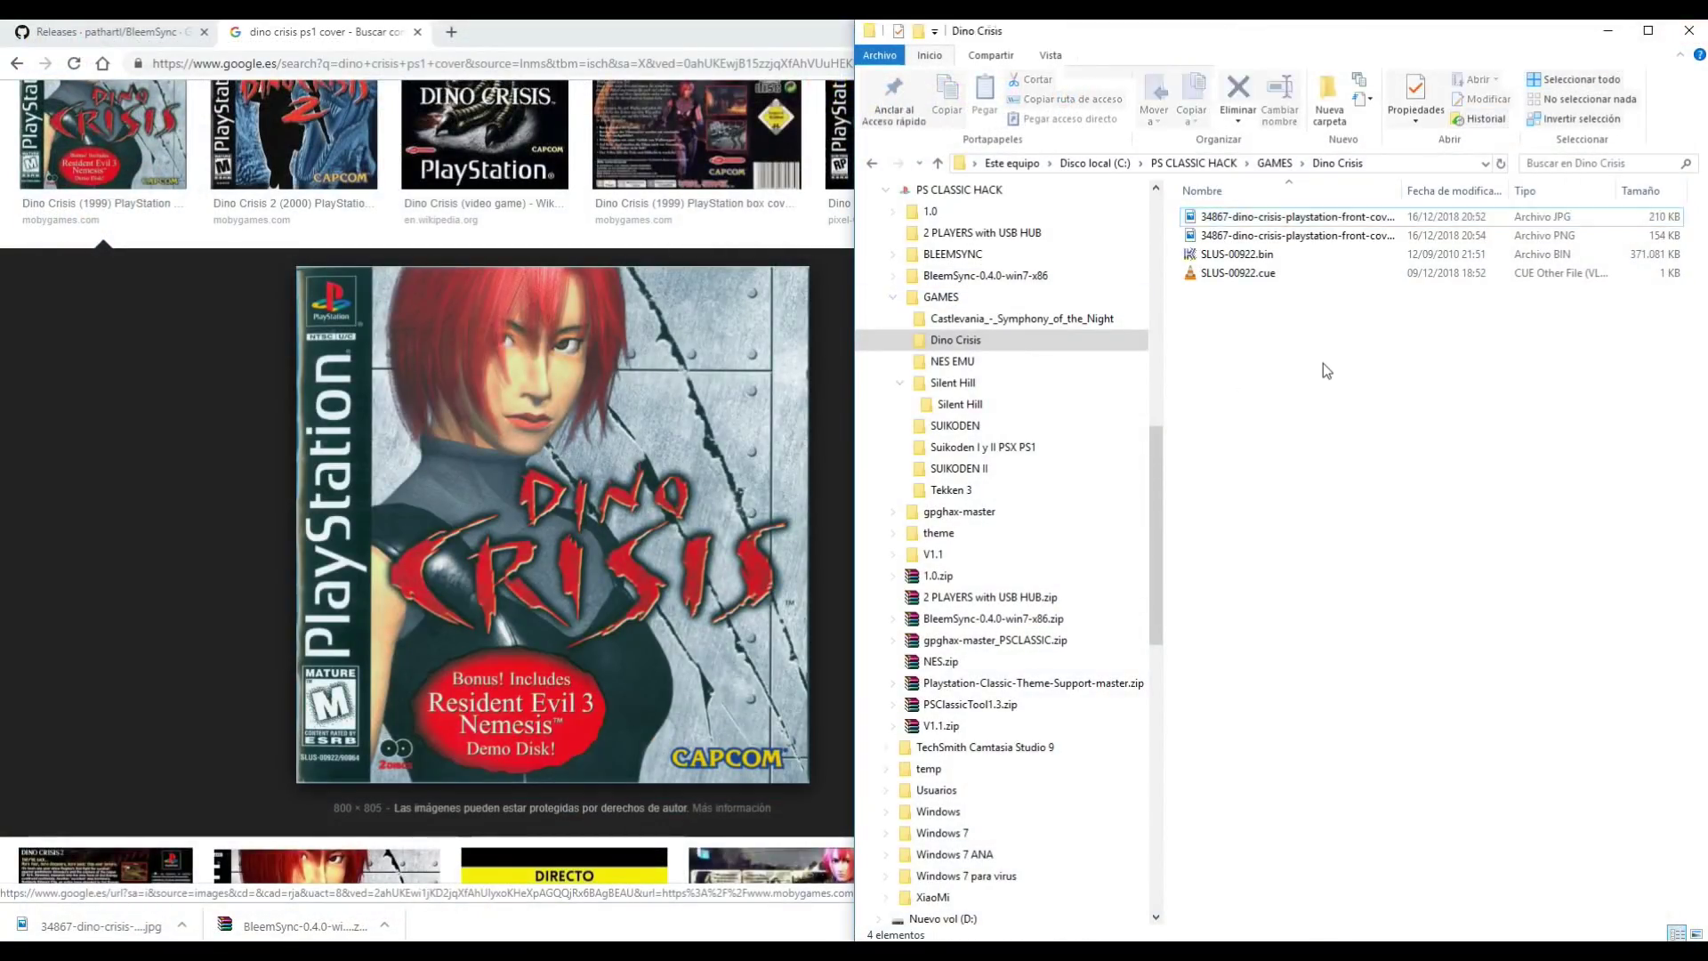
Step: Preview the PNG cover in the Dino Crisis folder and delete the original JPG
double_click(1320, 237)
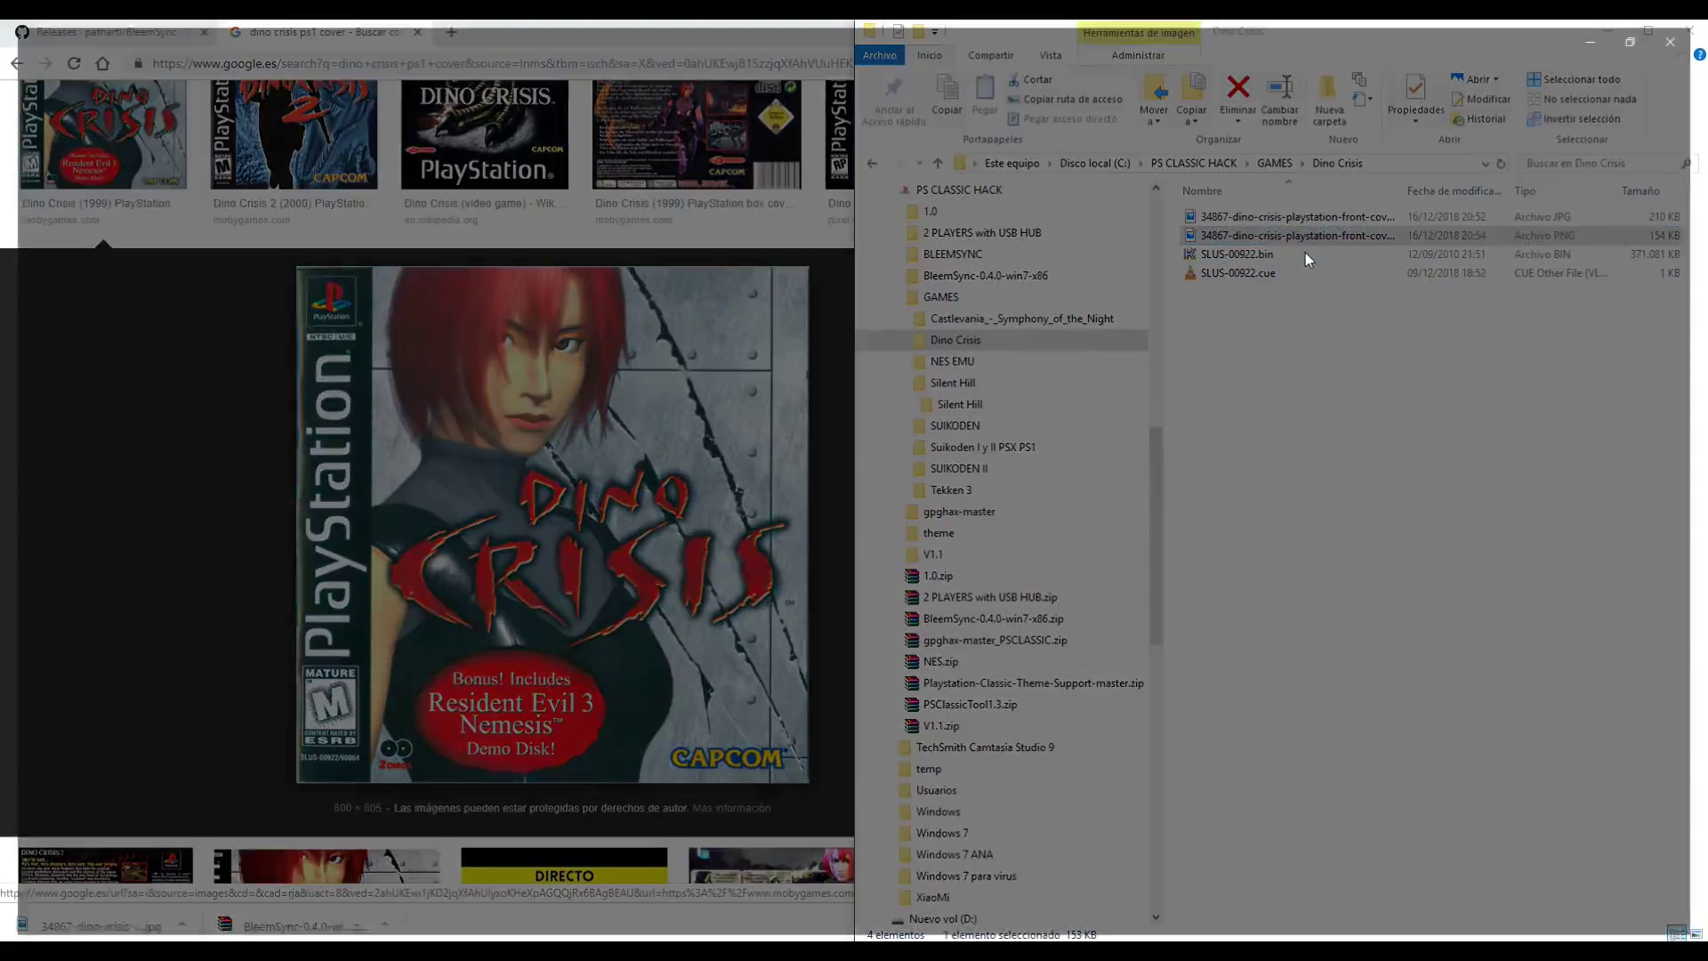
click(1691, 32)
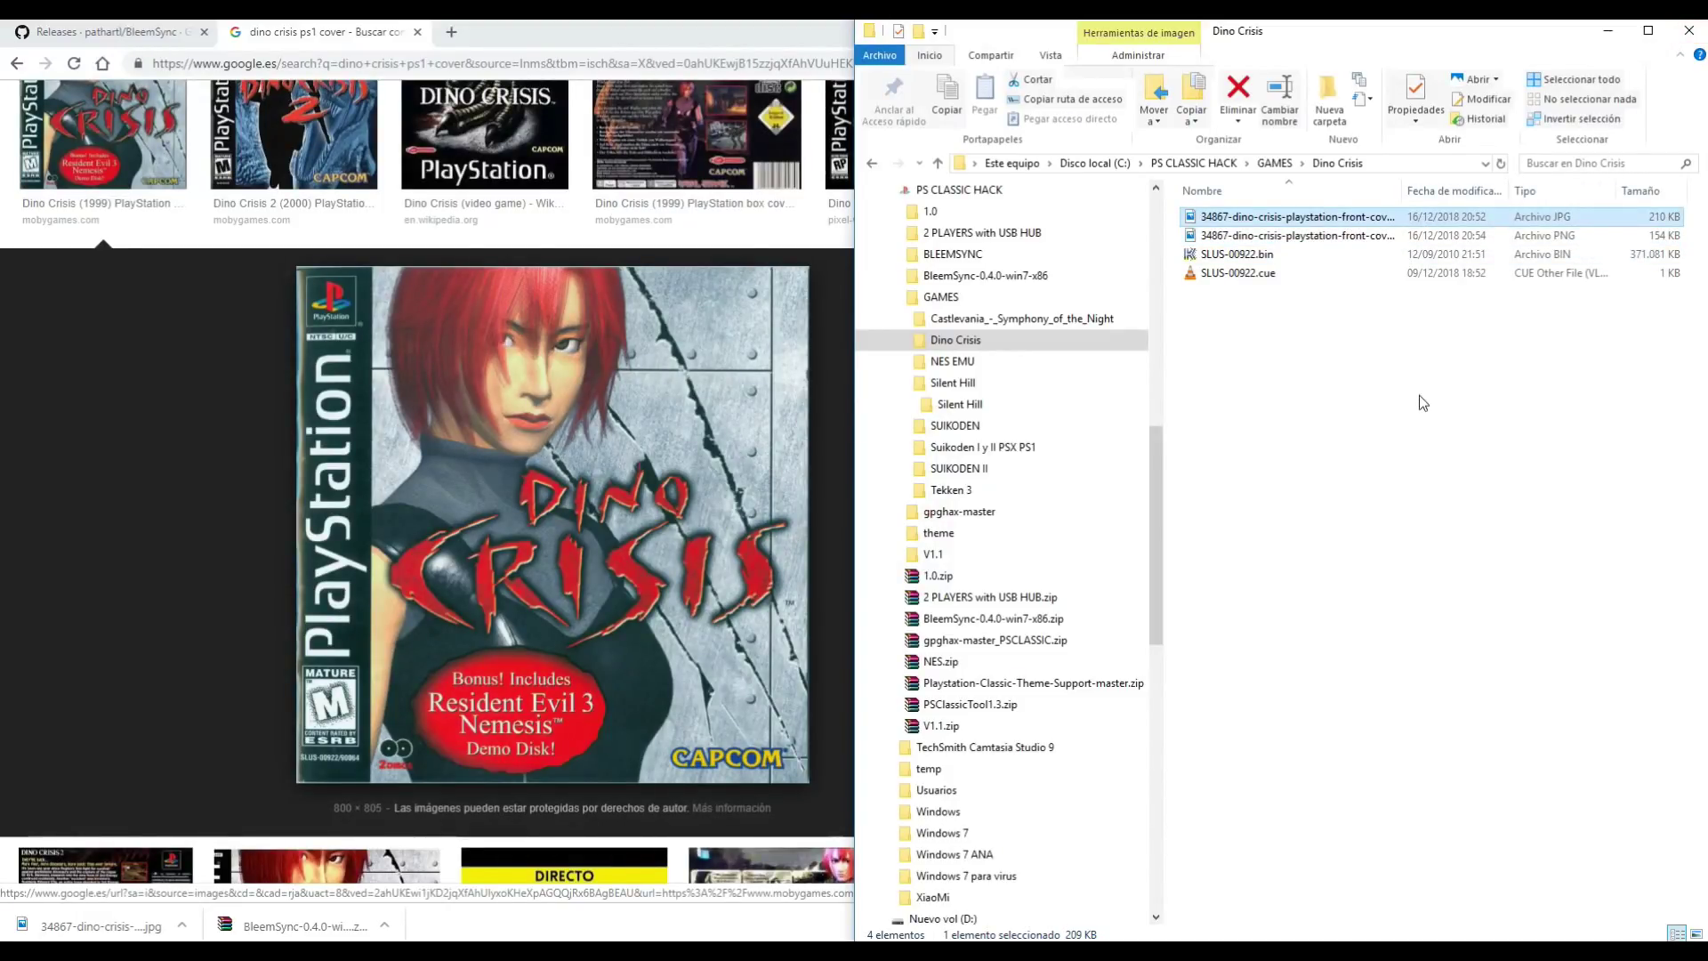
key(Delete)
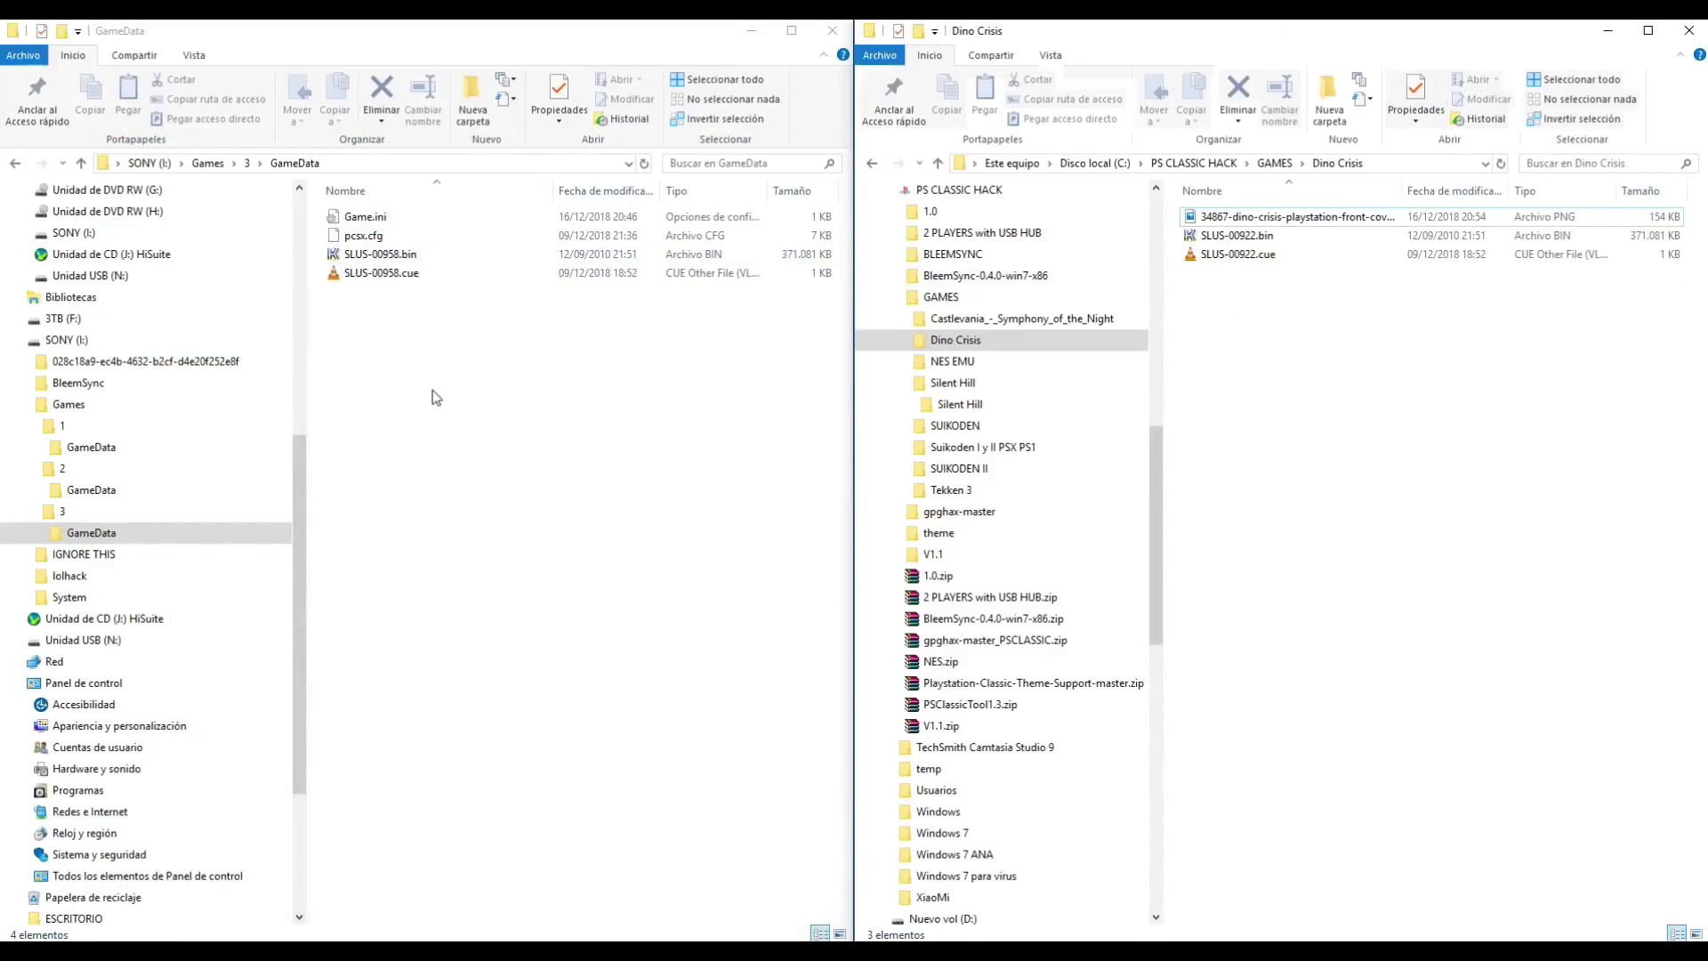
Step: Copy the PNG cover into Games\3\GameData on the SONY drive and rename the copy SLUS-00958.png
click(435, 396)
drag(1277, 225, 455, 482)
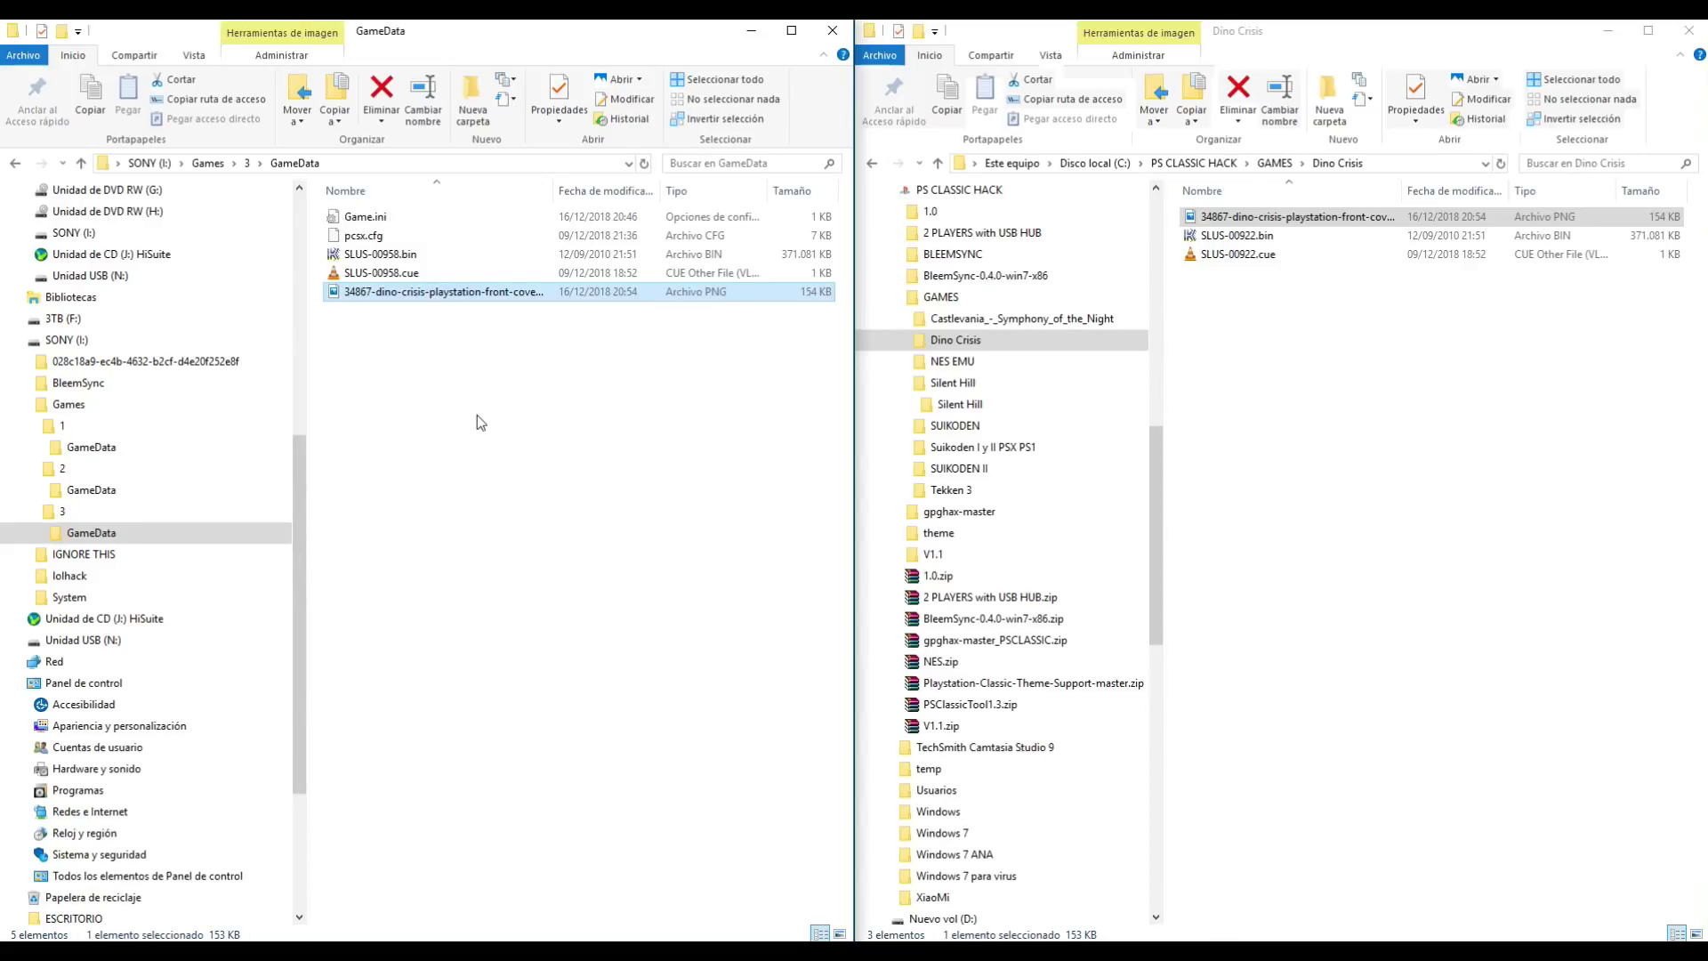
key(F2)
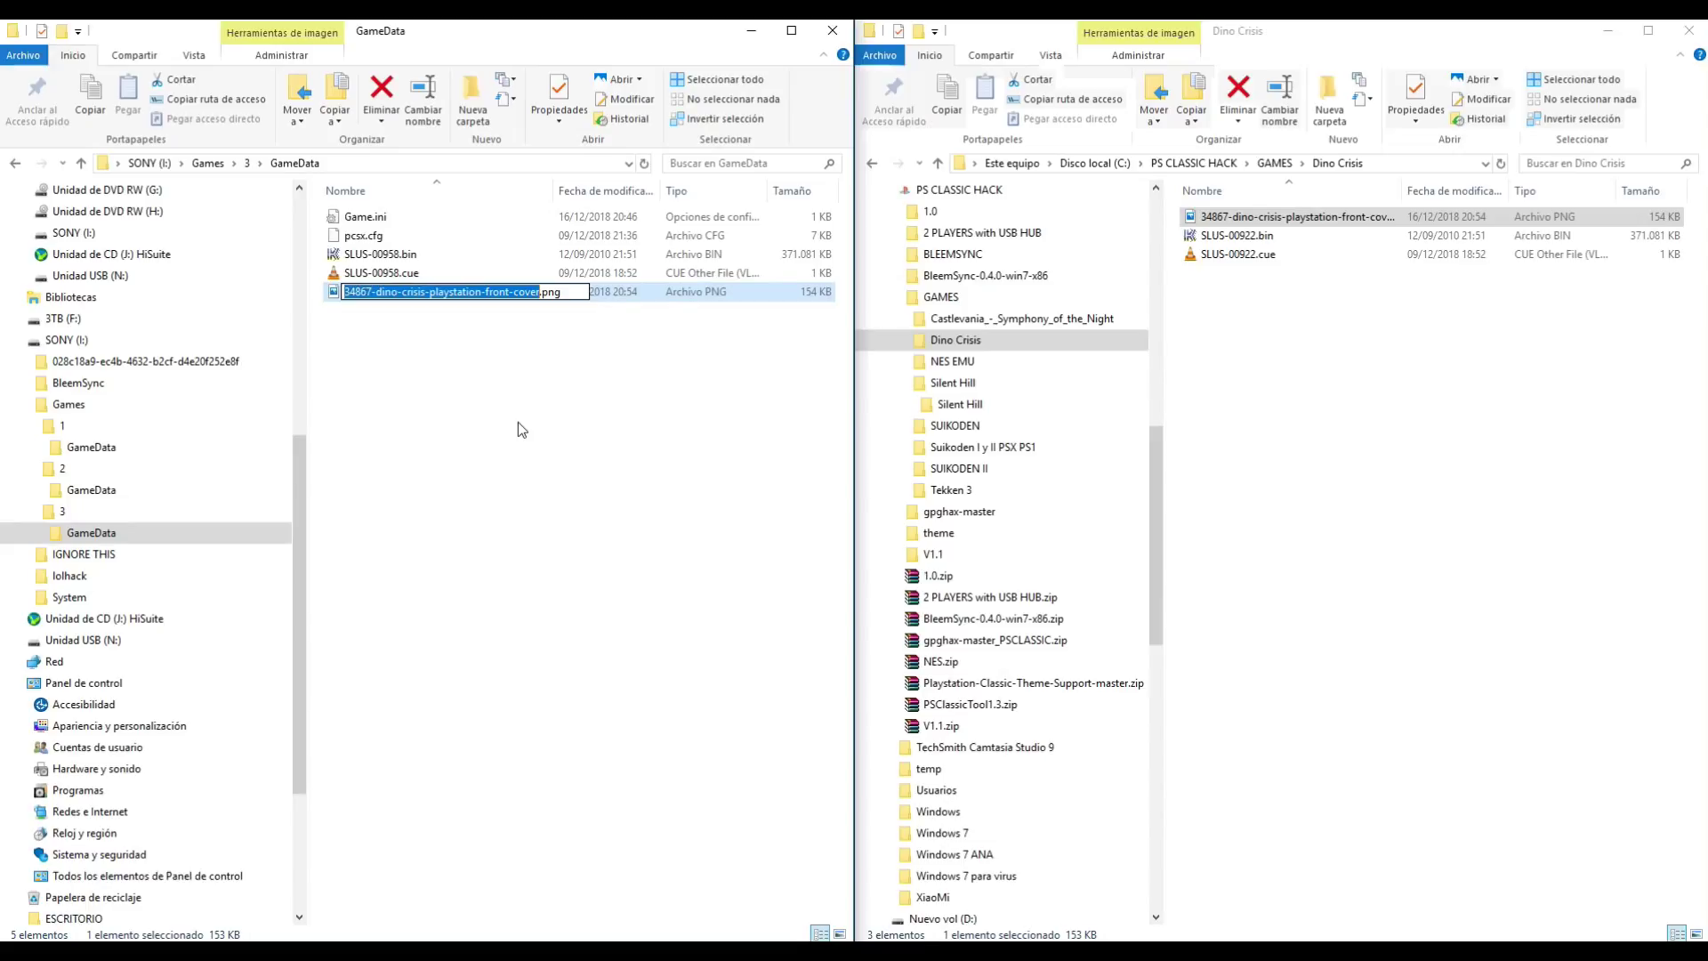
text(SLU)
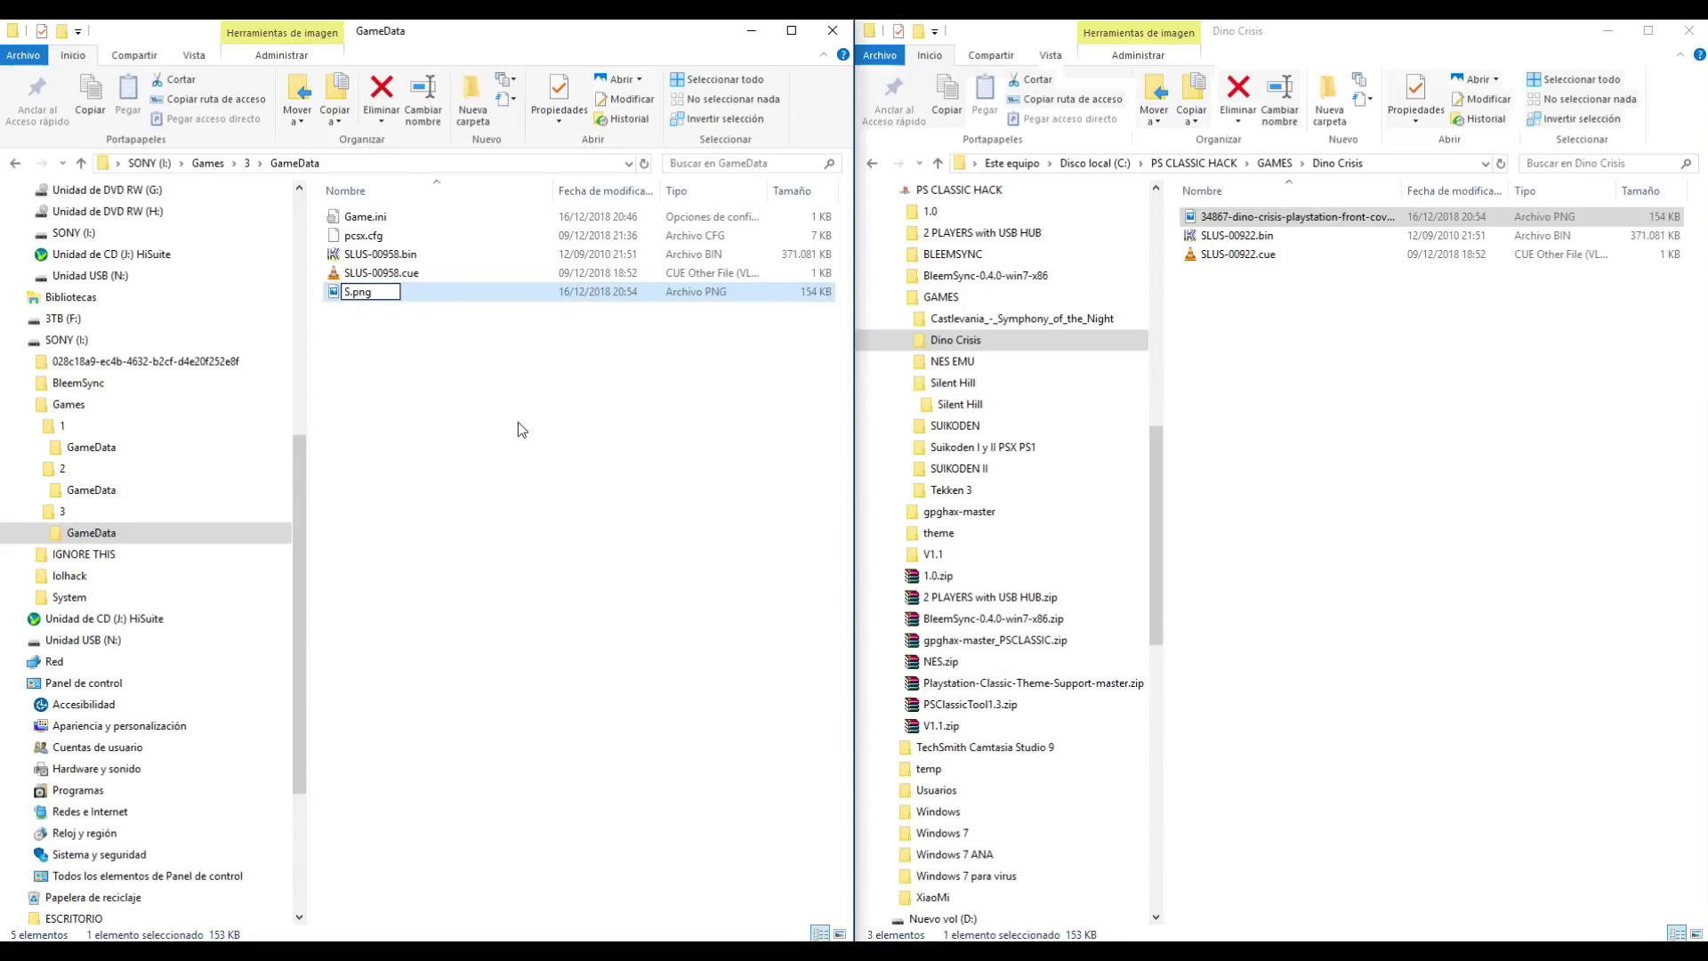
text(S-00958)
click(411, 339)
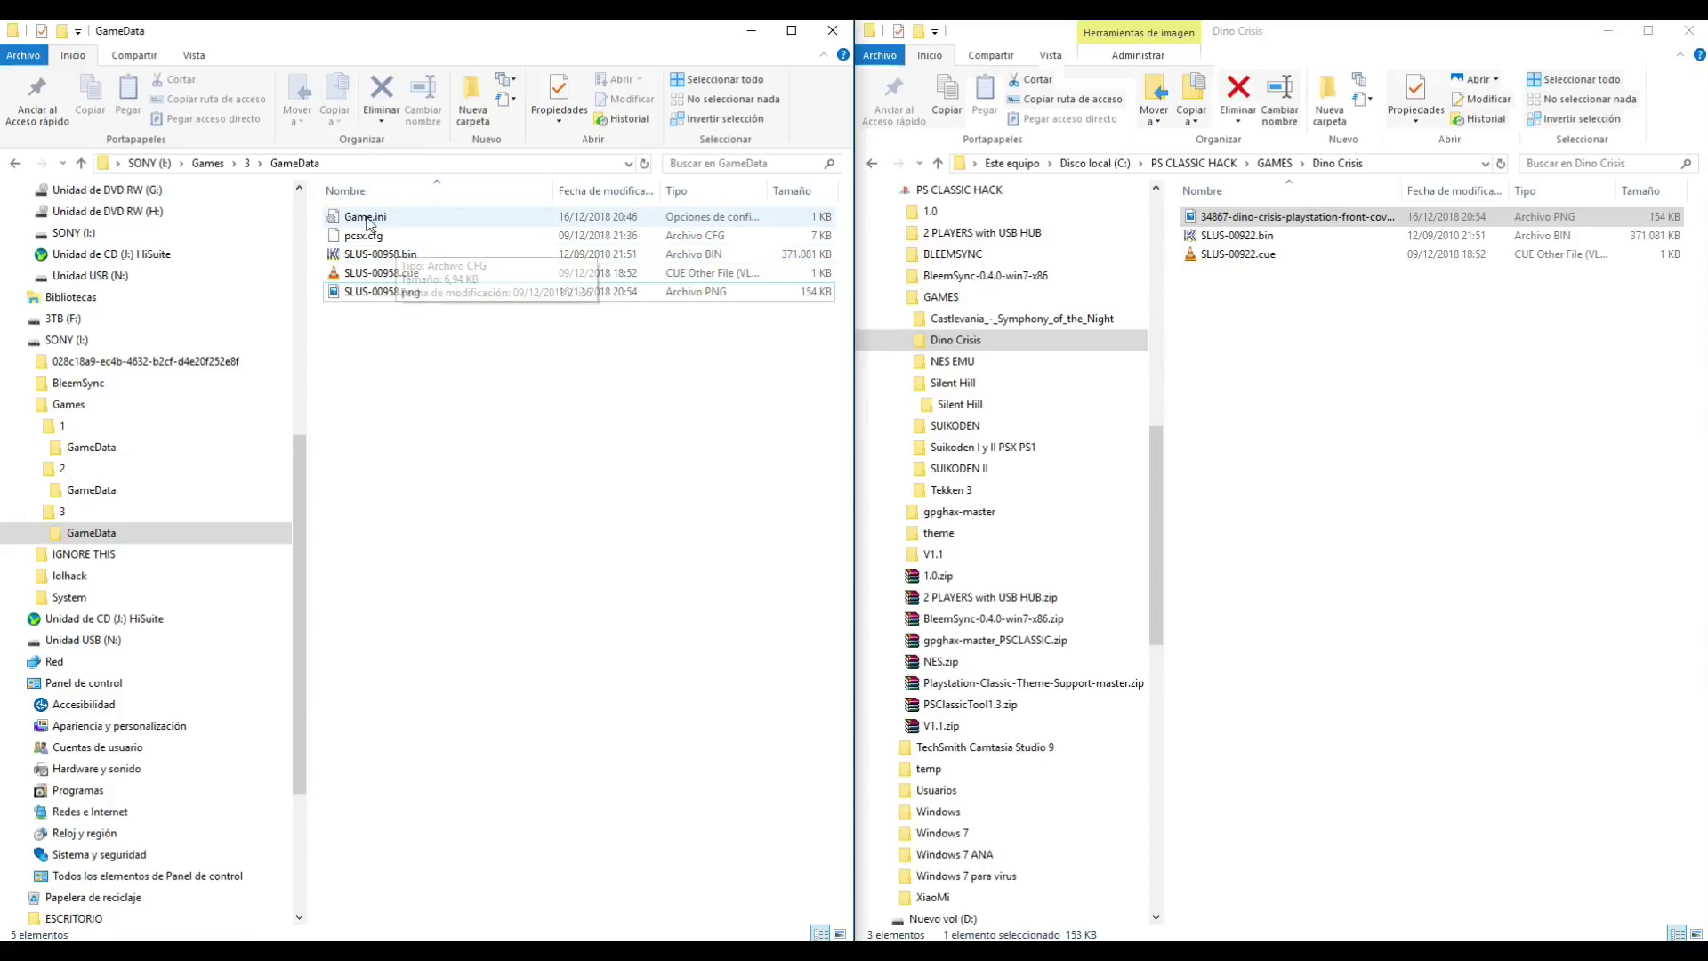
Step: Run BleemSync.exe from the BleemSync folder on the SONY drive
click(155, 166)
double_click(387, 235)
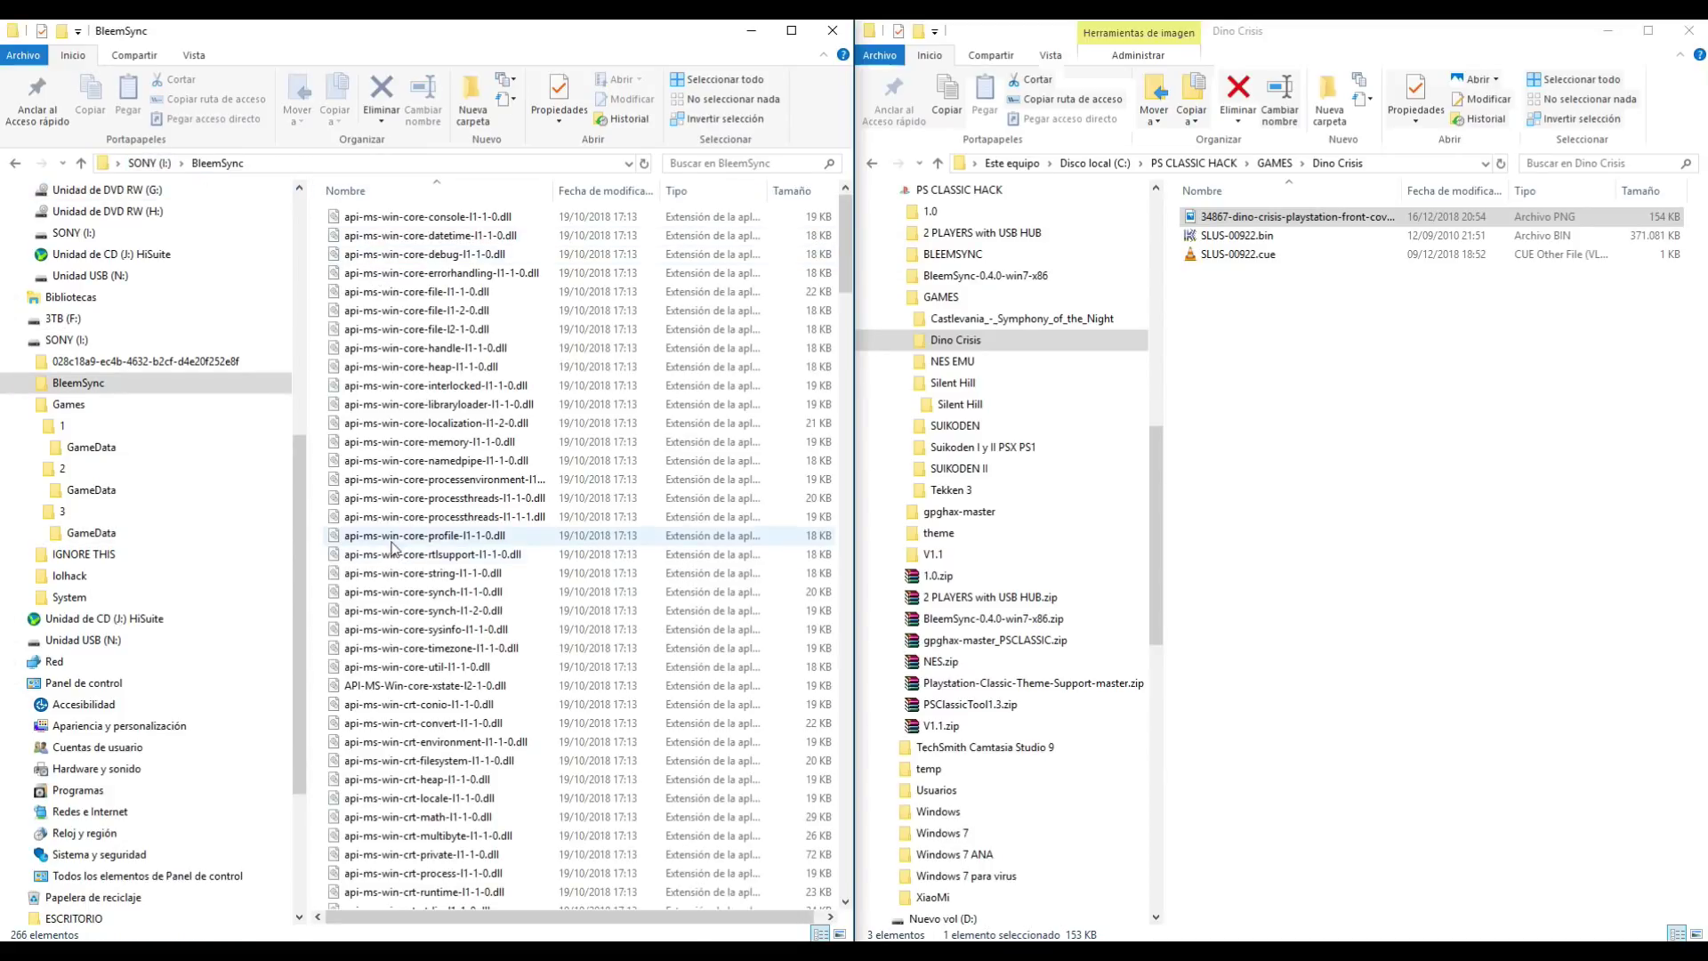
scroll(392, 554, down, 7)
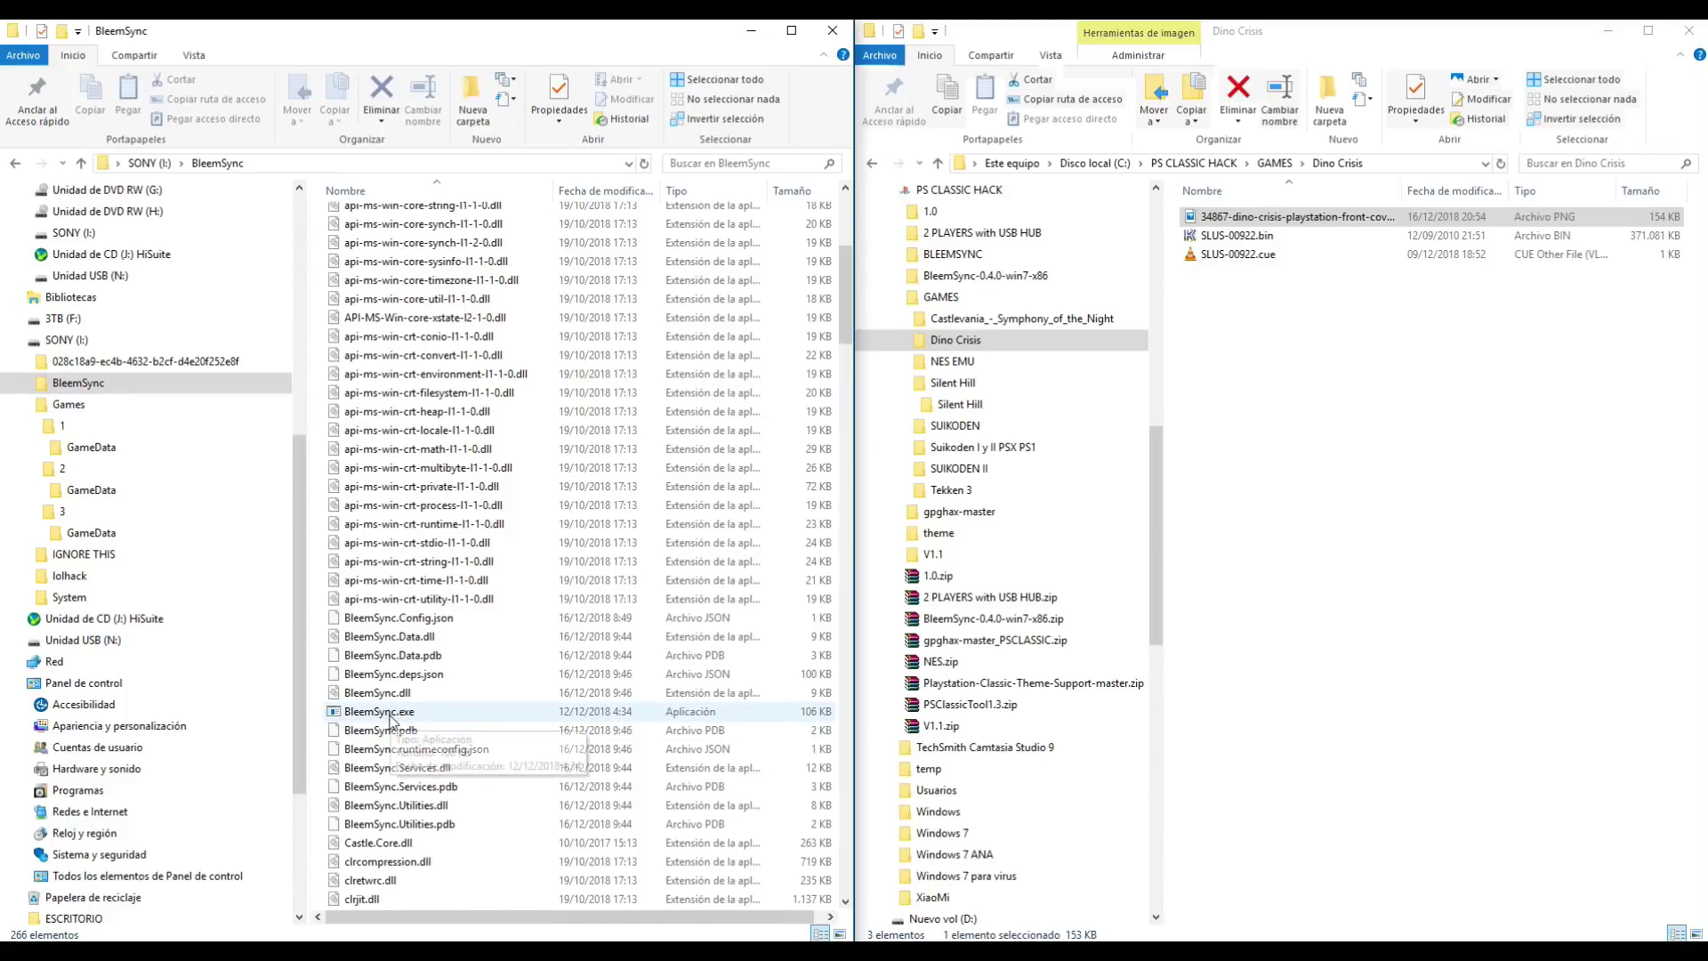
double_click(391, 712)
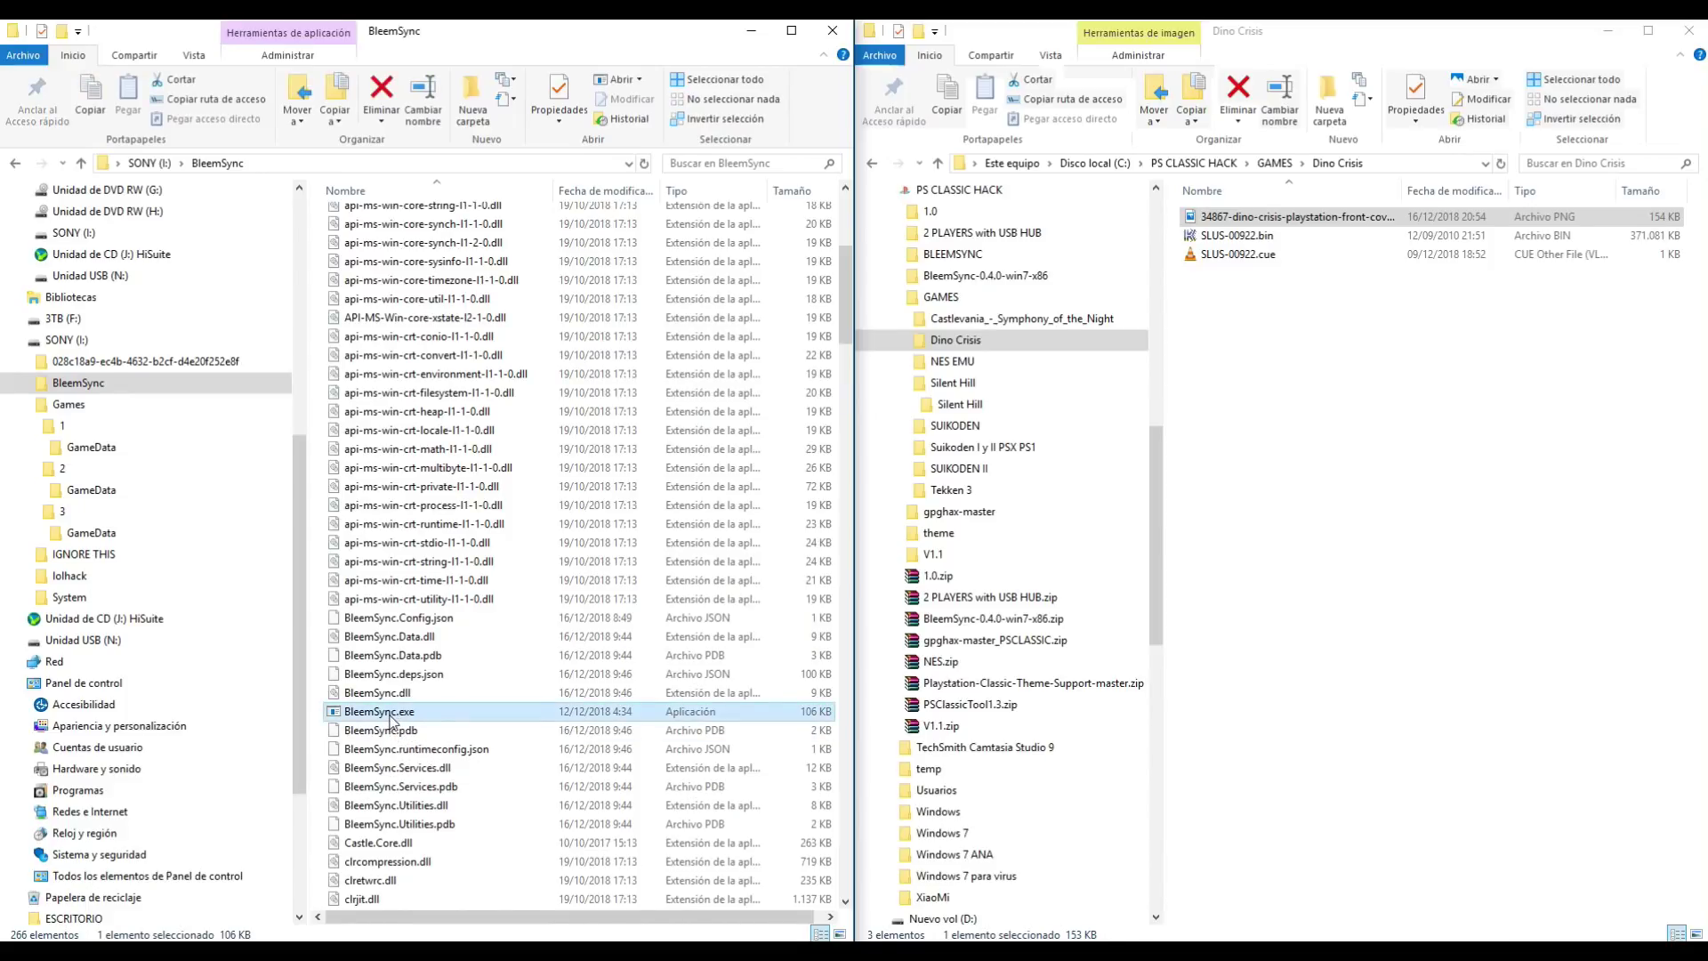